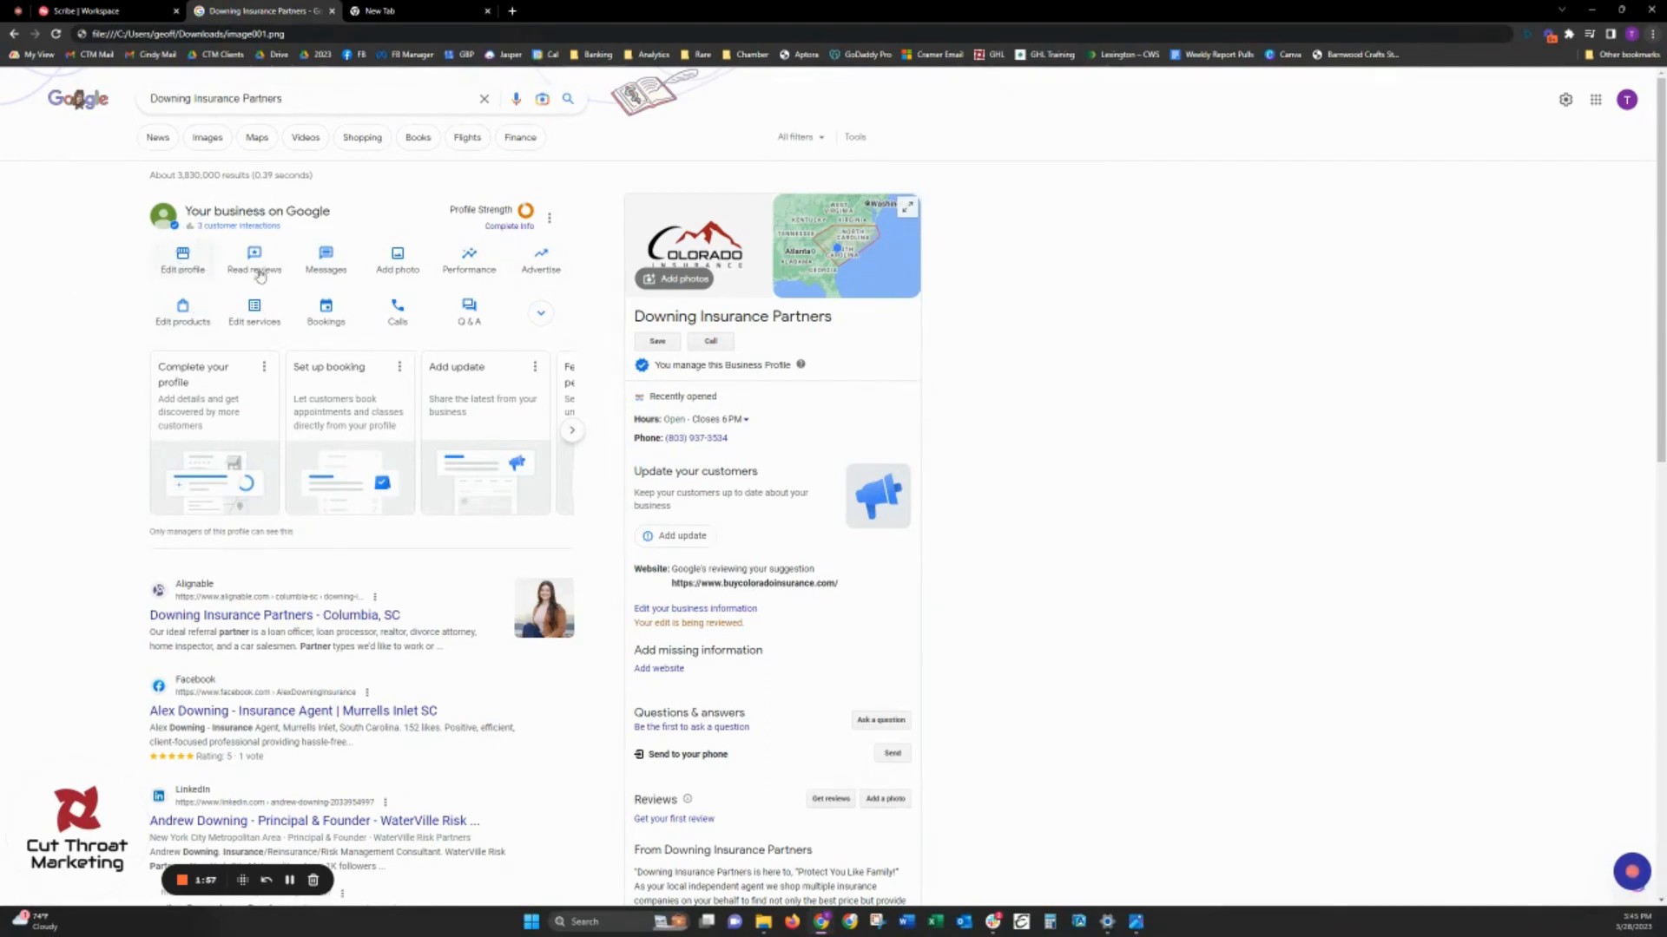
- Open the business profile's information, start editing the business category, and examine the options offered for the primary category
click(188, 275)
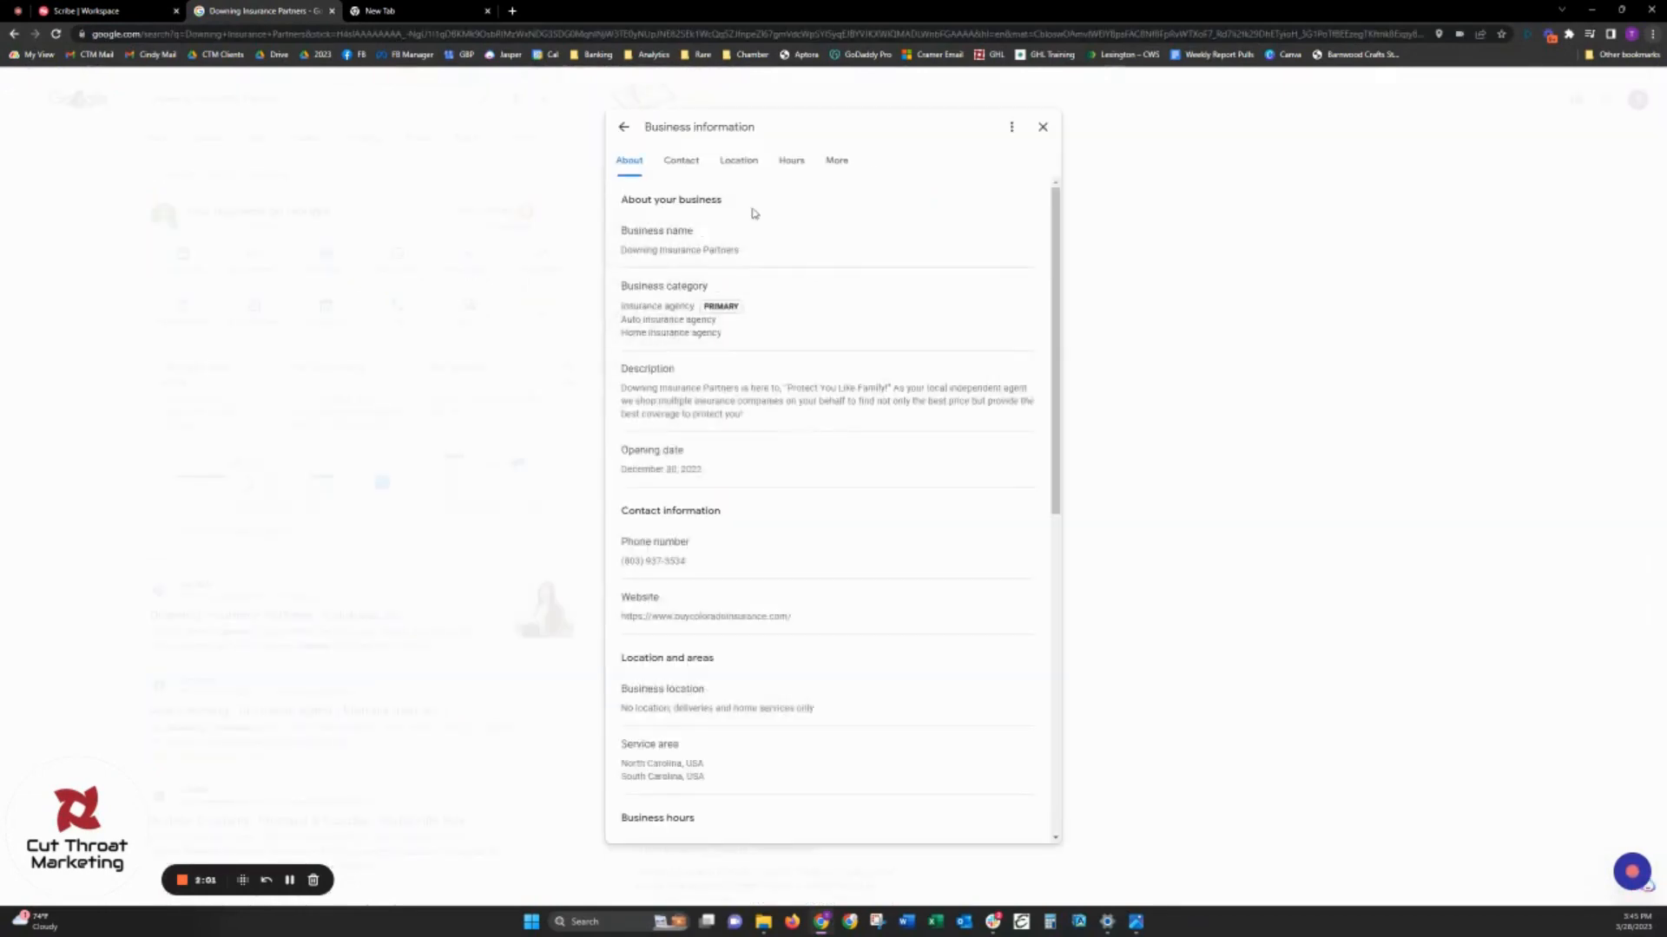
mouse_move(730, 228)
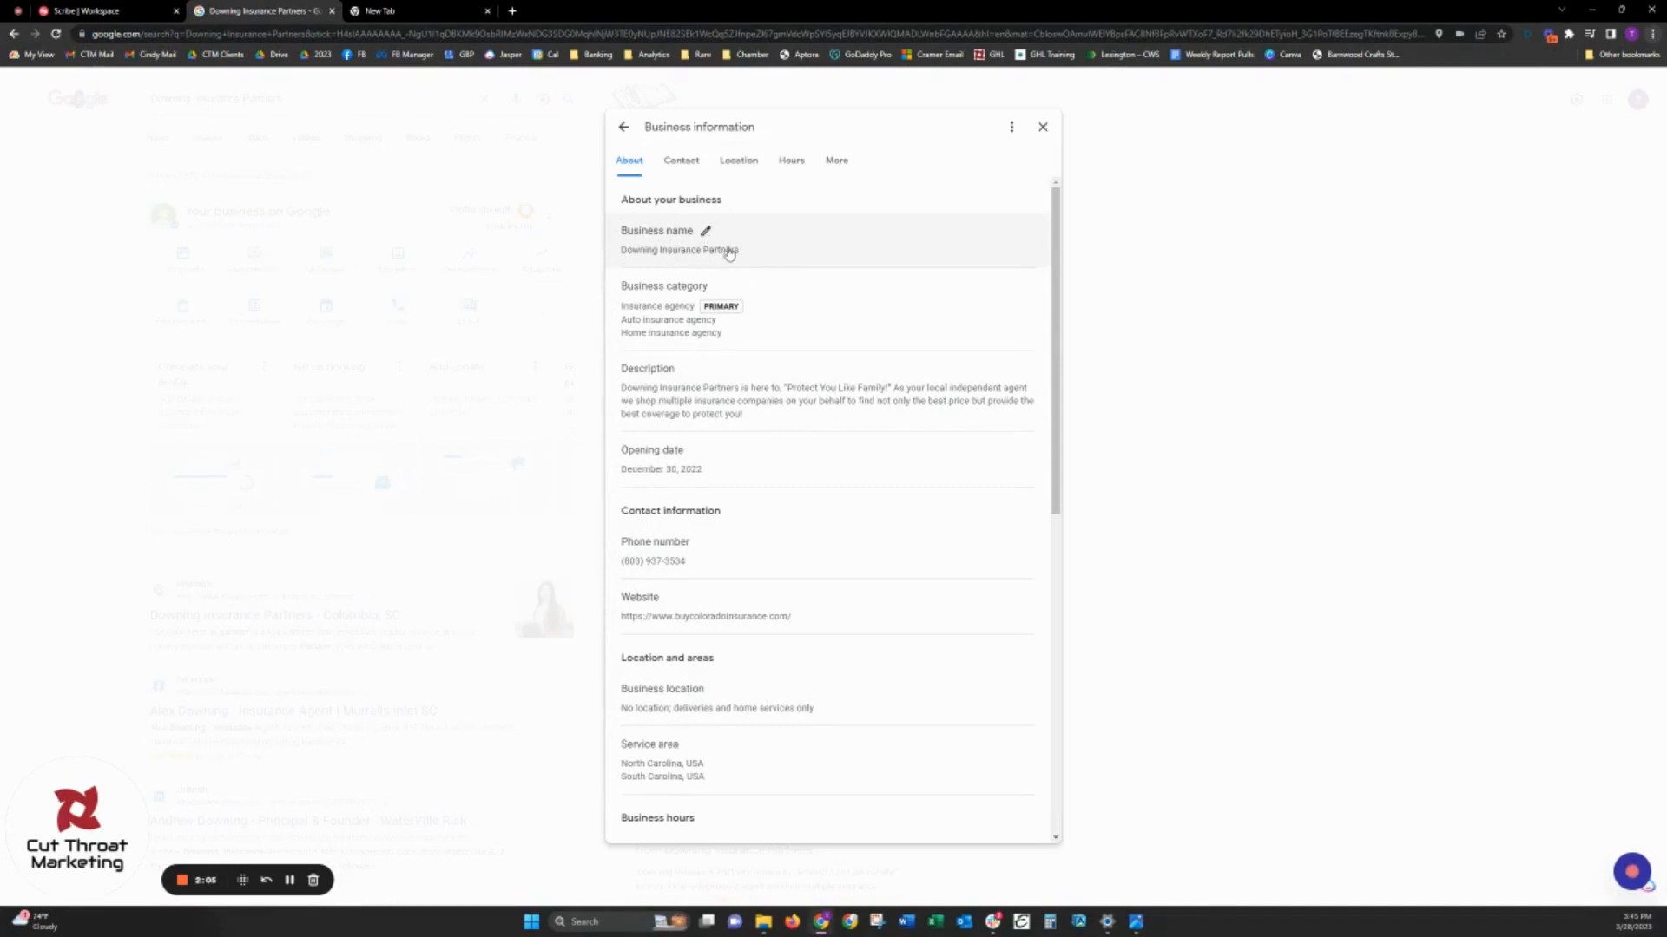
mouse_move(749, 332)
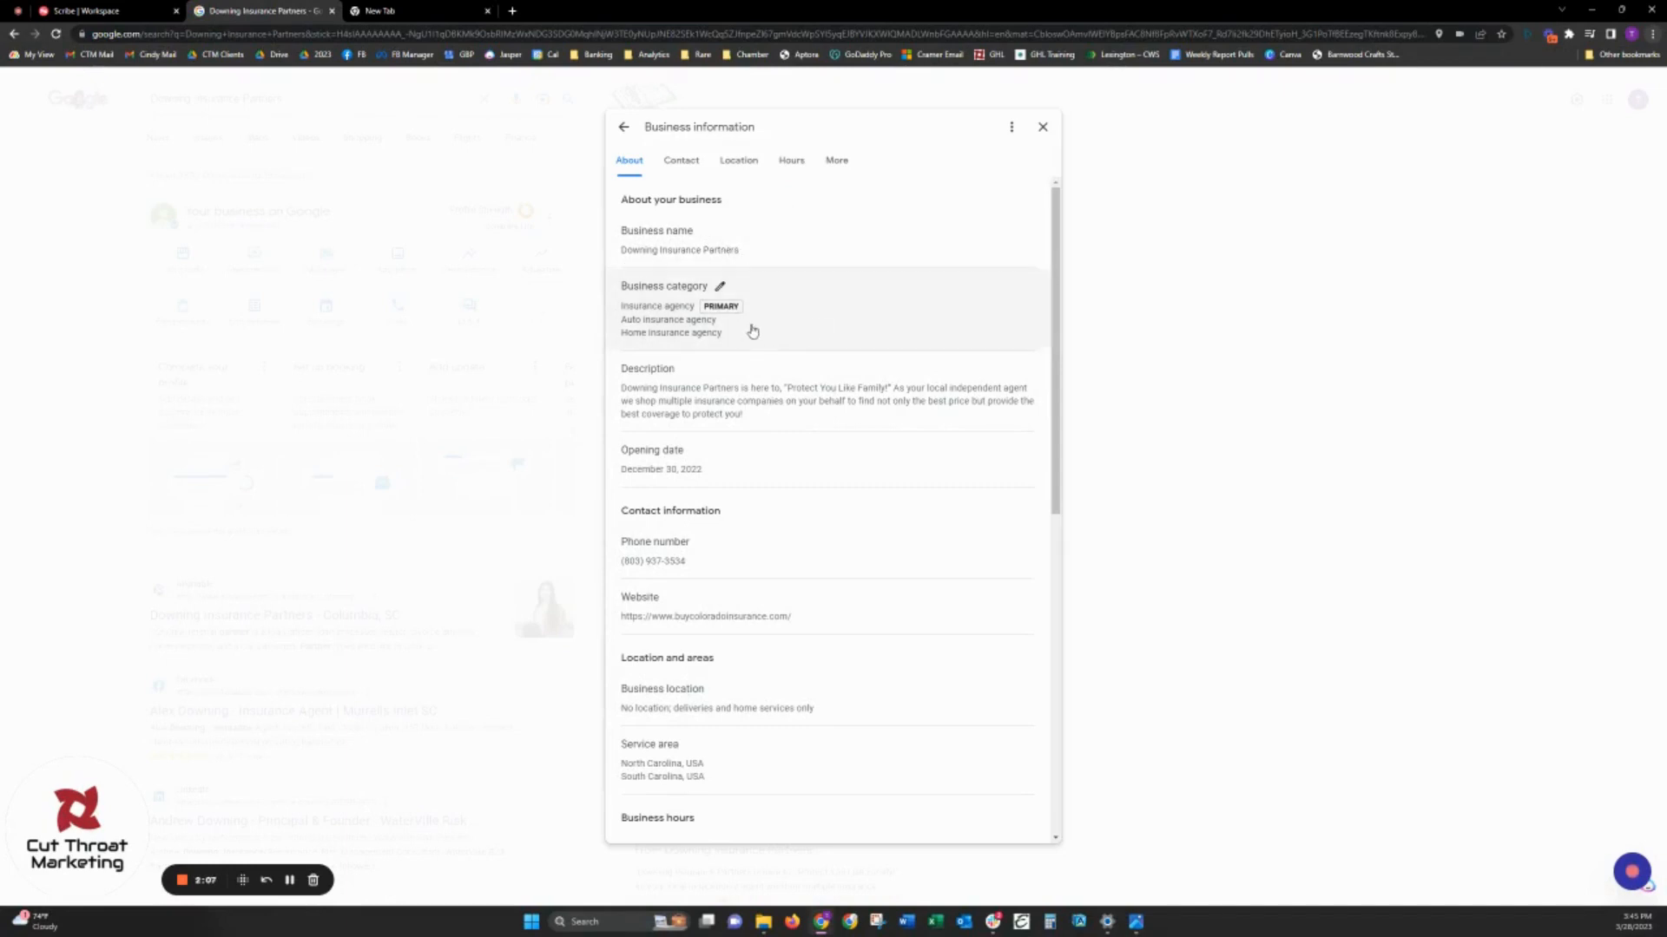
click(755, 333)
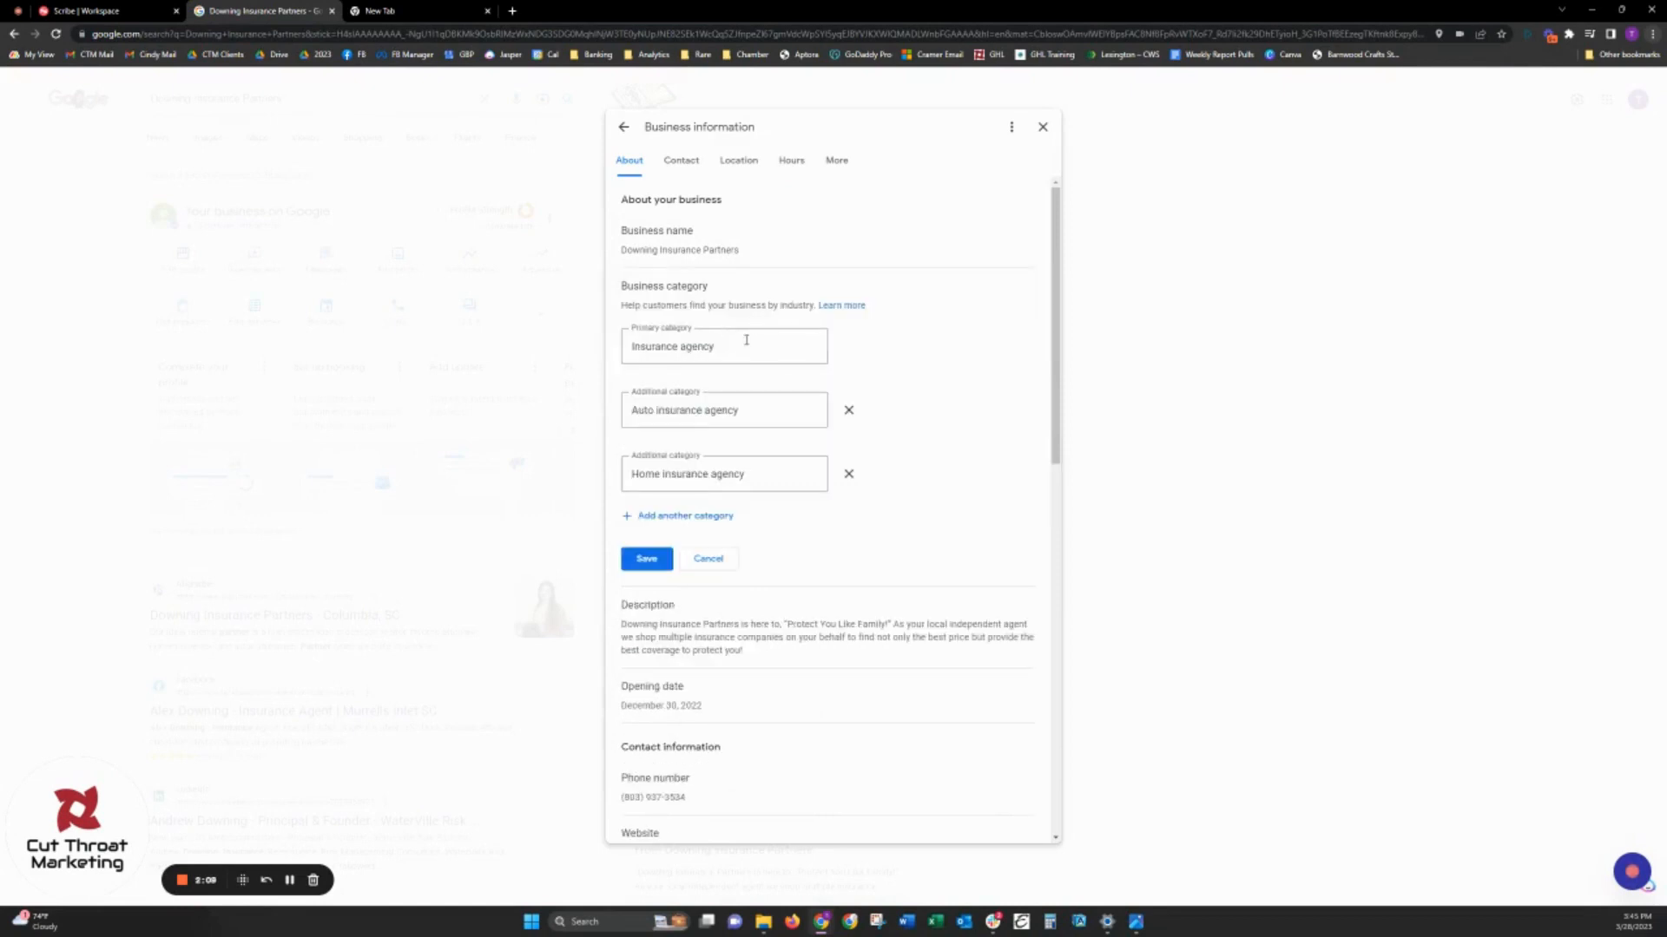
click(776, 360)
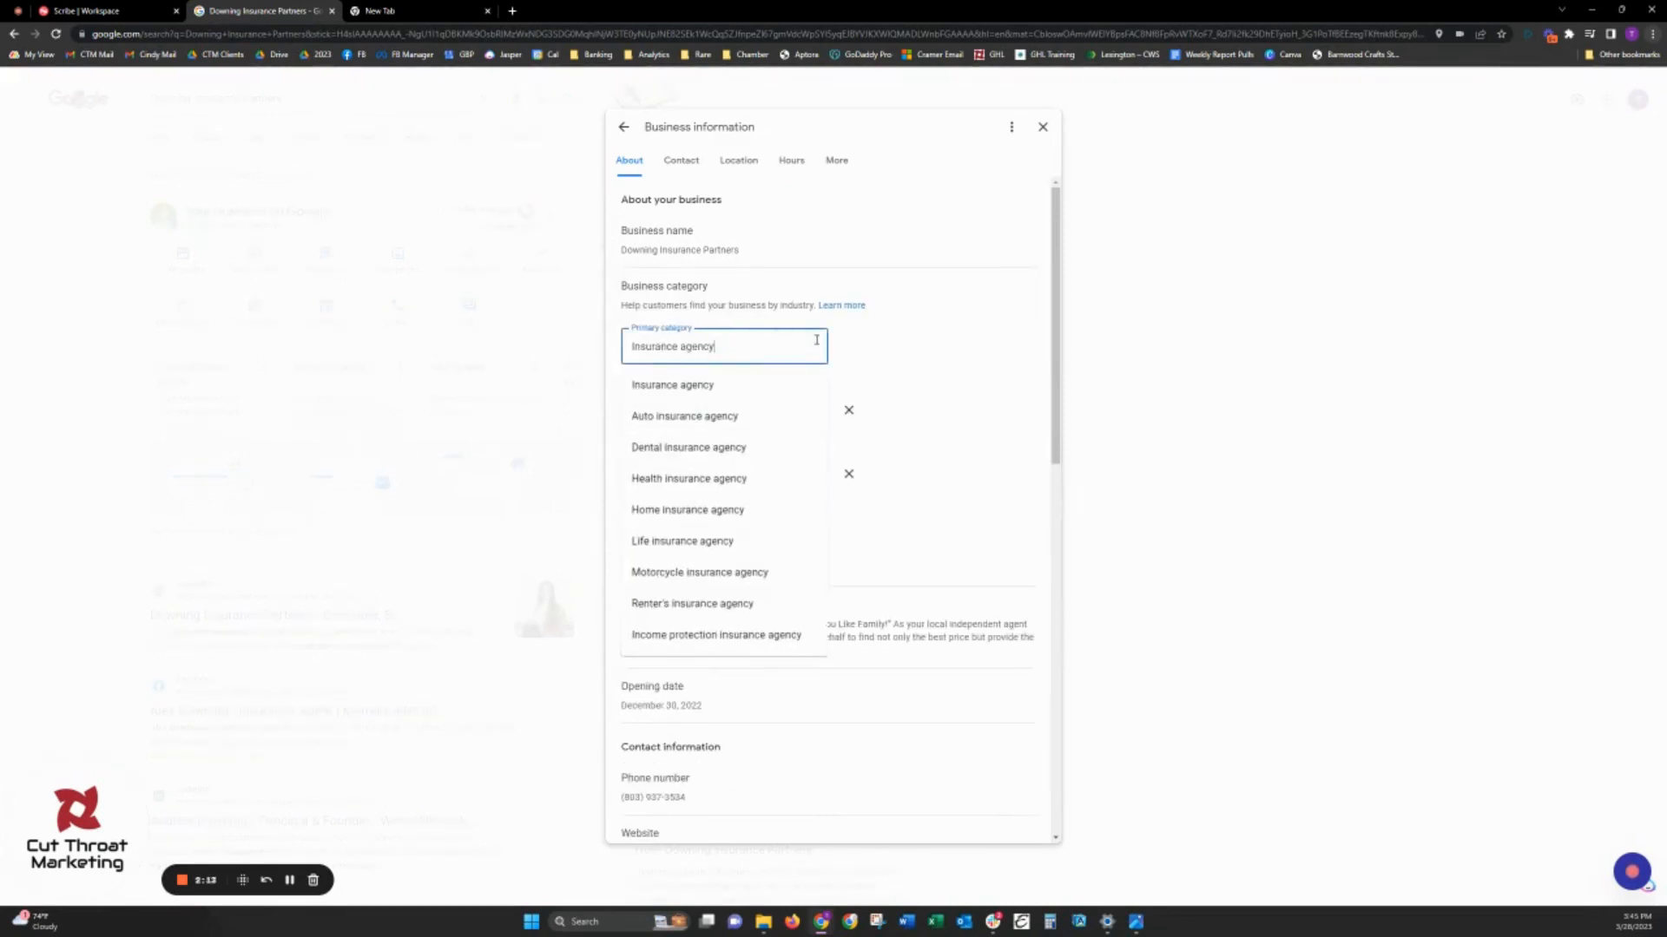
click(862, 362)
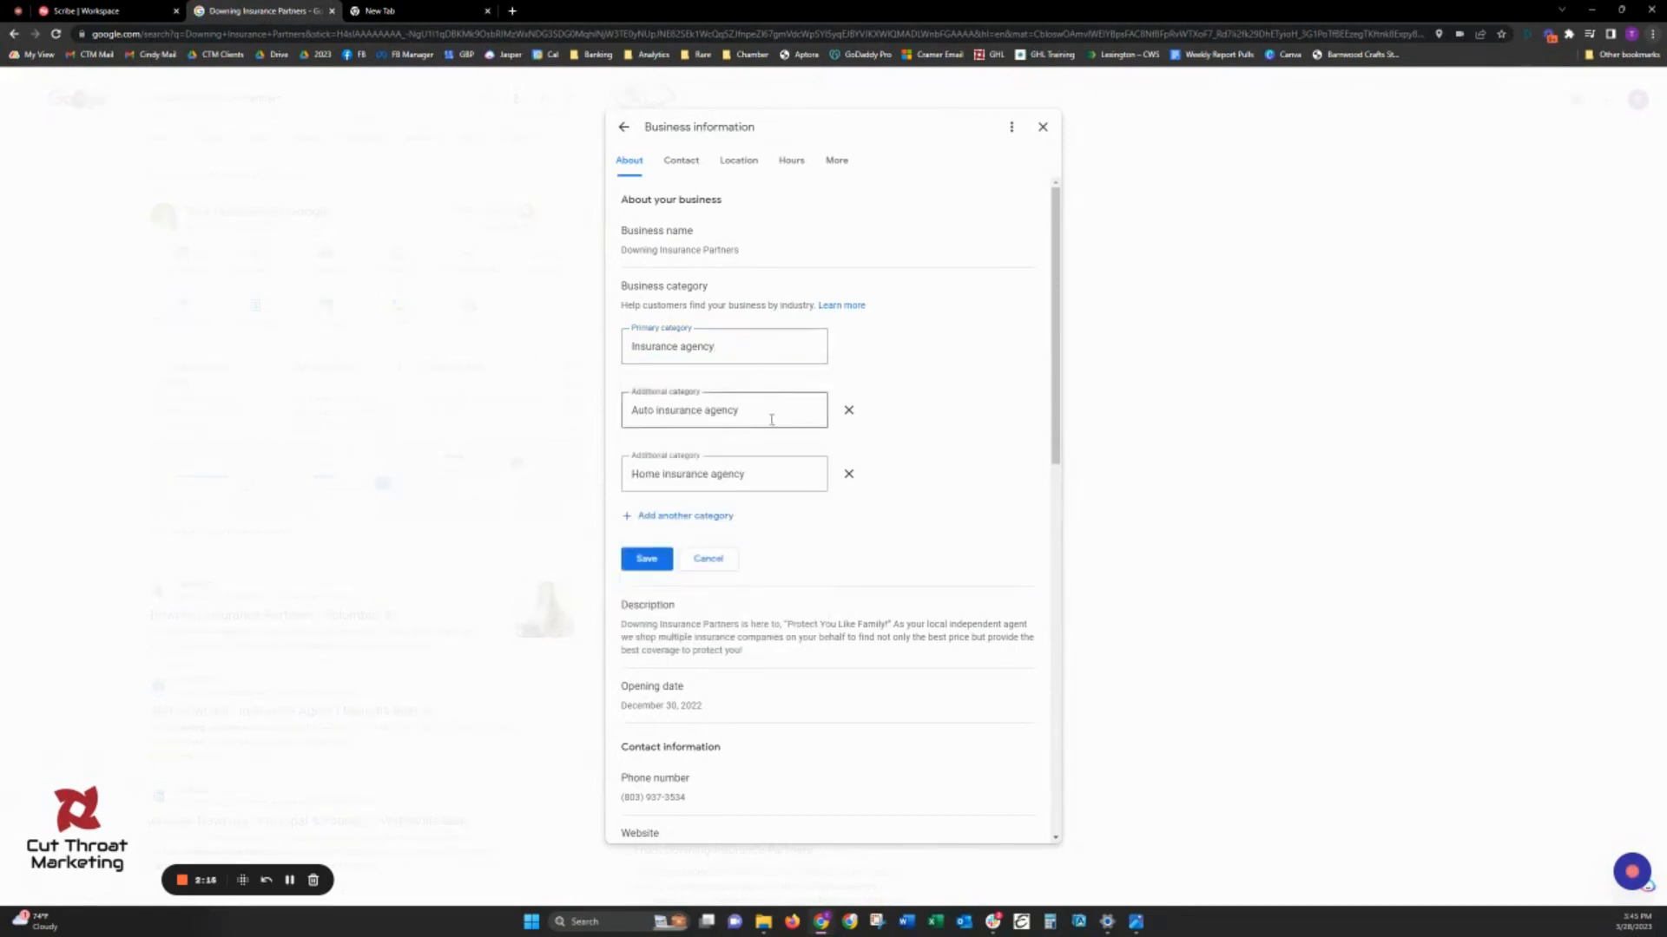
click(759, 345)
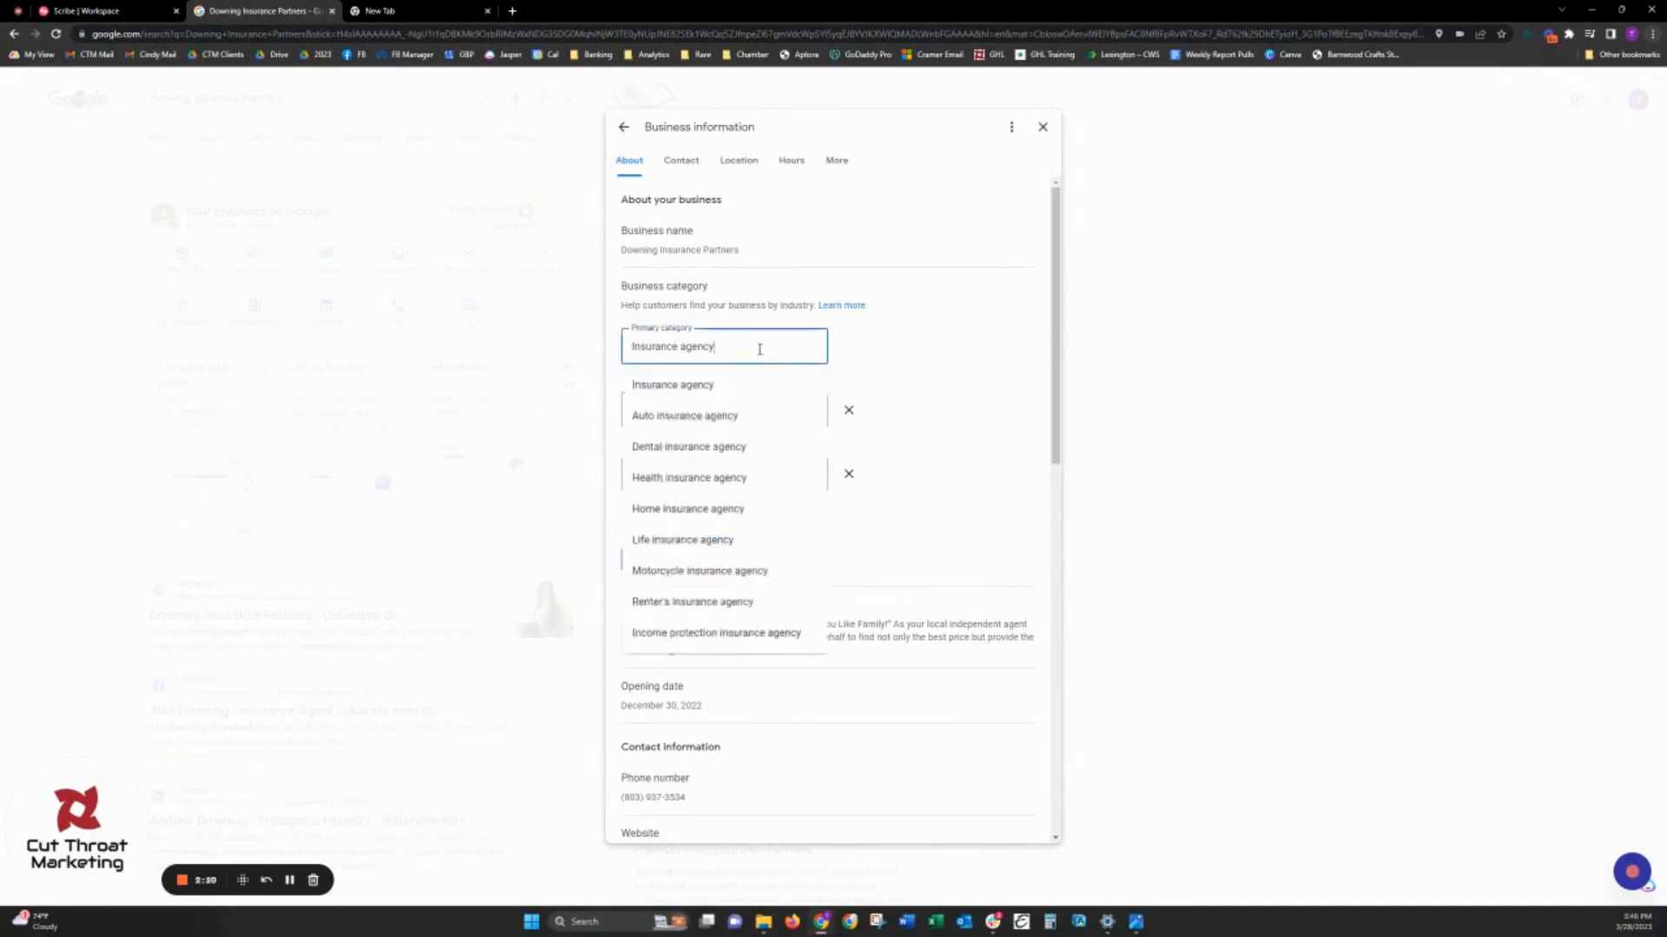
click(879, 377)
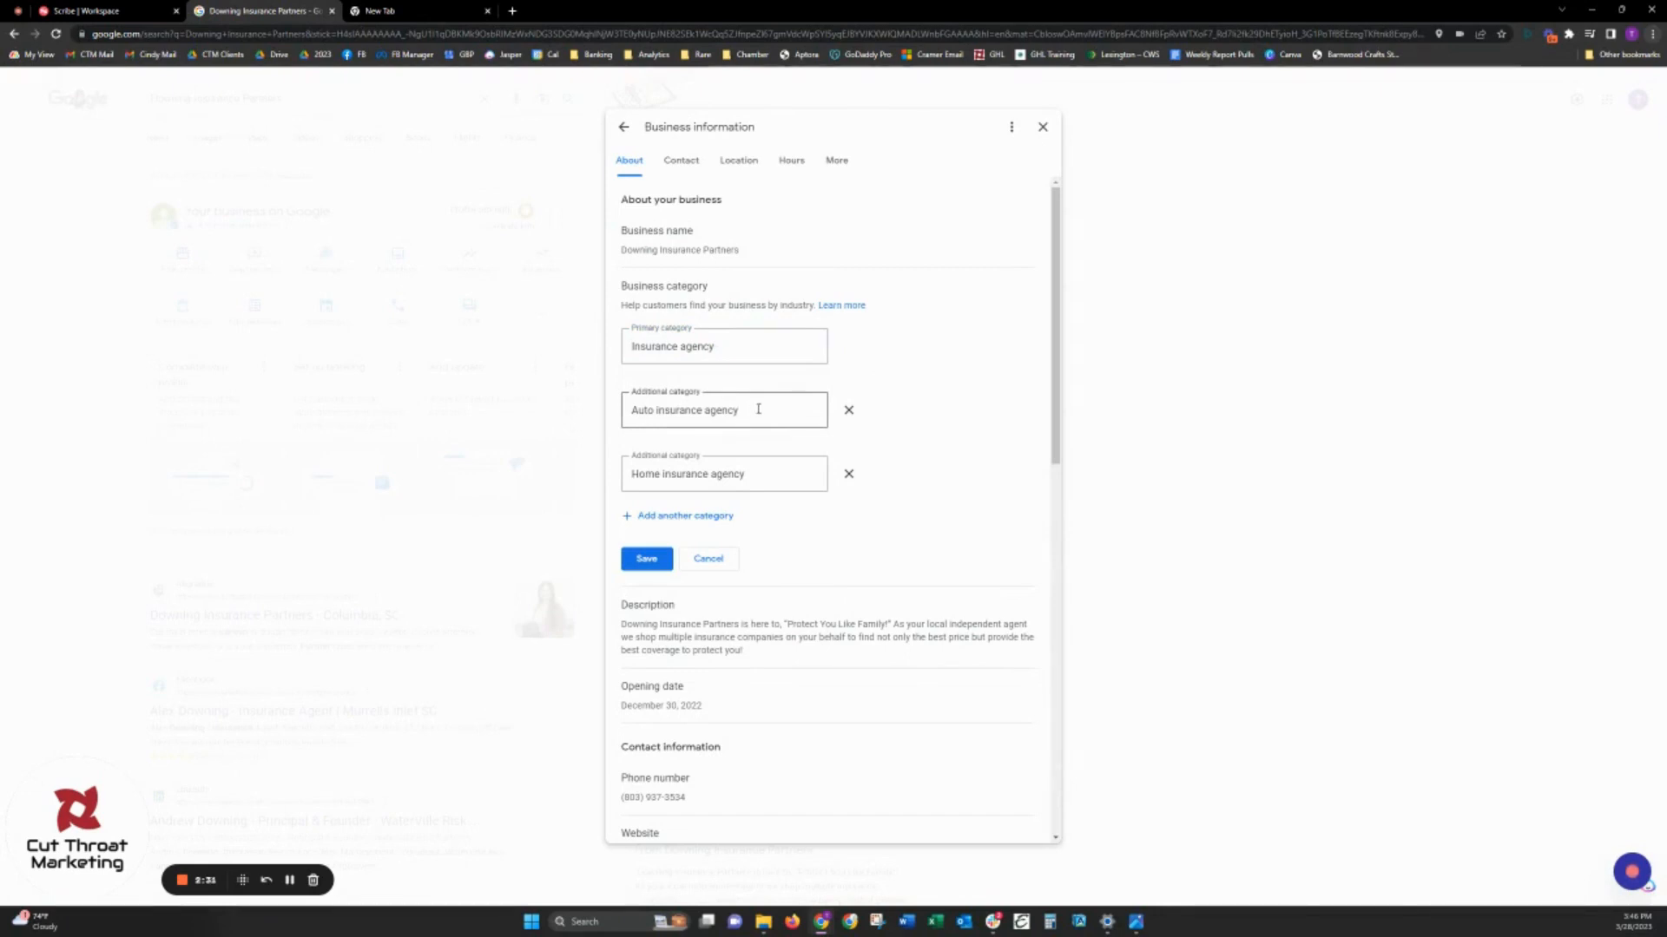
- Search "insurance" in the first additional category, choose Auto insurance agency, and save the business categories
drag(743, 410, 656, 412)
drag(755, 420, 580, 416)
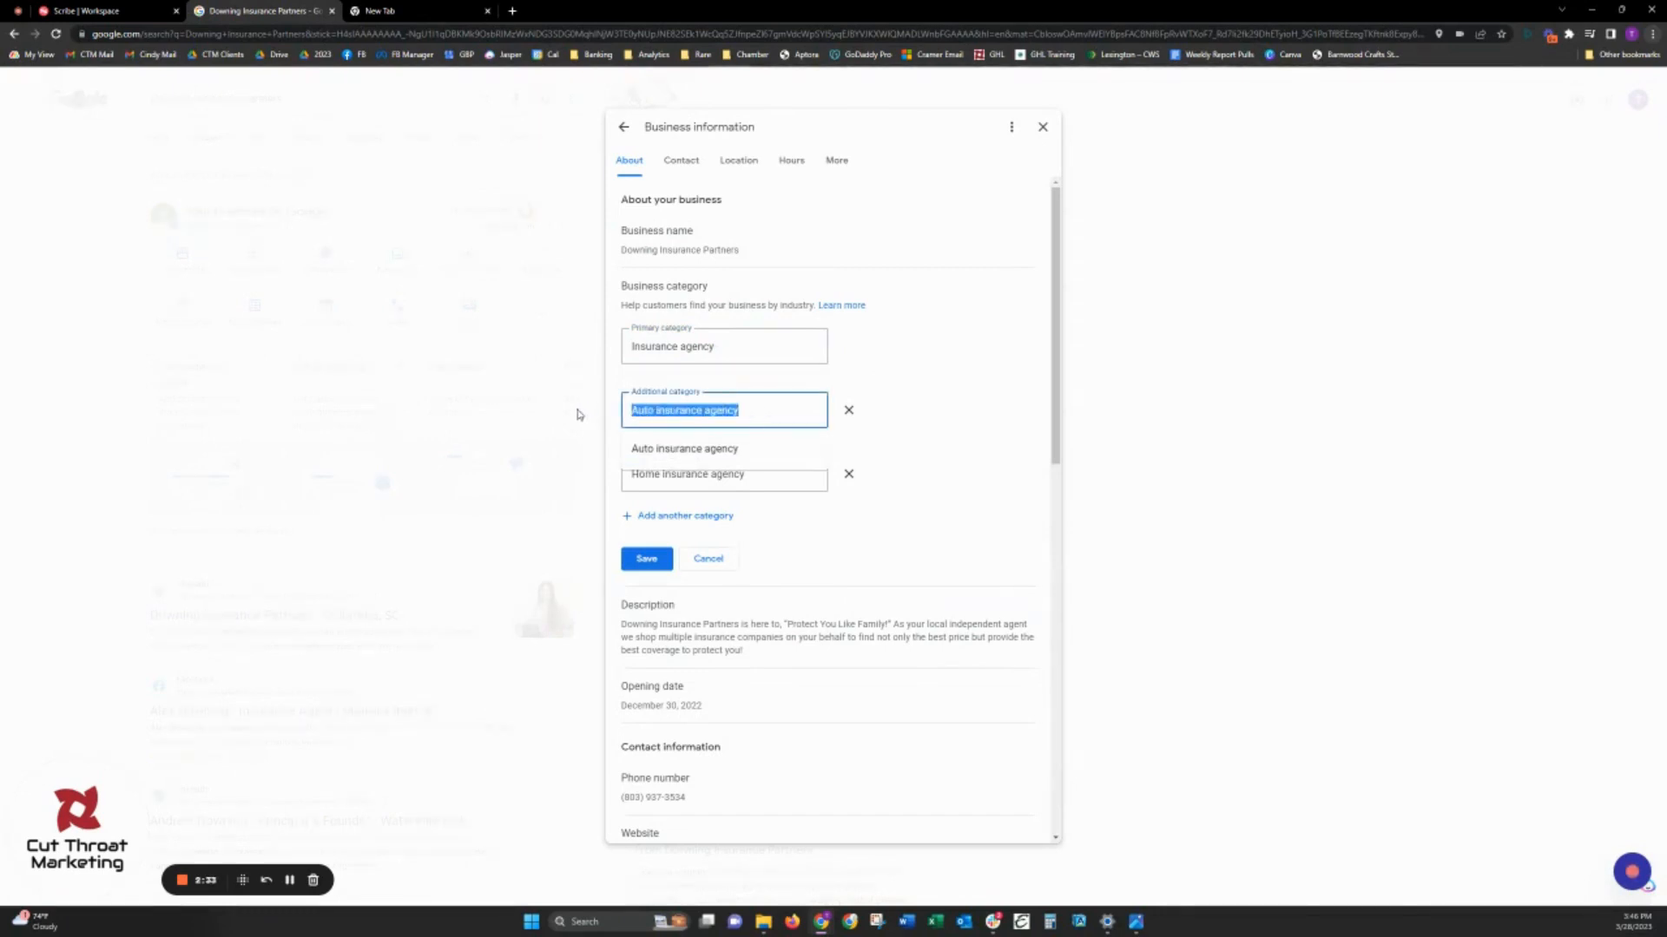
text(insurance)
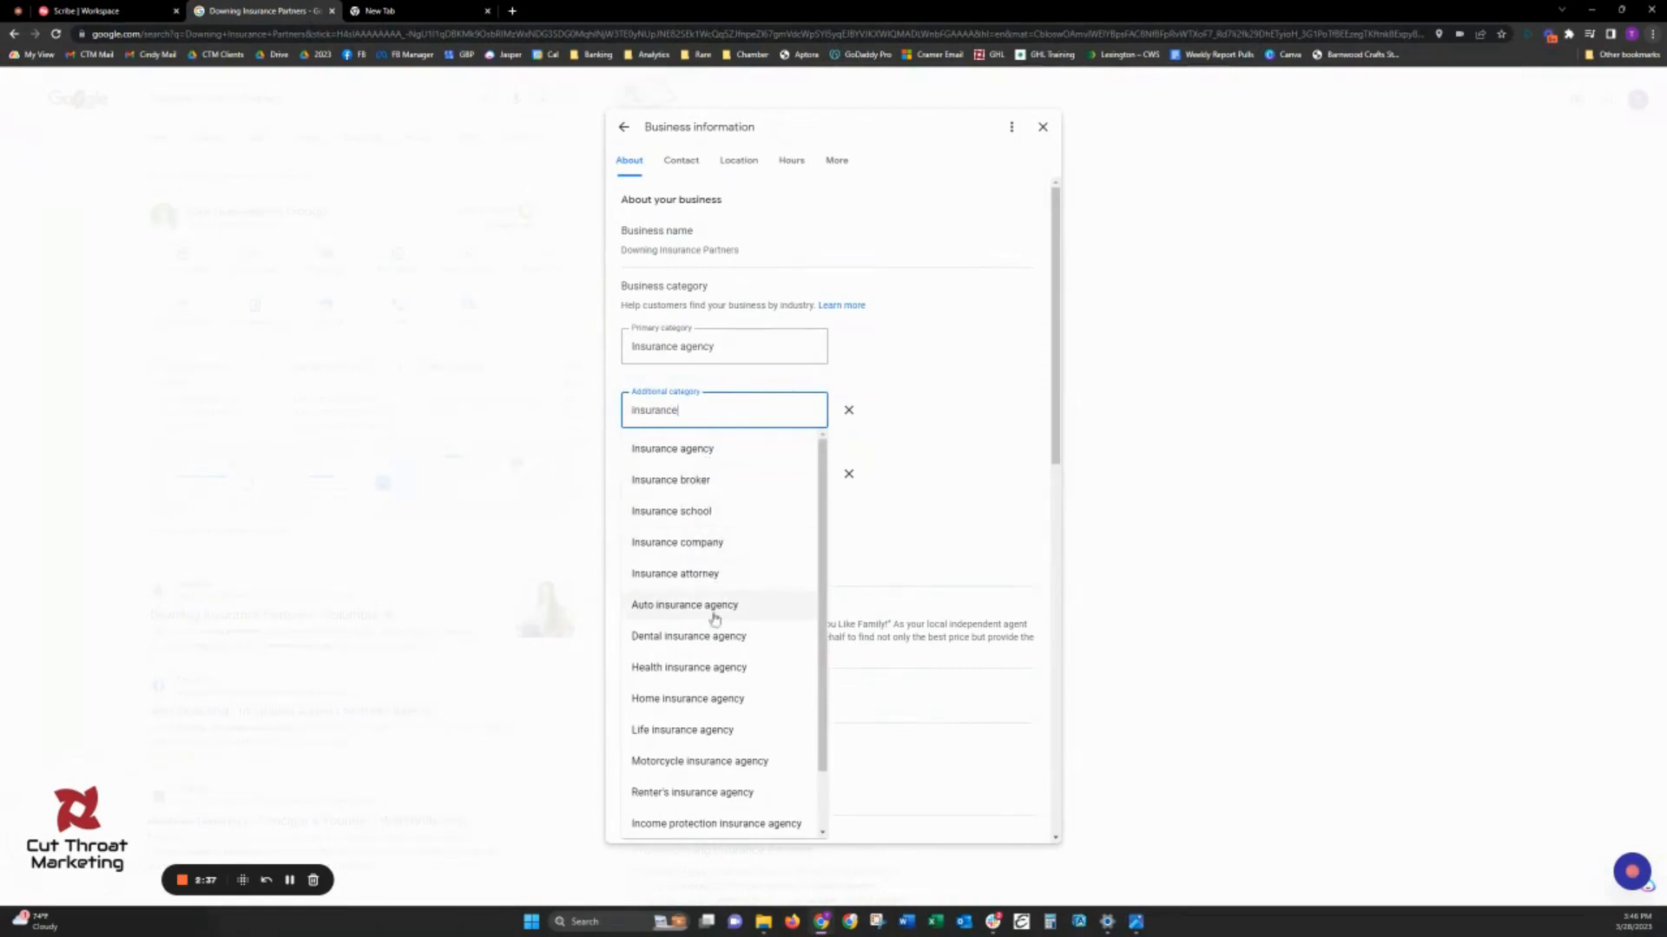
scroll(756, 703, down, 1)
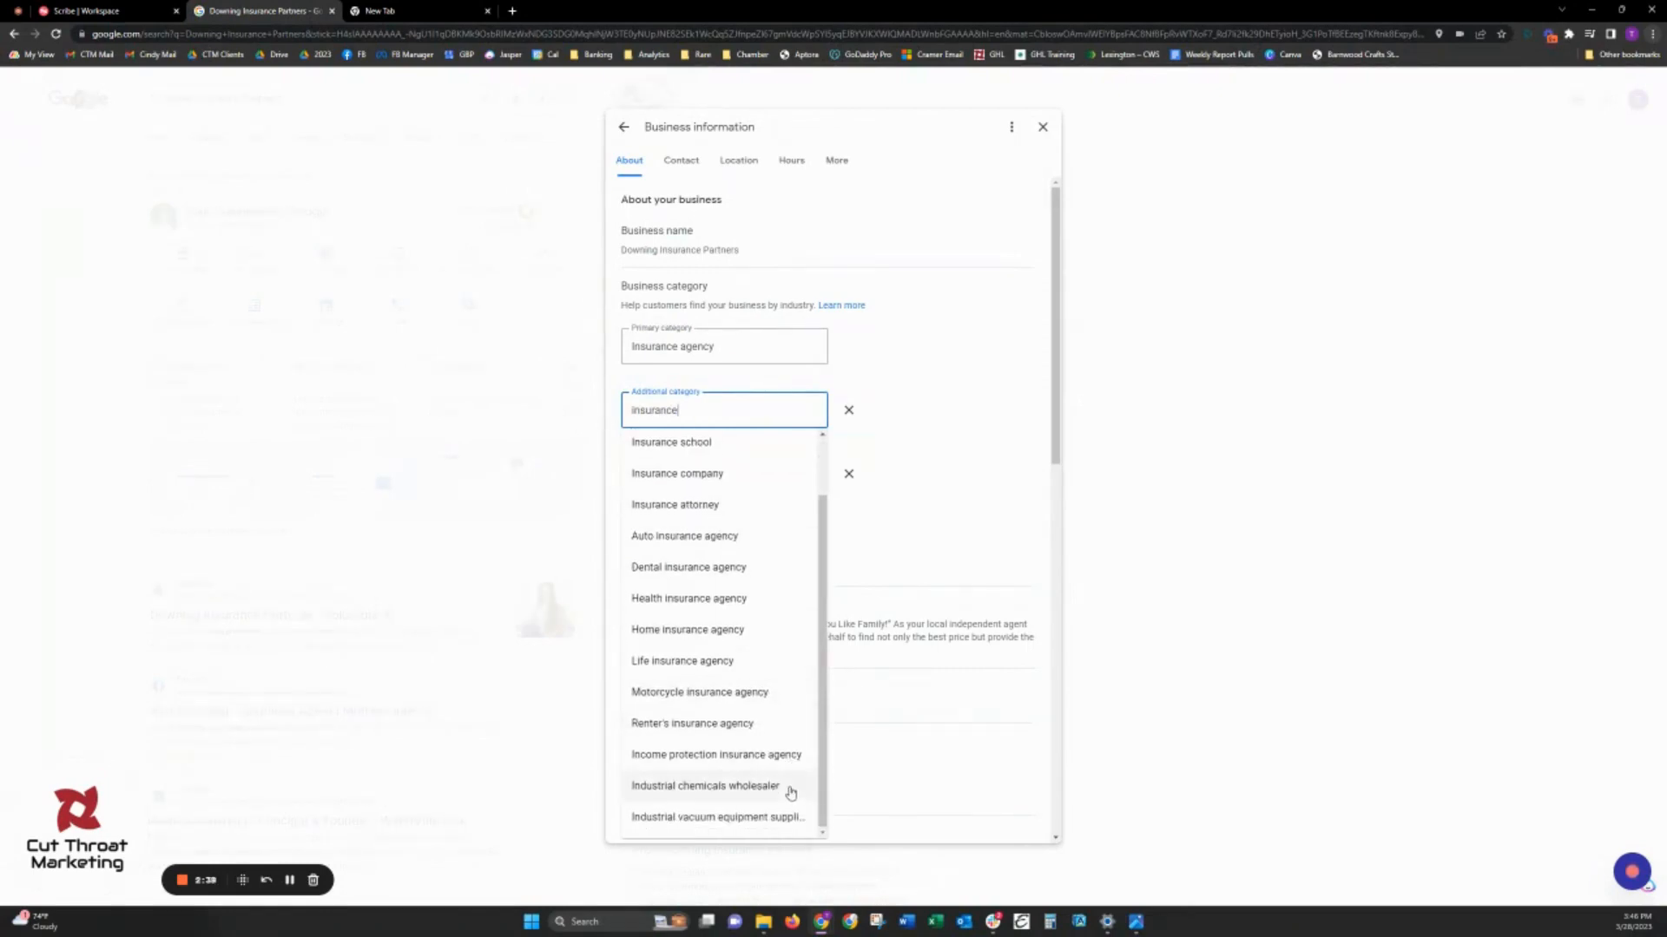
scroll(751, 552, up, 1)
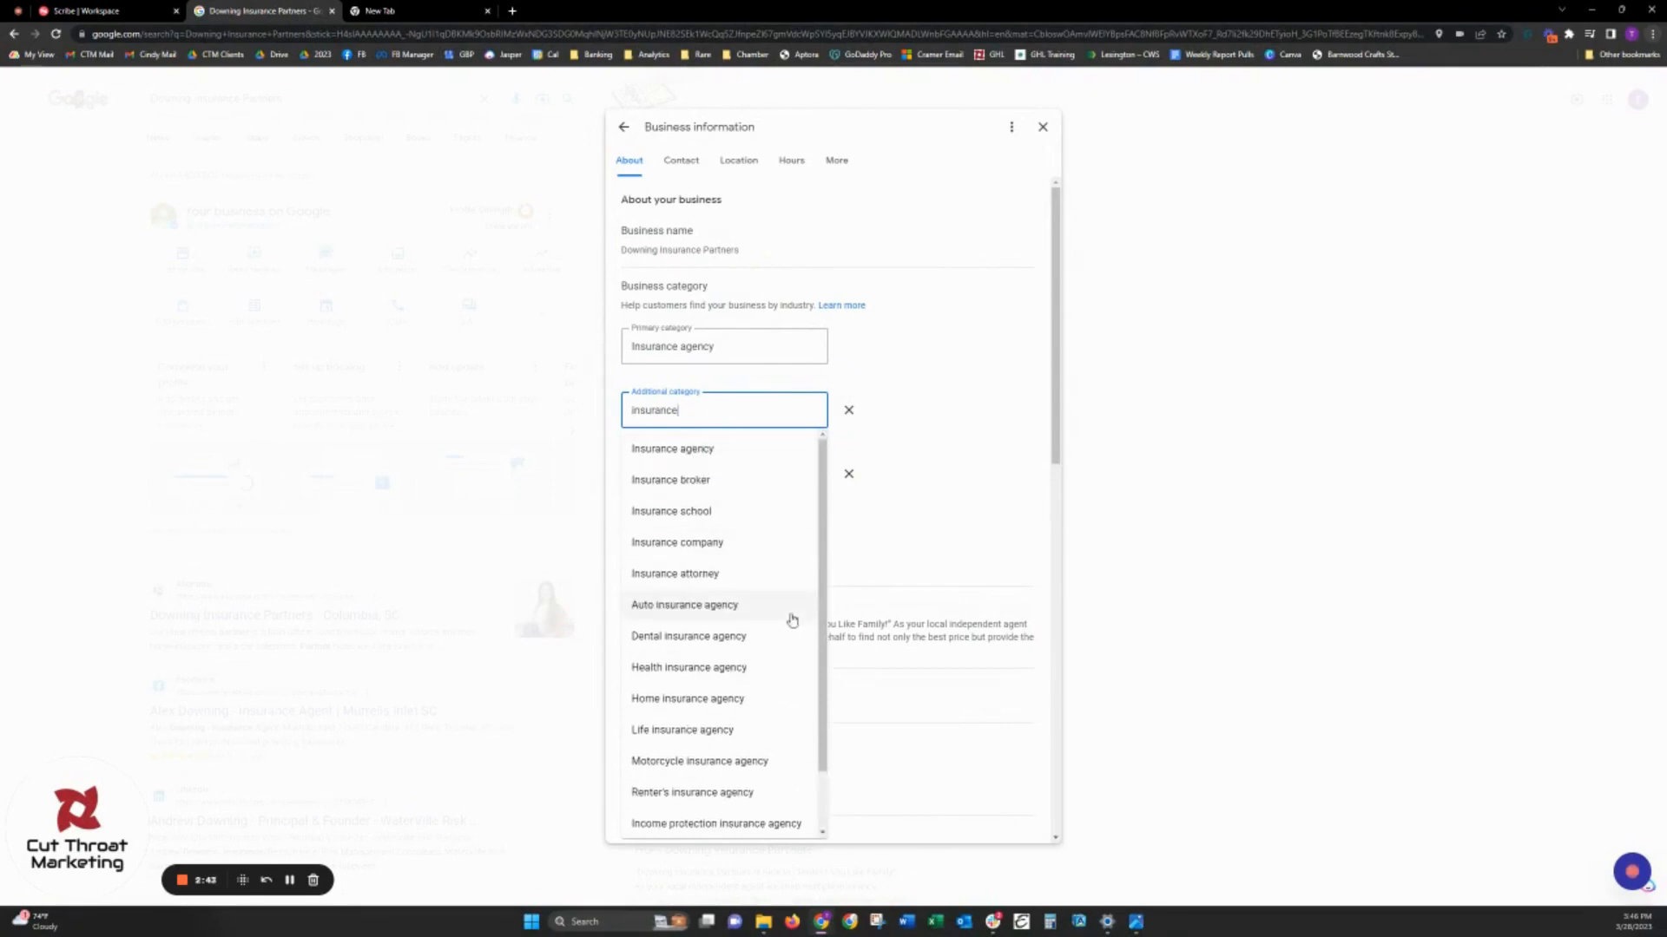
click(690, 612)
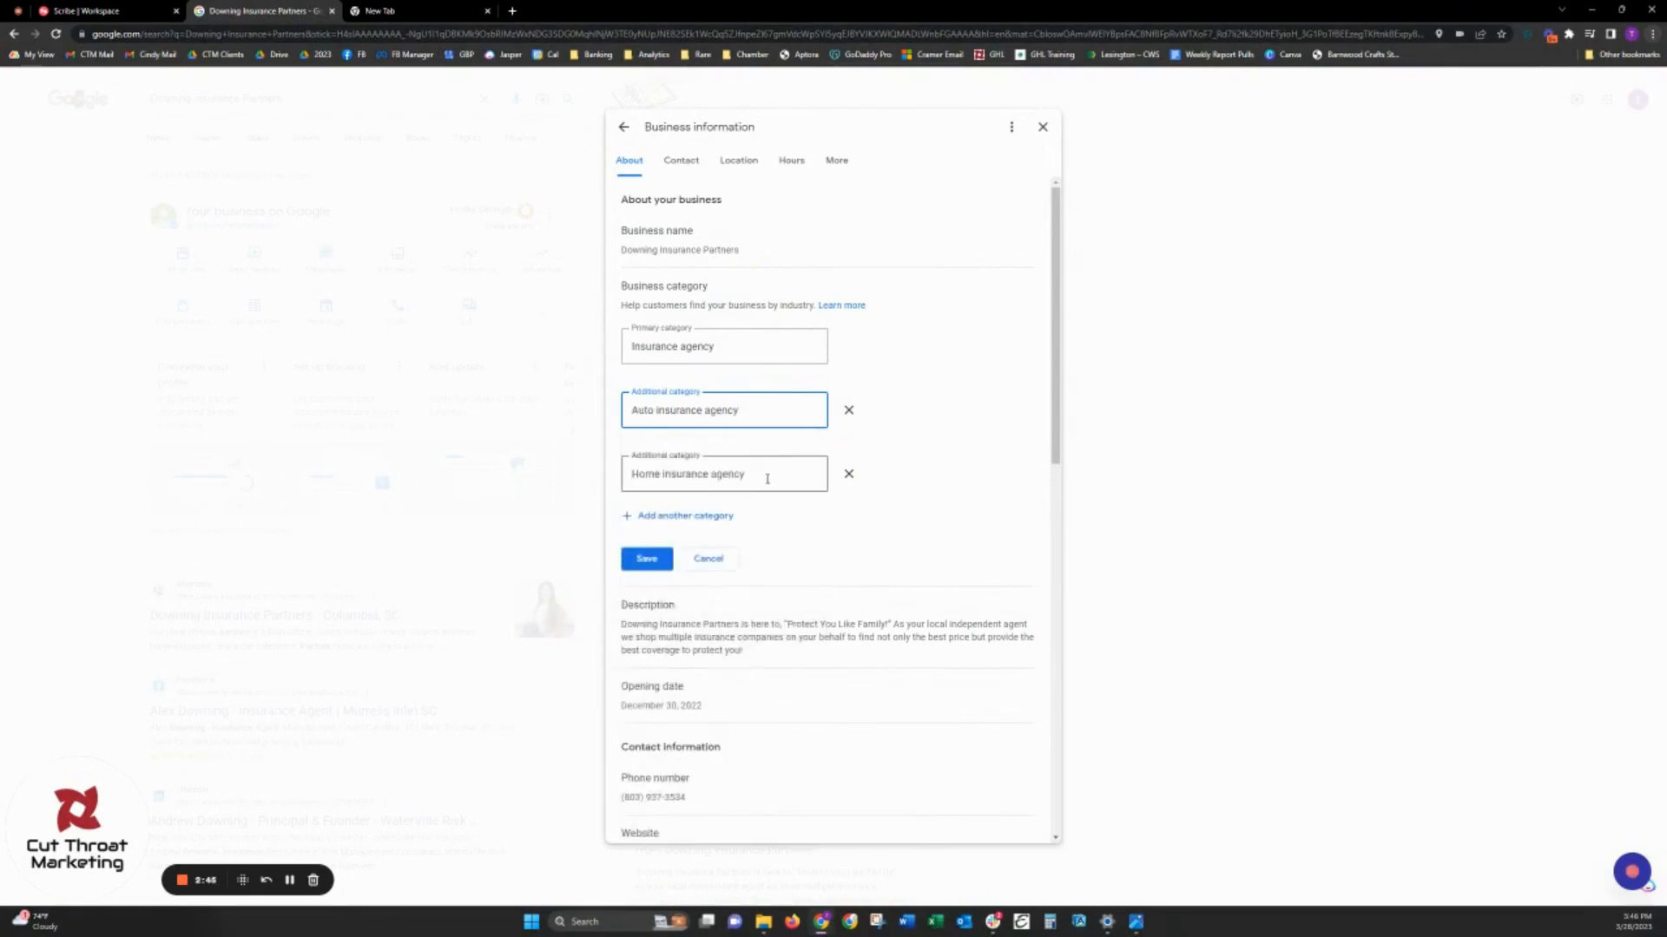
click(792, 525)
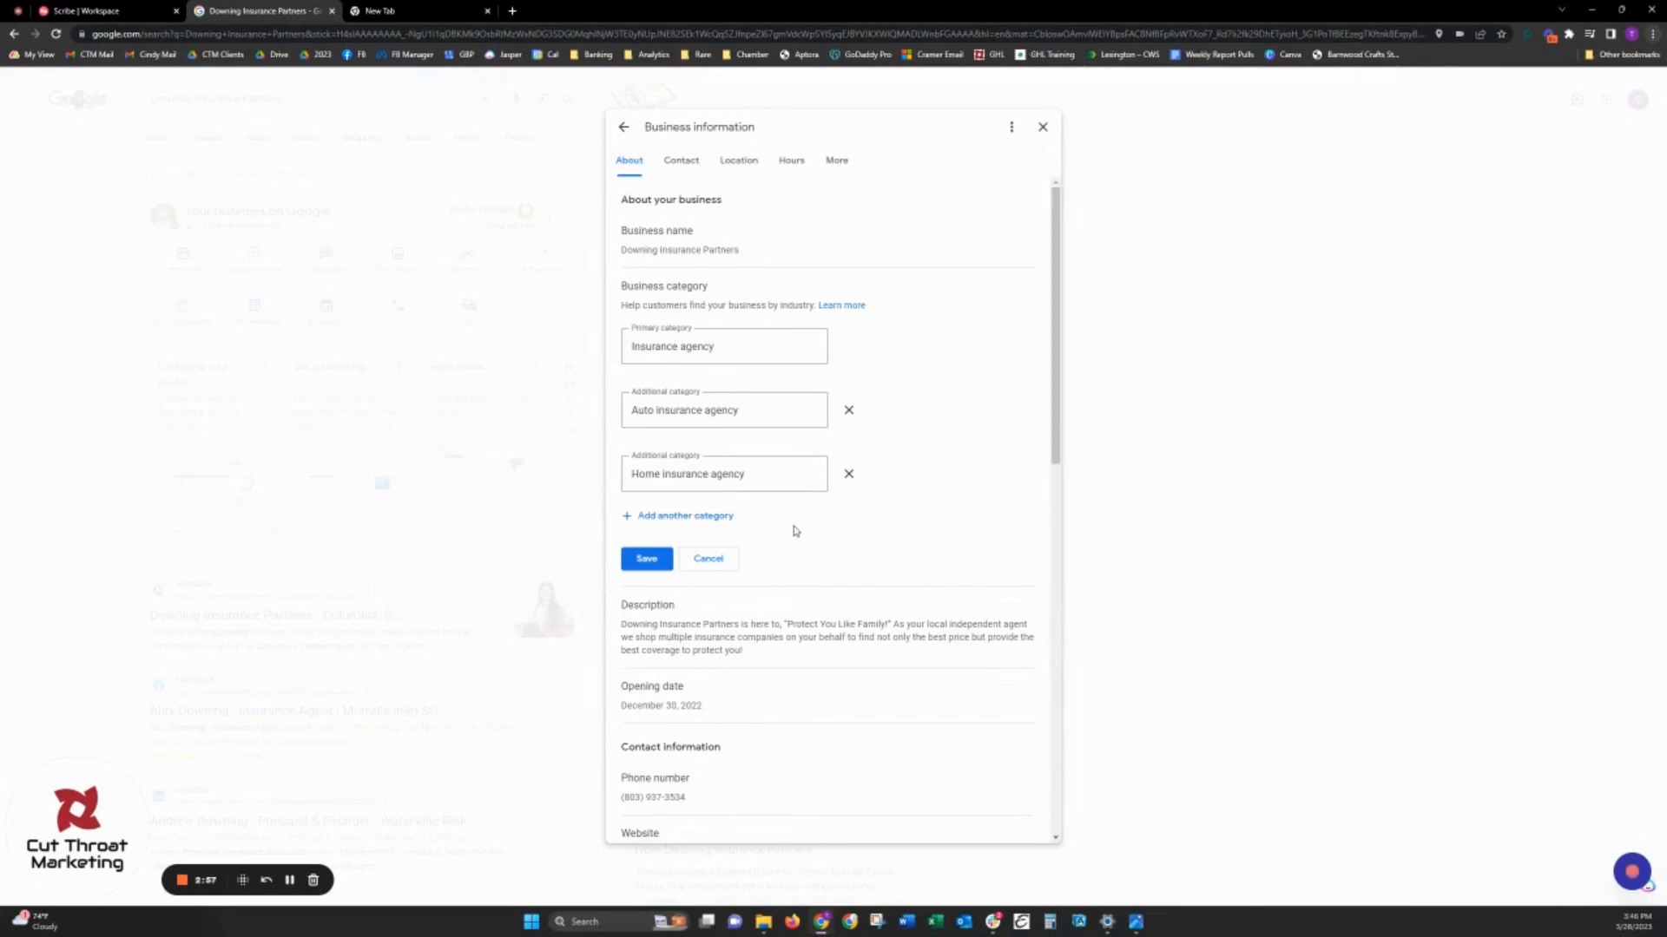
click(660, 568)
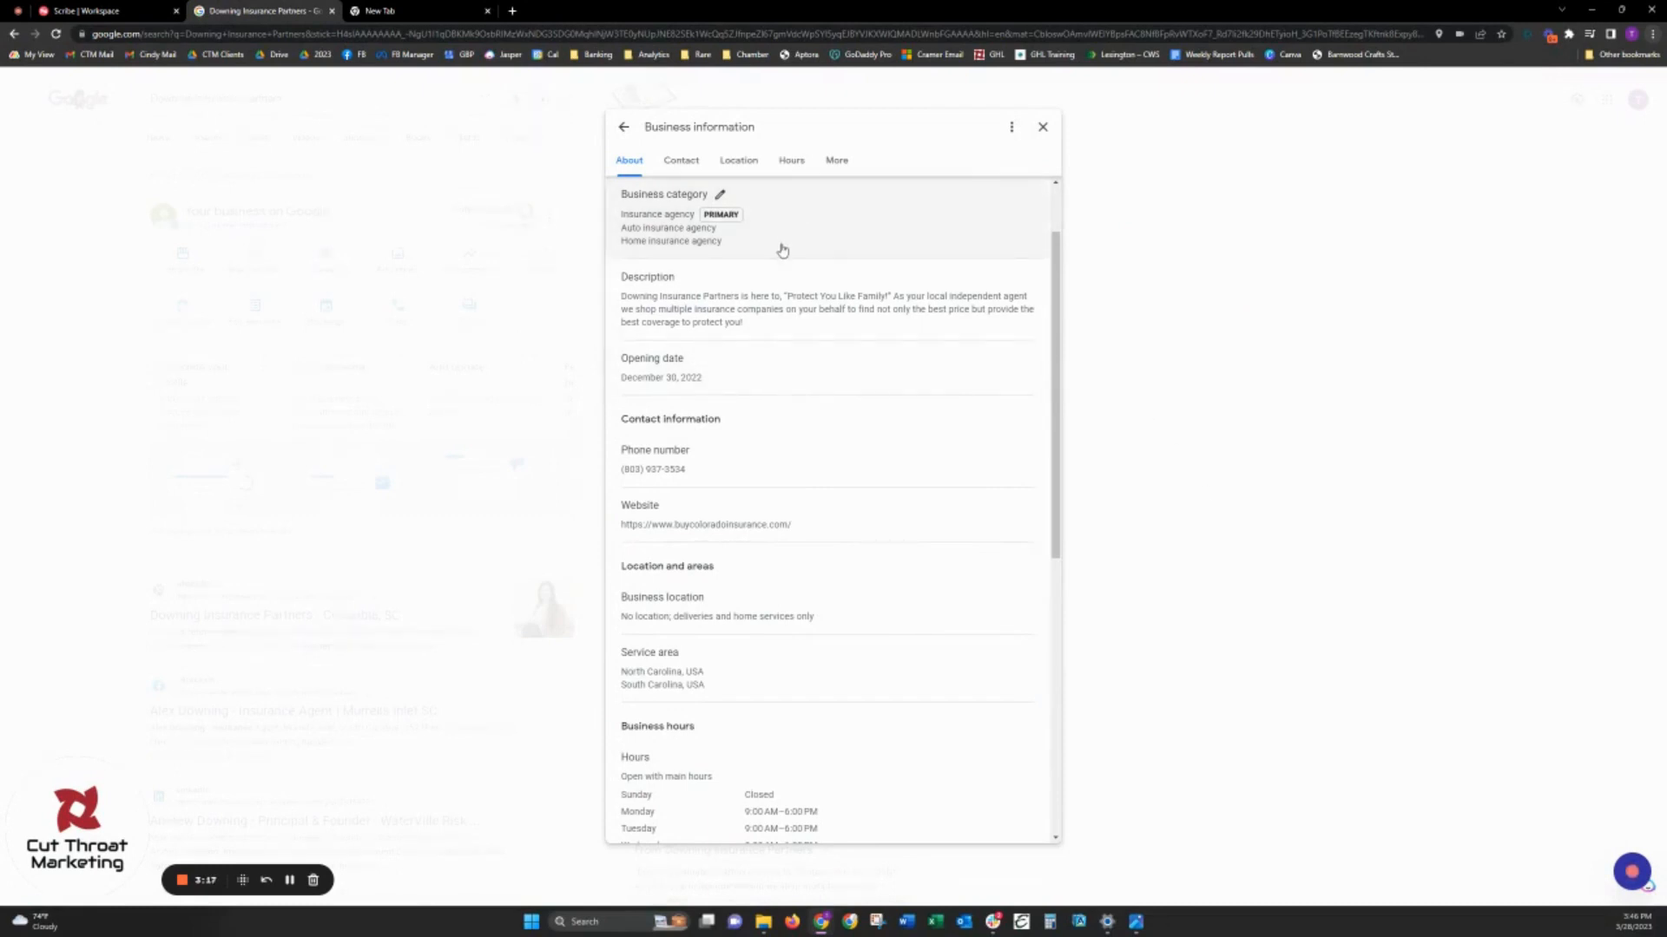
- Open the business description for editing, and copy the Business Description paragraph from the 2023 GBP Cheat Sheet in Google Docs
click(737, 318)
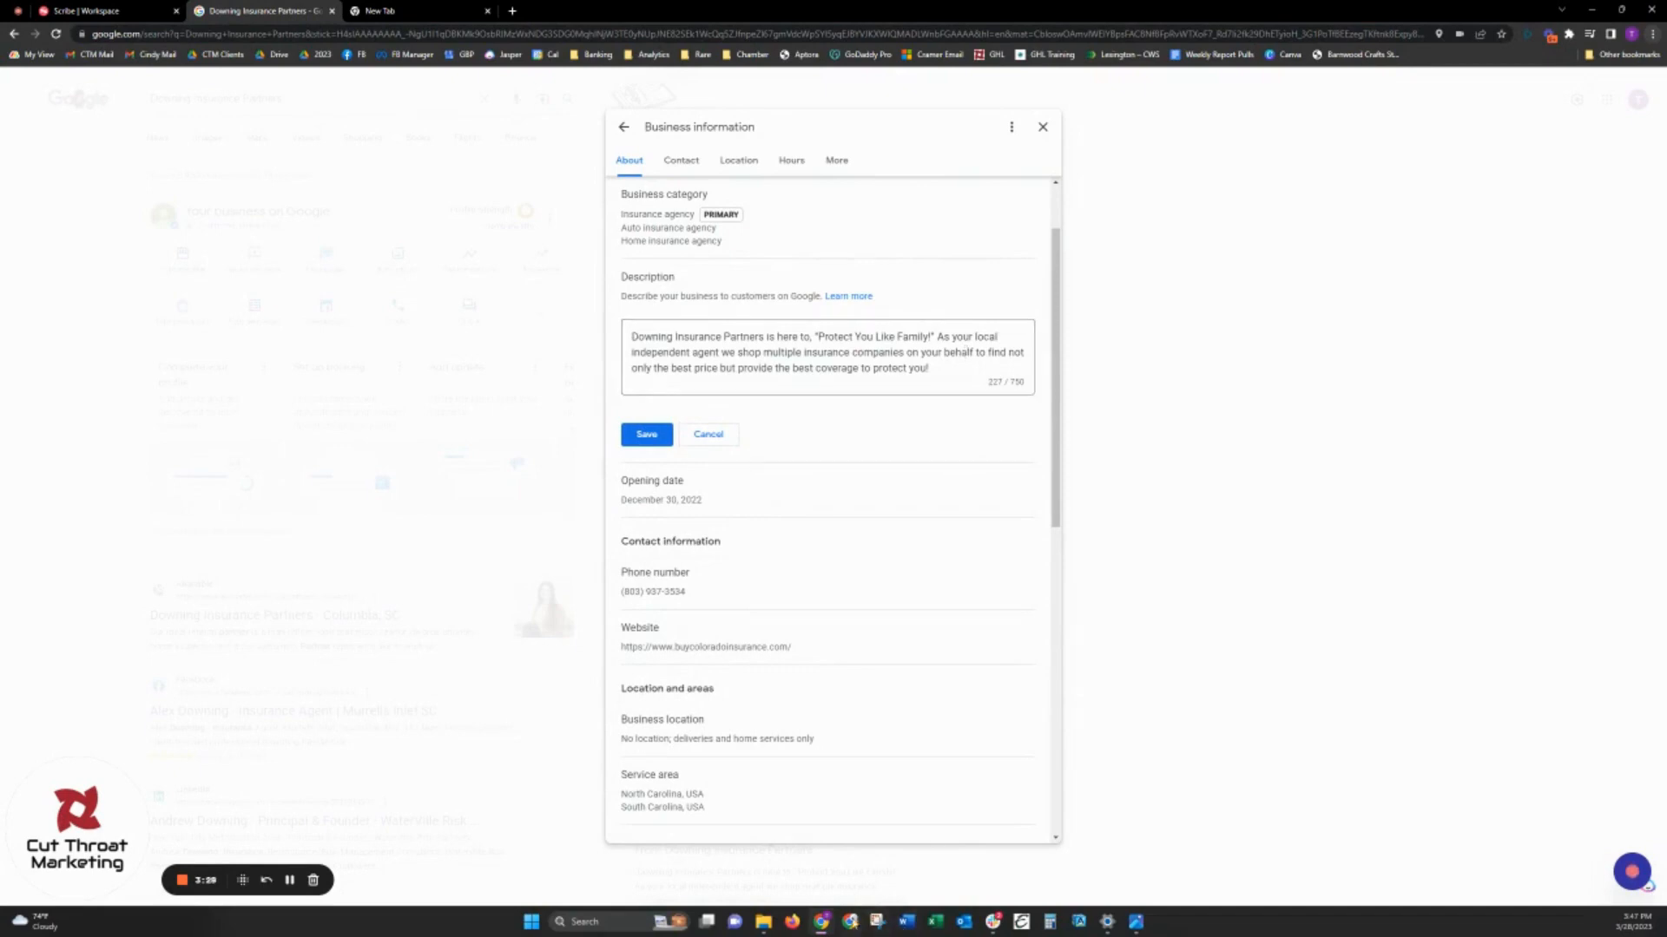
mouse_move(821, 921)
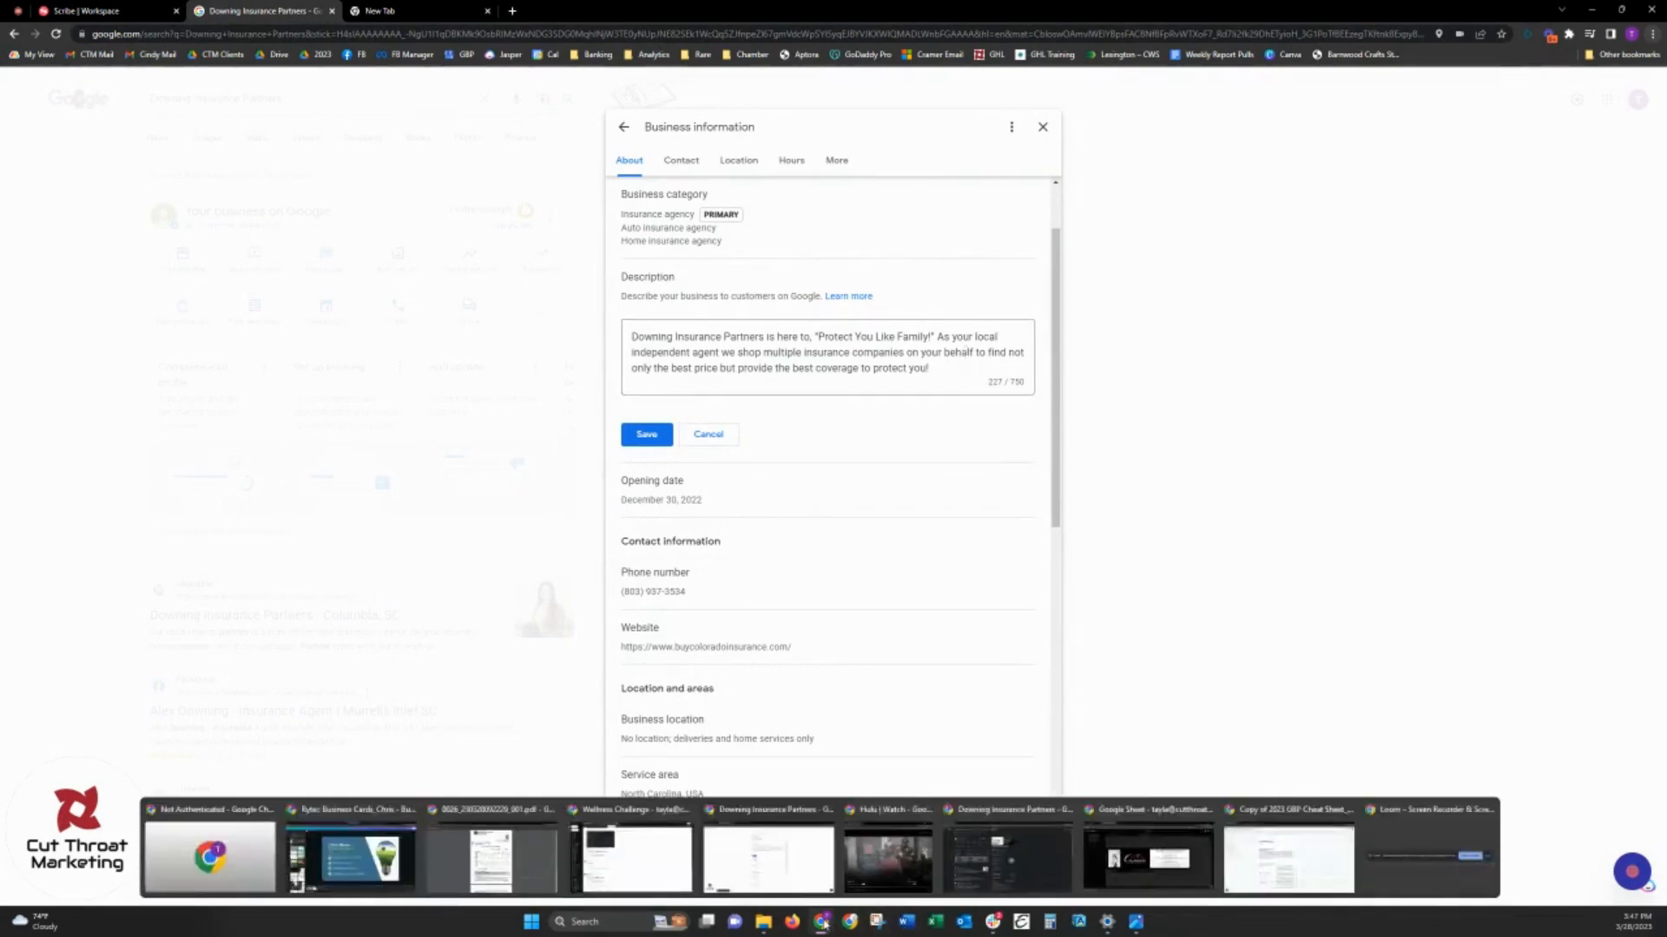
click(1282, 849)
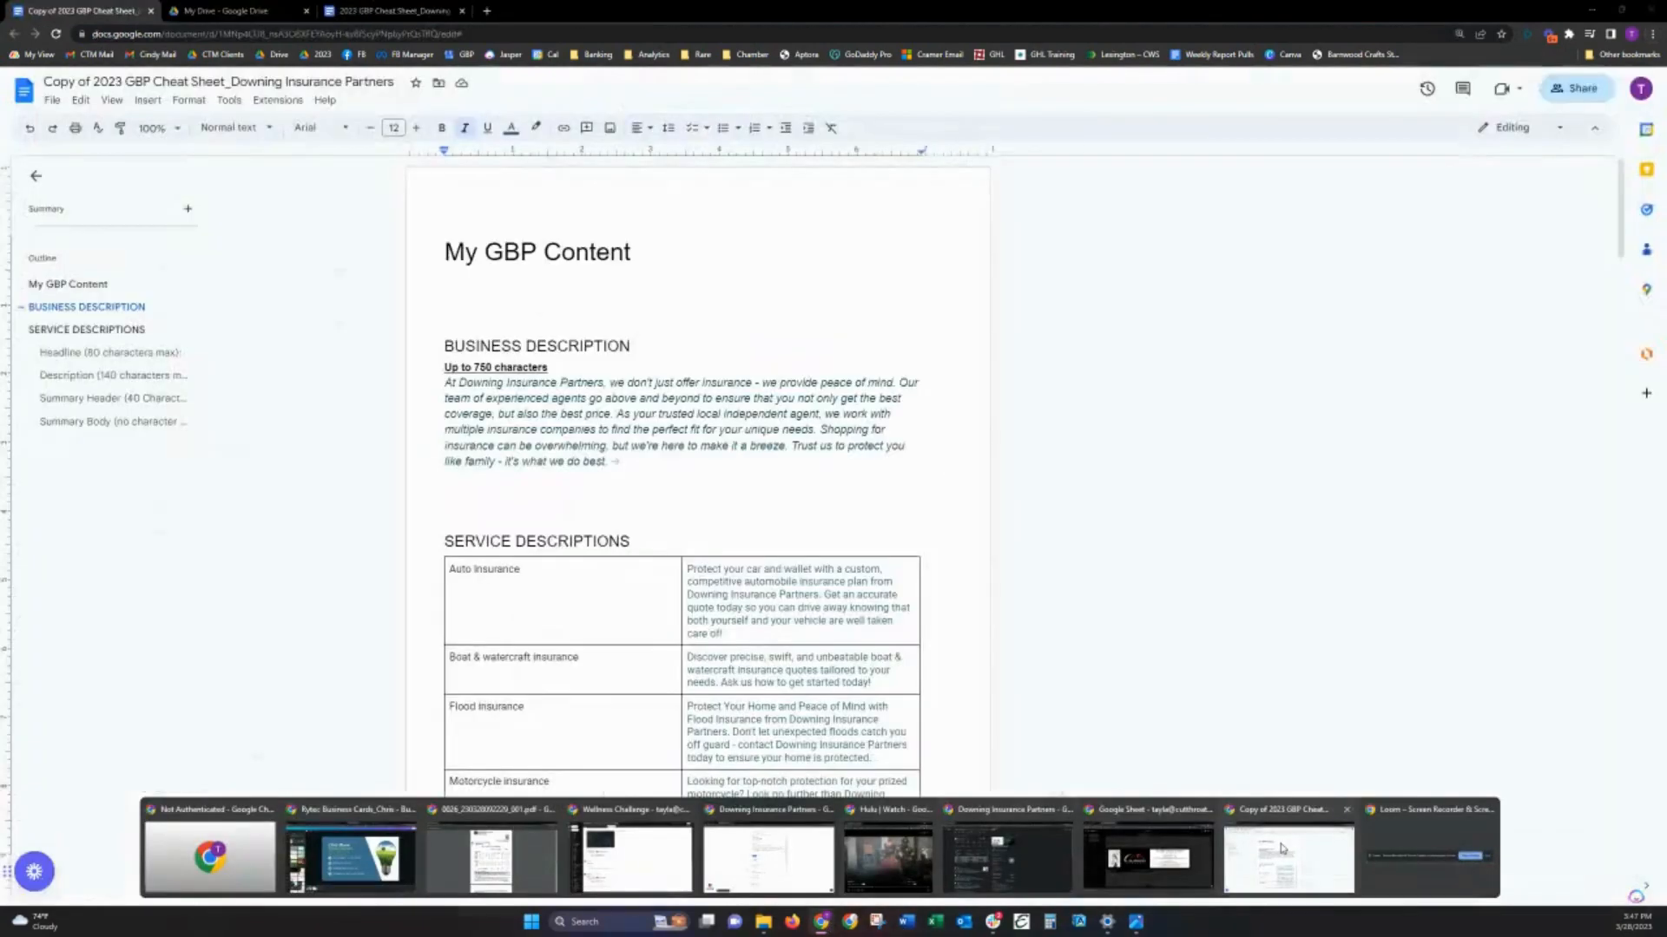
drag(466, 421, 427, 388)
key(ctrl+c)
click(645, 466)
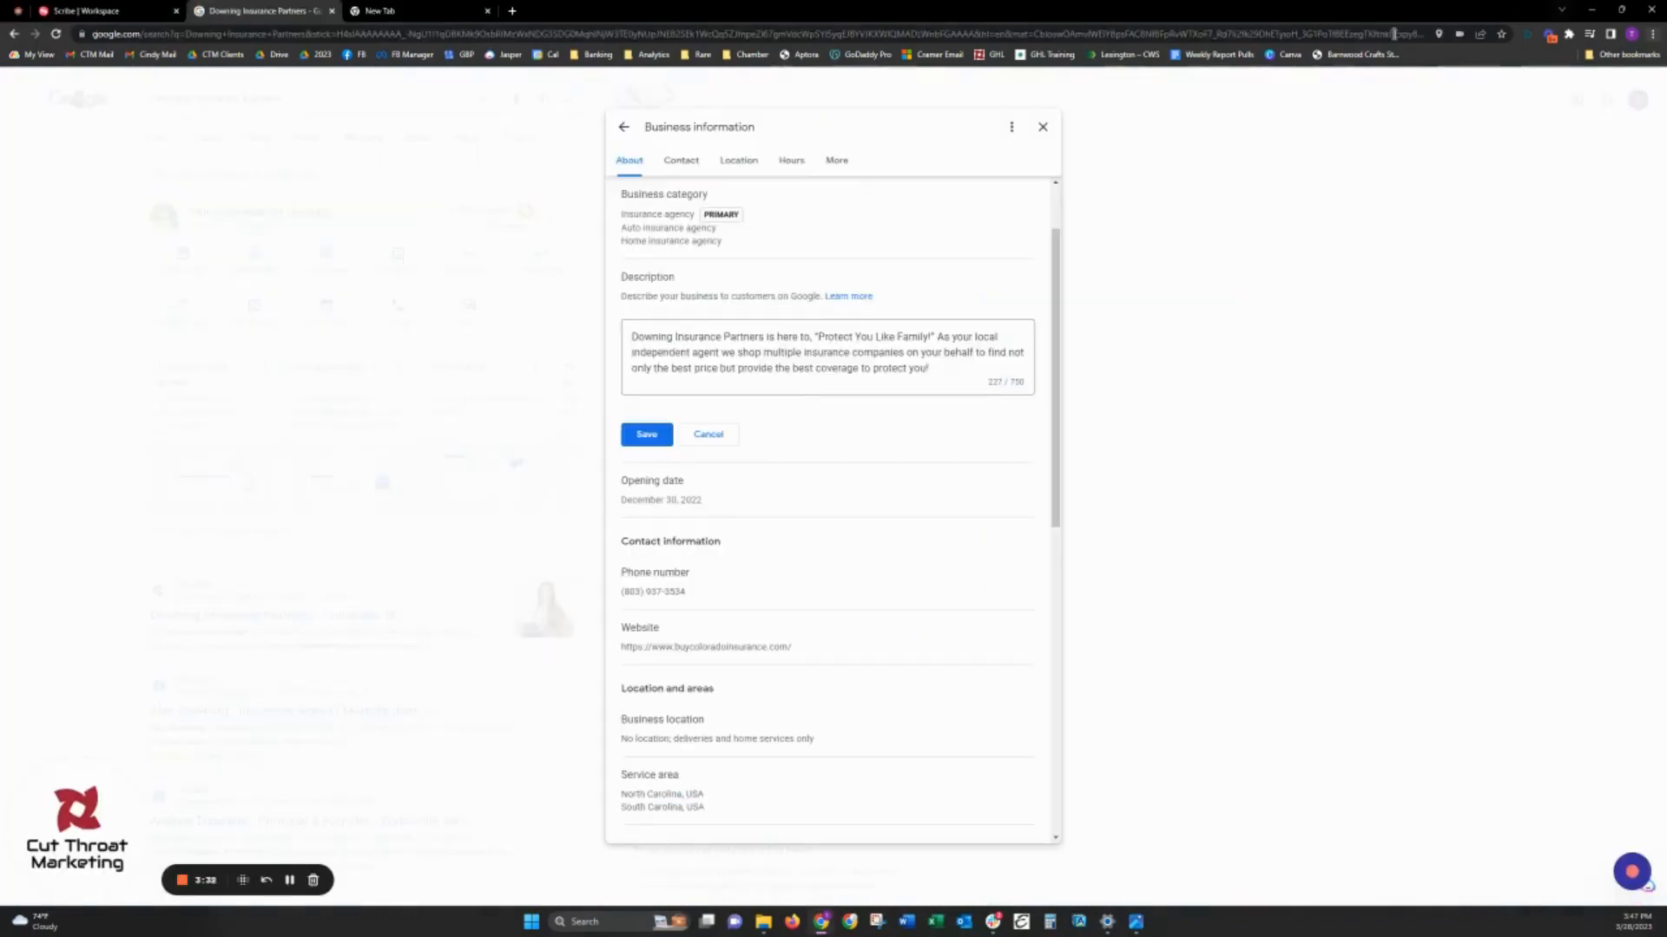
- Replace the whole business description with the copied paragraph and remove the extra spaces at its end
click(832, 380)
key(ctrl+a)
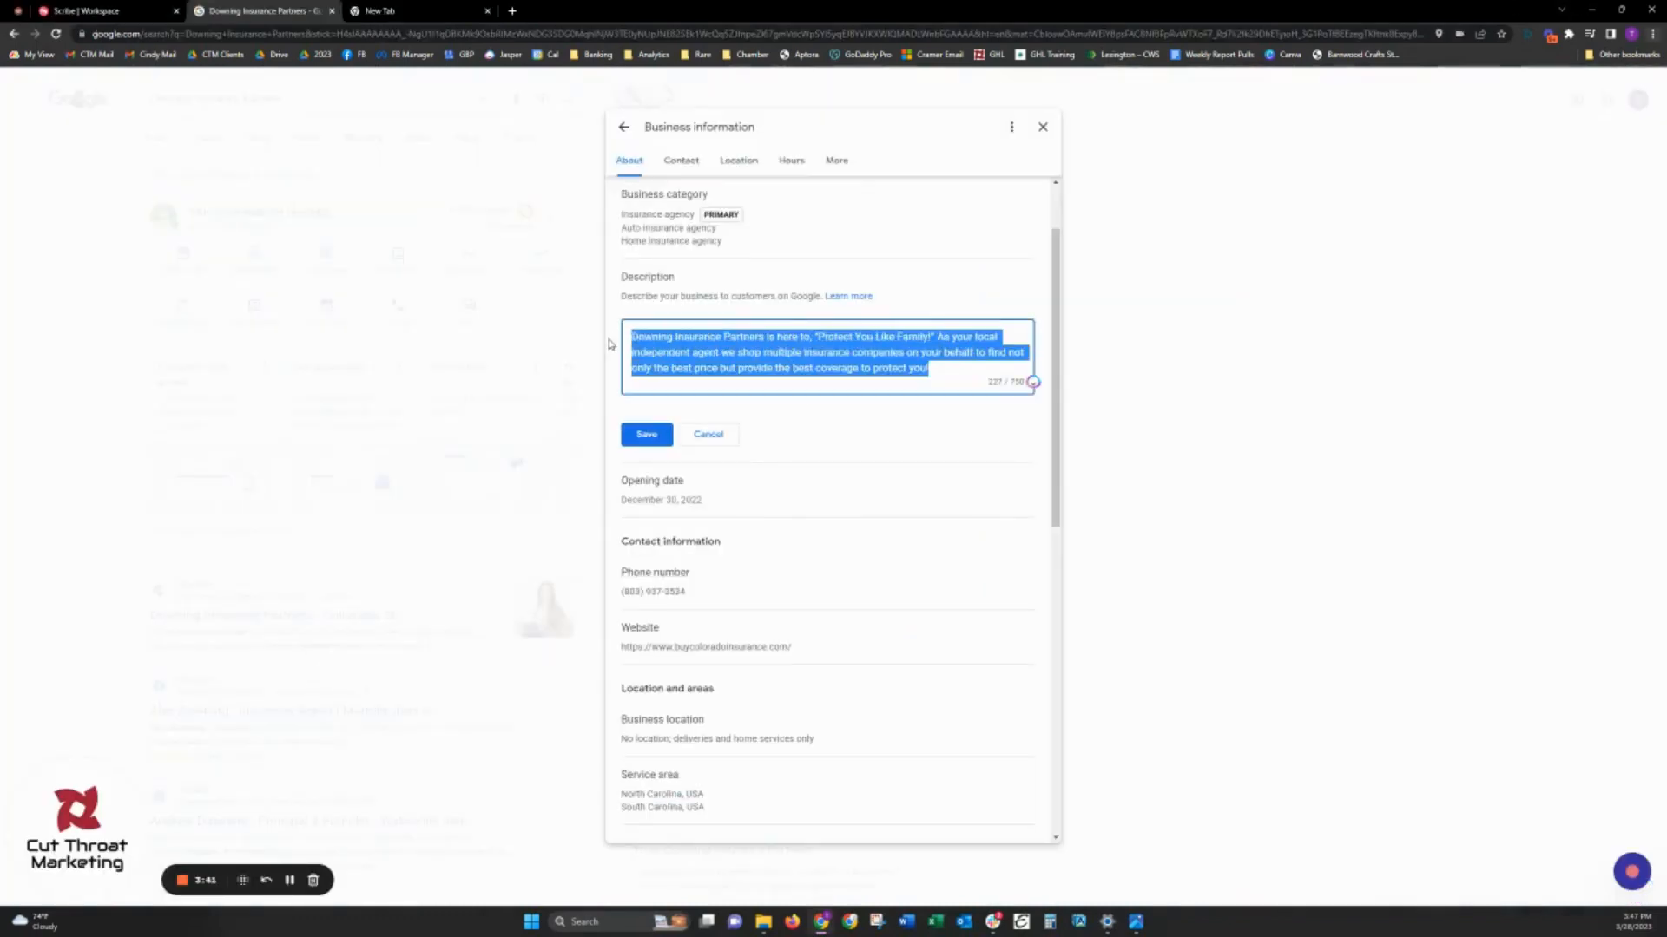
key(ctrl+v)
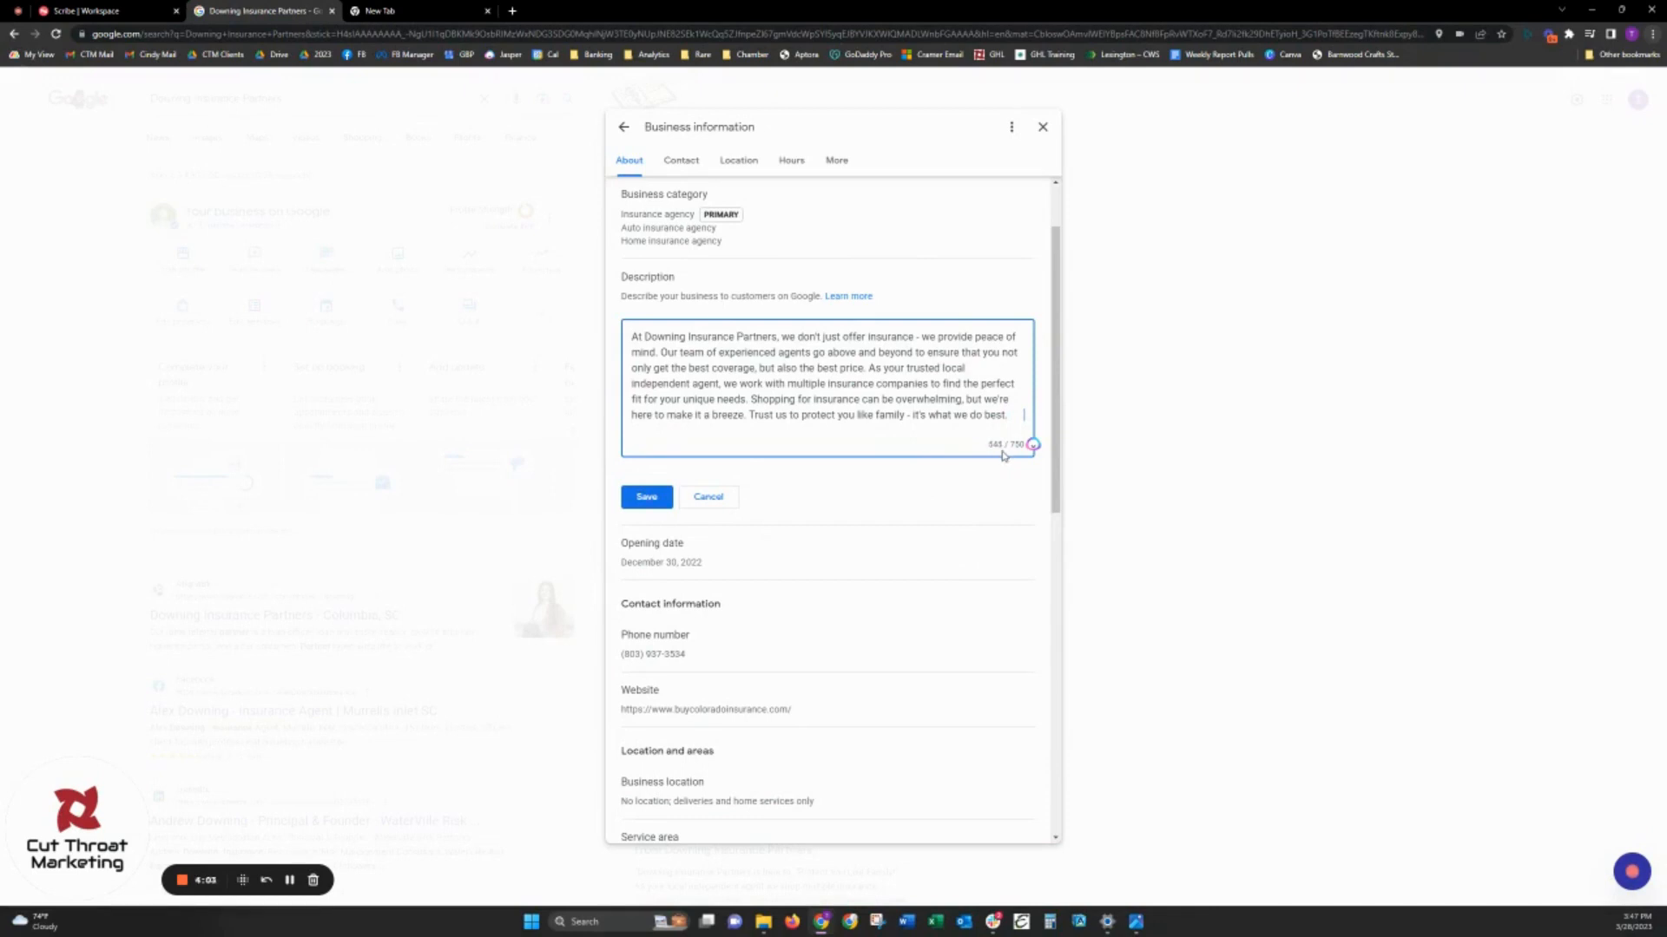
double_click(1012, 418)
key(BackSpace)
- Review the company name, "insurance" and "we provide peace of mind" in the new description, and save it
drag(657, 336, 775, 340)
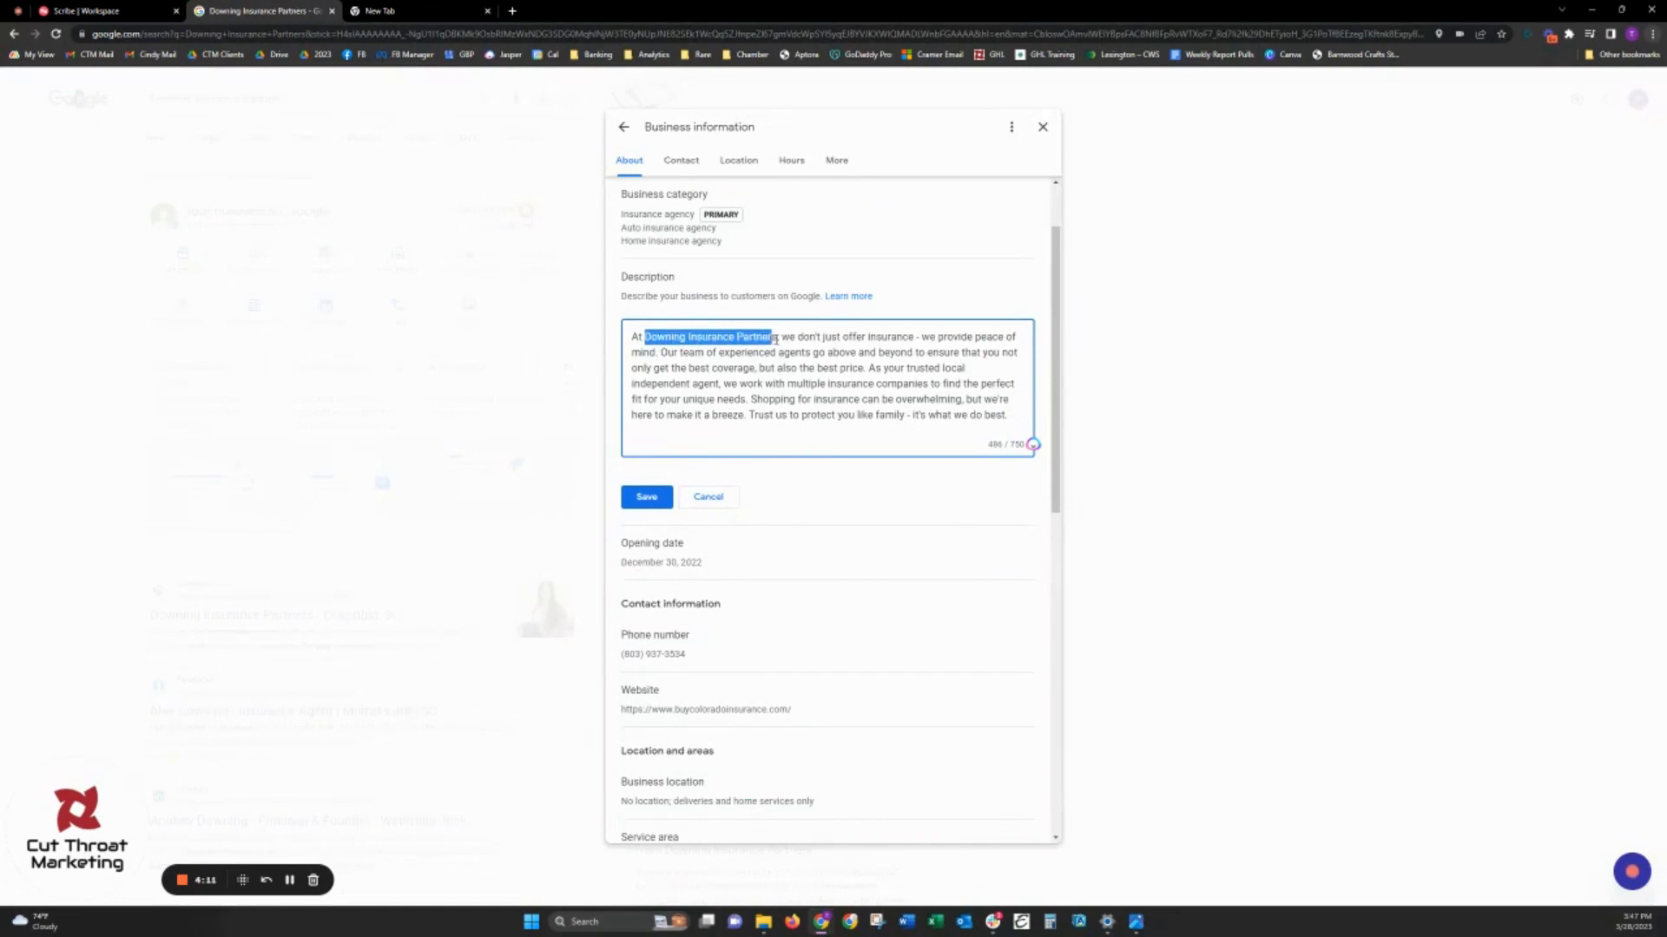
double_click(867, 337)
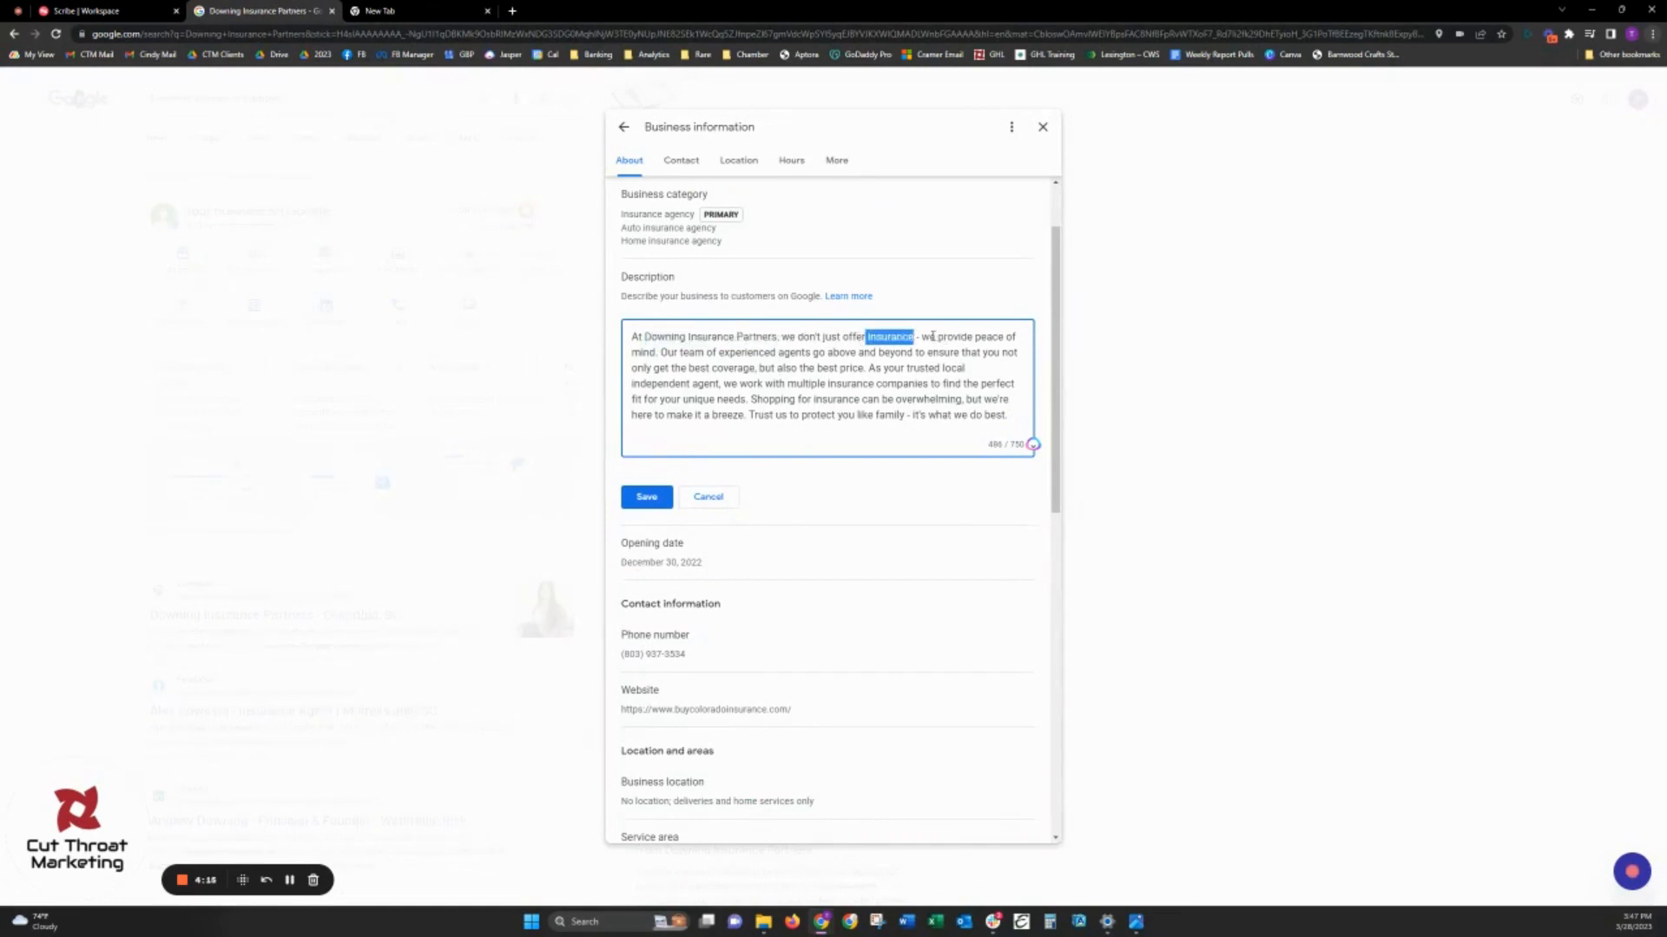
drag(921, 337, 662, 352)
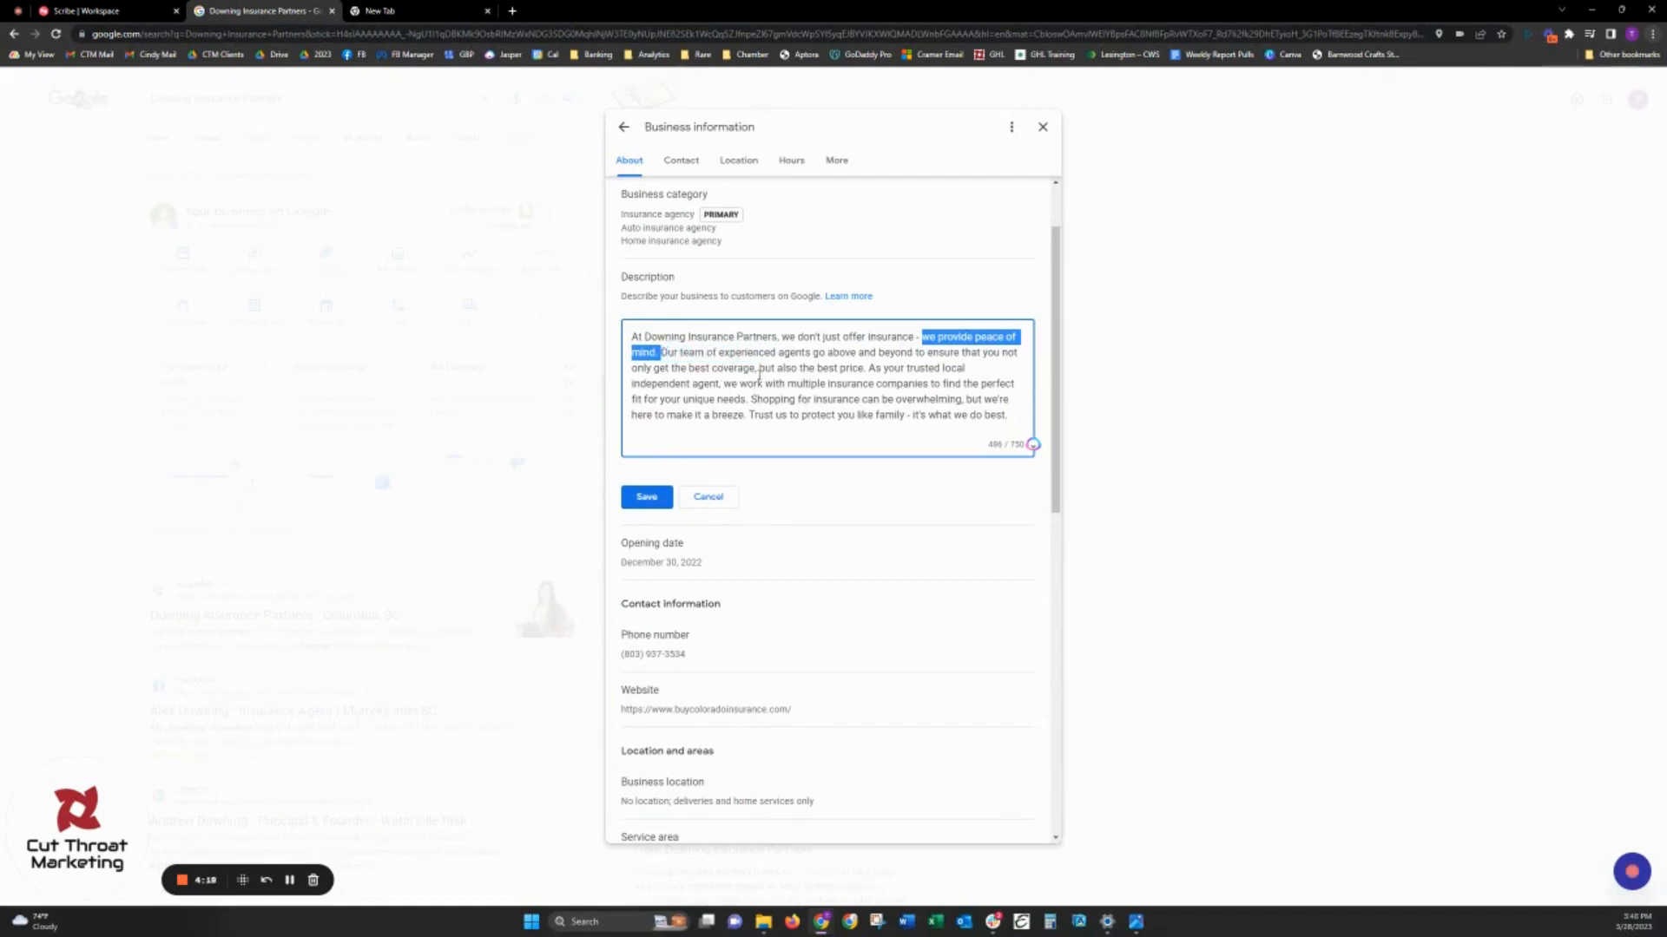
click(826, 427)
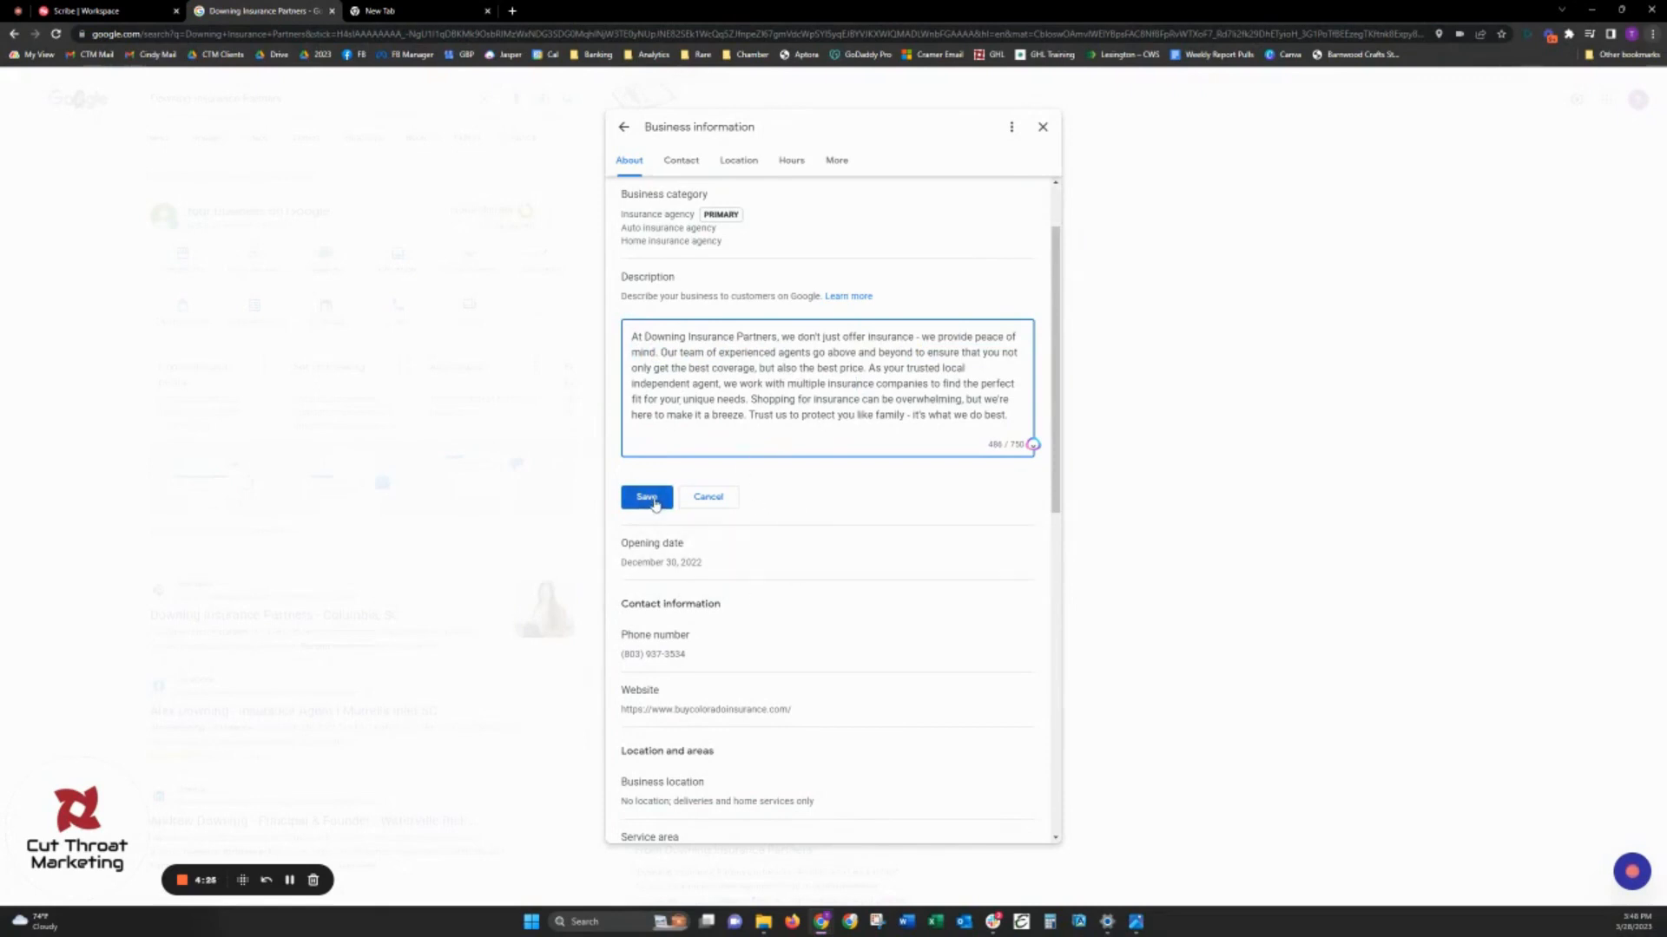
click(653, 500)
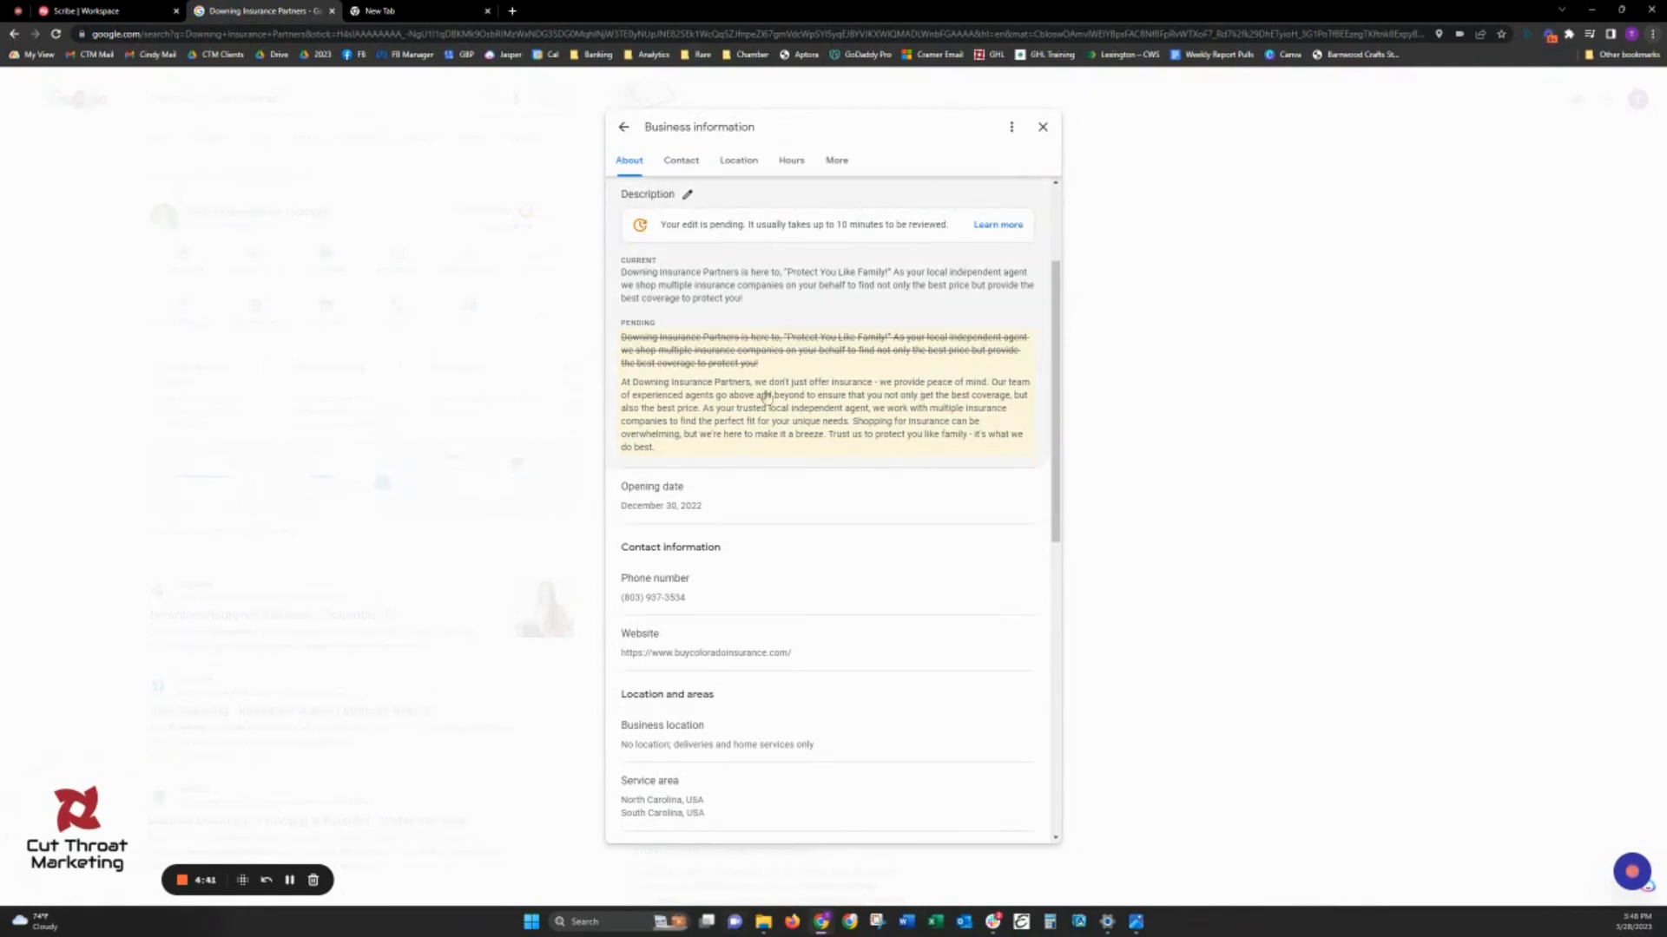
- Examine the editing options for the phone number and the website, leaving both without saving changes
scroll(926, 500, down, 2)
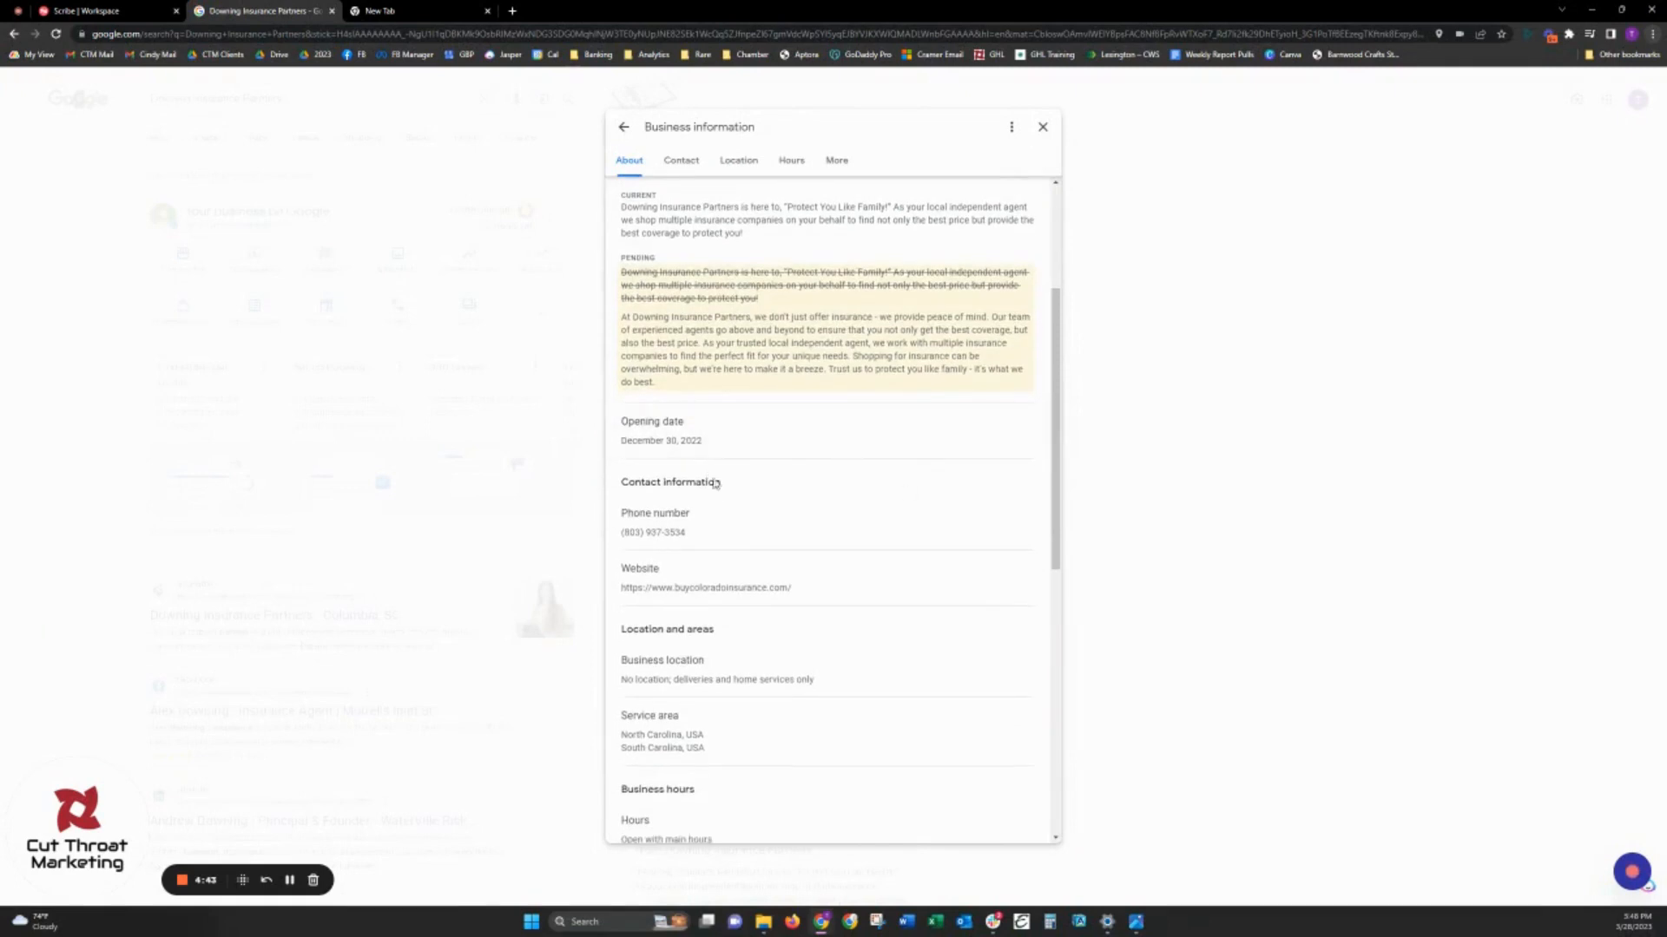
scroll(689, 436, down, 1)
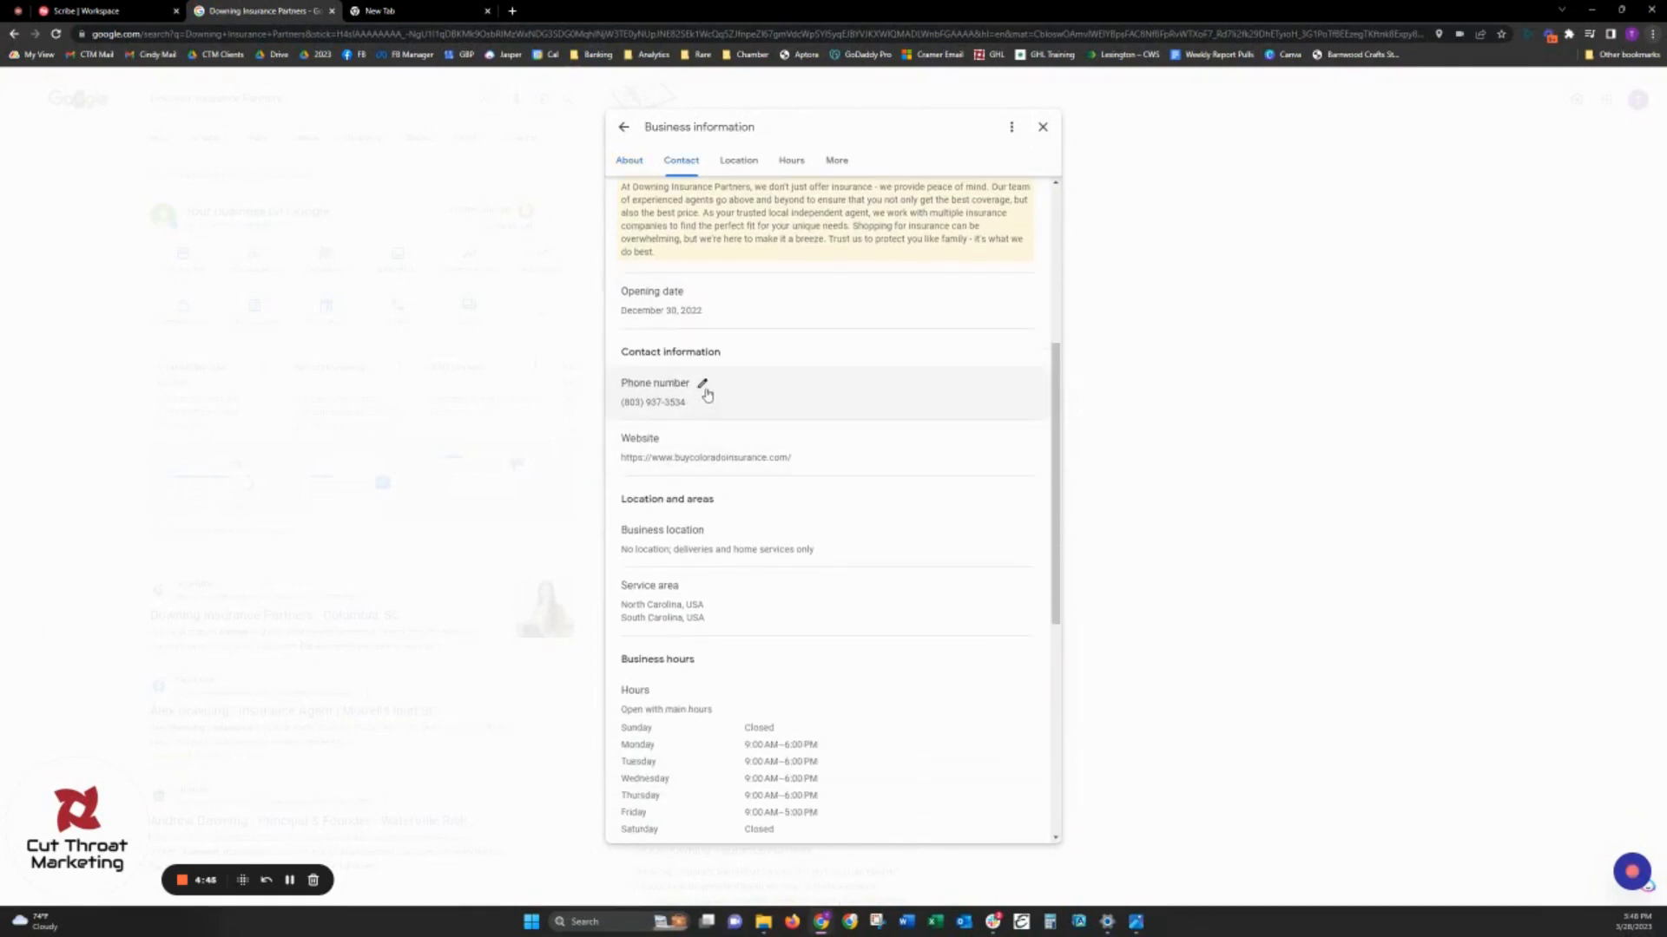
click(704, 389)
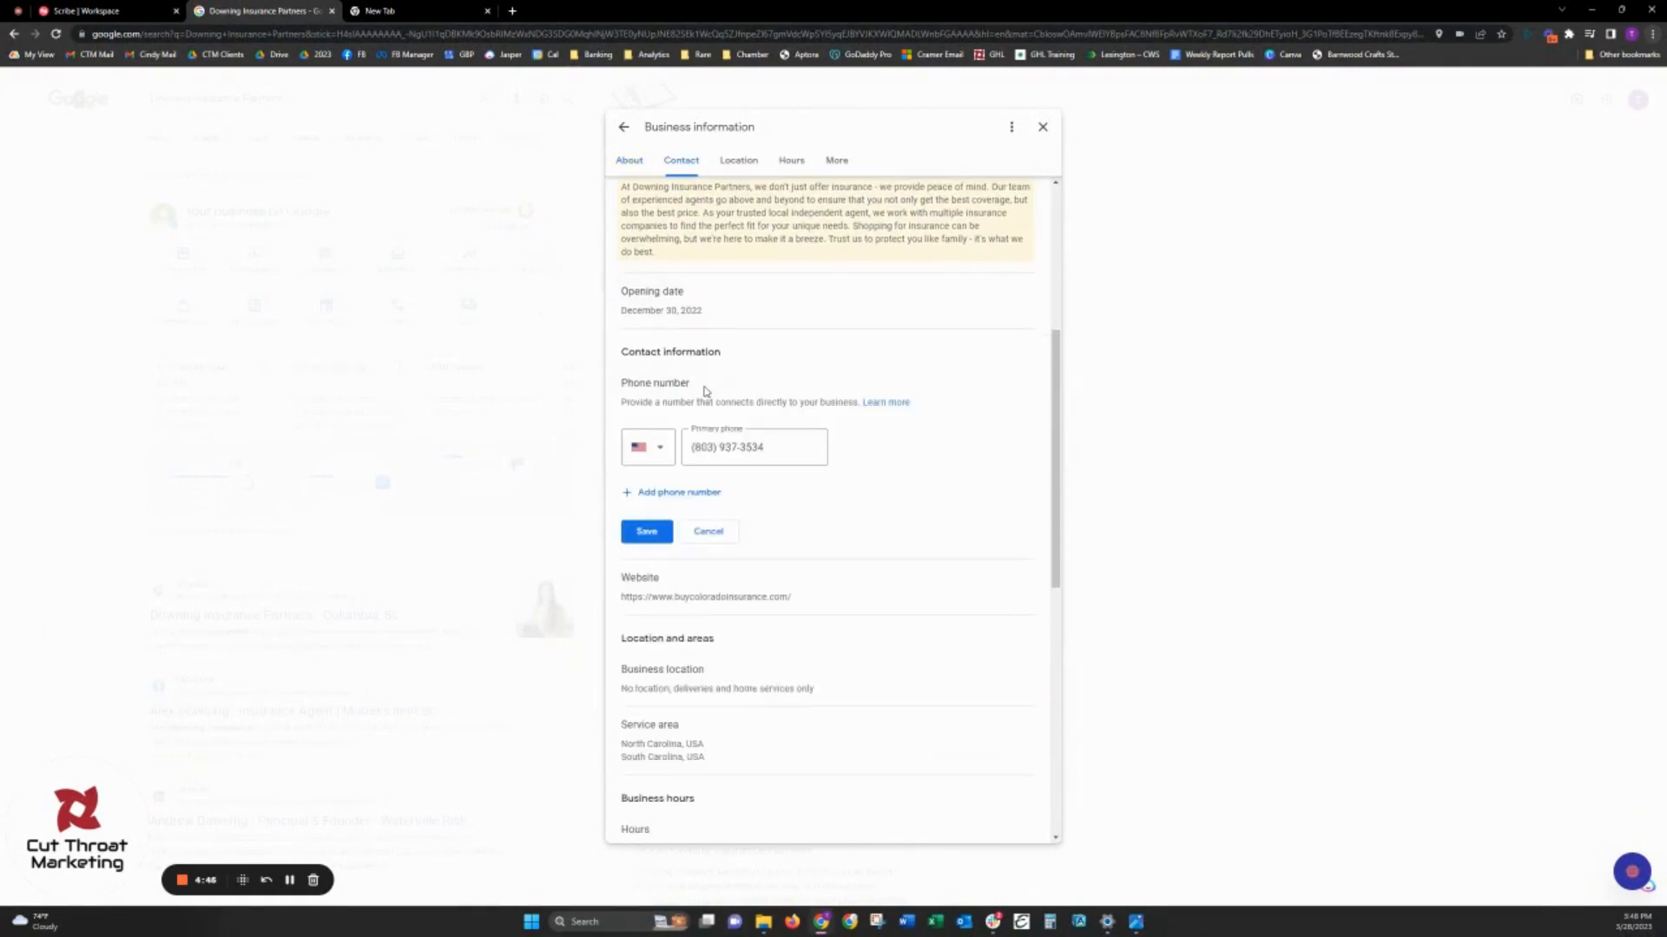
click(720, 535)
scroll(789, 458, down, 1)
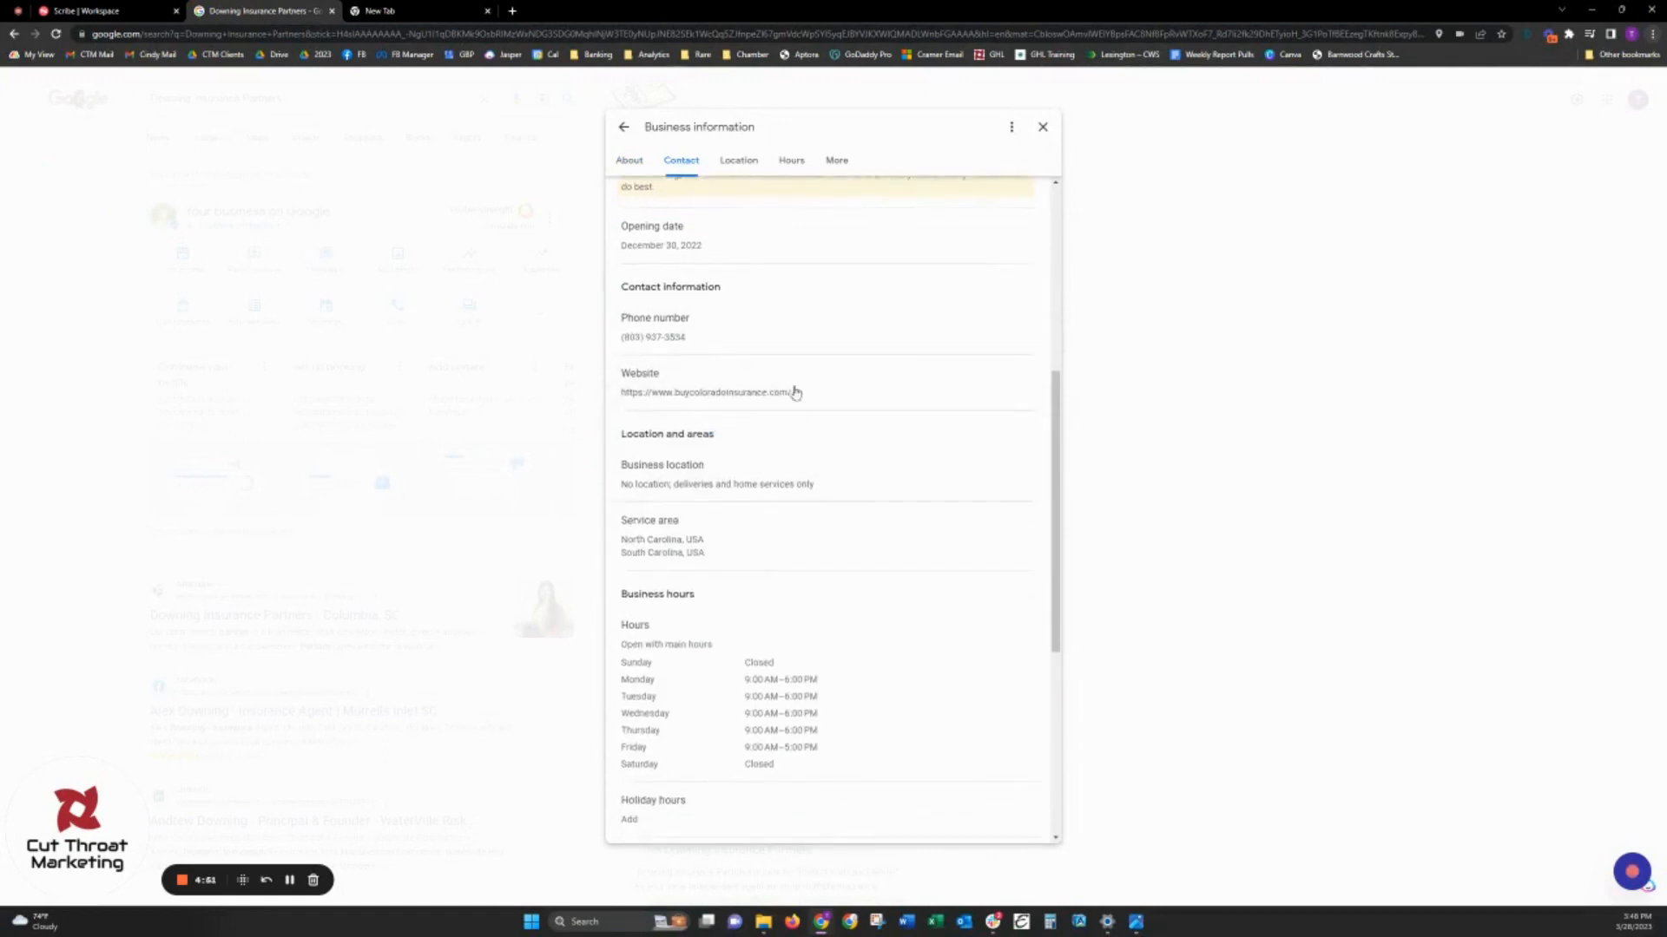
click(722, 404)
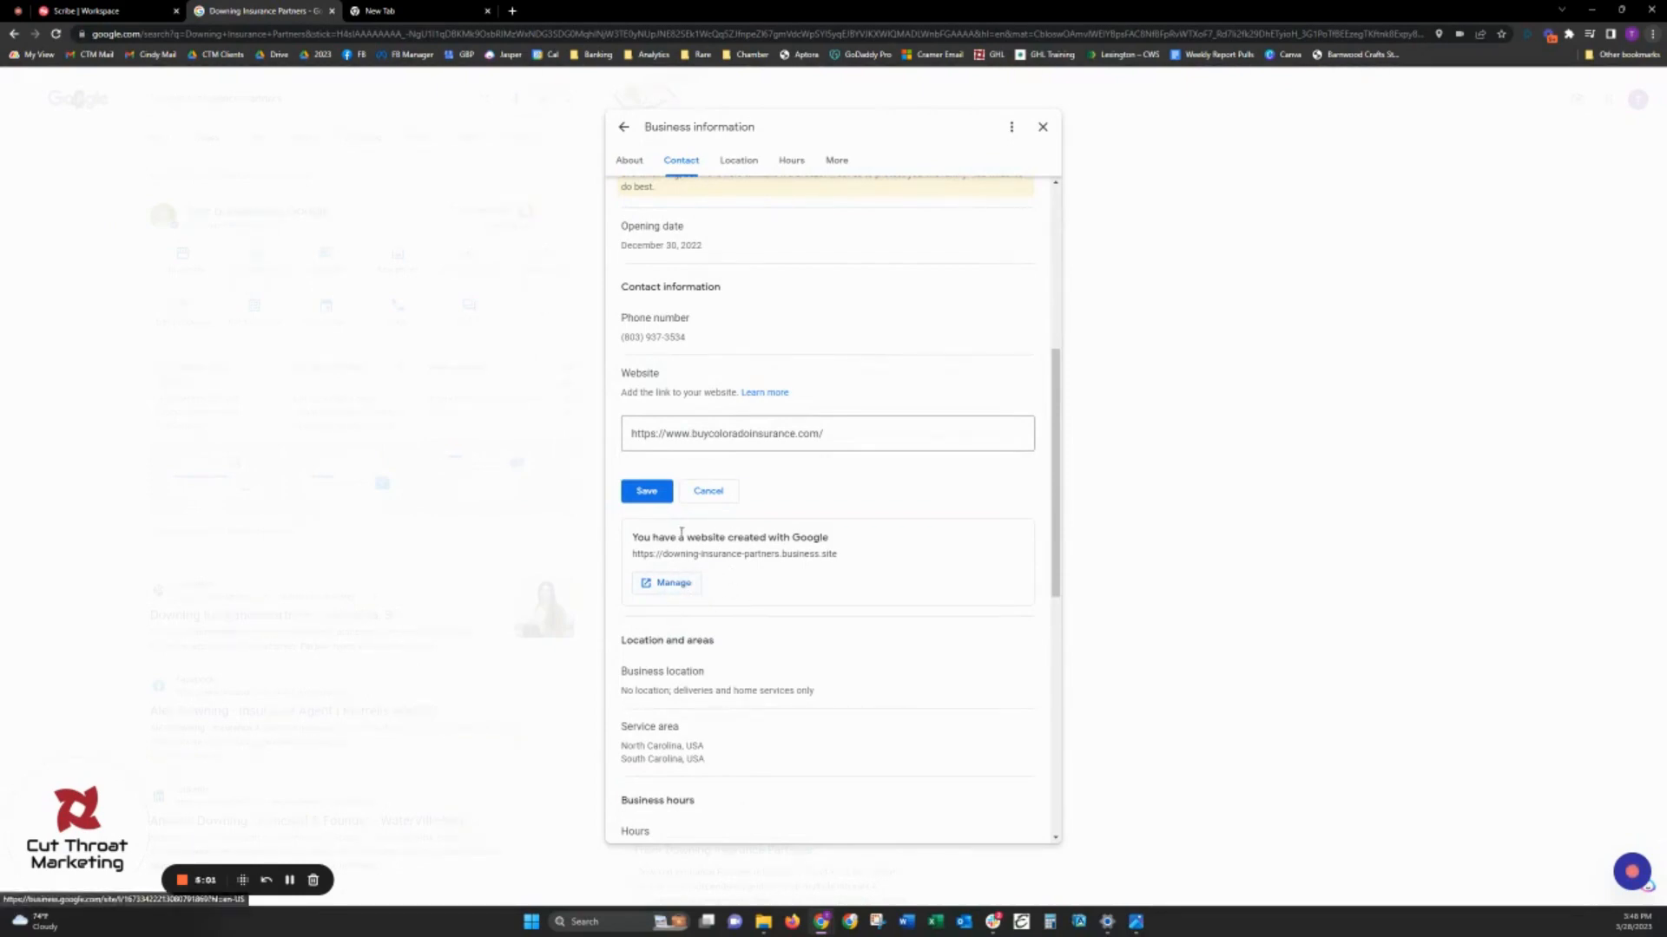
click(709, 492)
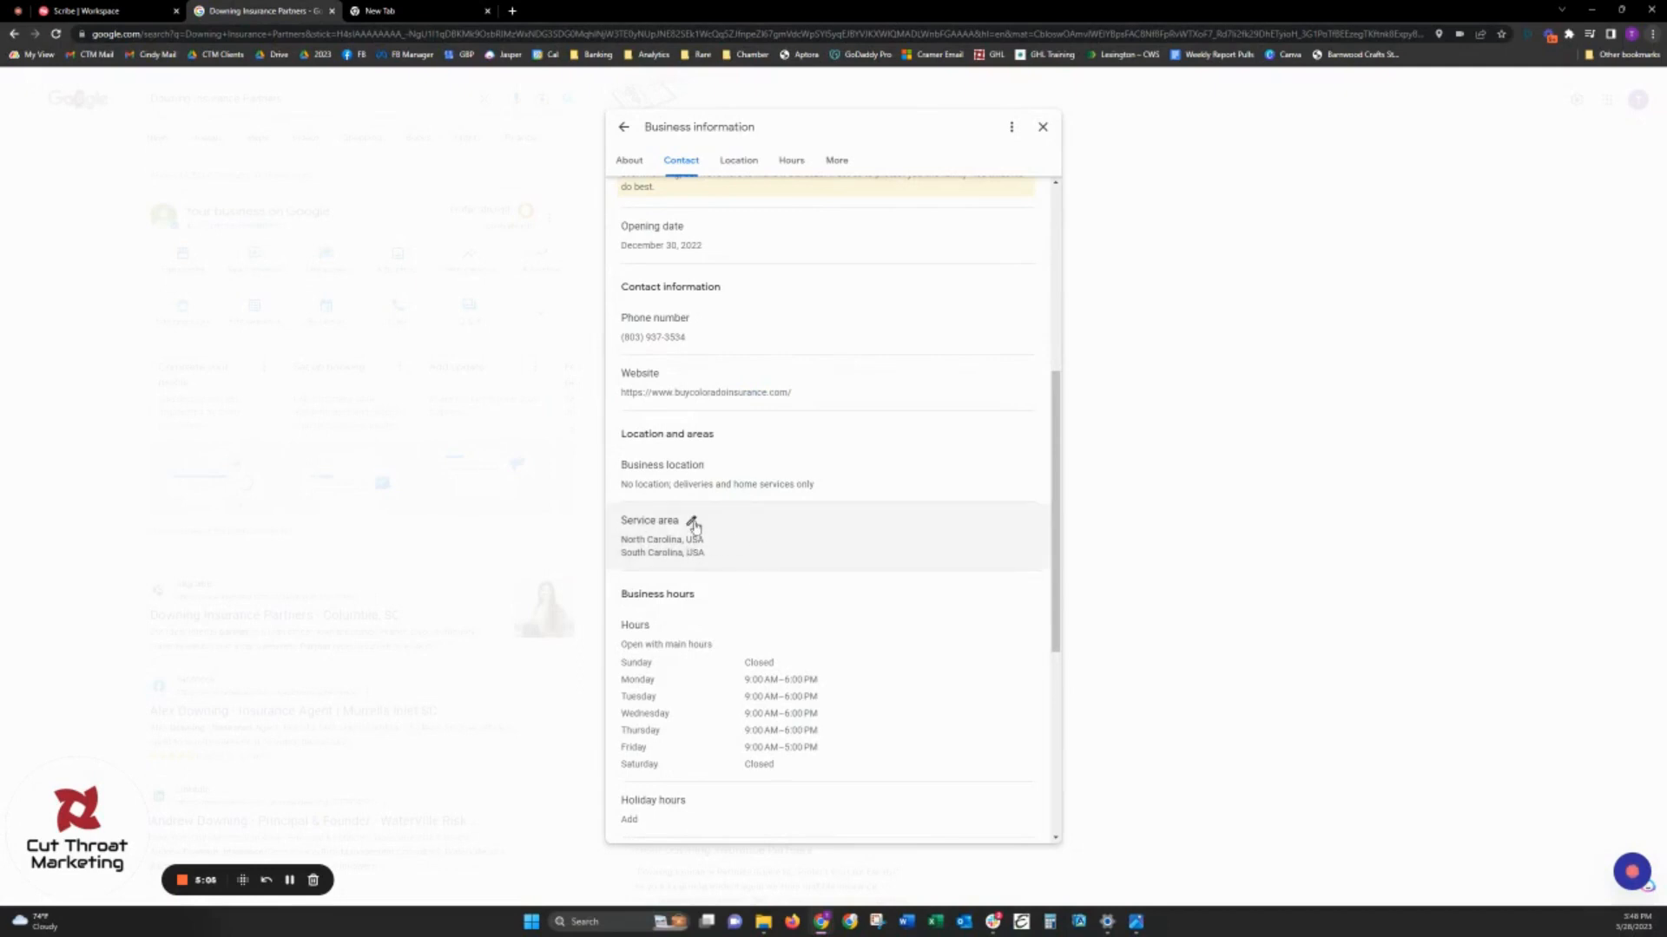
- Open the service area for editing, and add Lexington County, SC and Richland County, SC as service areas
click(693, 526)
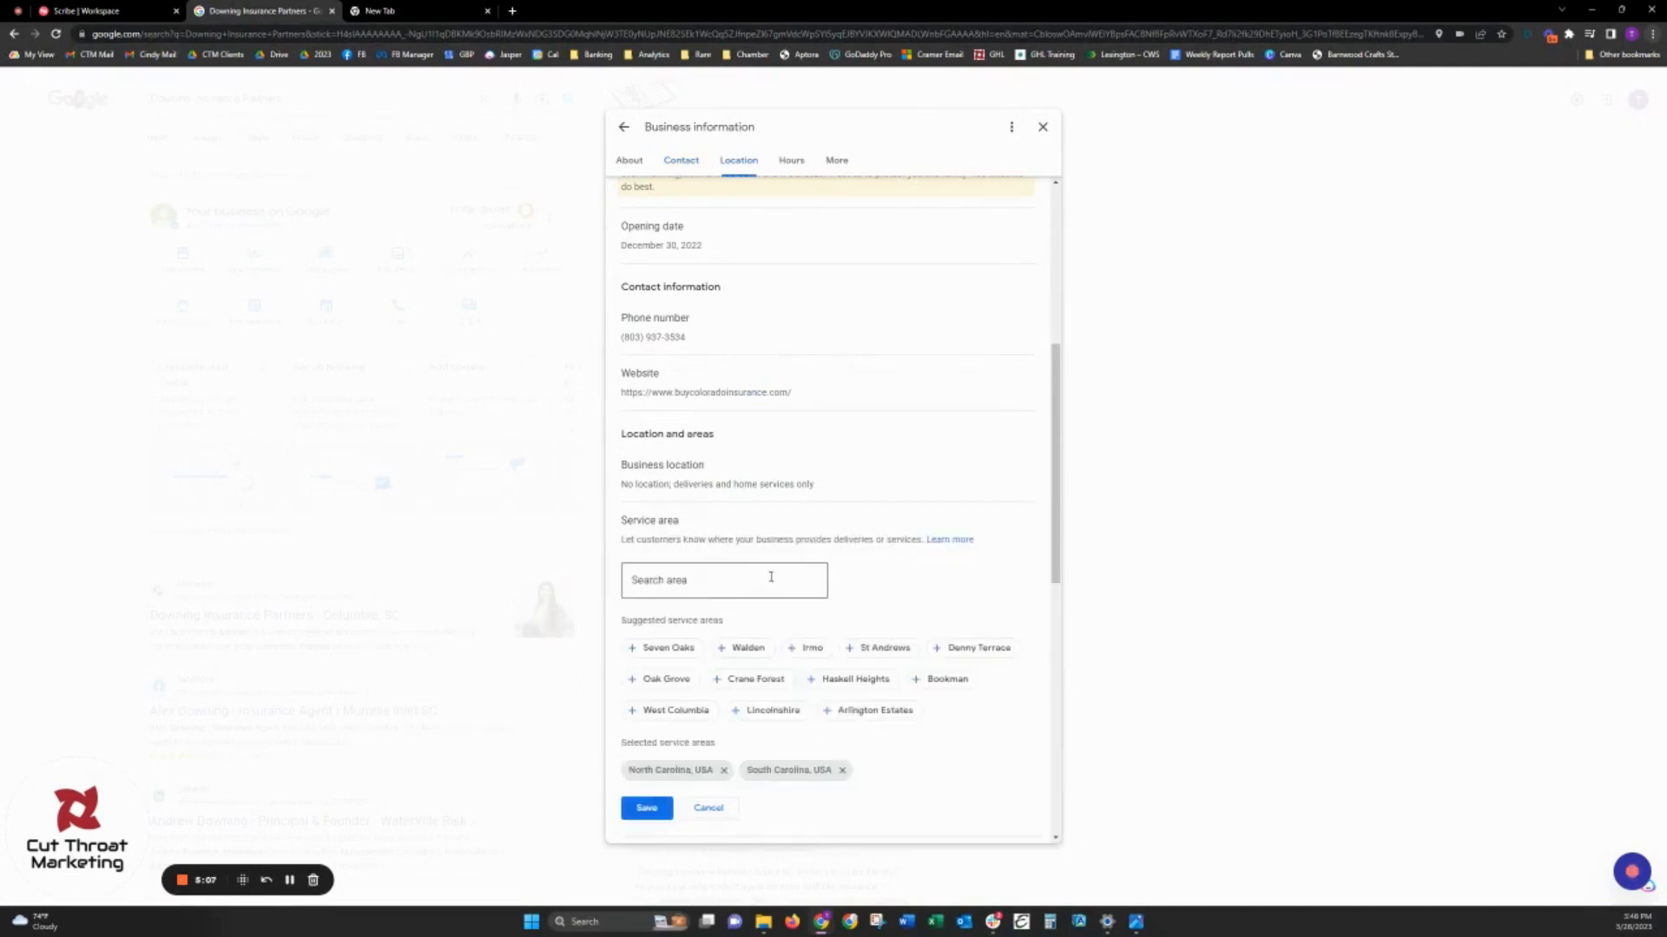
scroll(800, 570, down, 1)
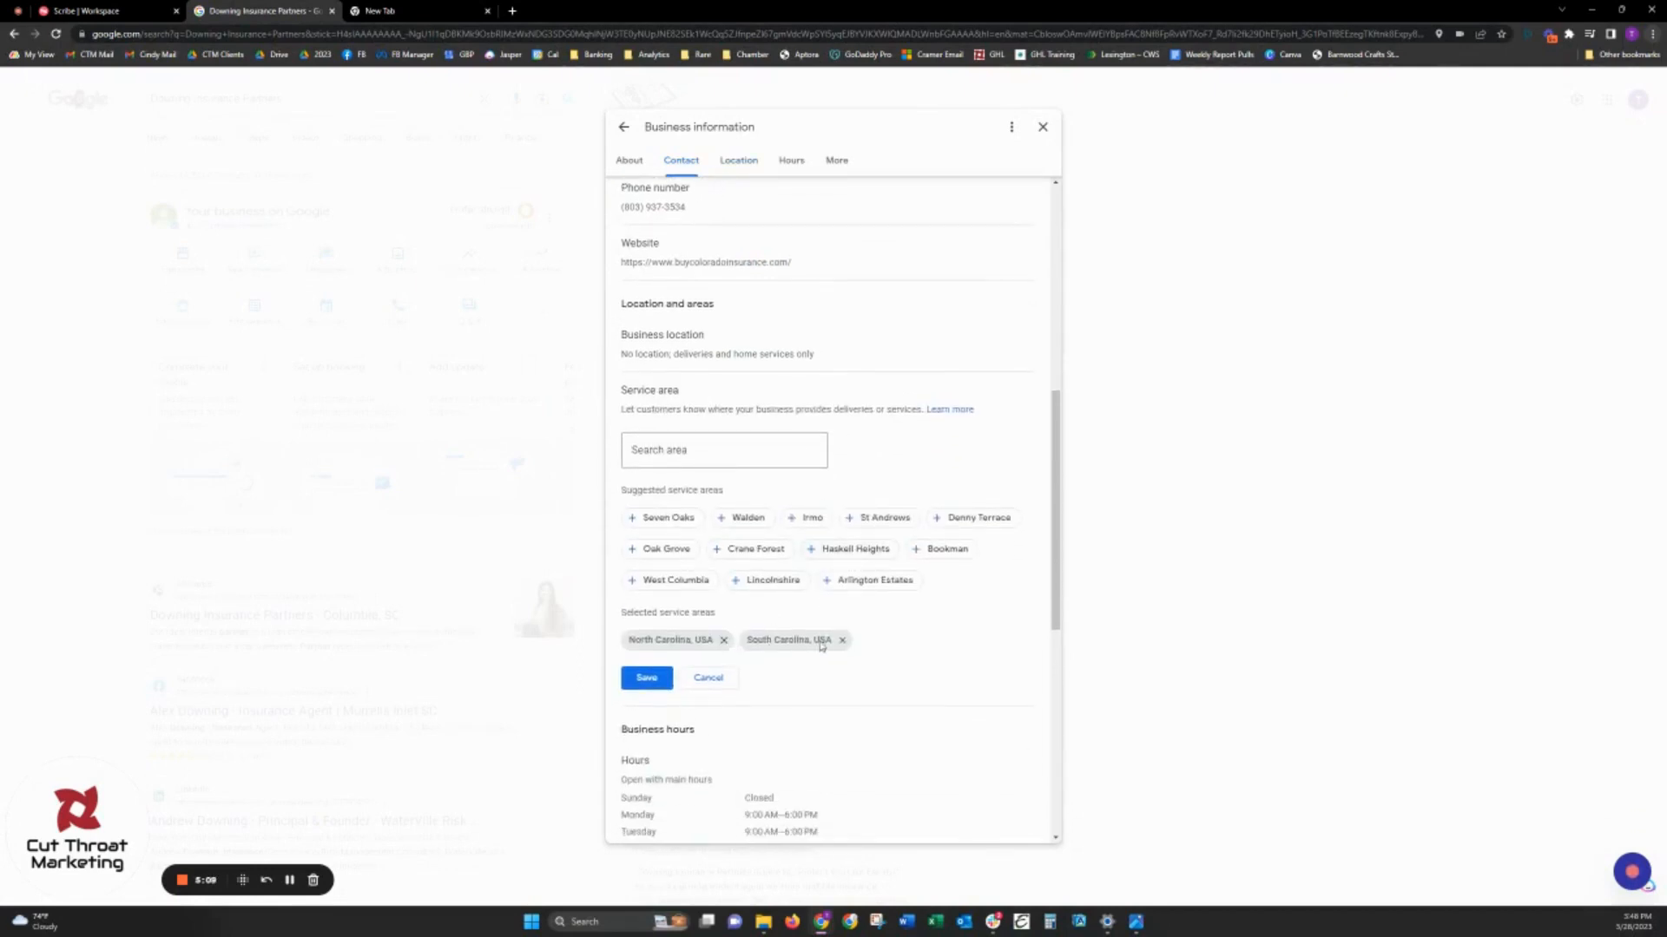
click(659, 461)
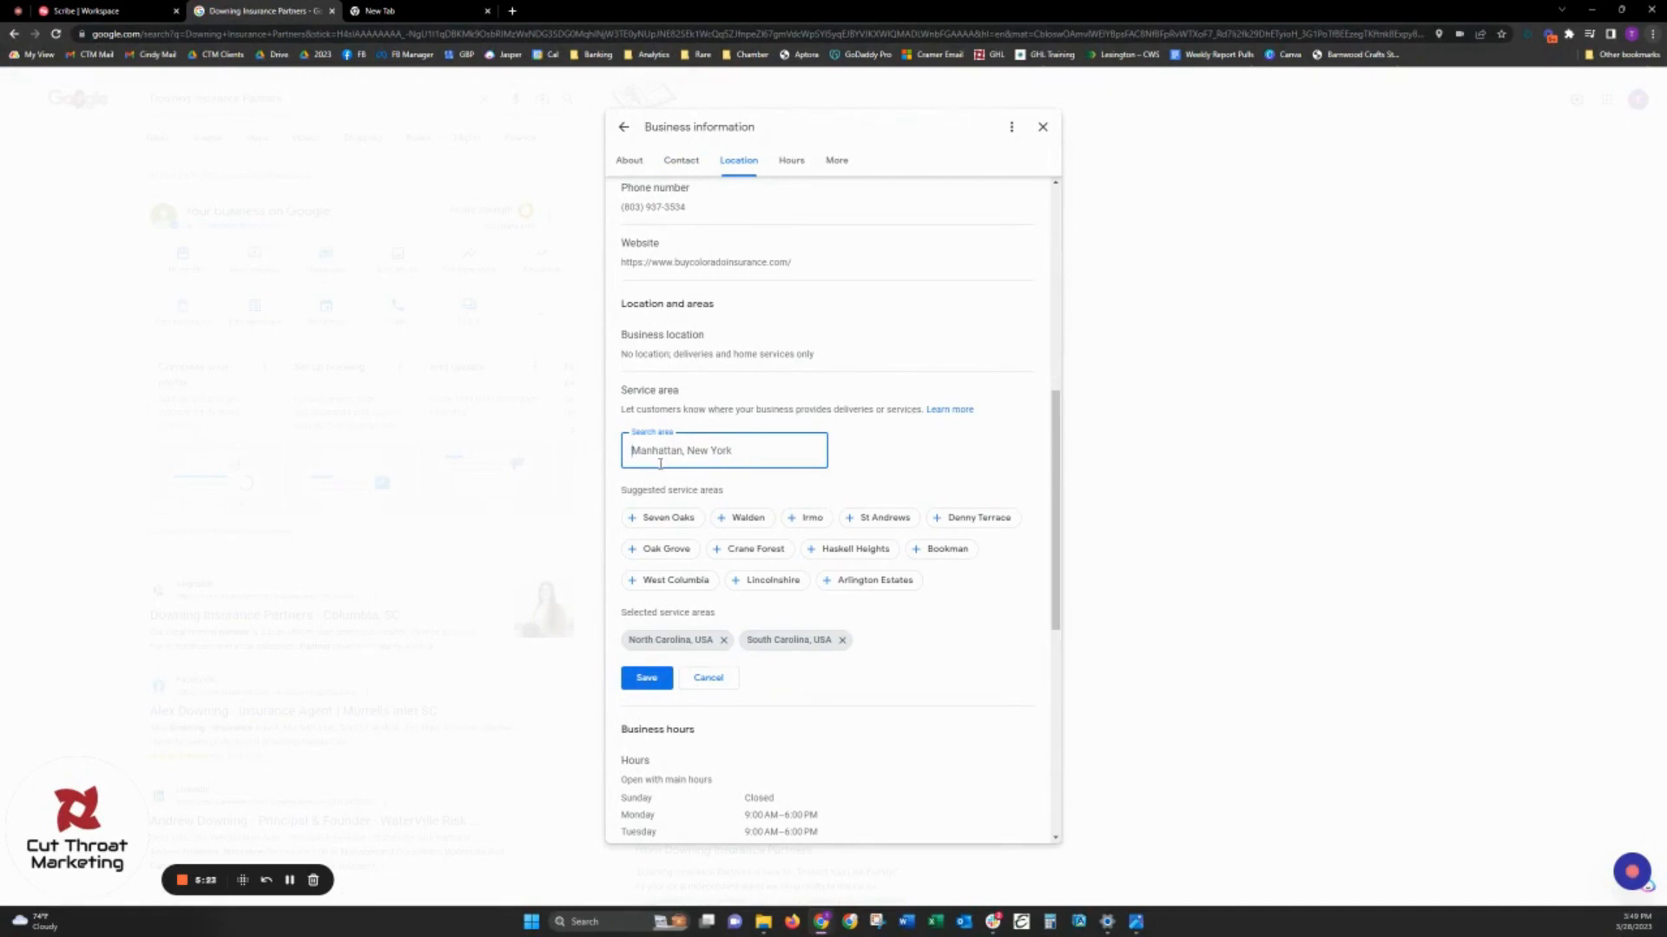
text(lexington)
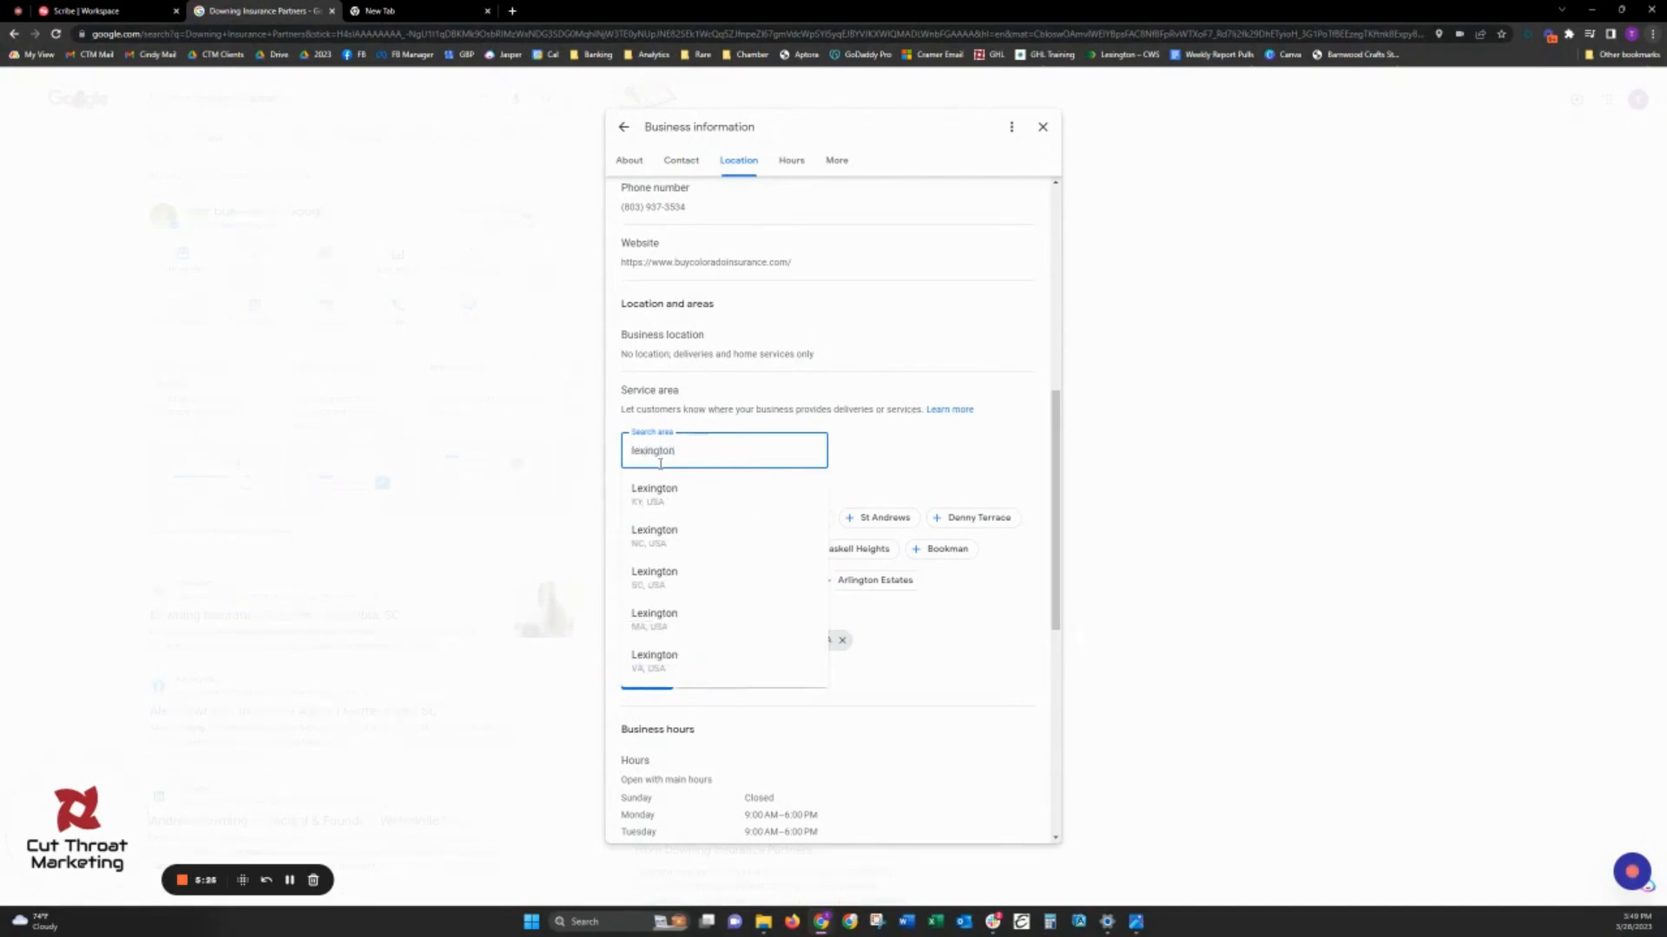
text( count)
click(677, 501)
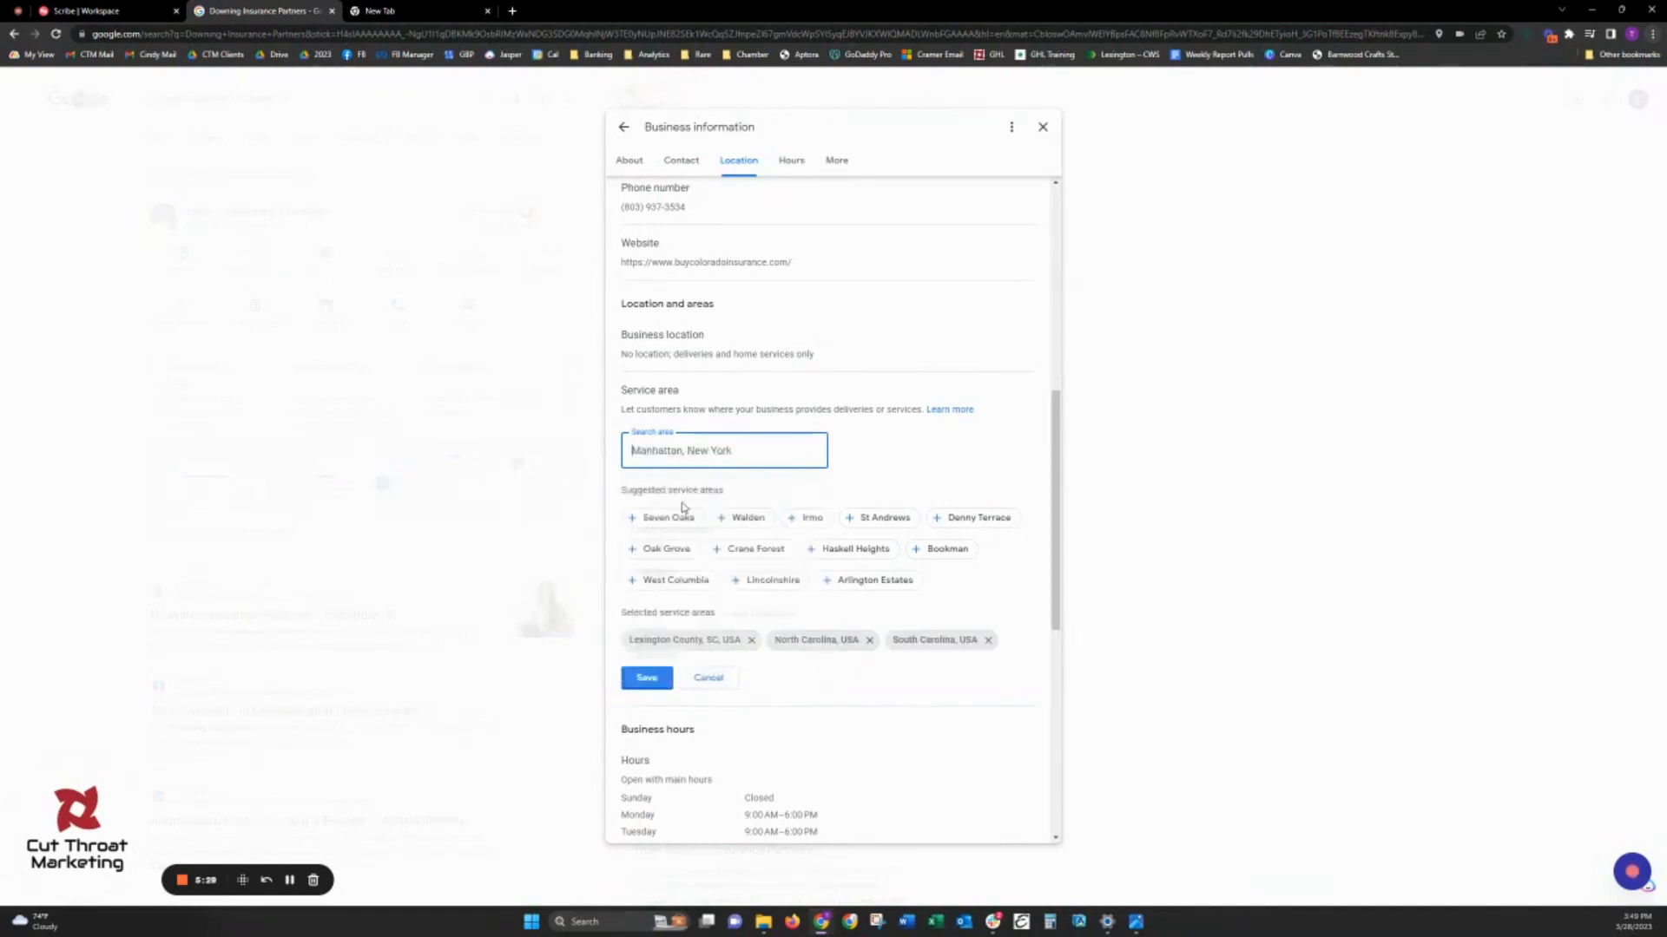
text(richland cou)
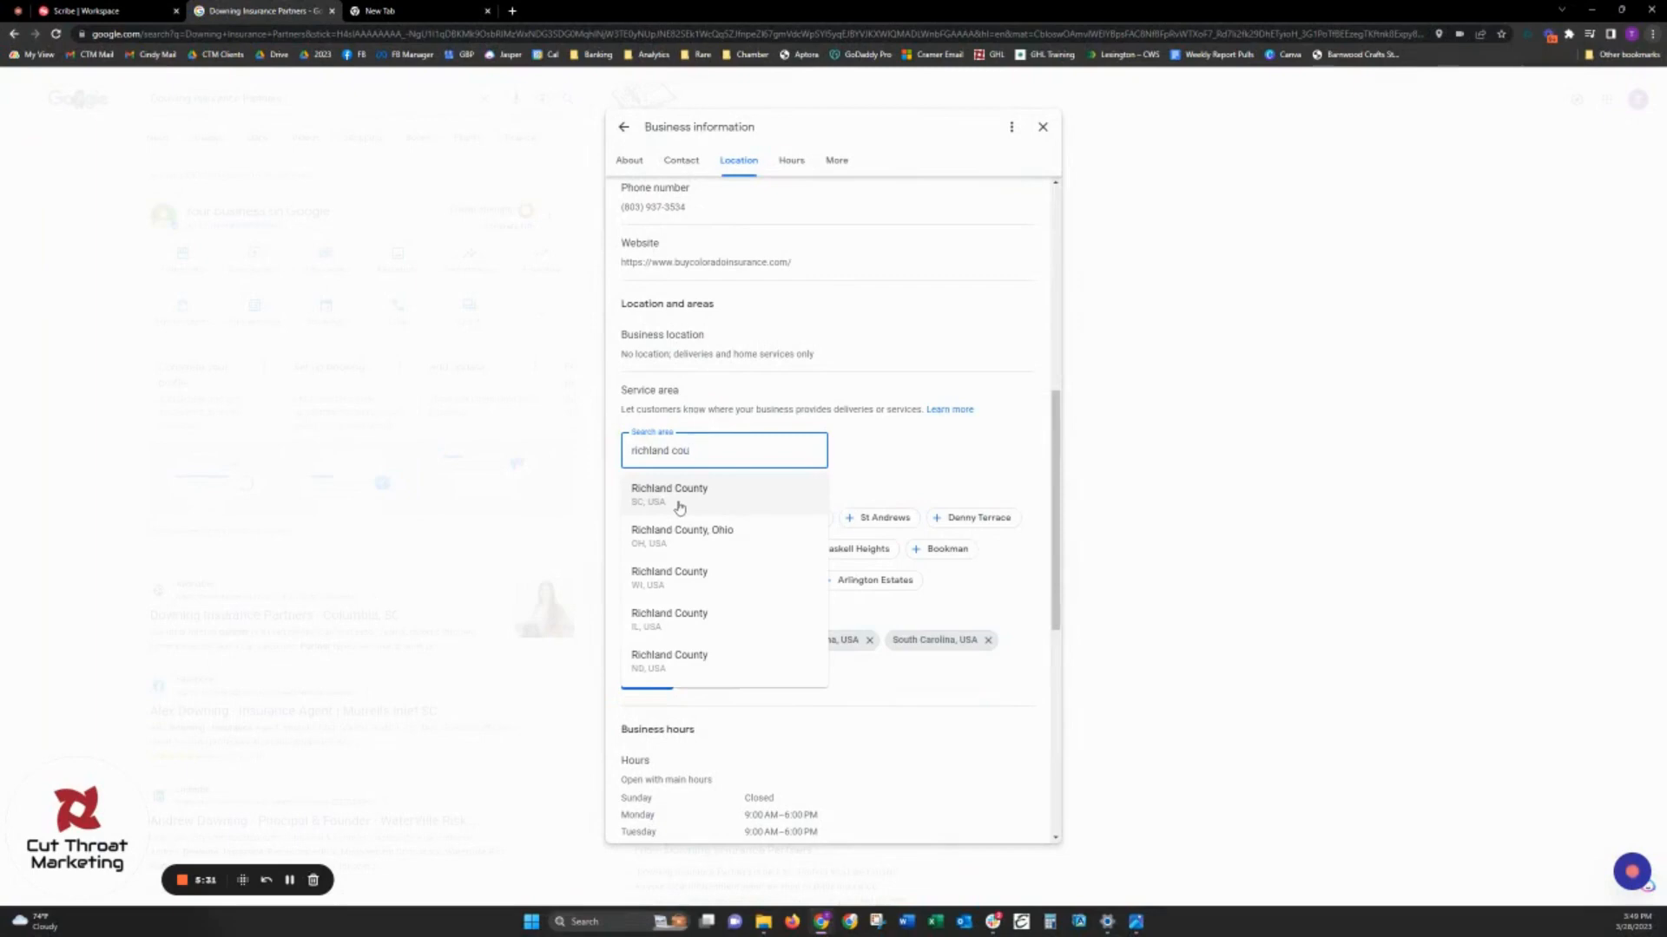
click(679, 504)
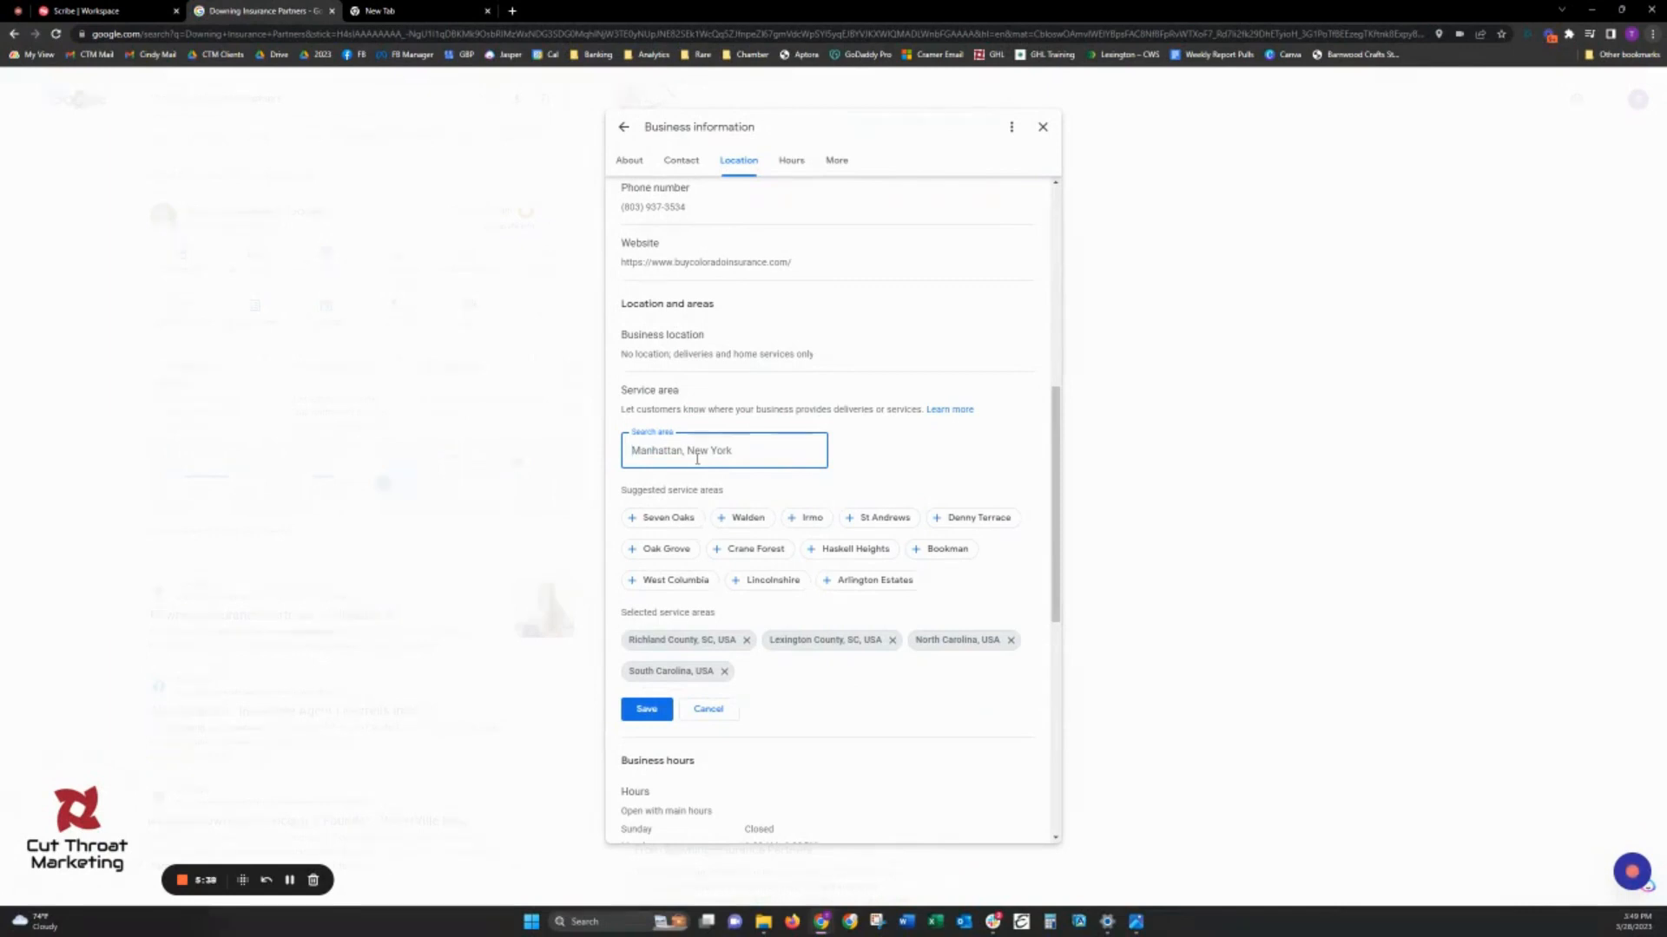
text(29212)
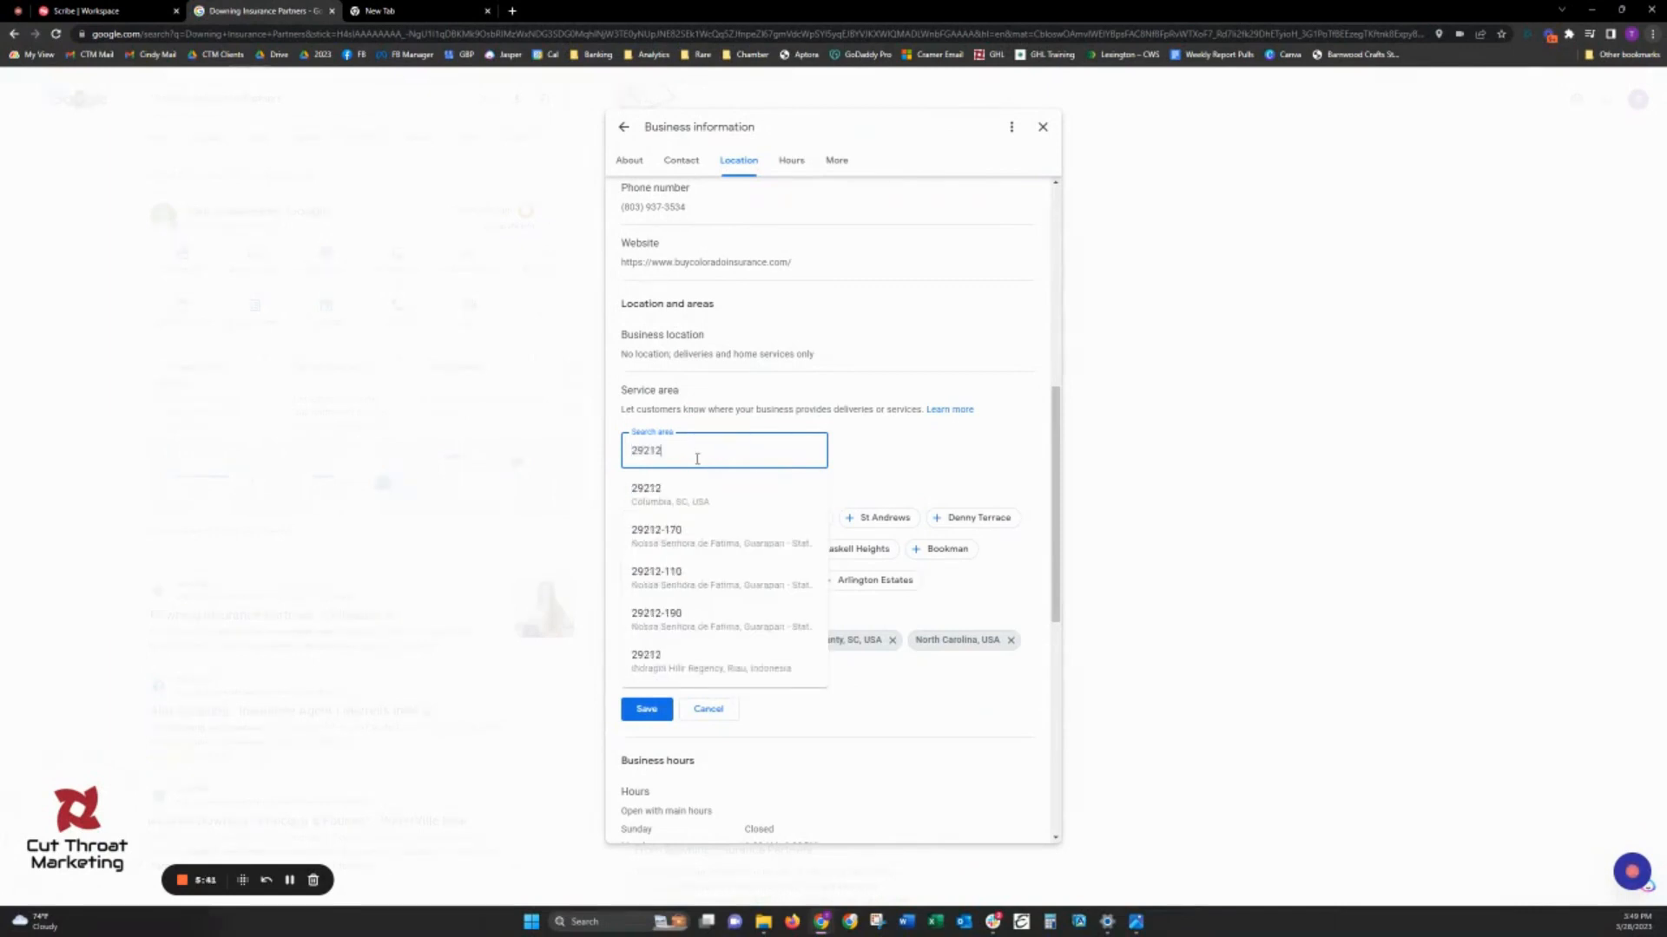
click(698, 478)
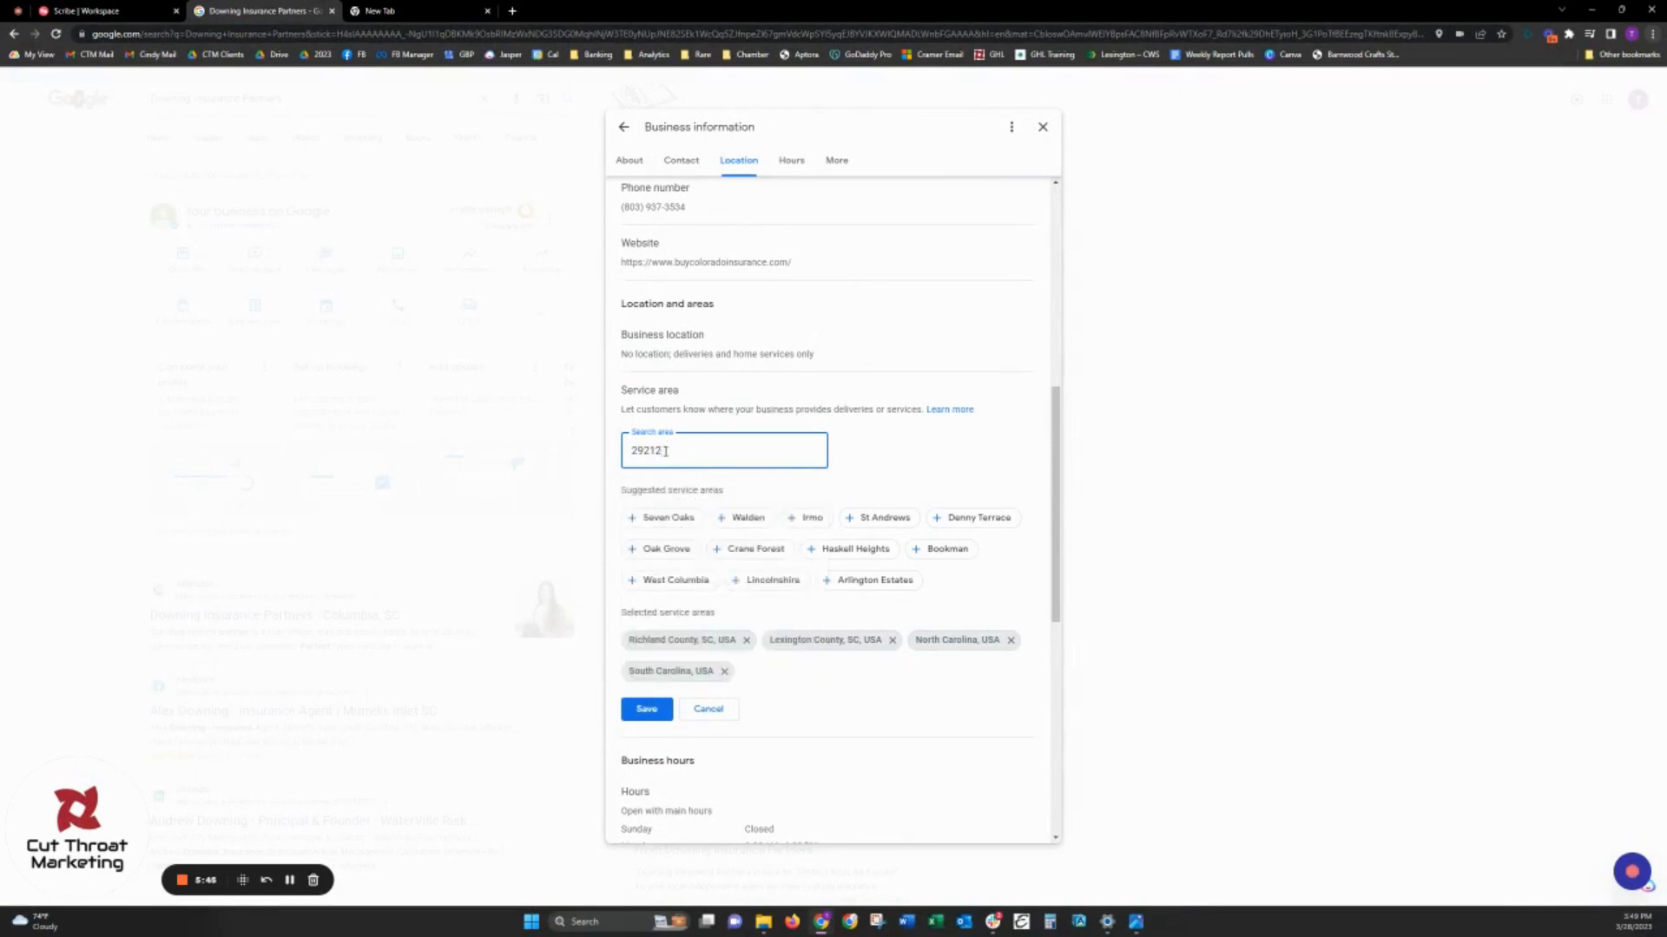
drag(665, 451, 618, 460)
text(colum)
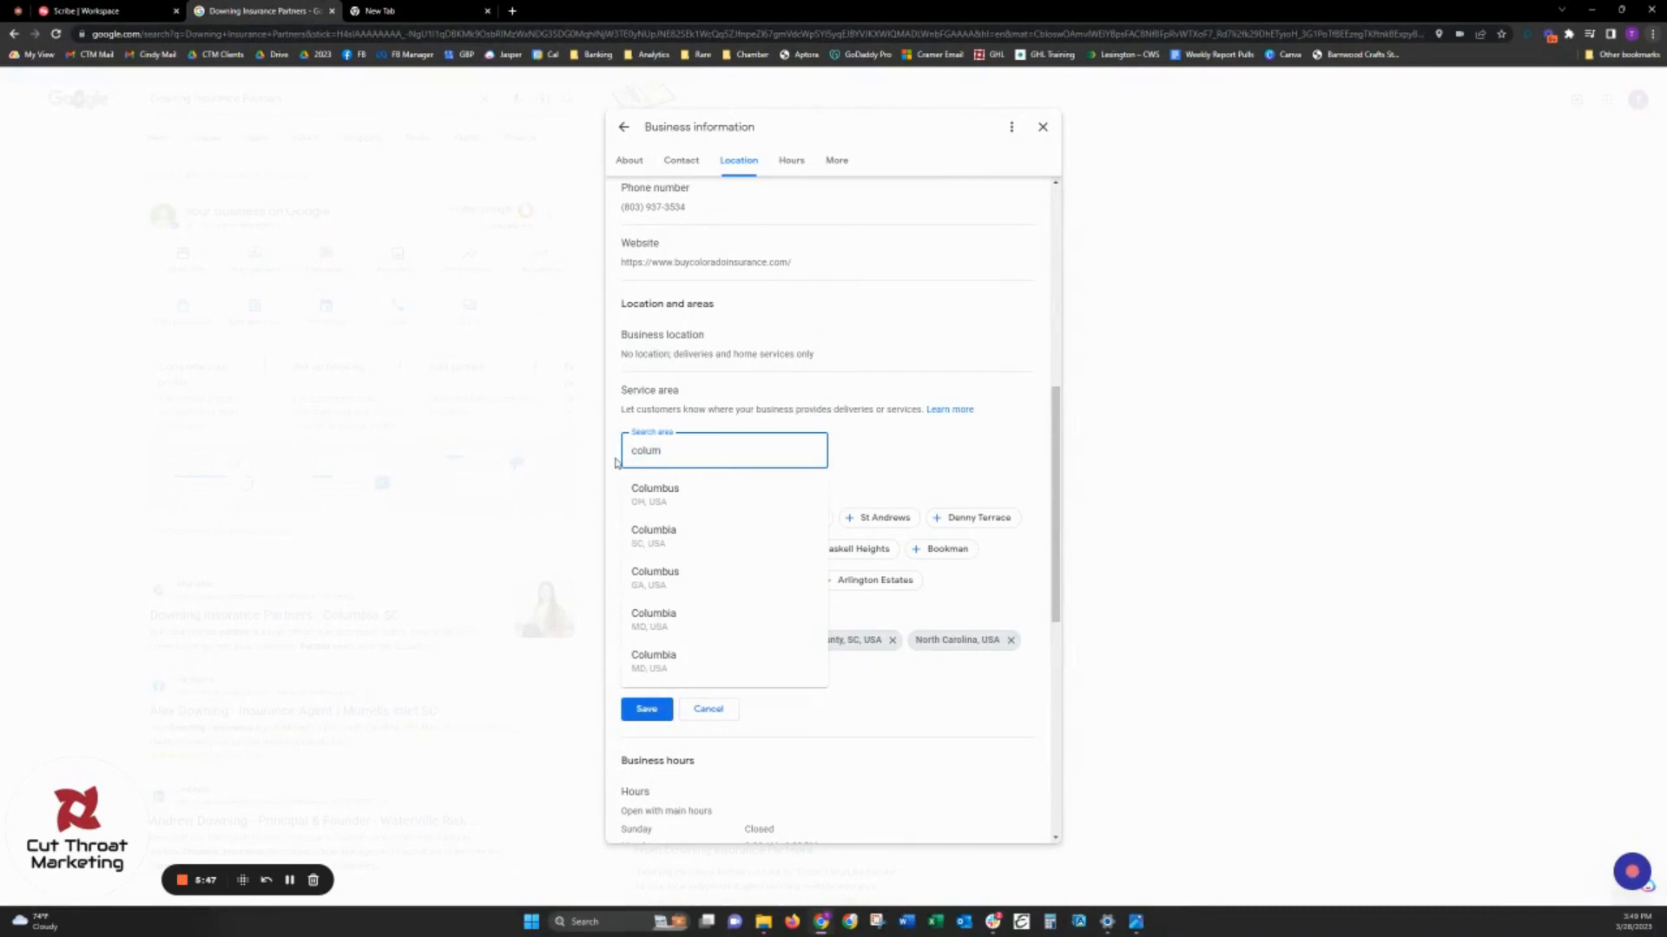
key(BackSpace)
key(BackSpace)
key(BackSpace)
key(BackSpace)
key(BackSpace)
- Add the ZIP codes 29212 and 29210 in Columbia, SC and 29063 in Irmo, SC as service areas
text(29212)
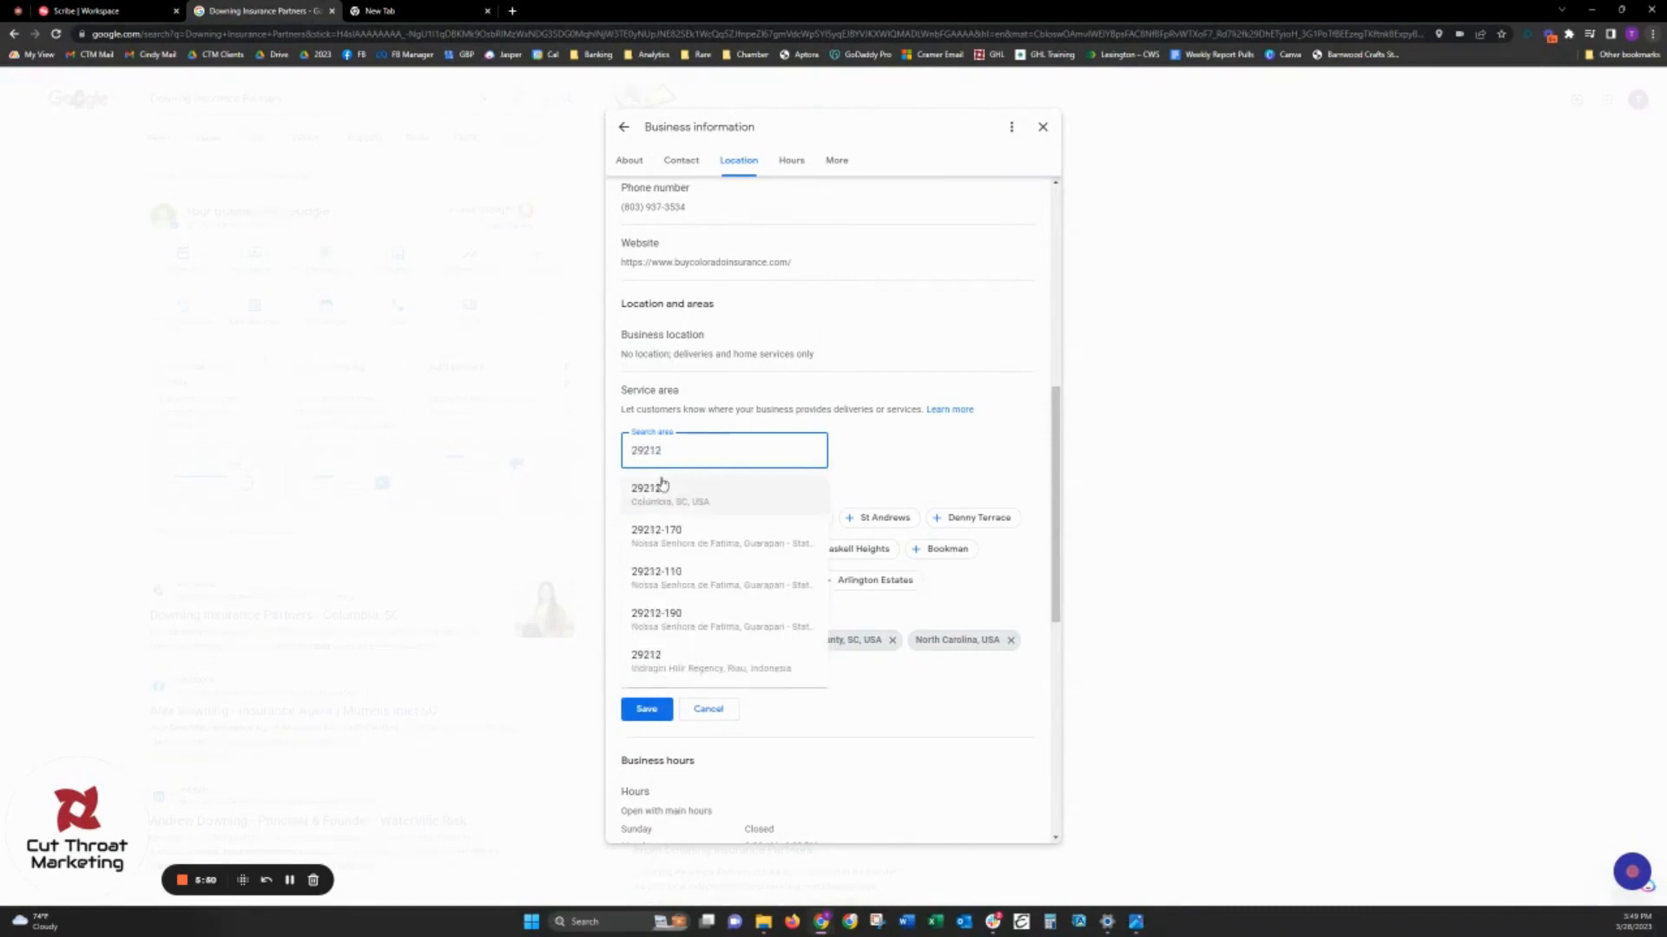
click(663, 492)
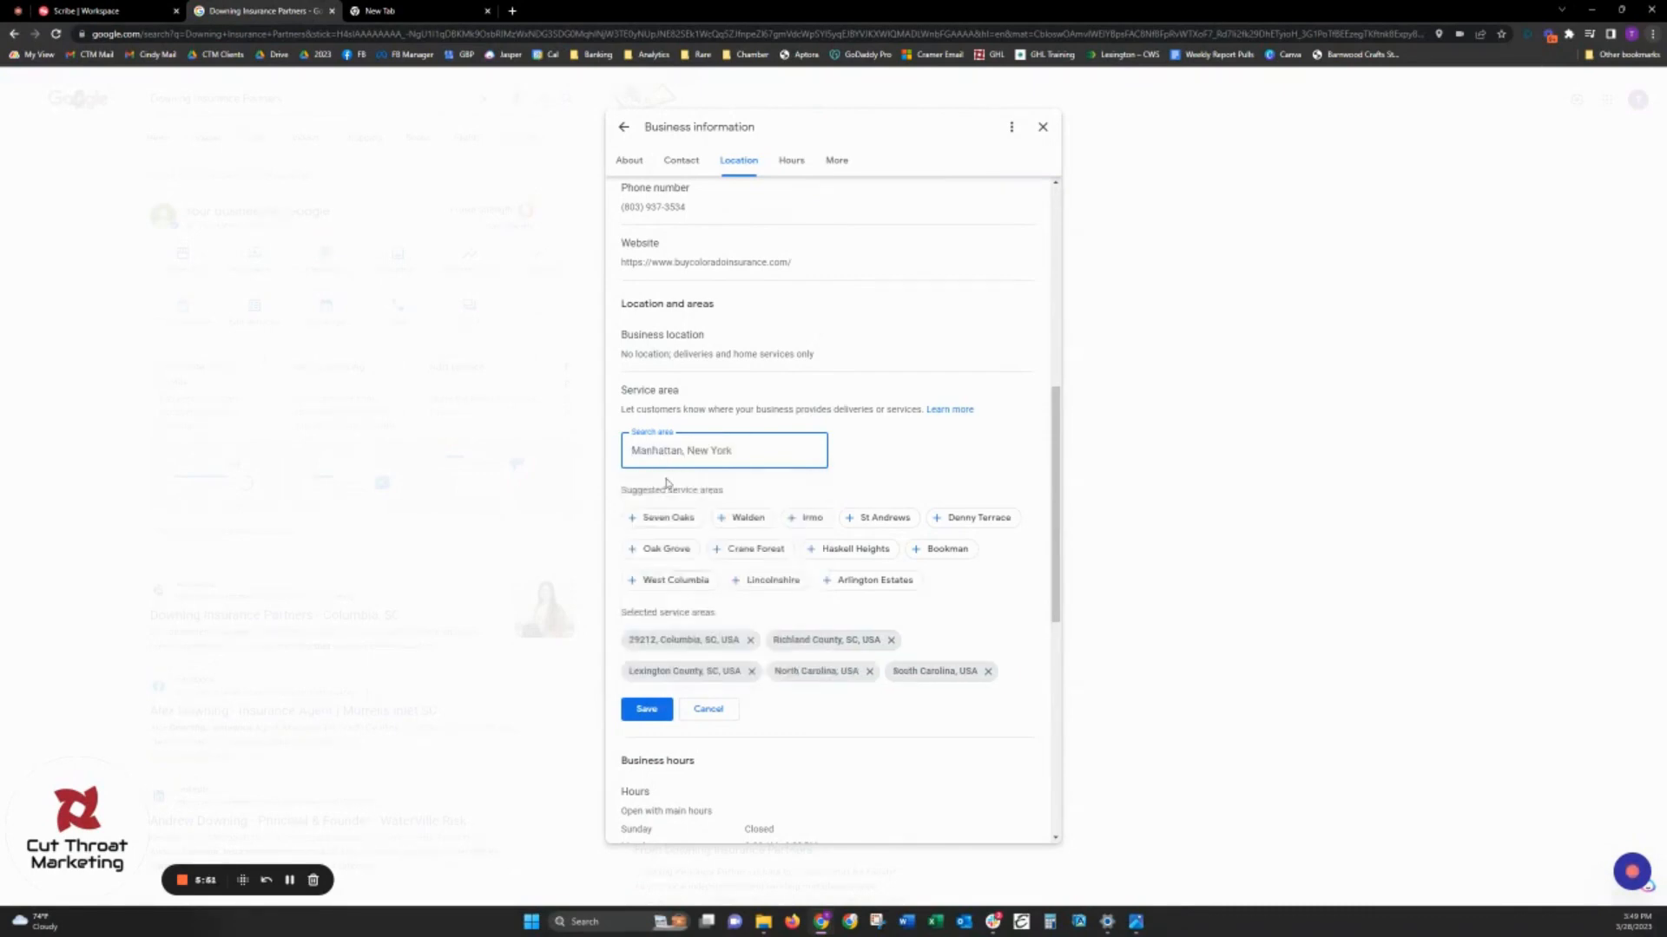
text(29210)
click(665, 490)
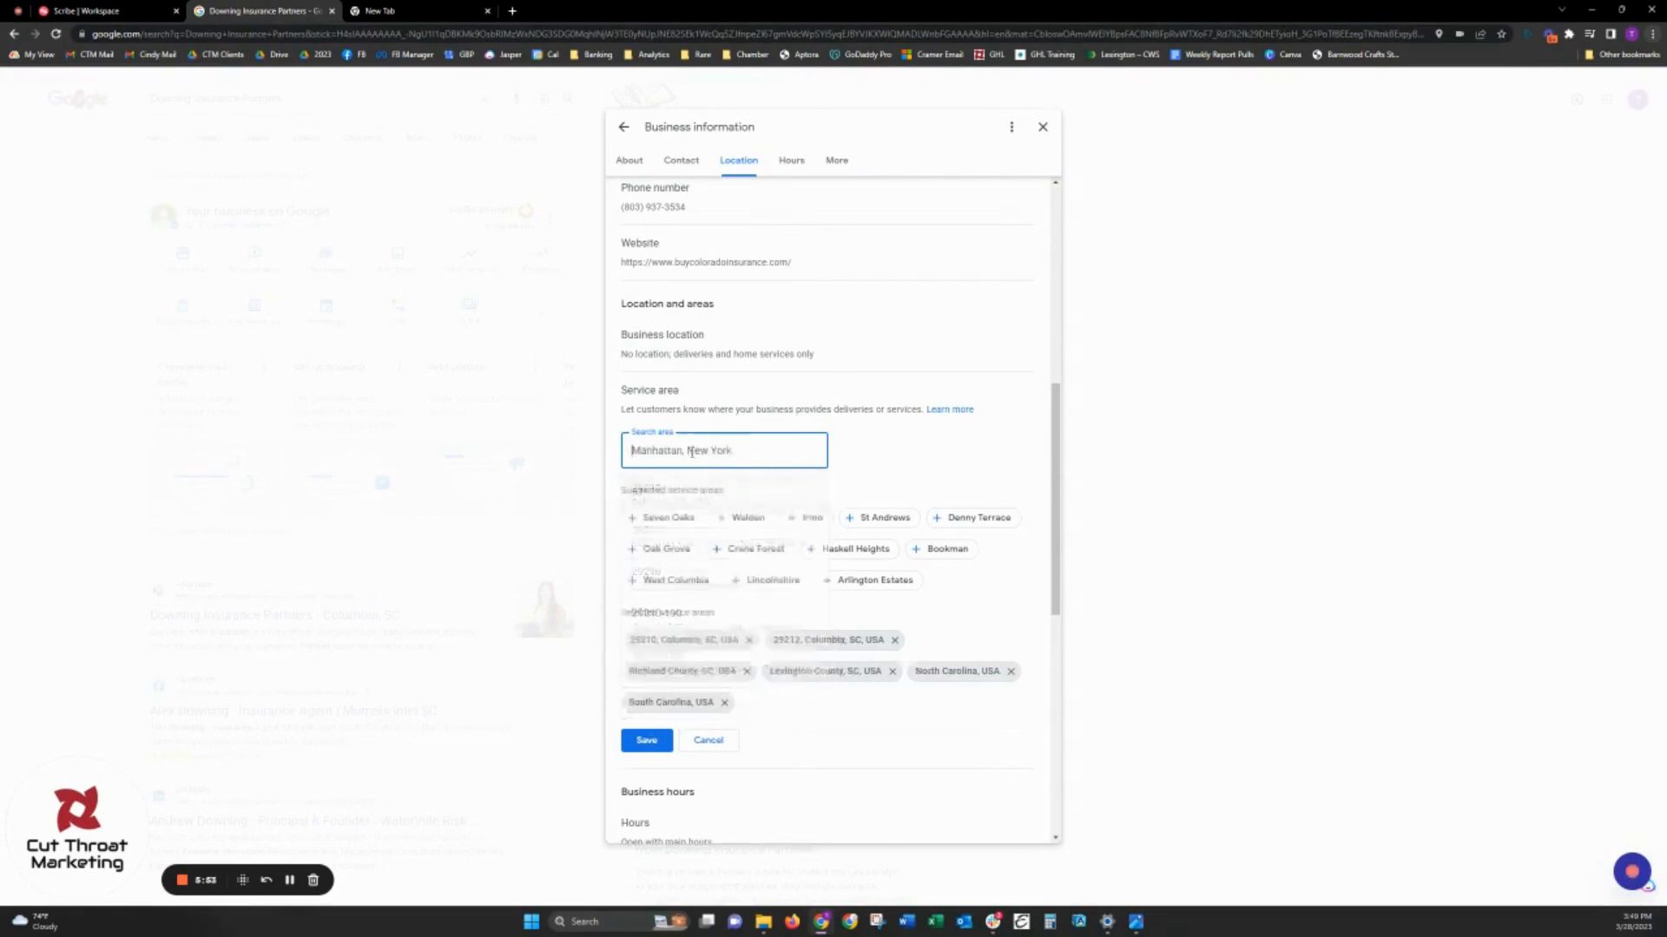
text(29)
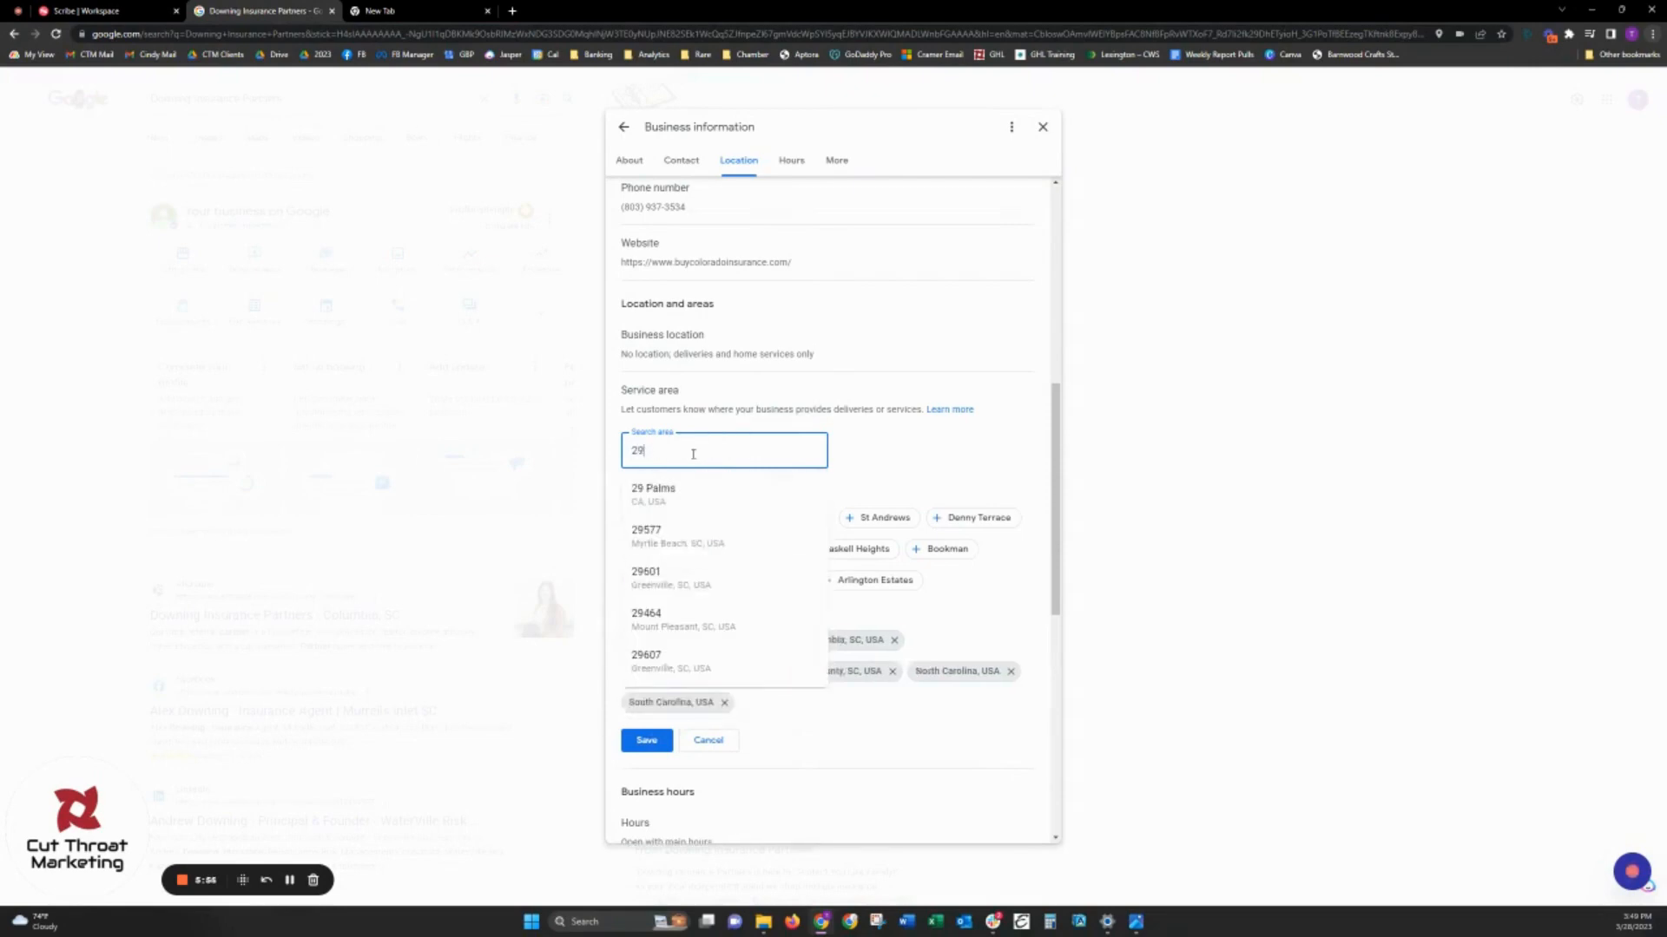
text(063)
click(674, 493)
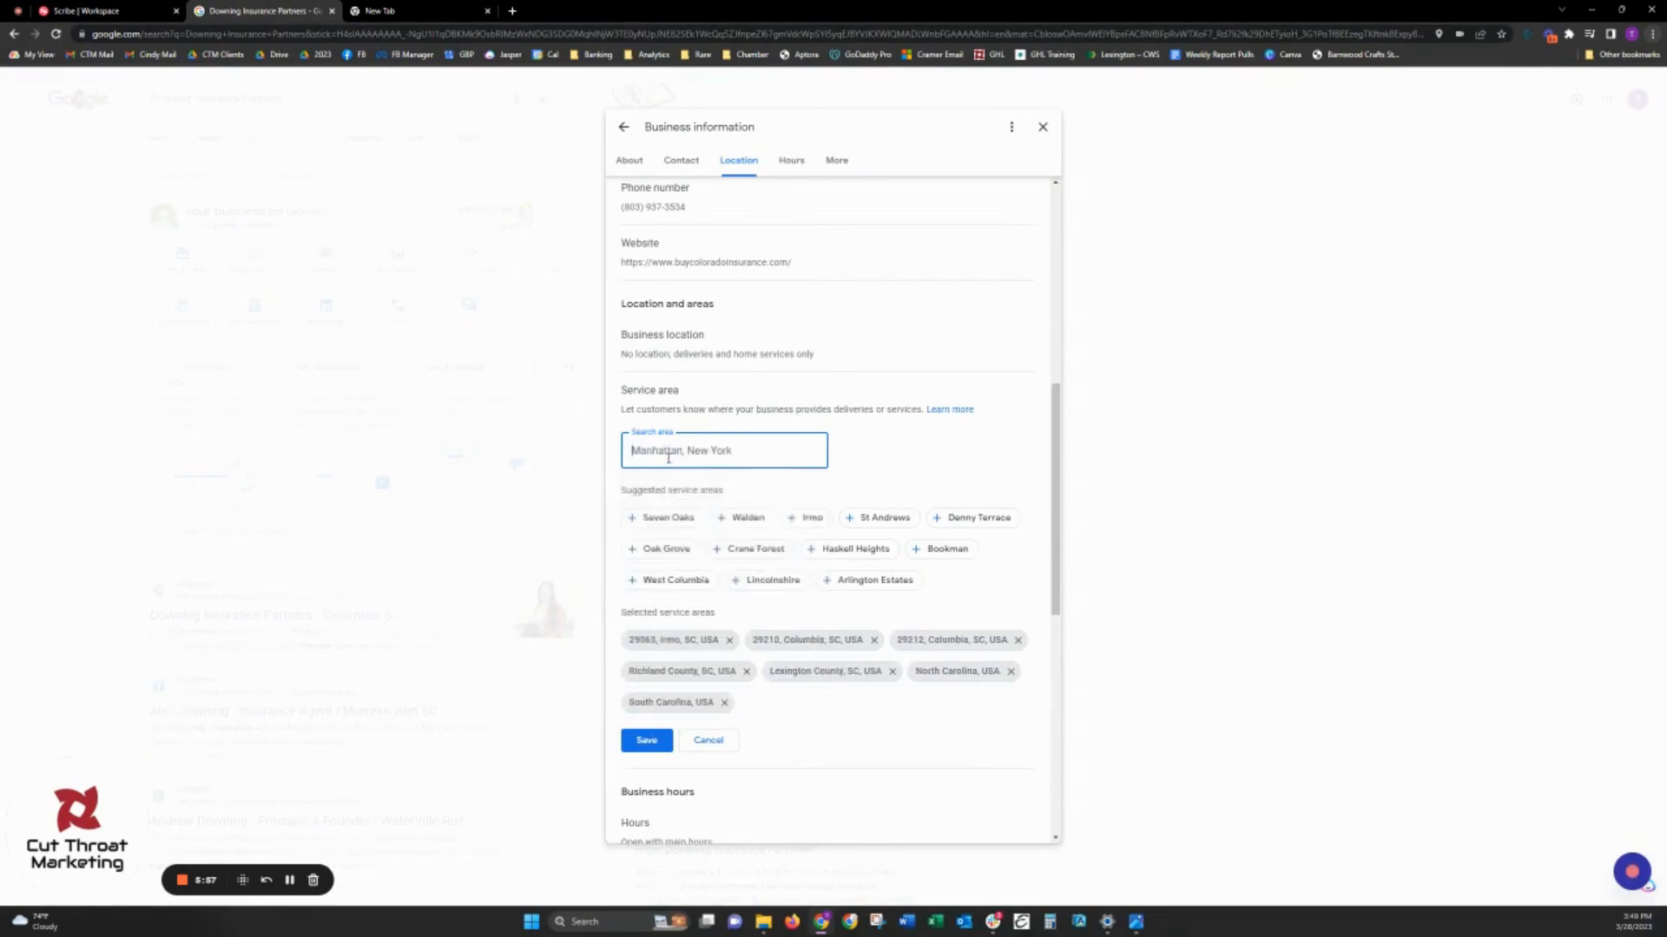
- Add the ZIP codes 29036 in Chapin, SC and 29223 and 29229 in Columbia, SC as service areas
text(29036)
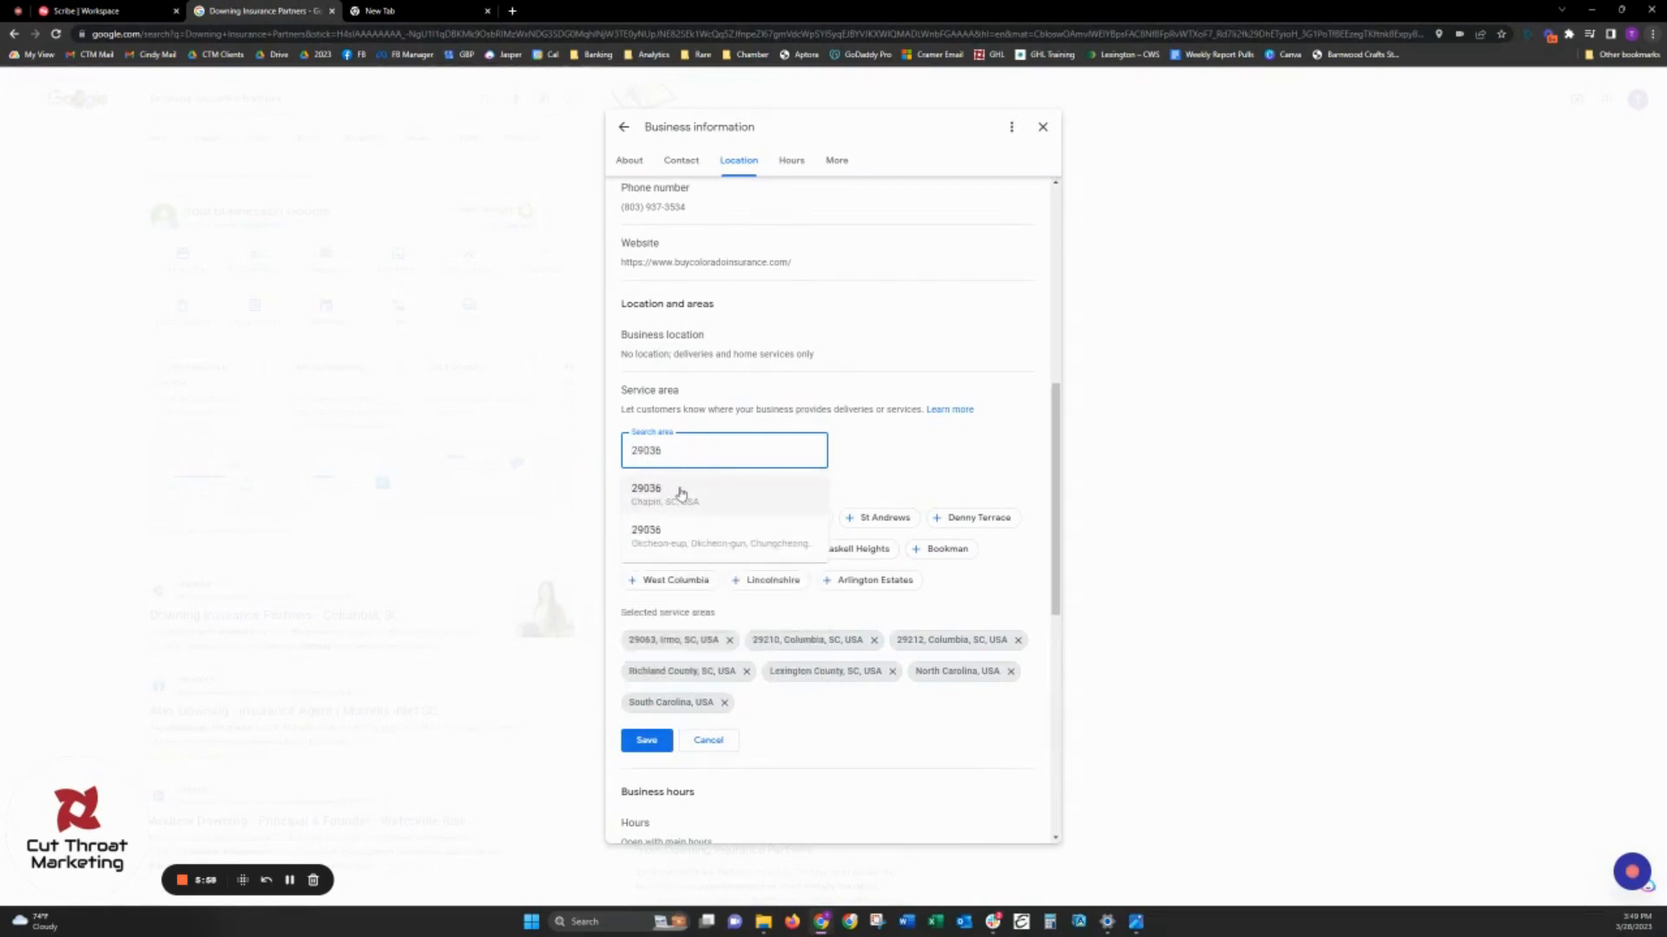
click(677, 487)
text(29223)
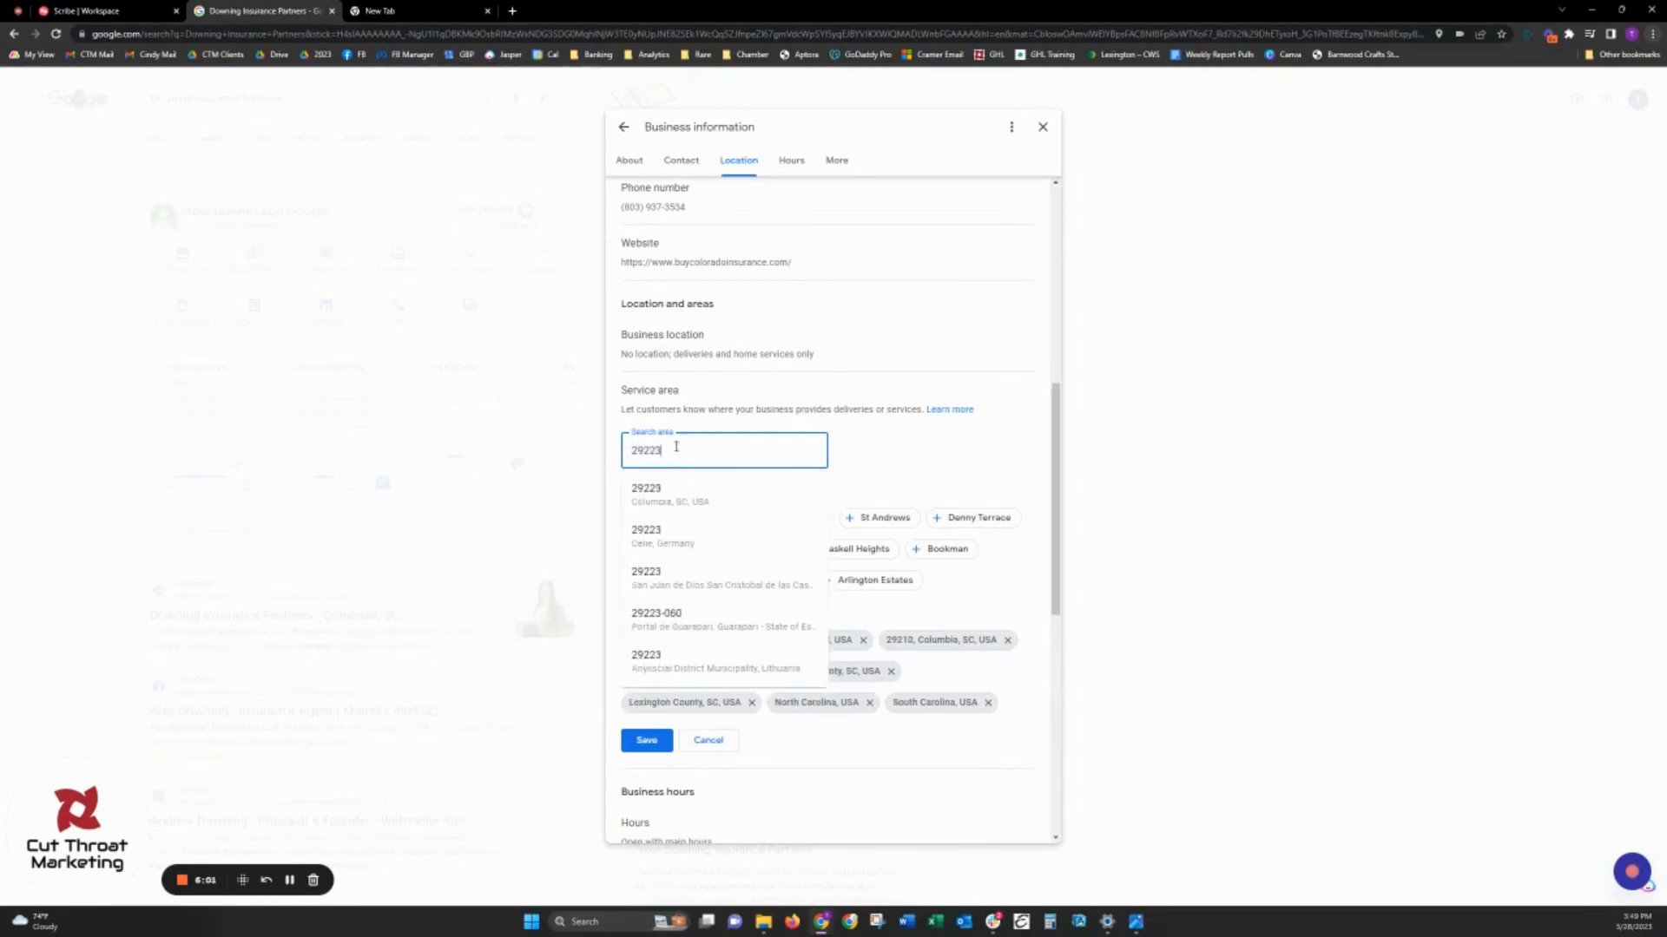
click(681, 493)
text(29229)
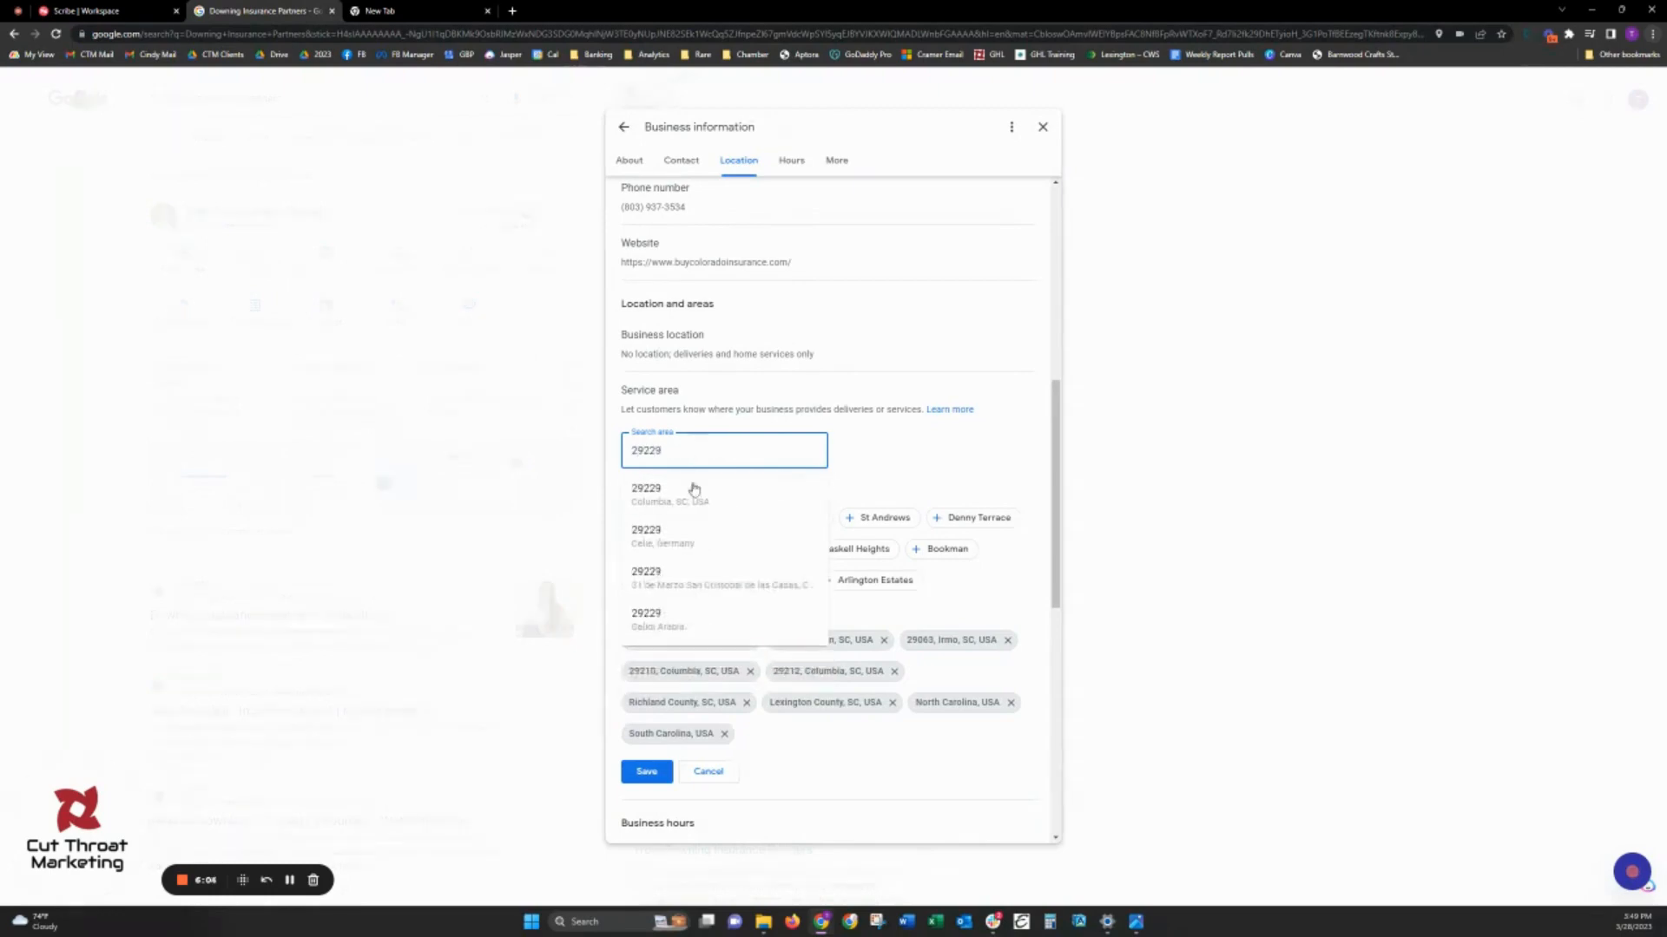
click(688, 489)
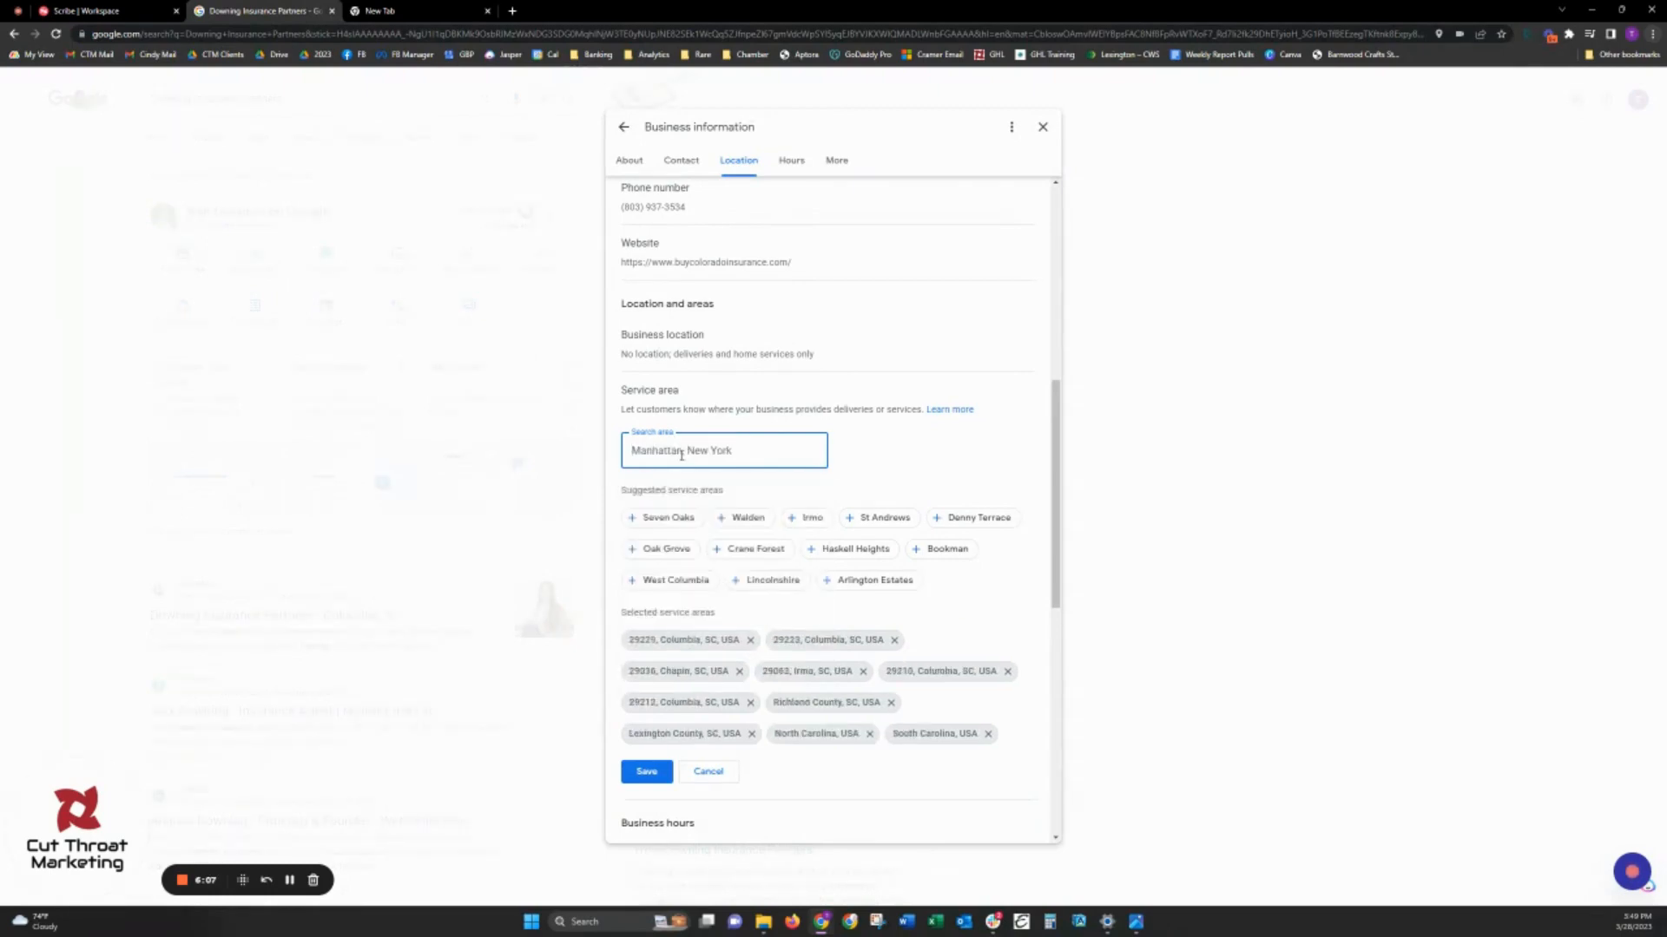
- Add the Columbia, SC ZIP codes 29201, 29203, 29206 and 29204 as service areas
text(29201)
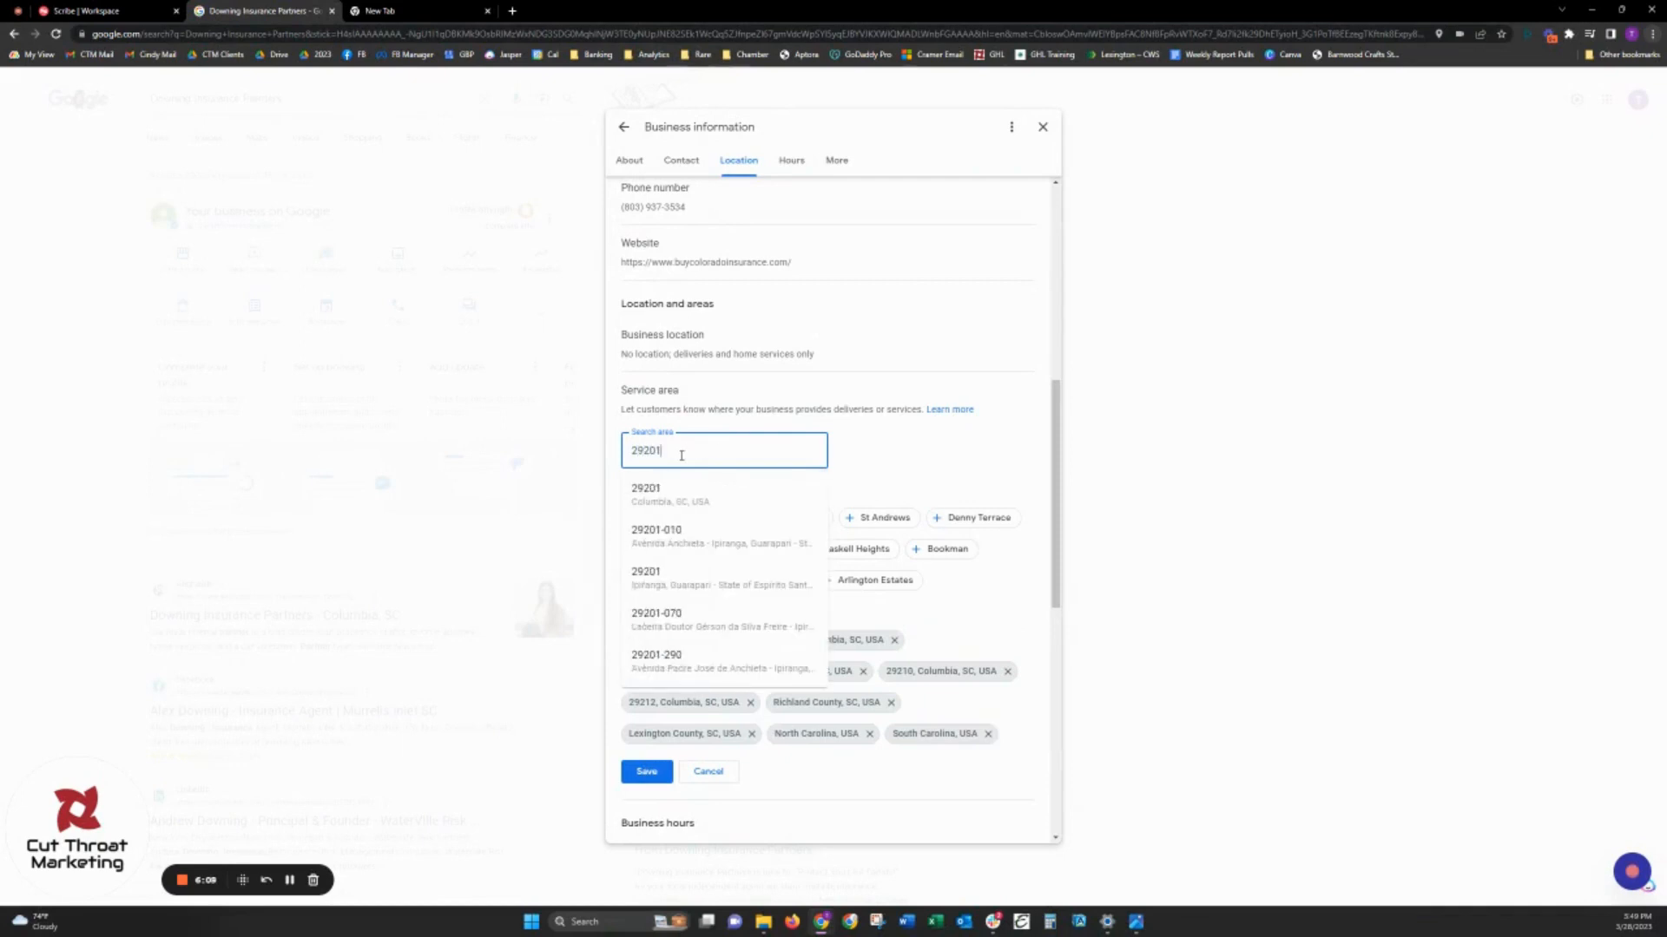
click(738, 487)
text(29203)
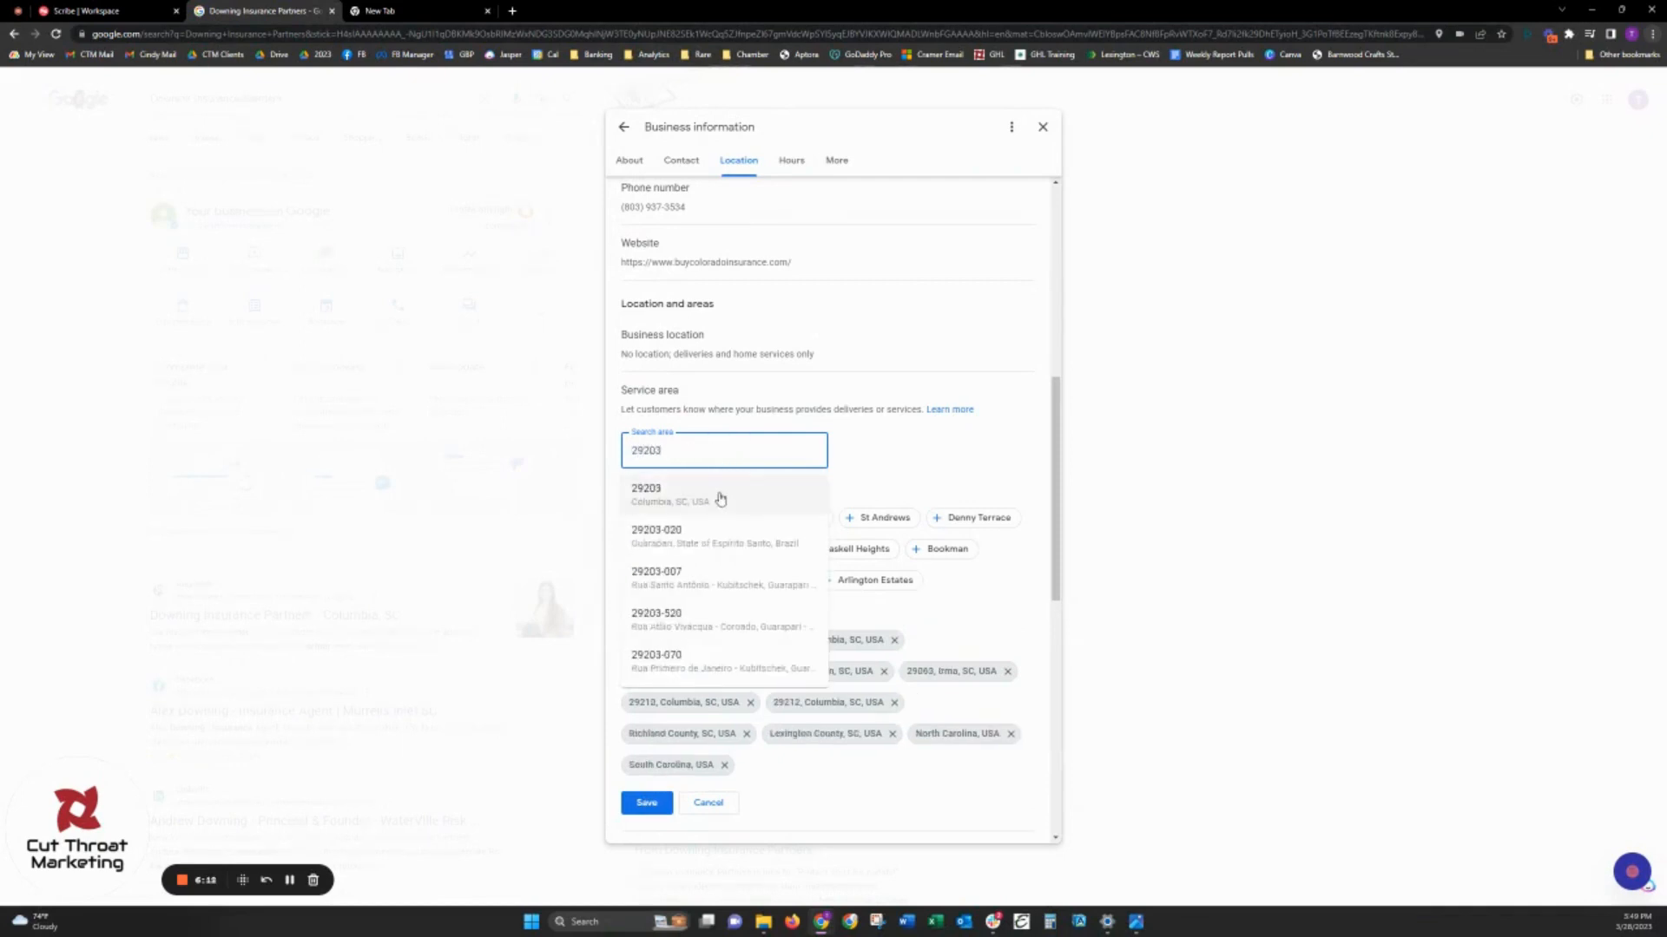
click(718, 492)
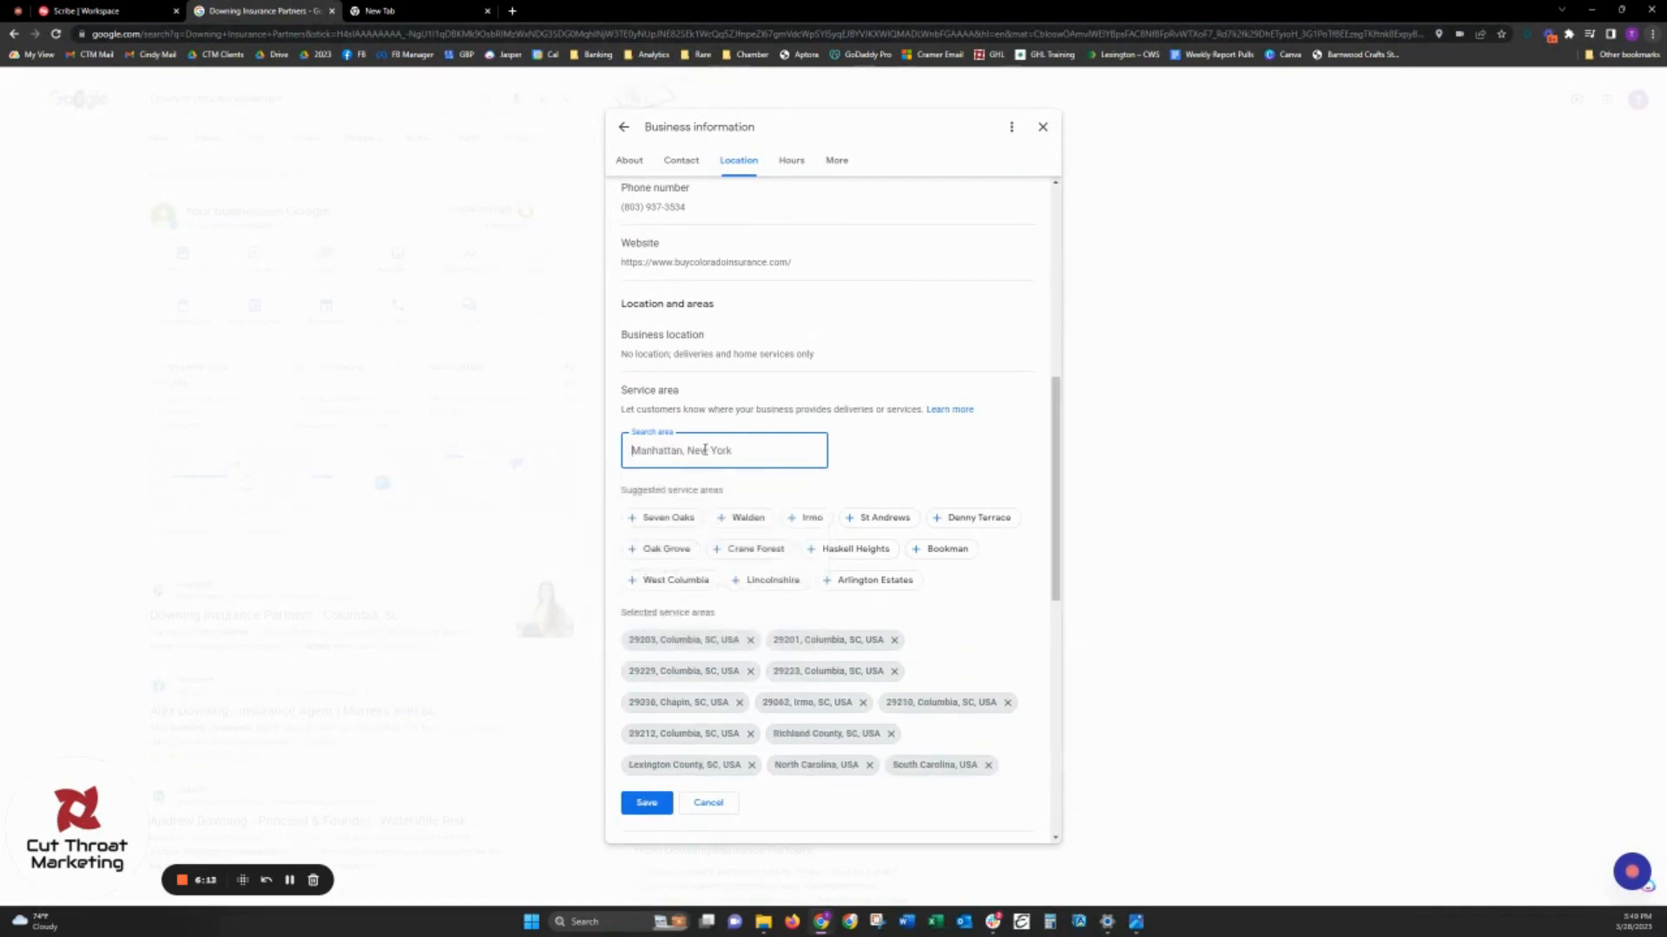
text(29206)
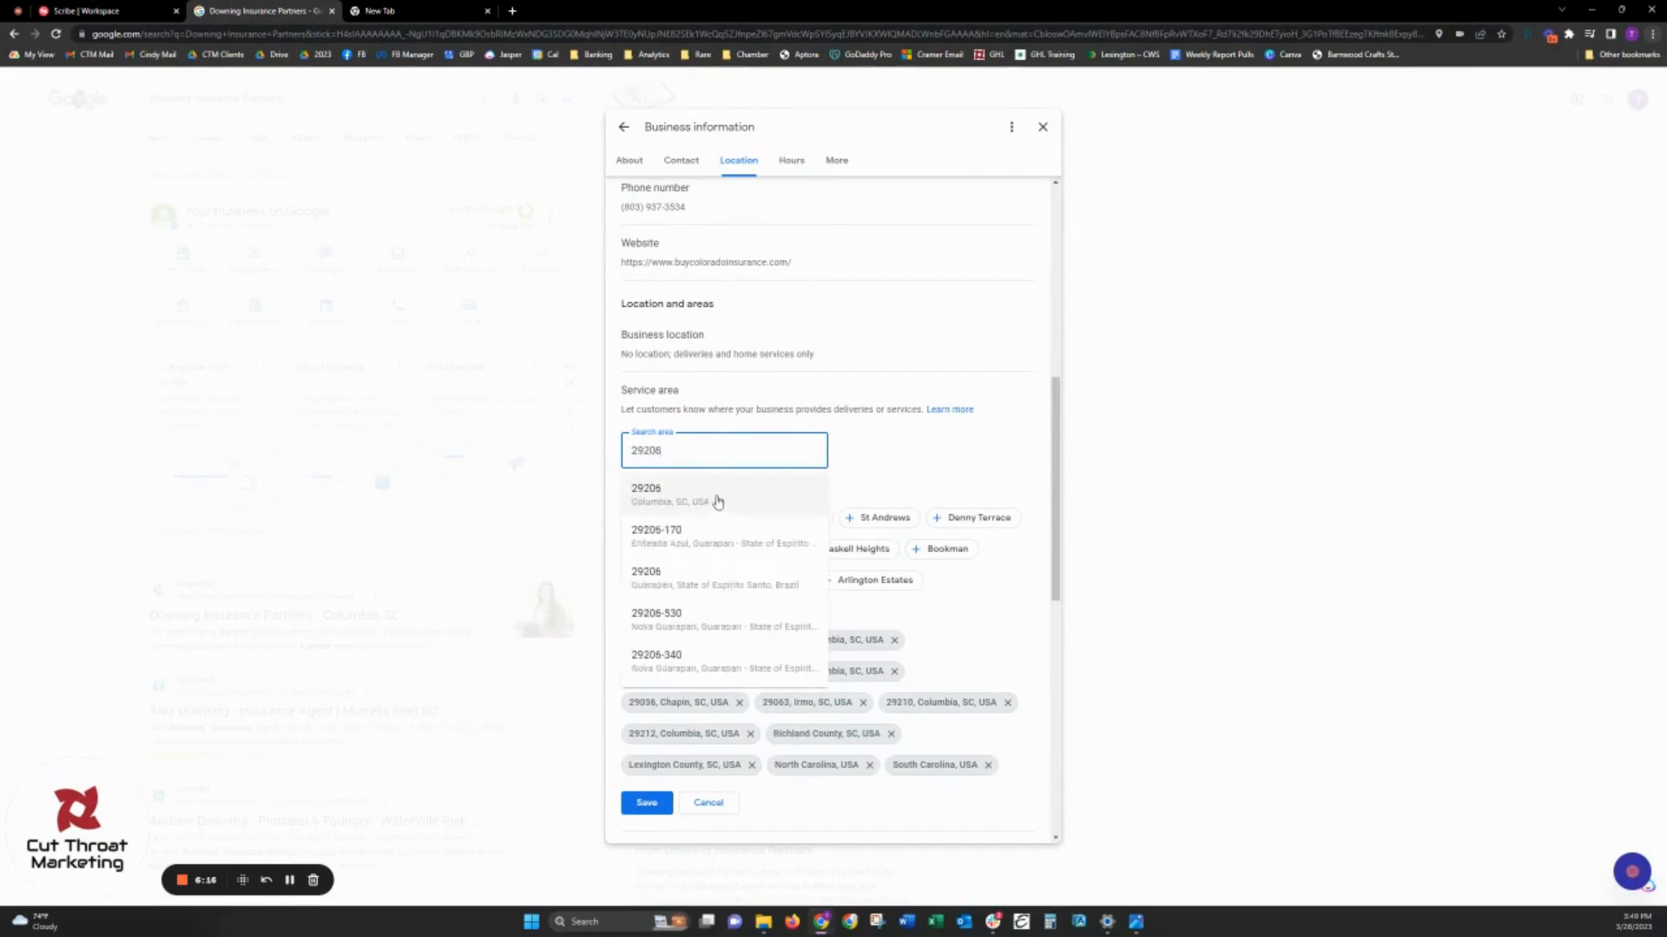
click(717, 495)
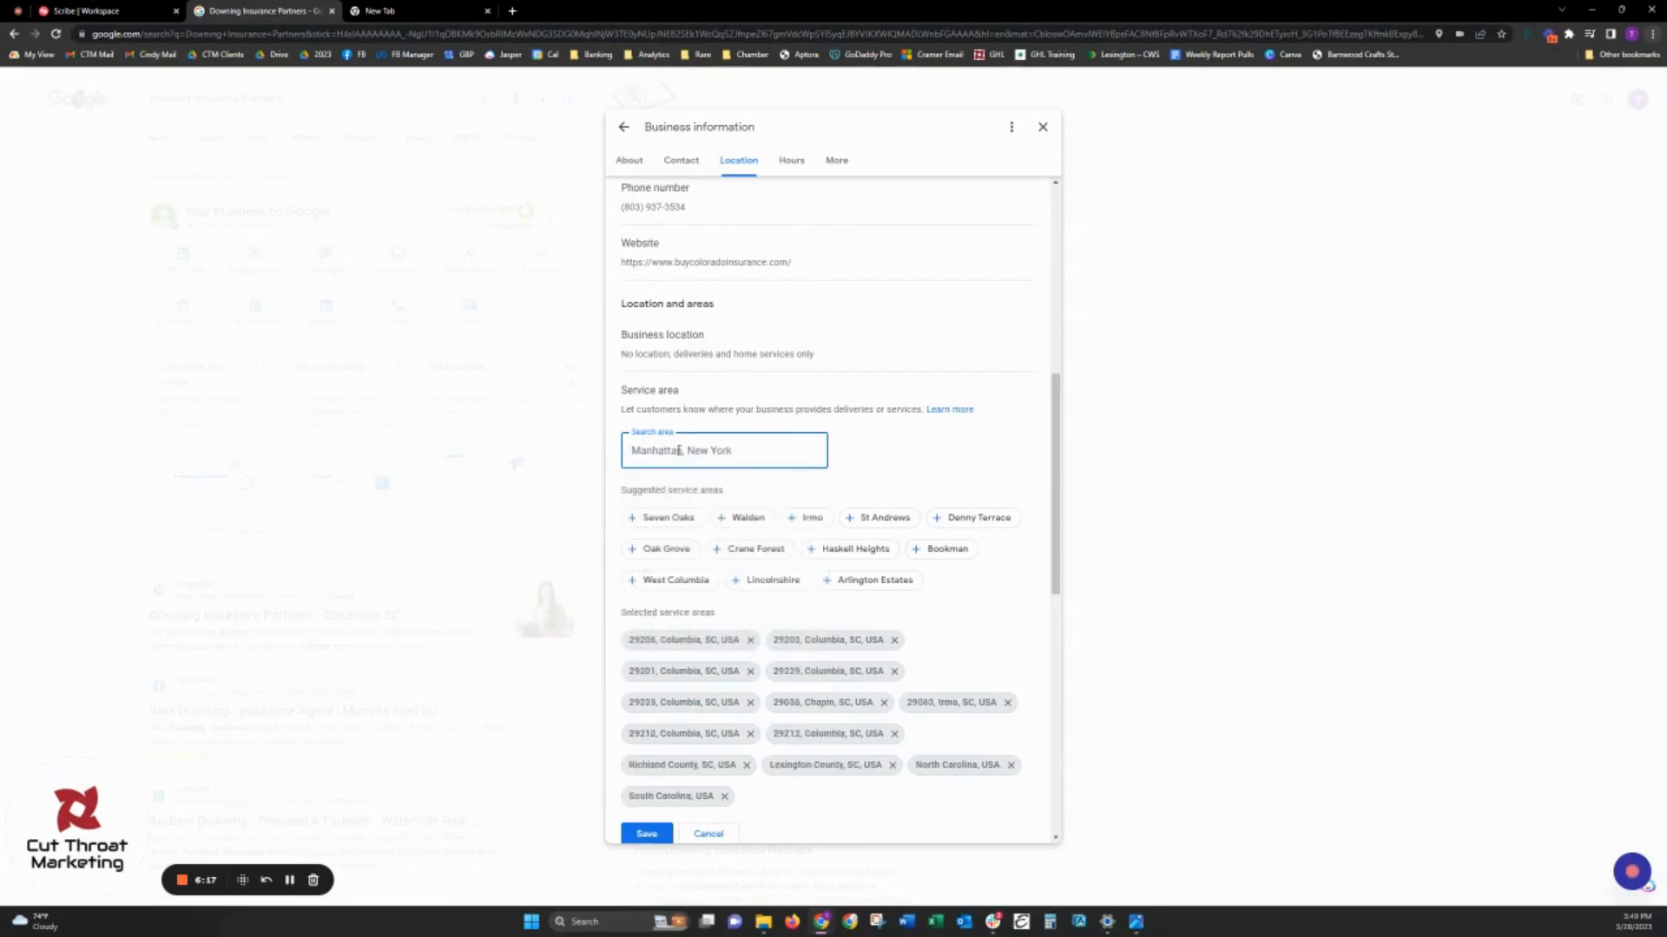
text(29204)
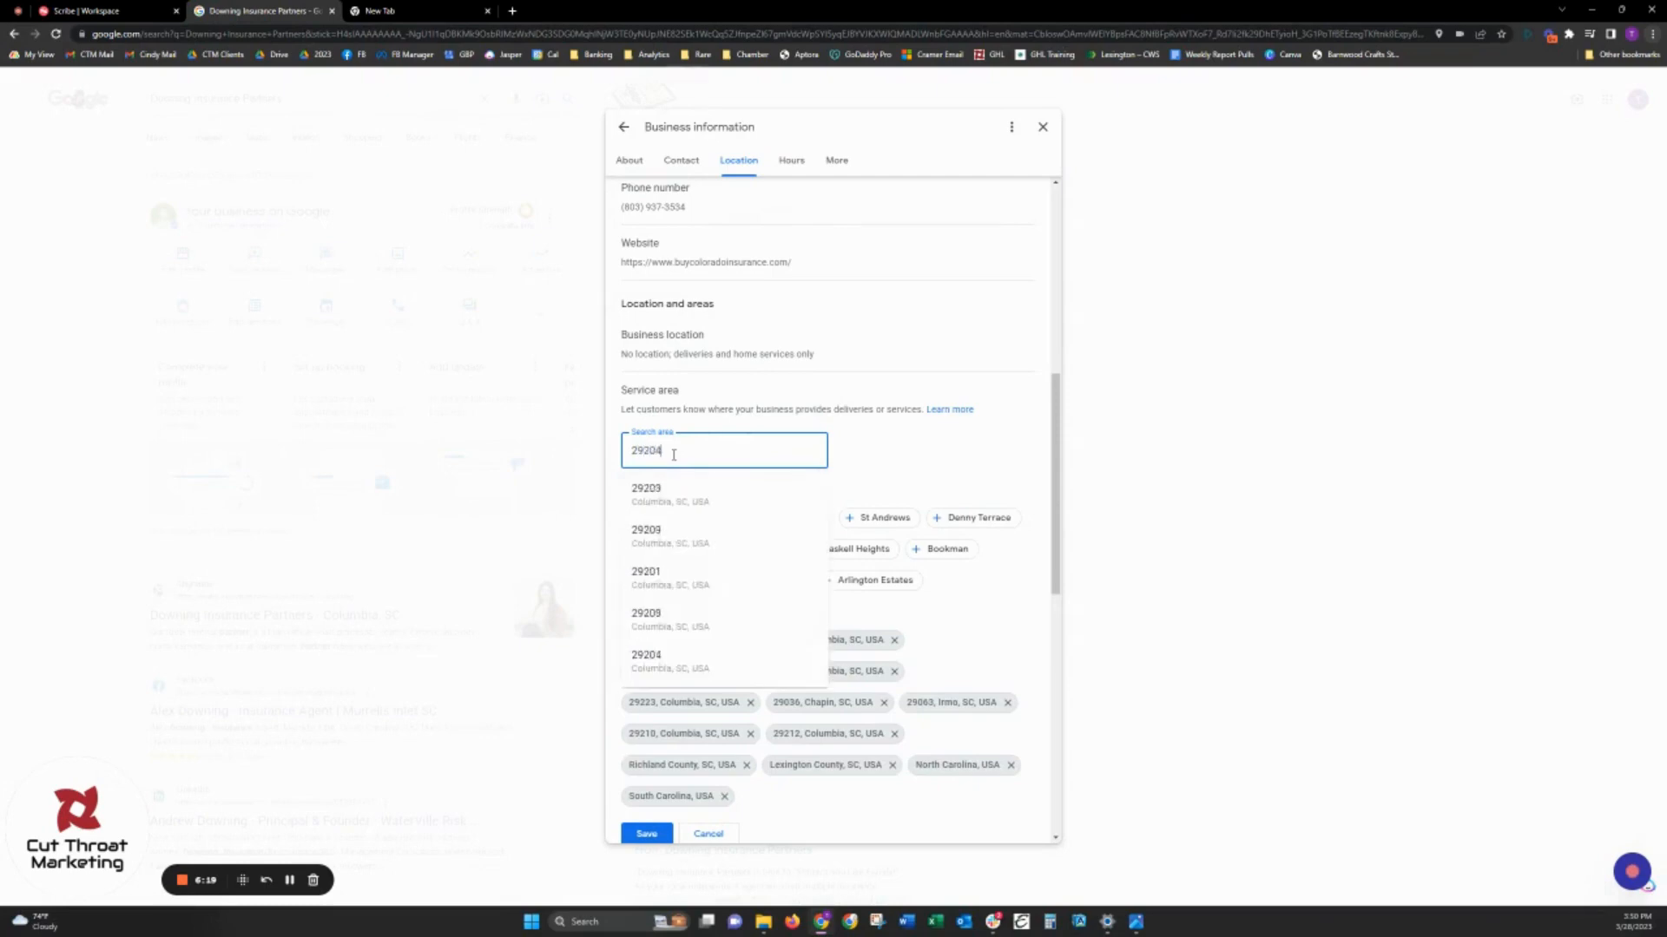
click(700, 496)
- Add the ZIP codes 29170 in West Columbia, SC and 29172 in Cayce, SC as service areas
text(29170)
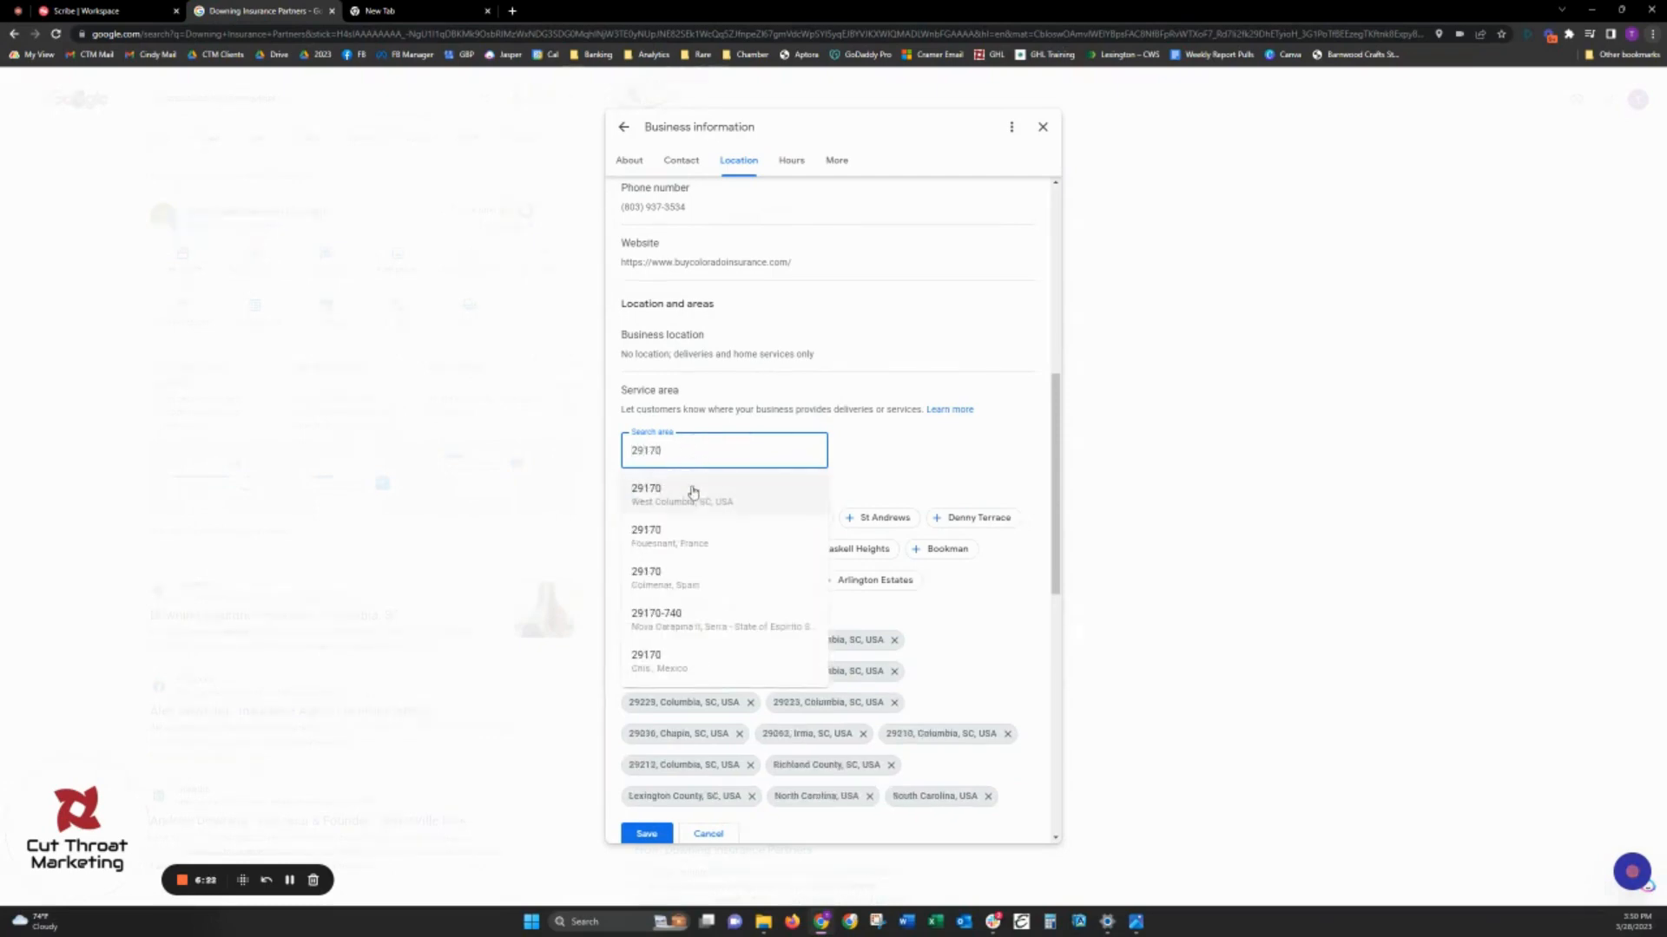
click(692, 492)
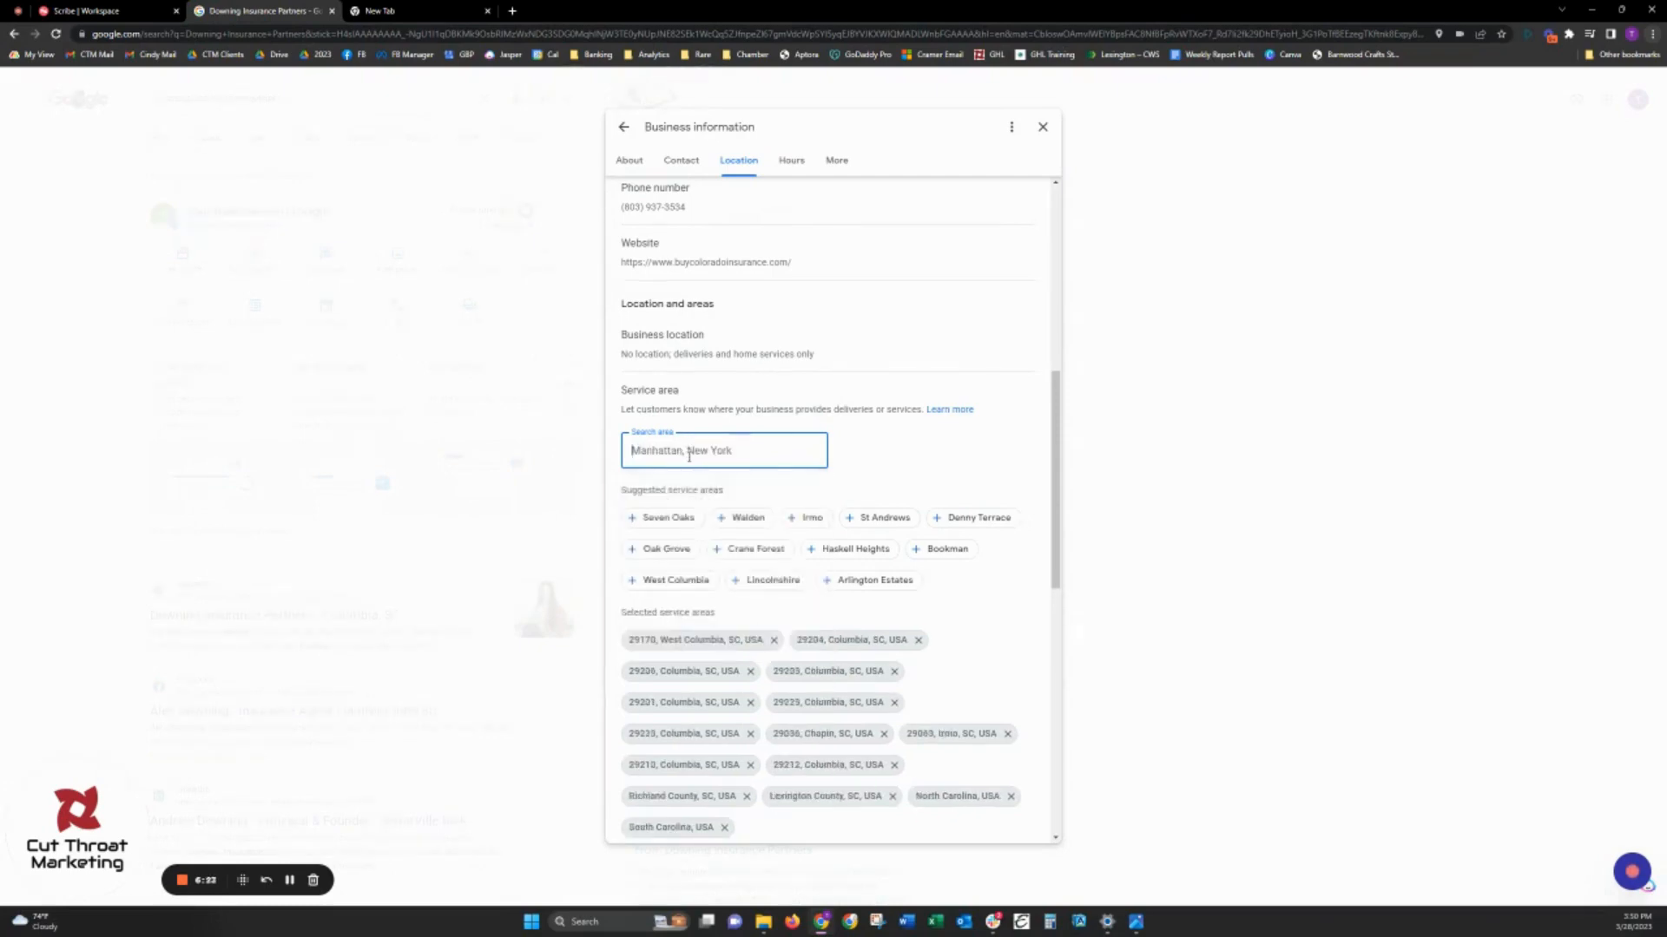
text(12)
key(BackSpace)
key(BackSpace)
text(291)
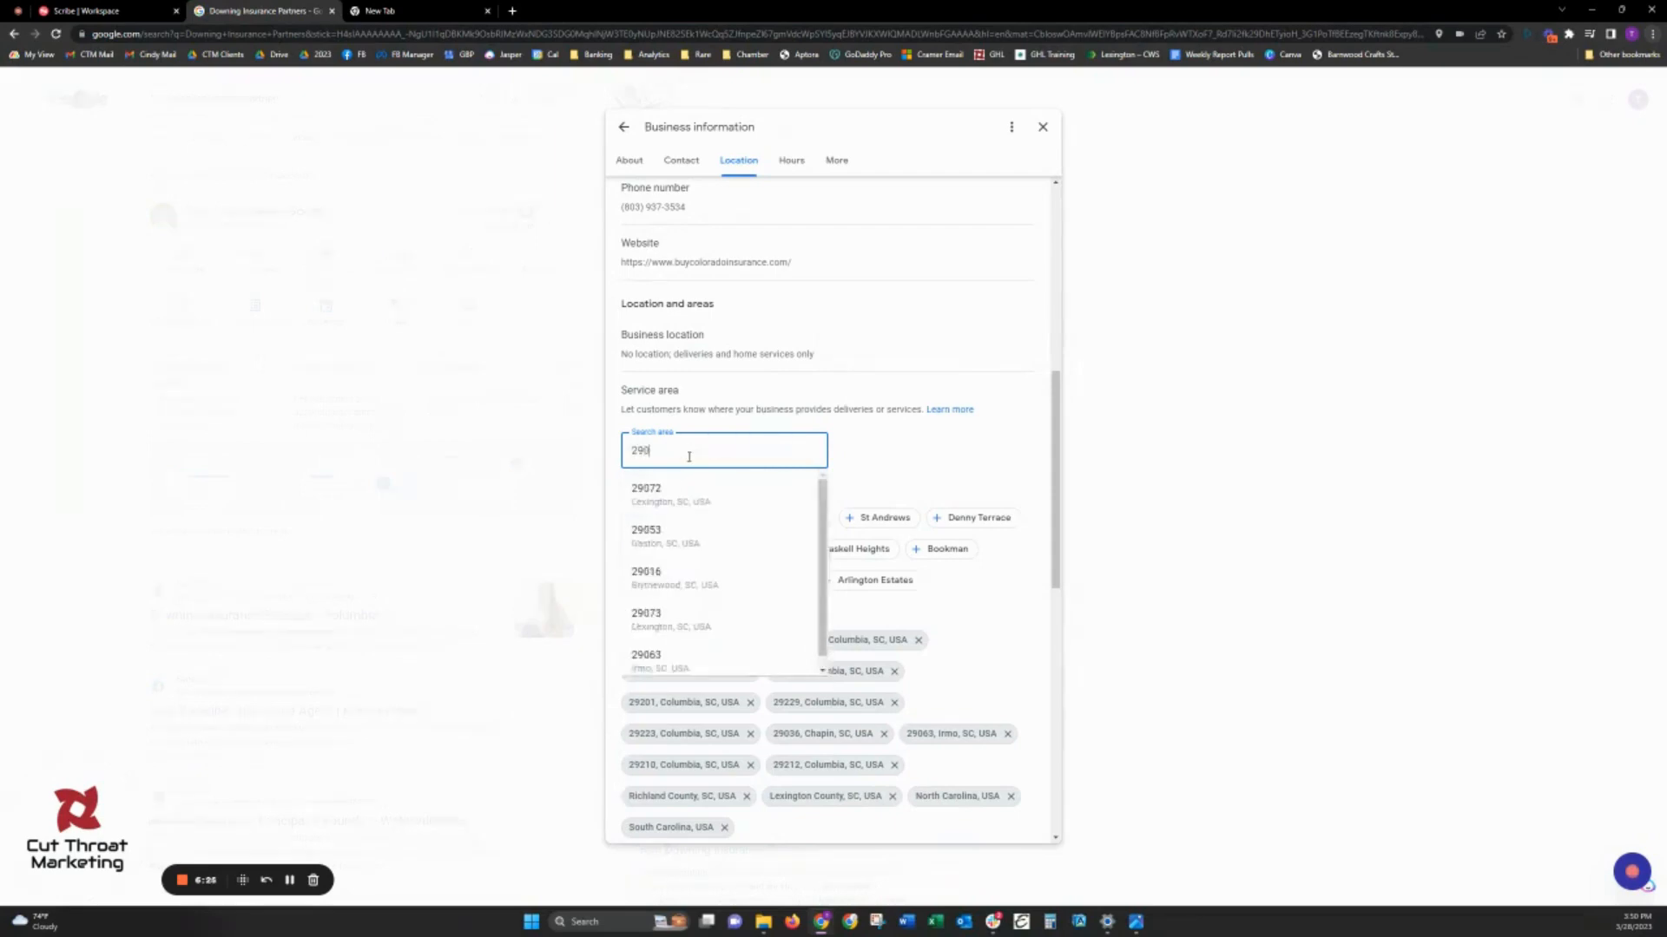
text(72)
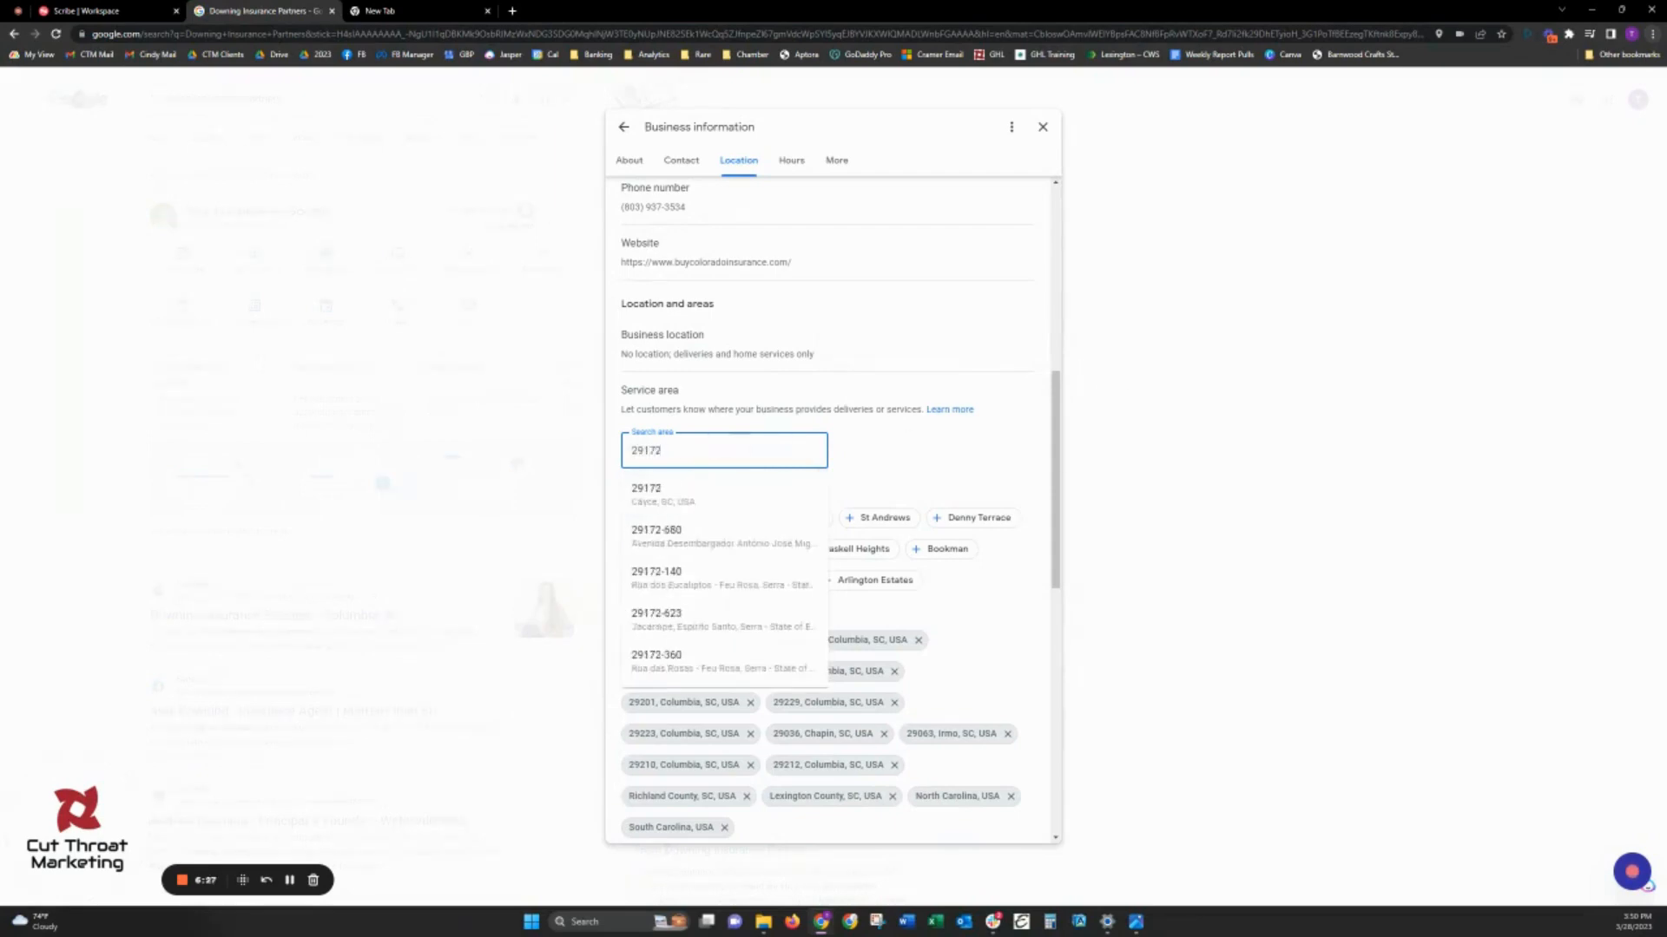
click(660, 493)
- Add the Lexington, SC ZIP codes 29072 and 29073 and the suggested areas Seven Oaks and Denny Terrace as service areas
text(2907)
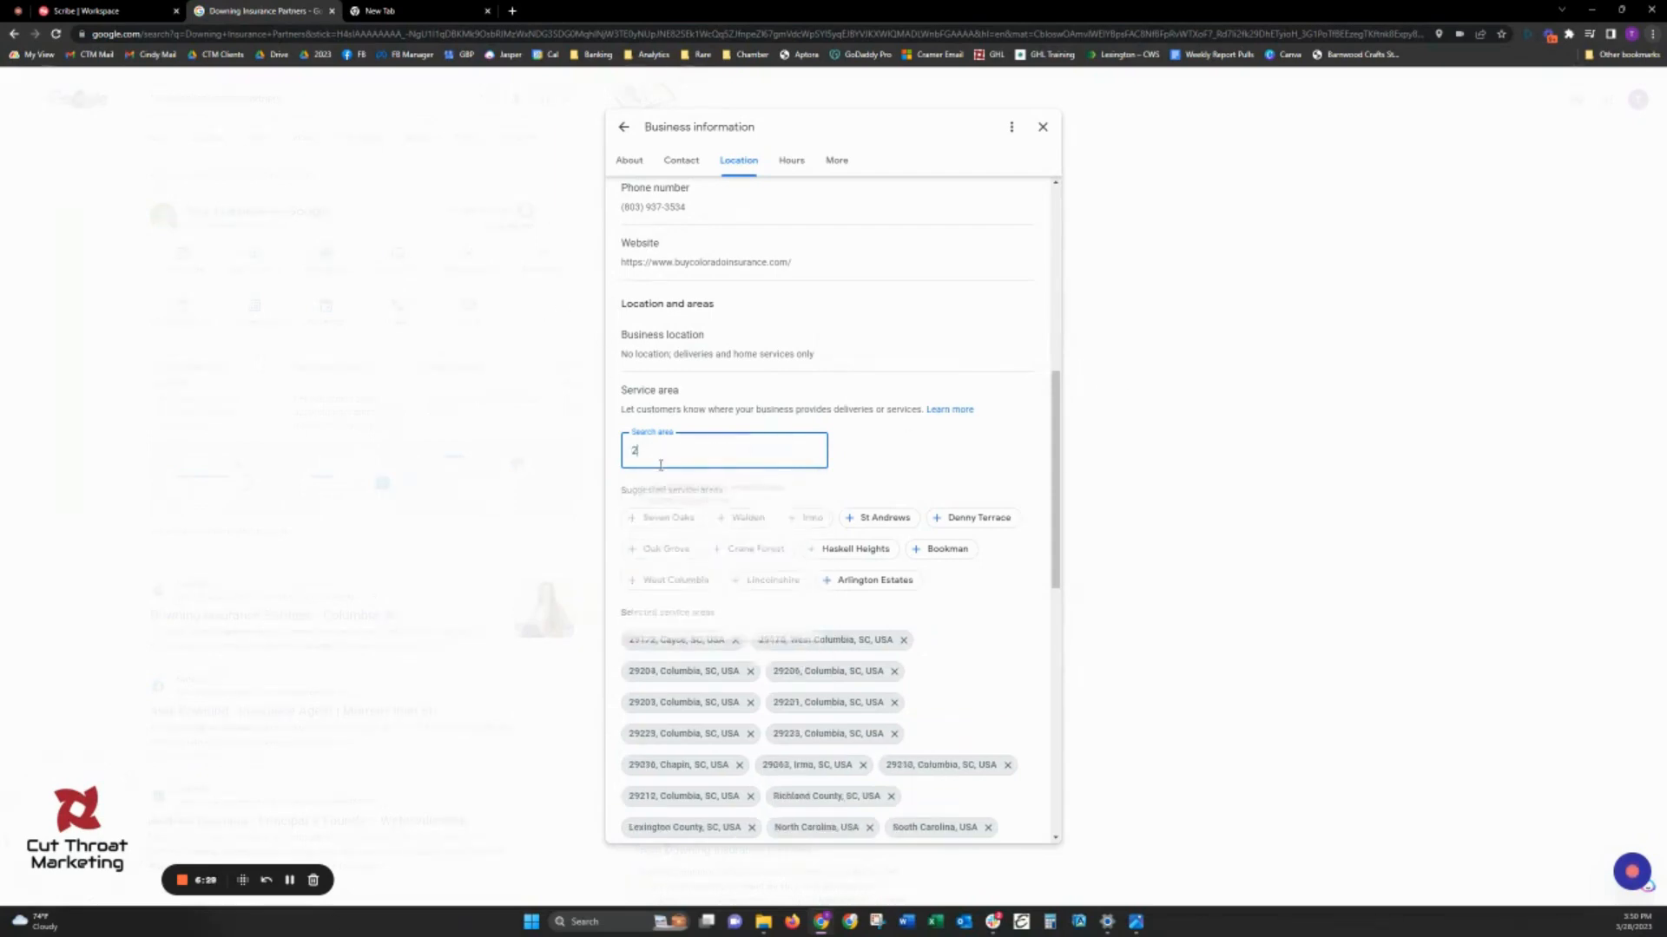
text(2)
click(721, 495)
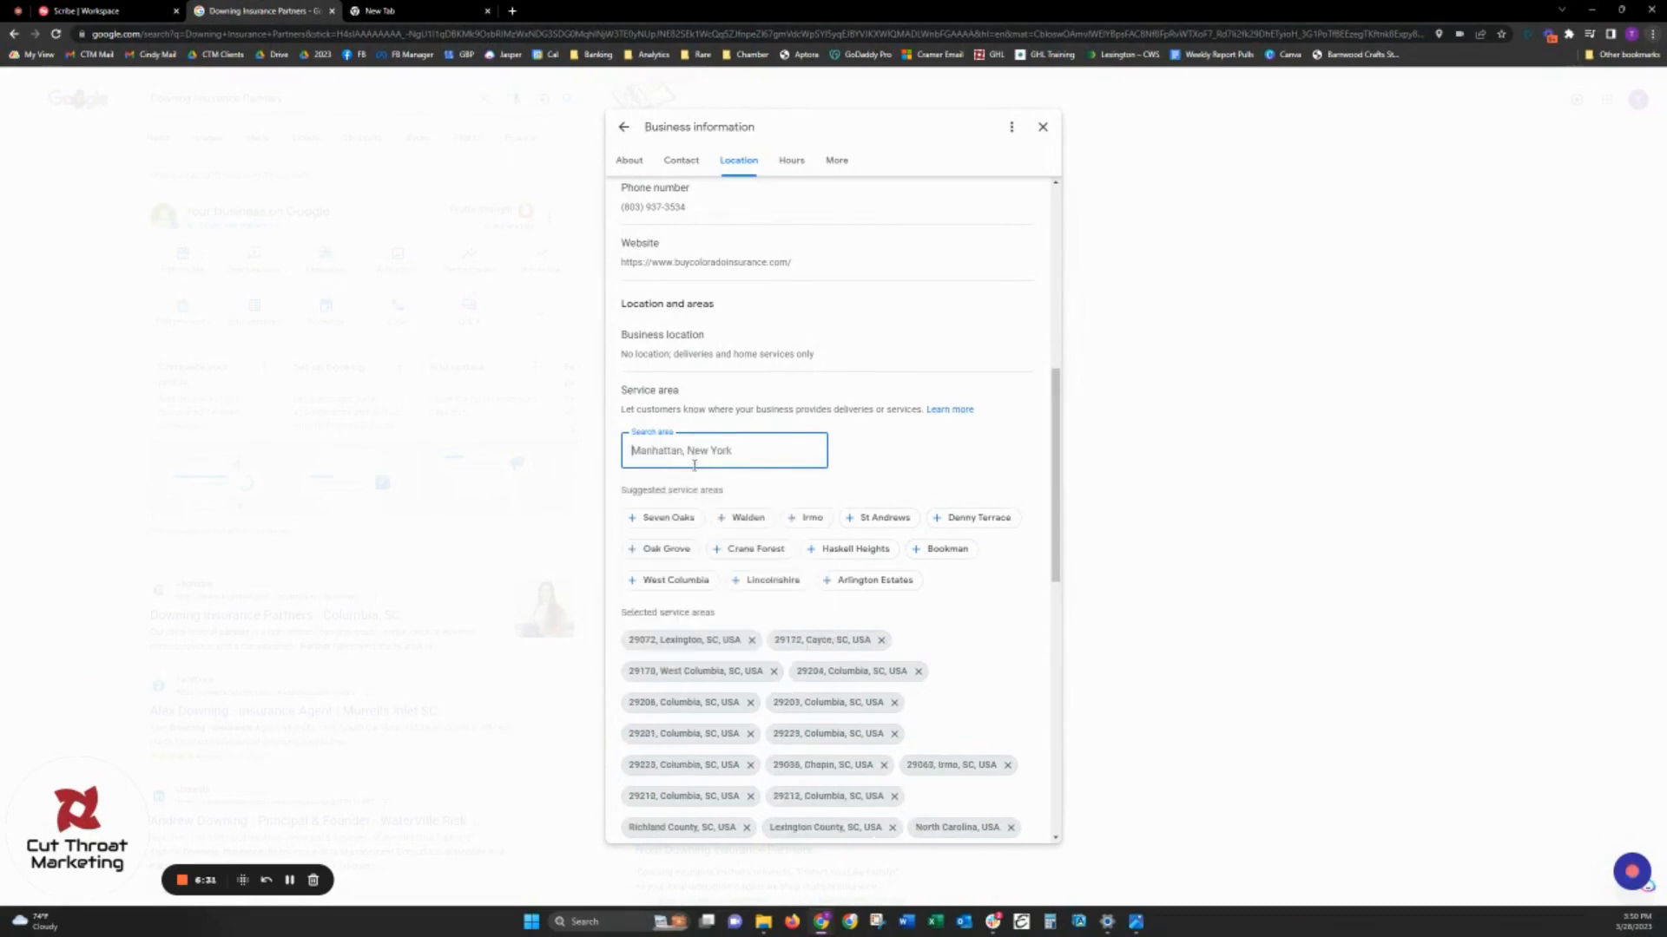
text(29073)
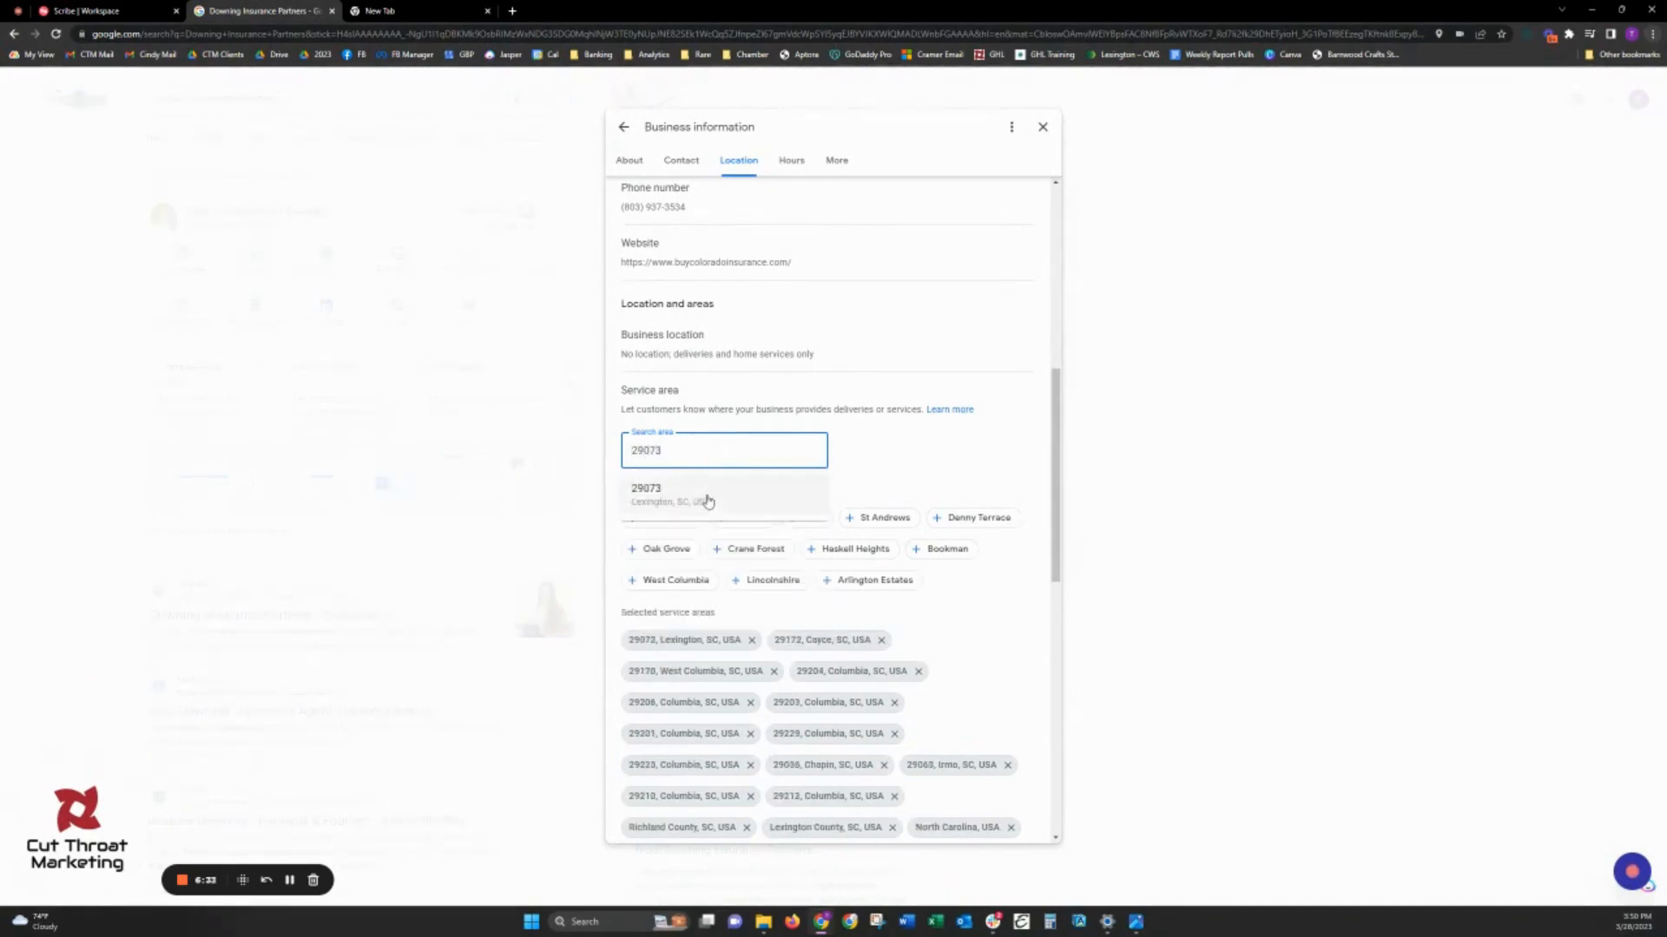
click(706, 497)
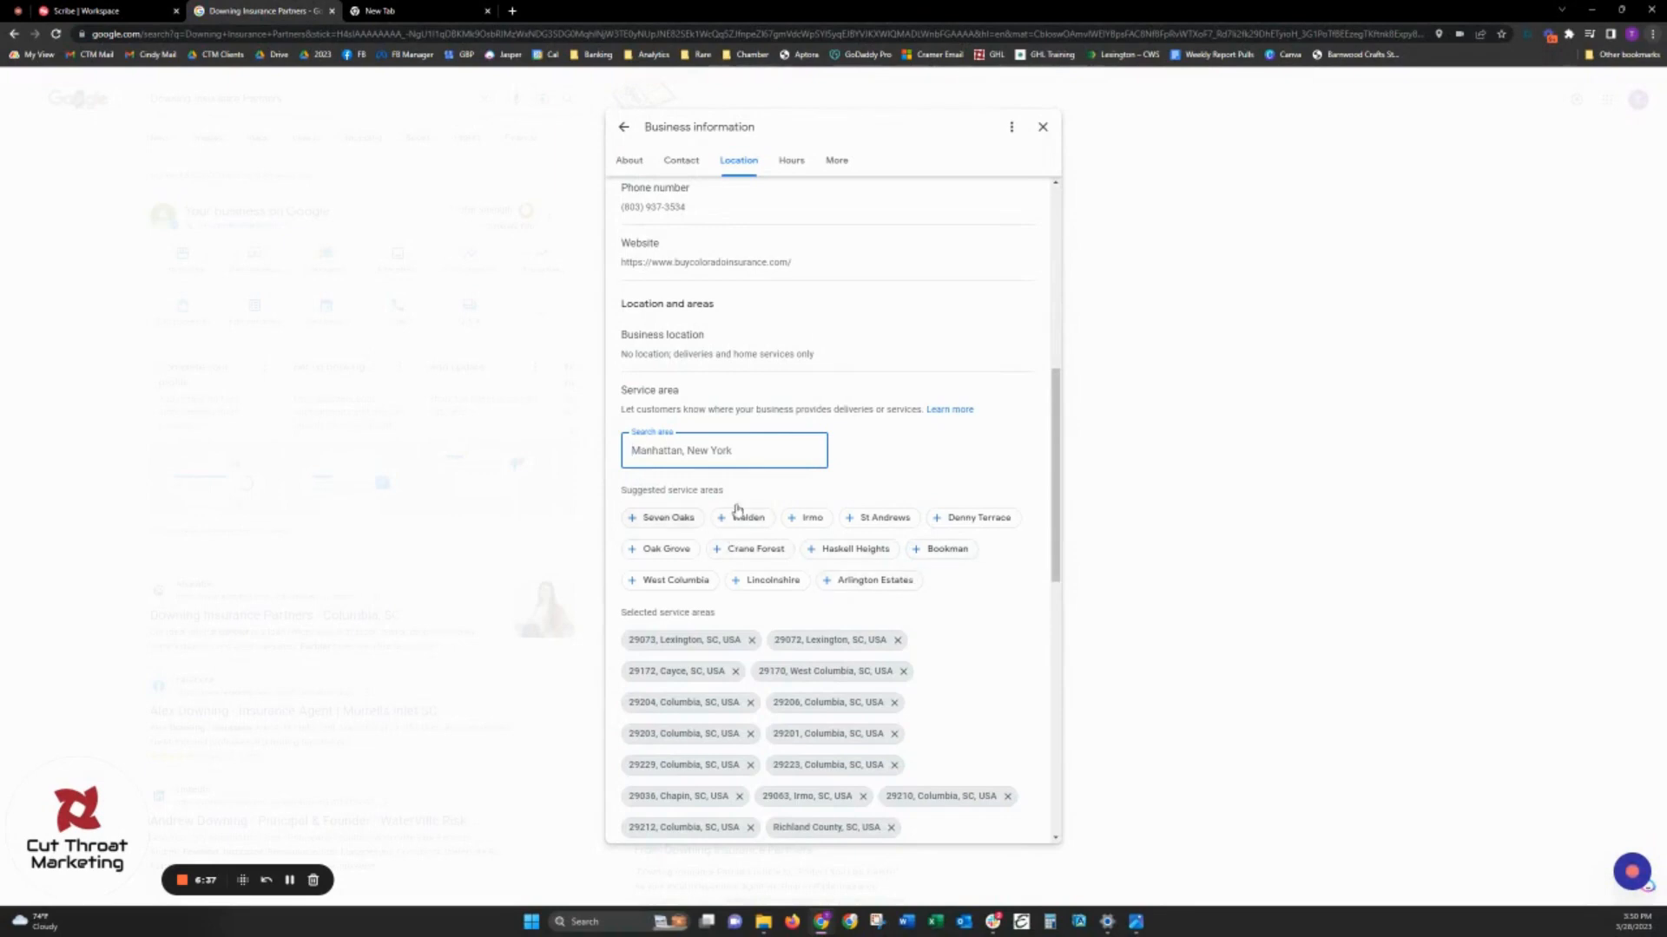
click(649, 519)
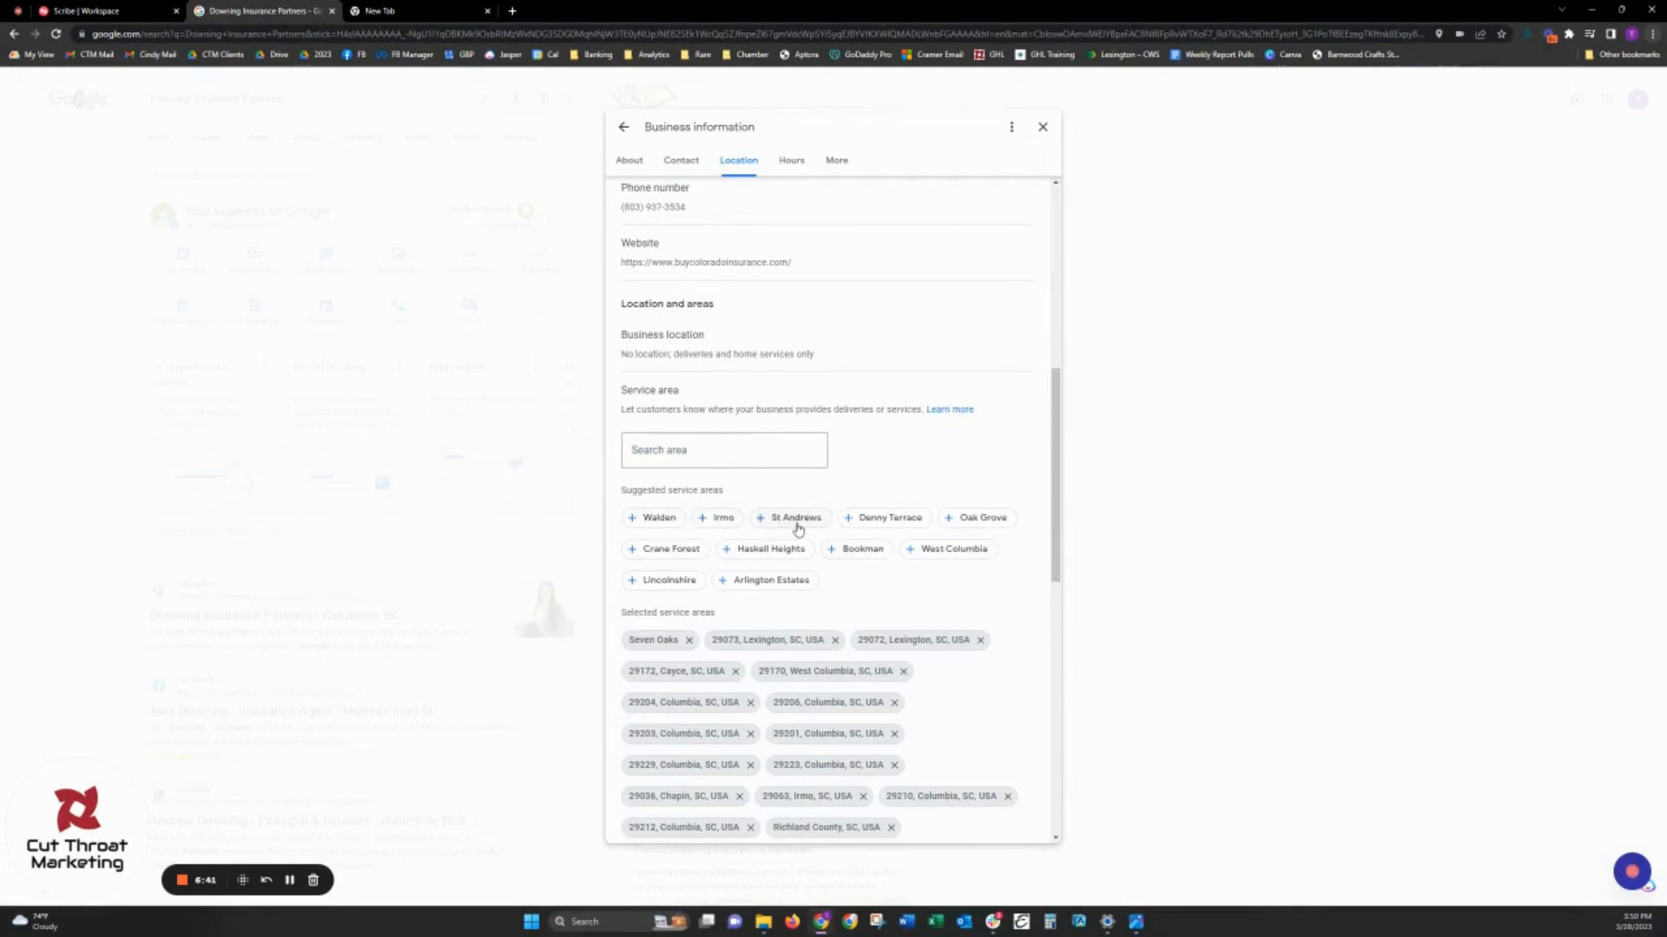
click(863, 521)
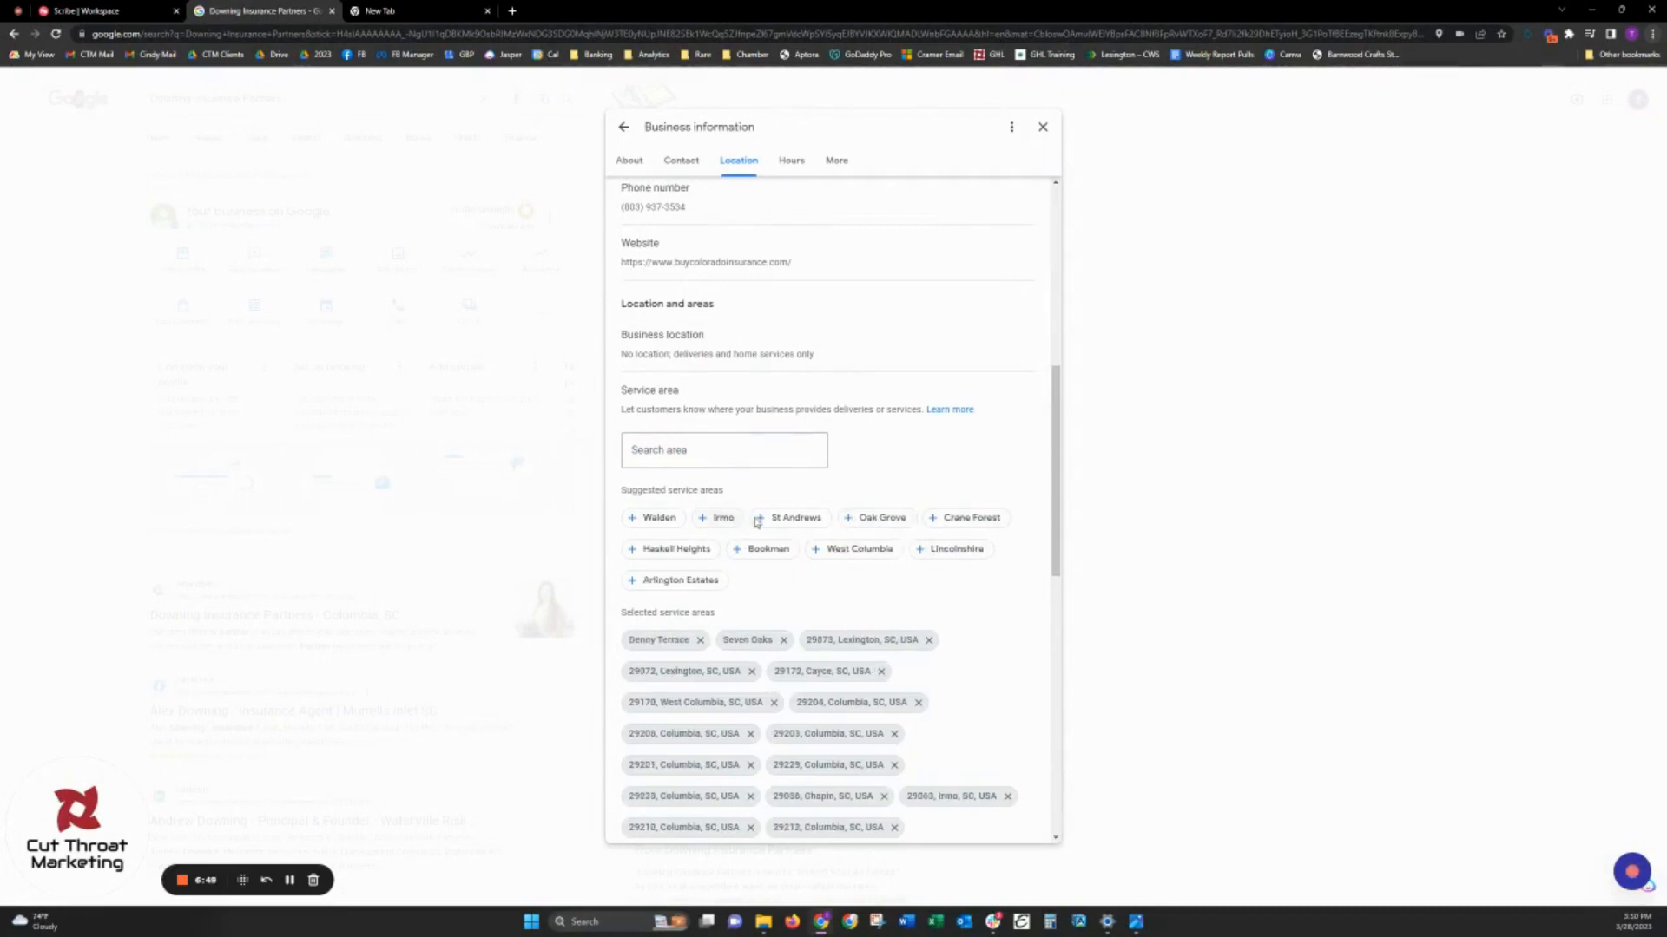
- Save the selected counties, ZIP codes and suggested places as the profile's service areas
scroll(759, 576, down, 3)
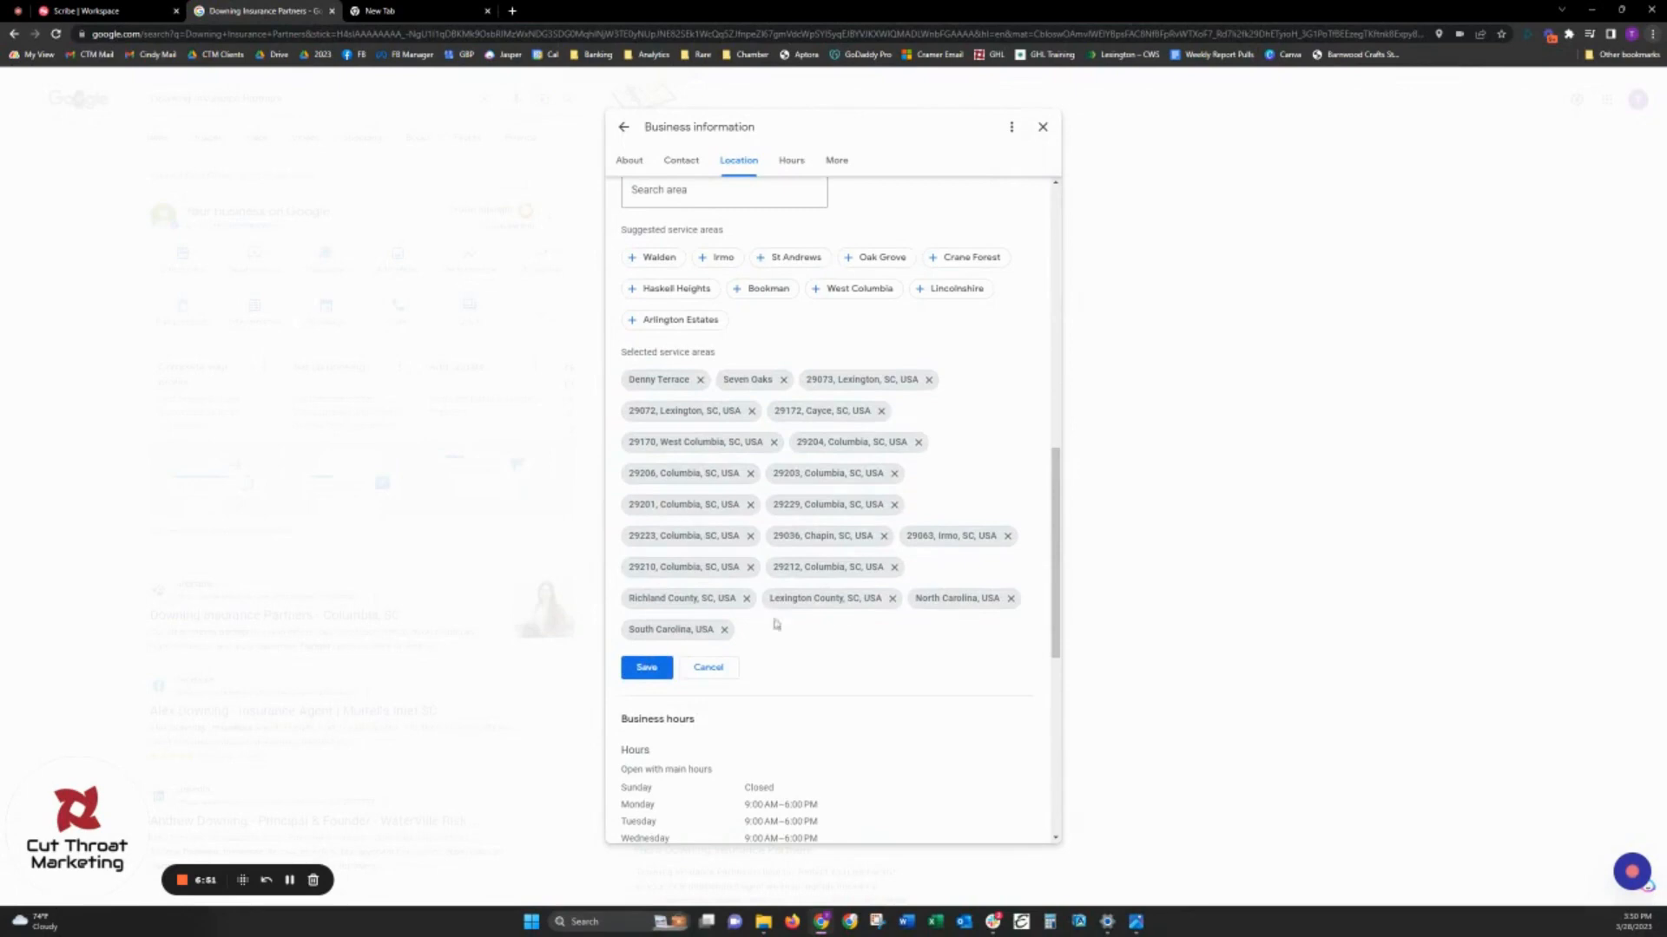
click(648, 670)
click(897, 442)
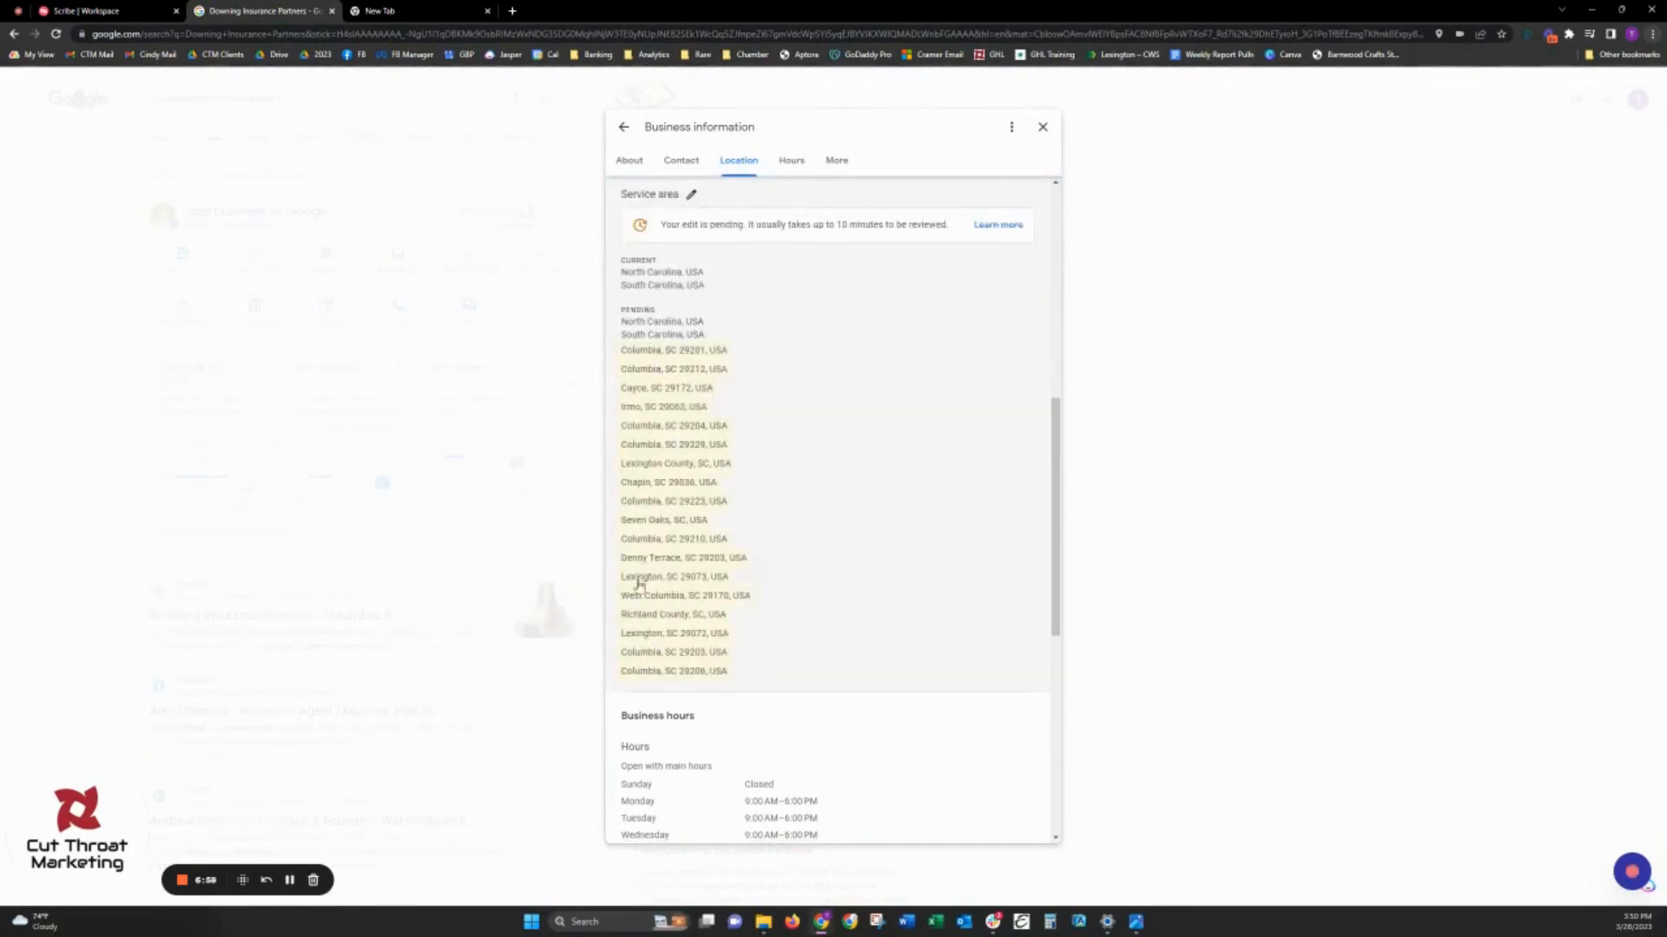
- Open the main business hours for editing and review the weekly schedule and Monday's opening and closing time choices
scroll(803, 471, down, 3)
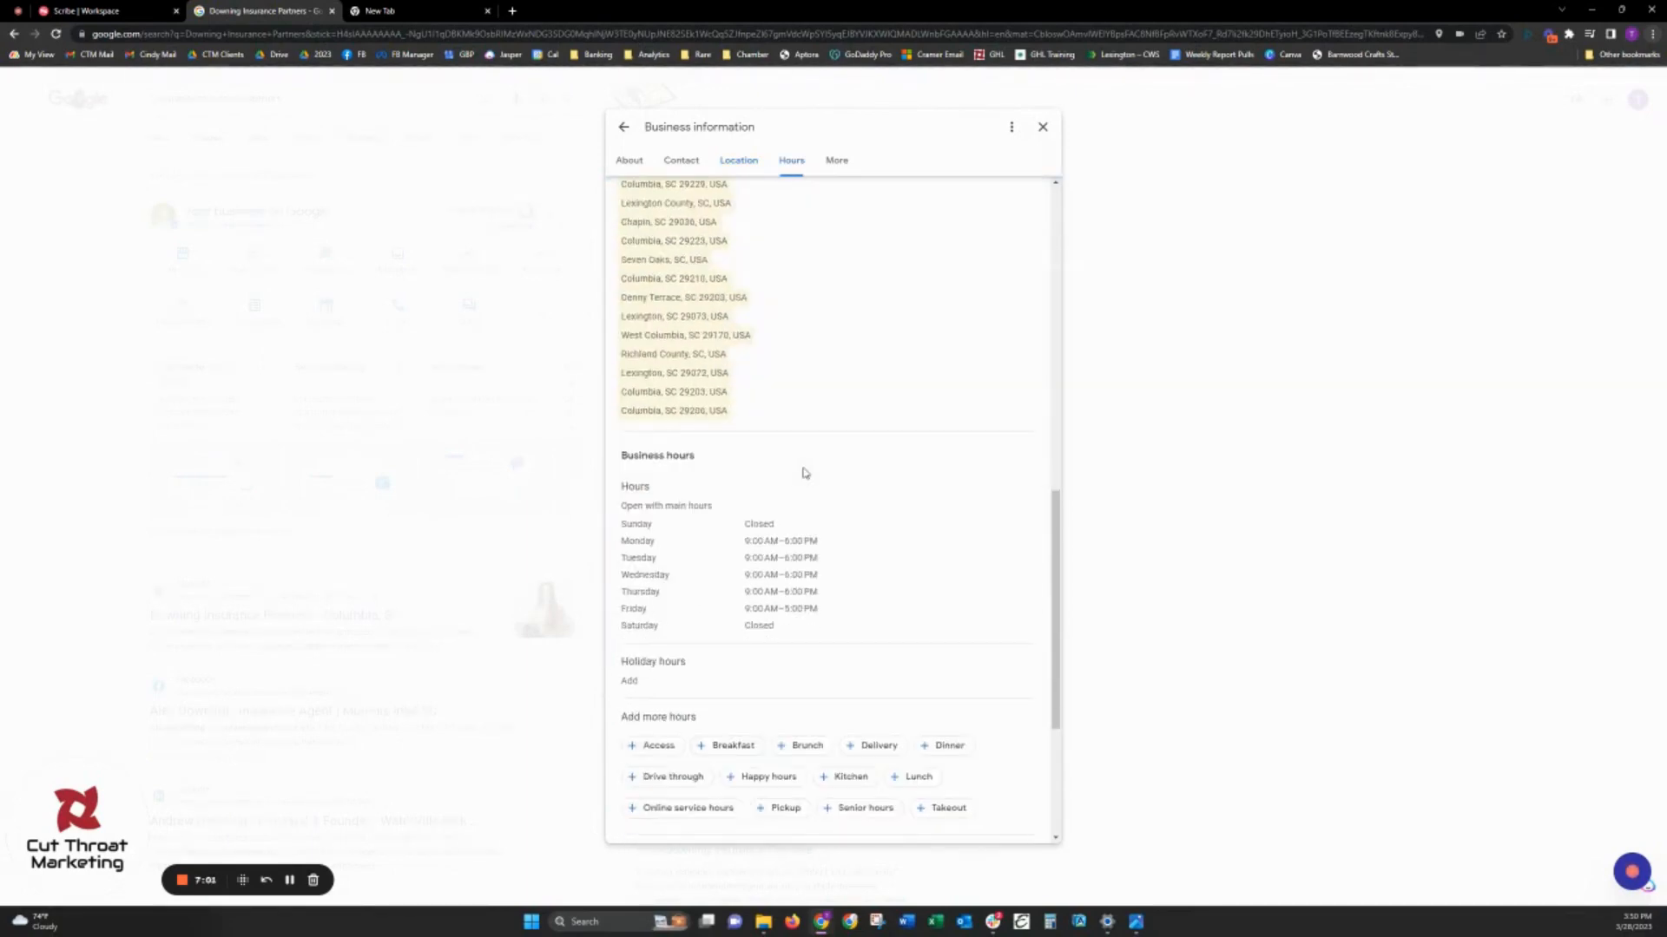
scroll(805, 471, down, 2)
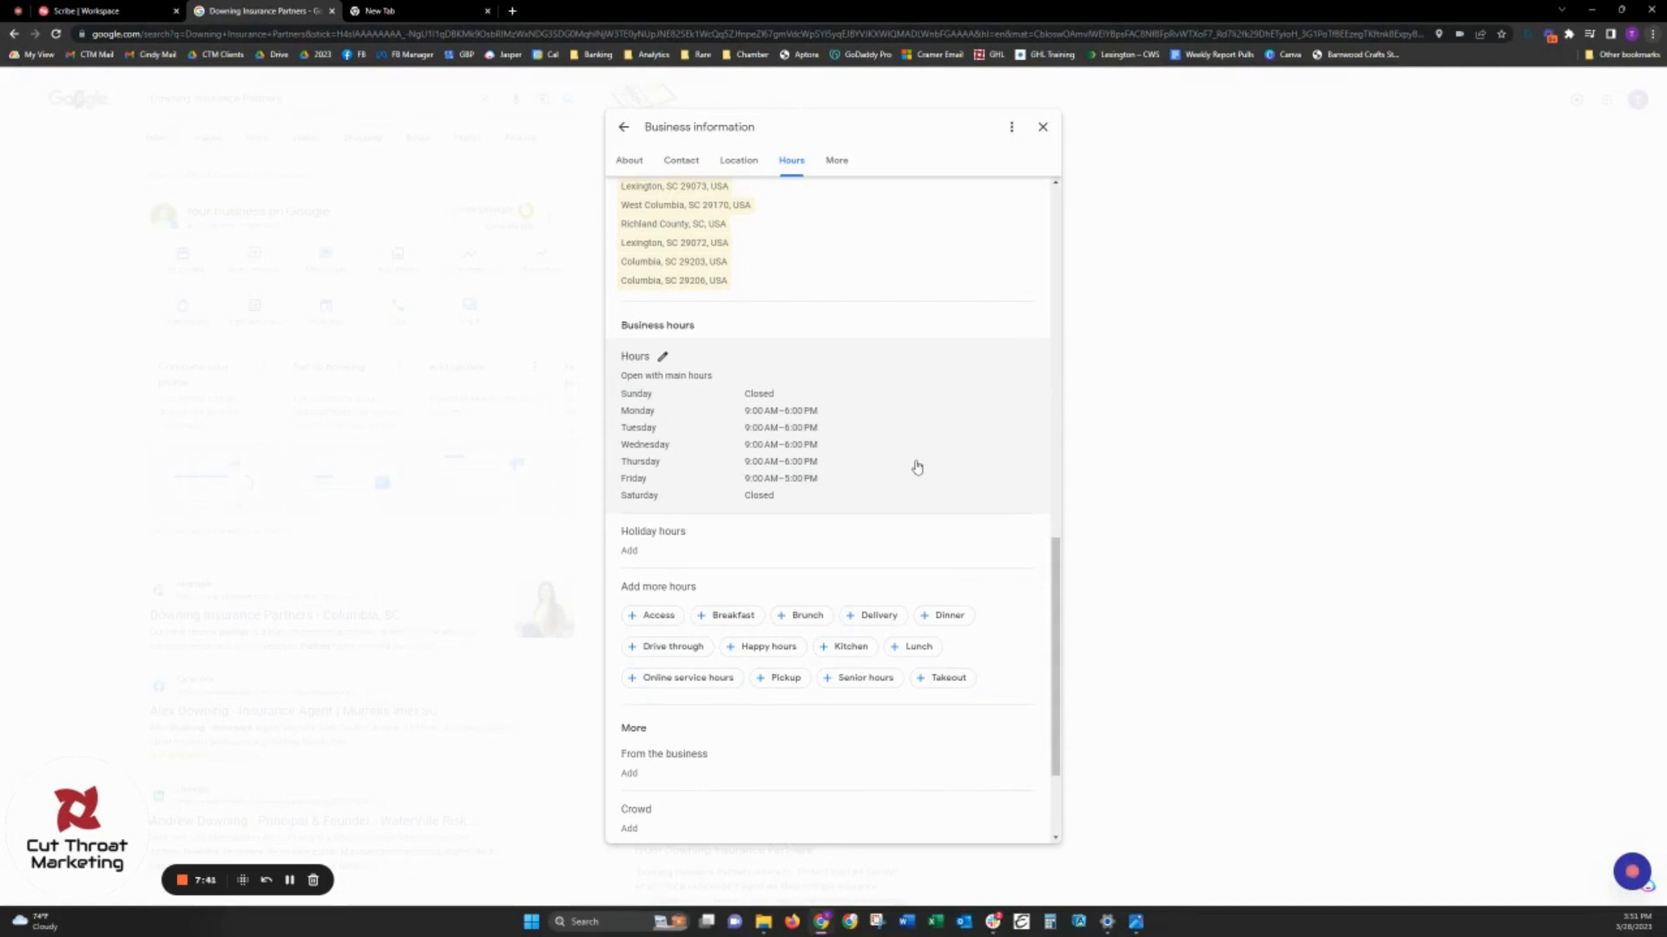
click(872, 419)
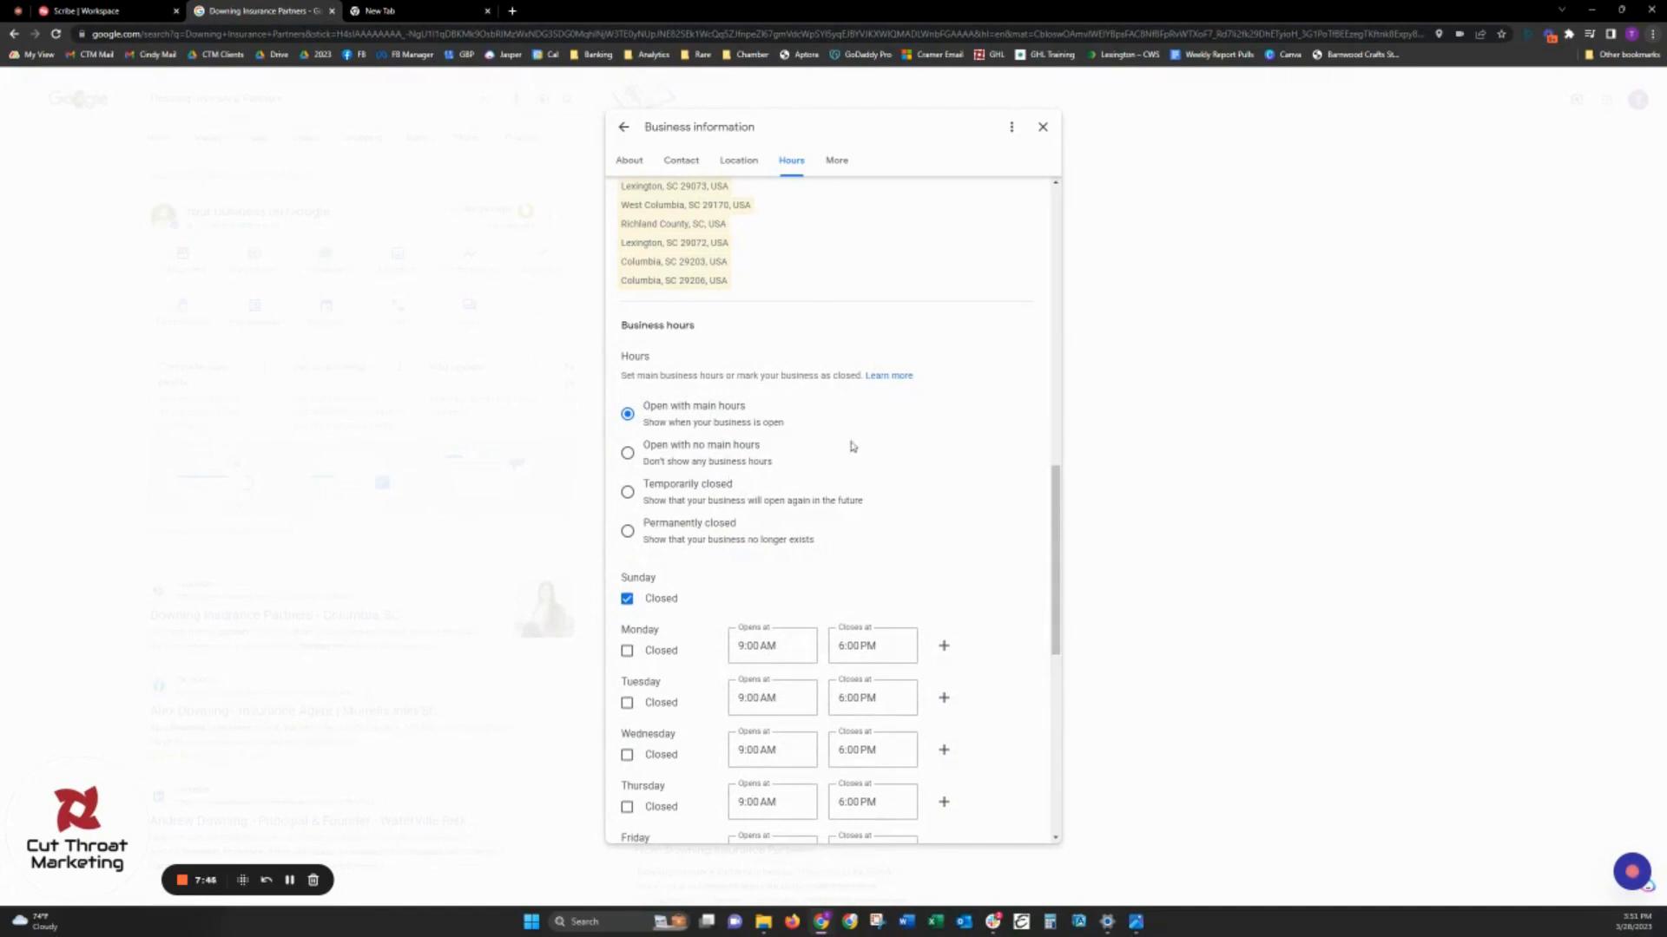
scroll(899, 458, down, 1)
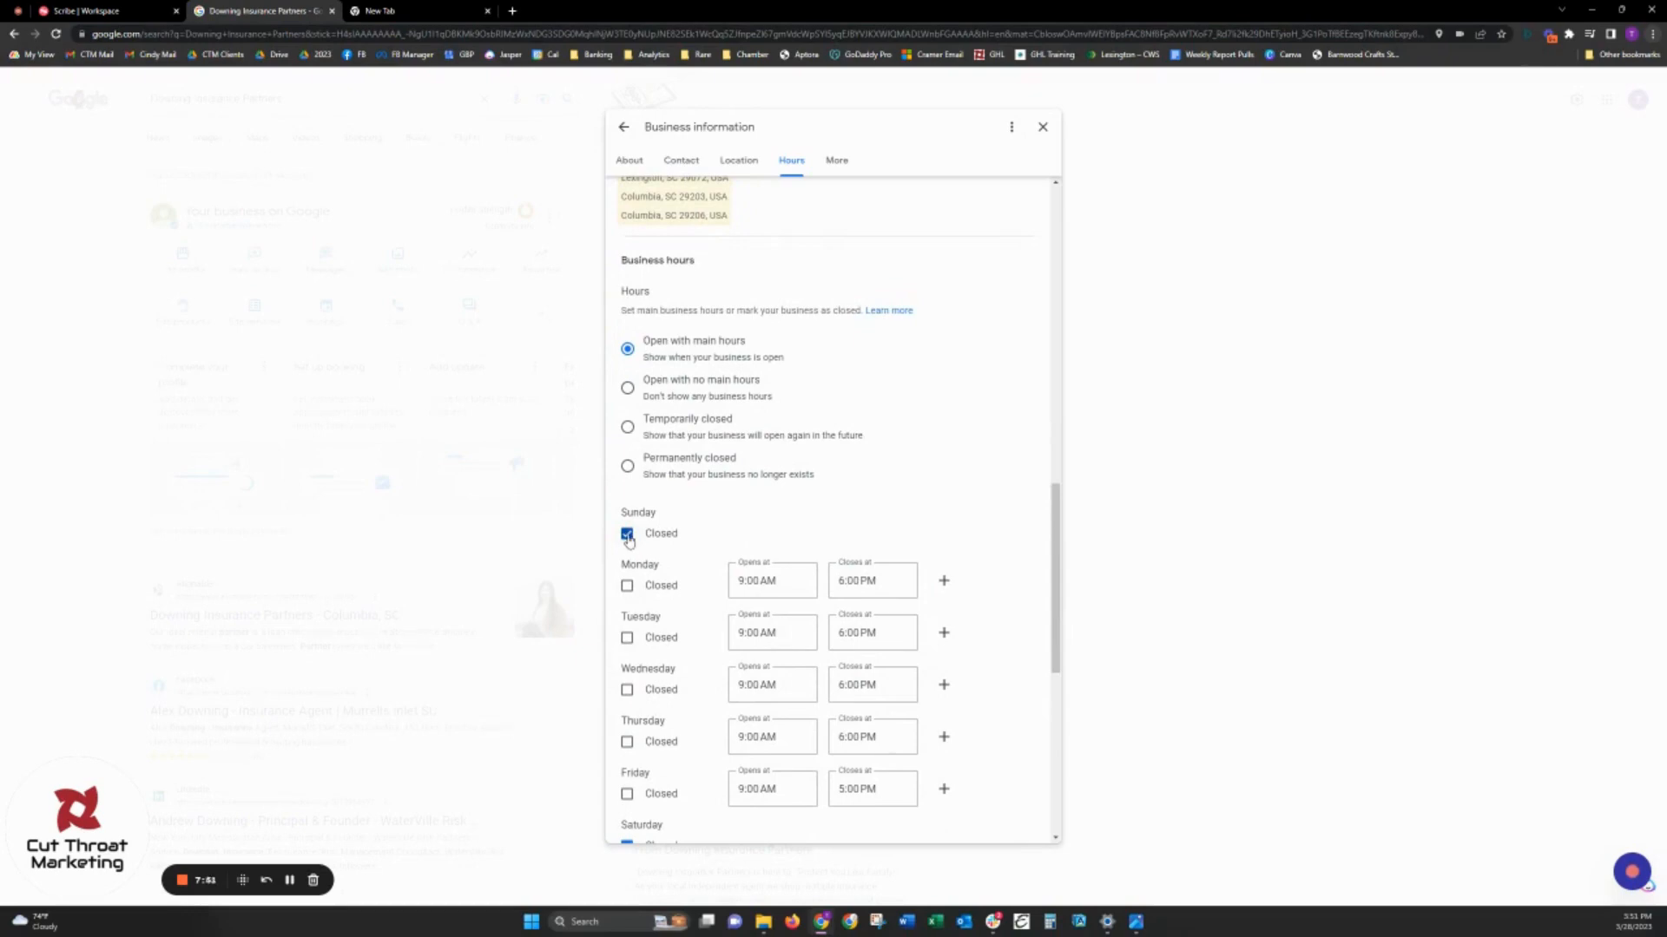
click(782, 581)
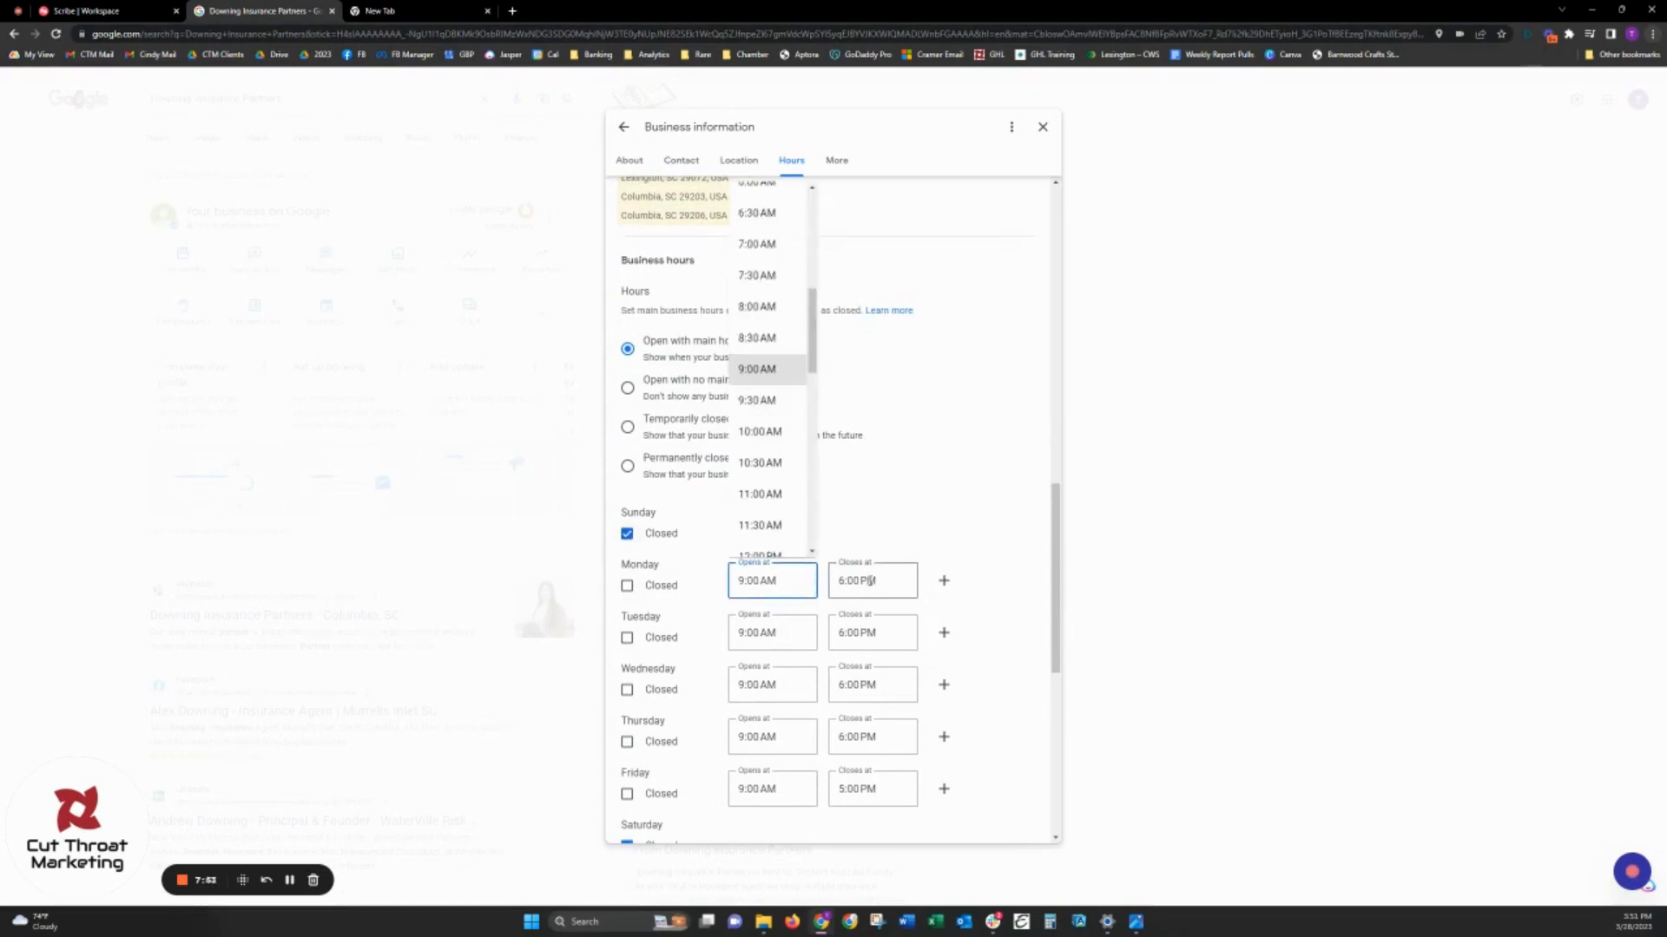
click(868, 581)
click(972, 472)
scroll(972, 472, down, 2)
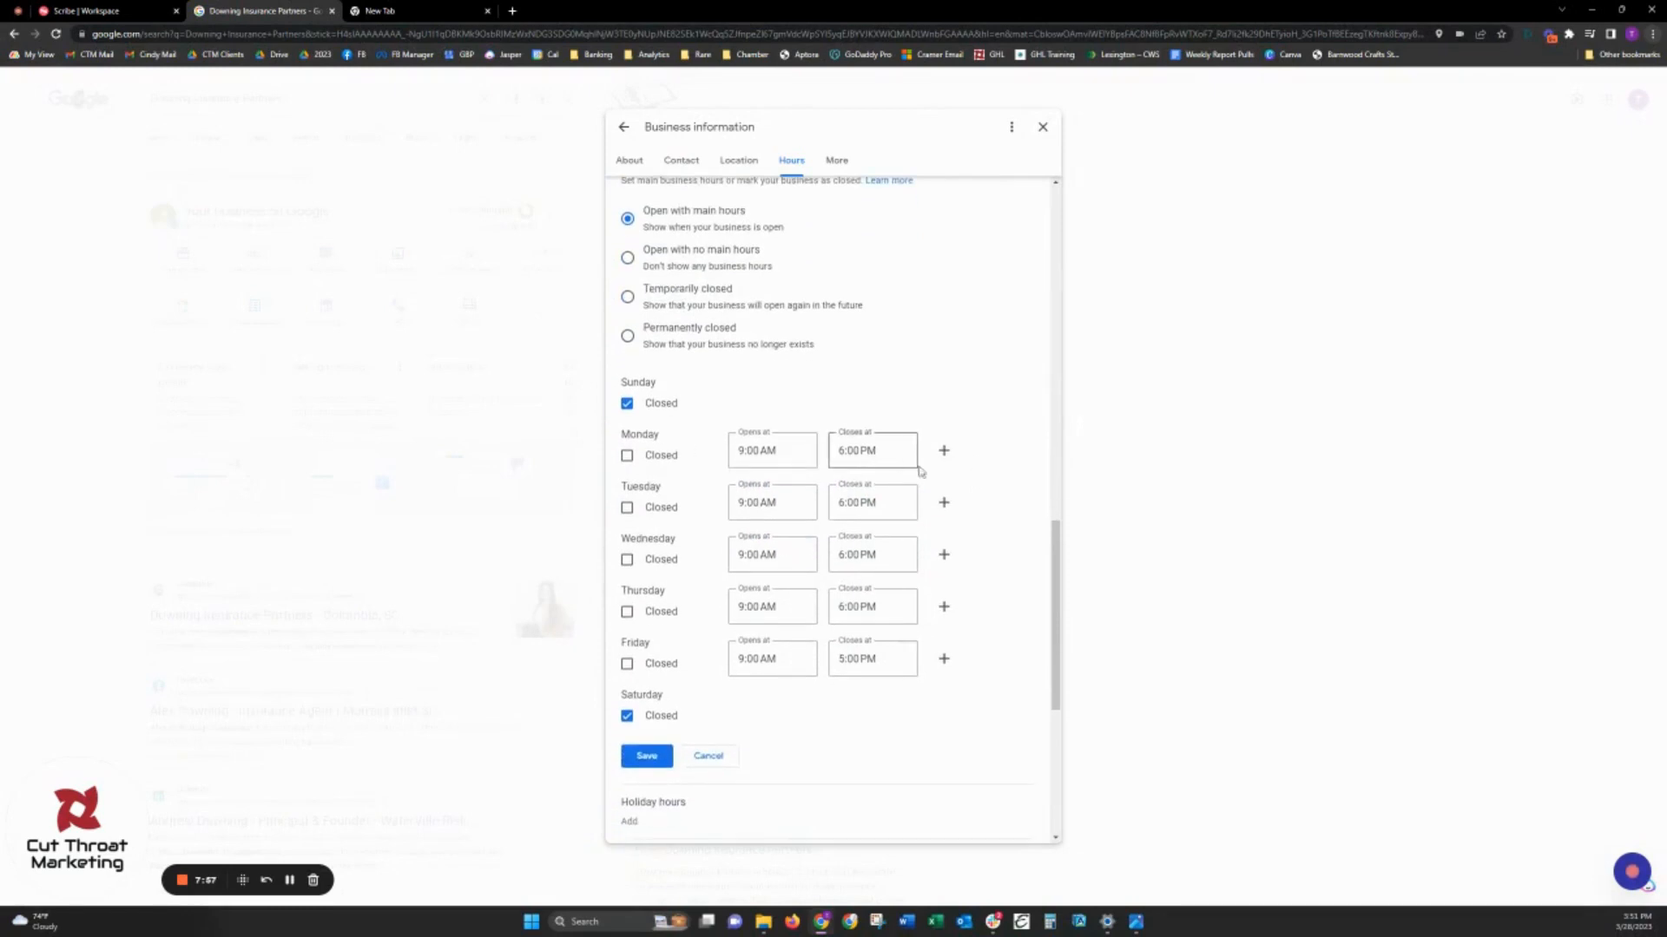
click(944, 450)
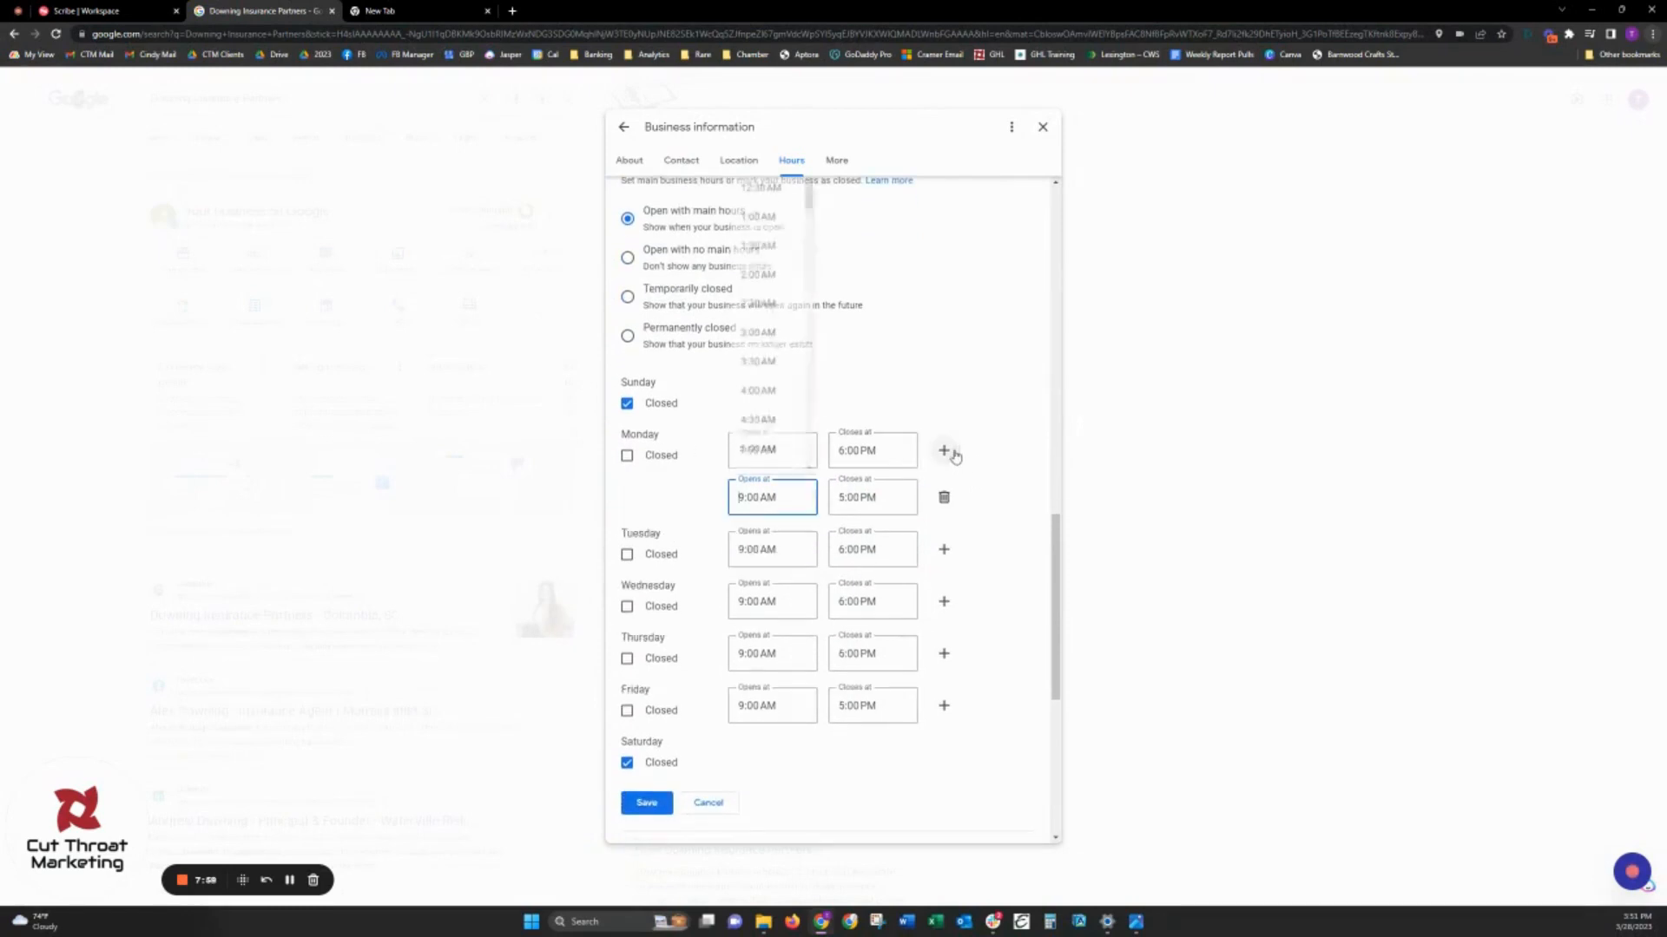
click(739, 503)
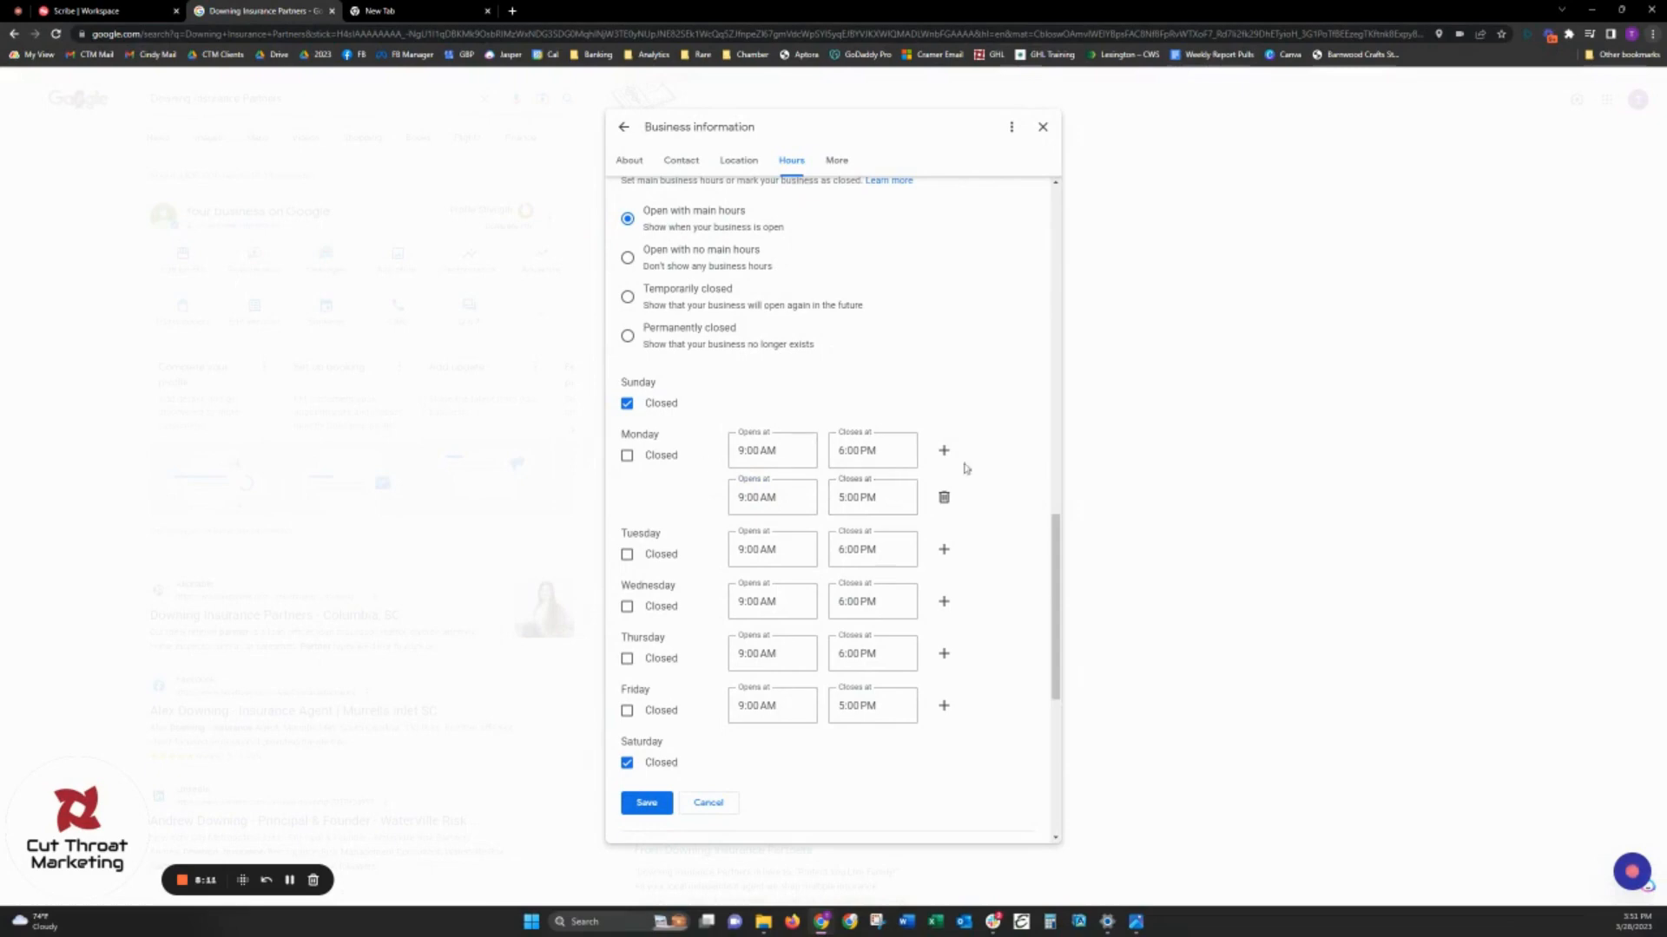
click(943, 498)
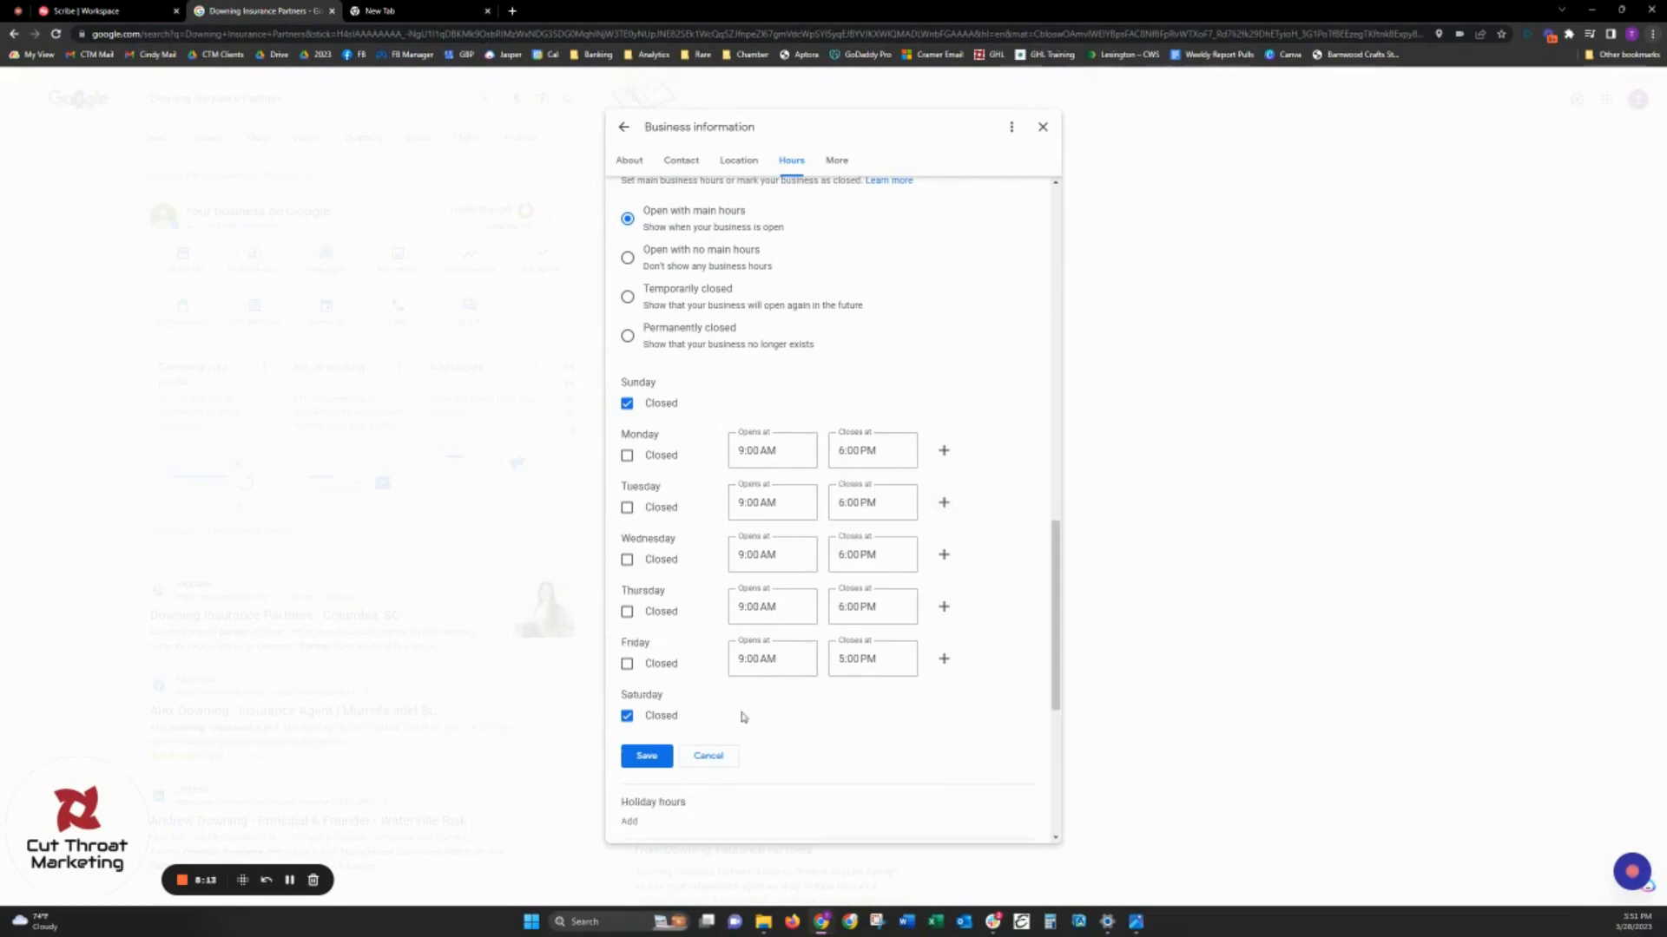
- Check the hours for each weekday and save the main business hours
scroll(807, 674, down, 3)
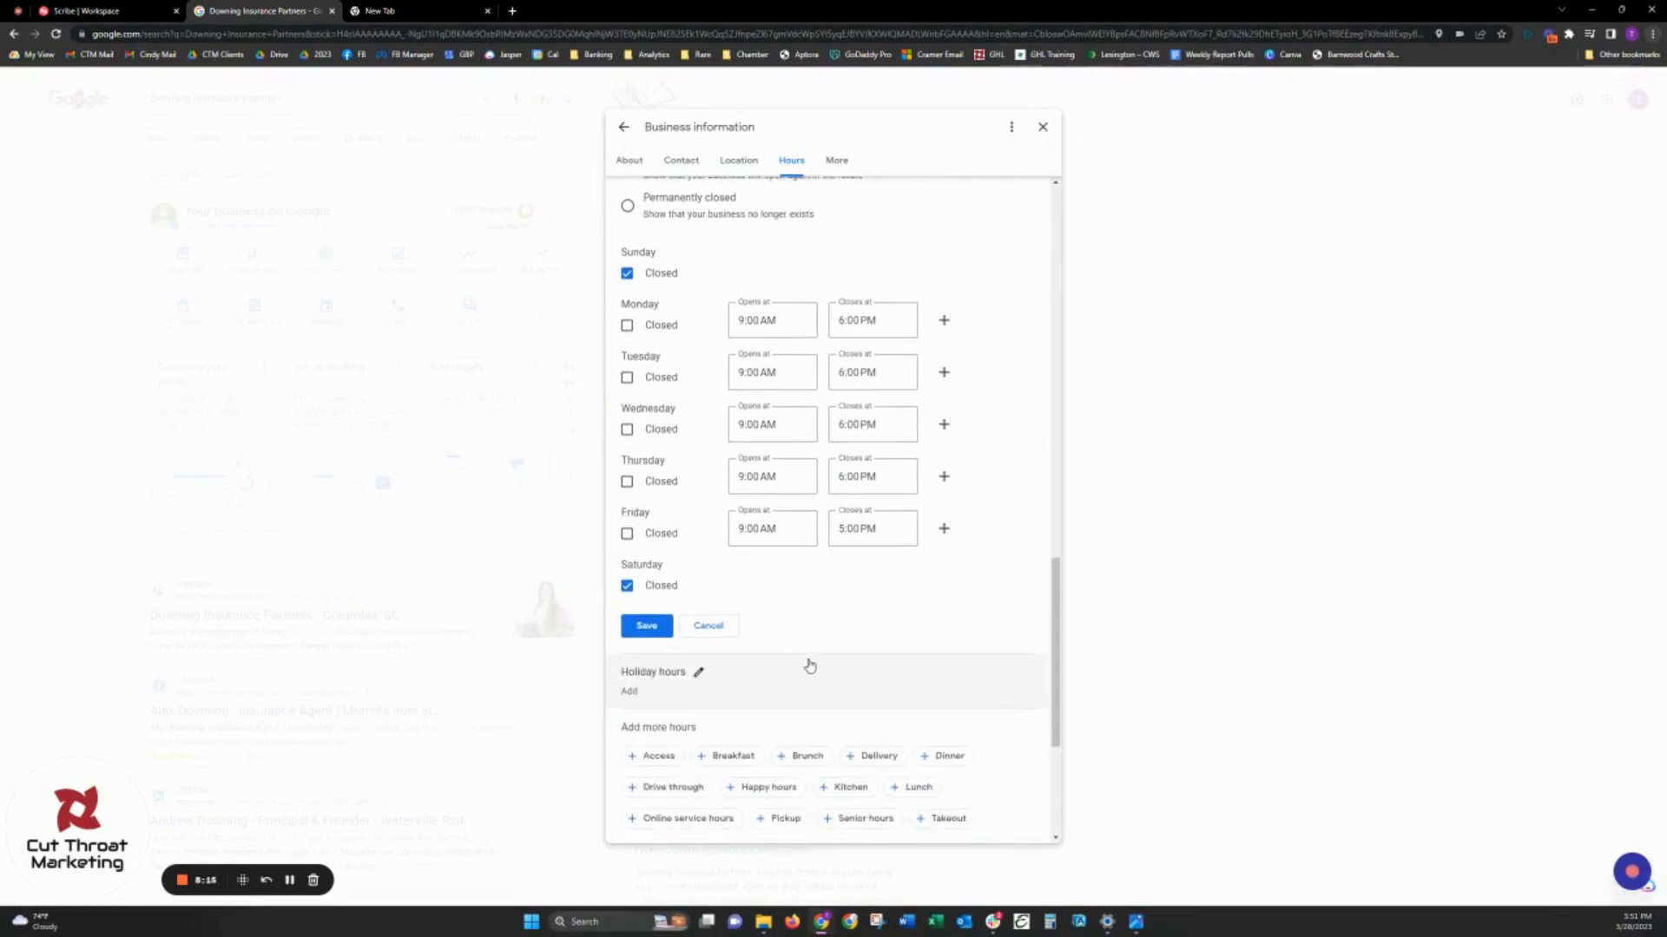
scroll(785, 482, up, 3)
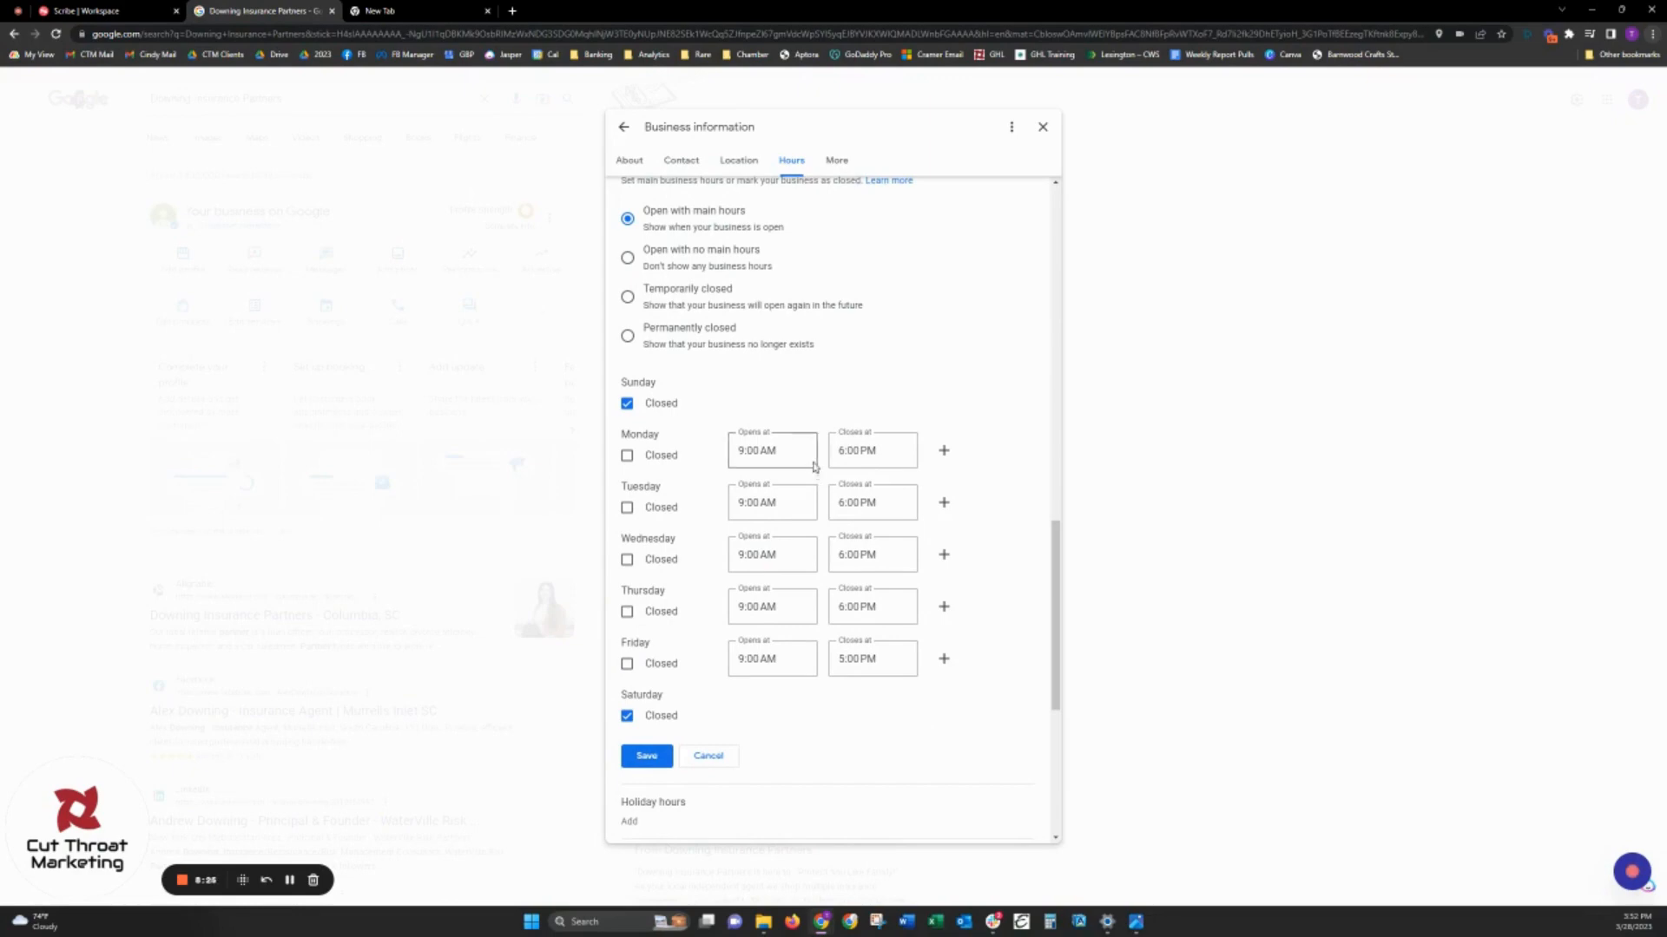
scroll(816, 469, down, 3)
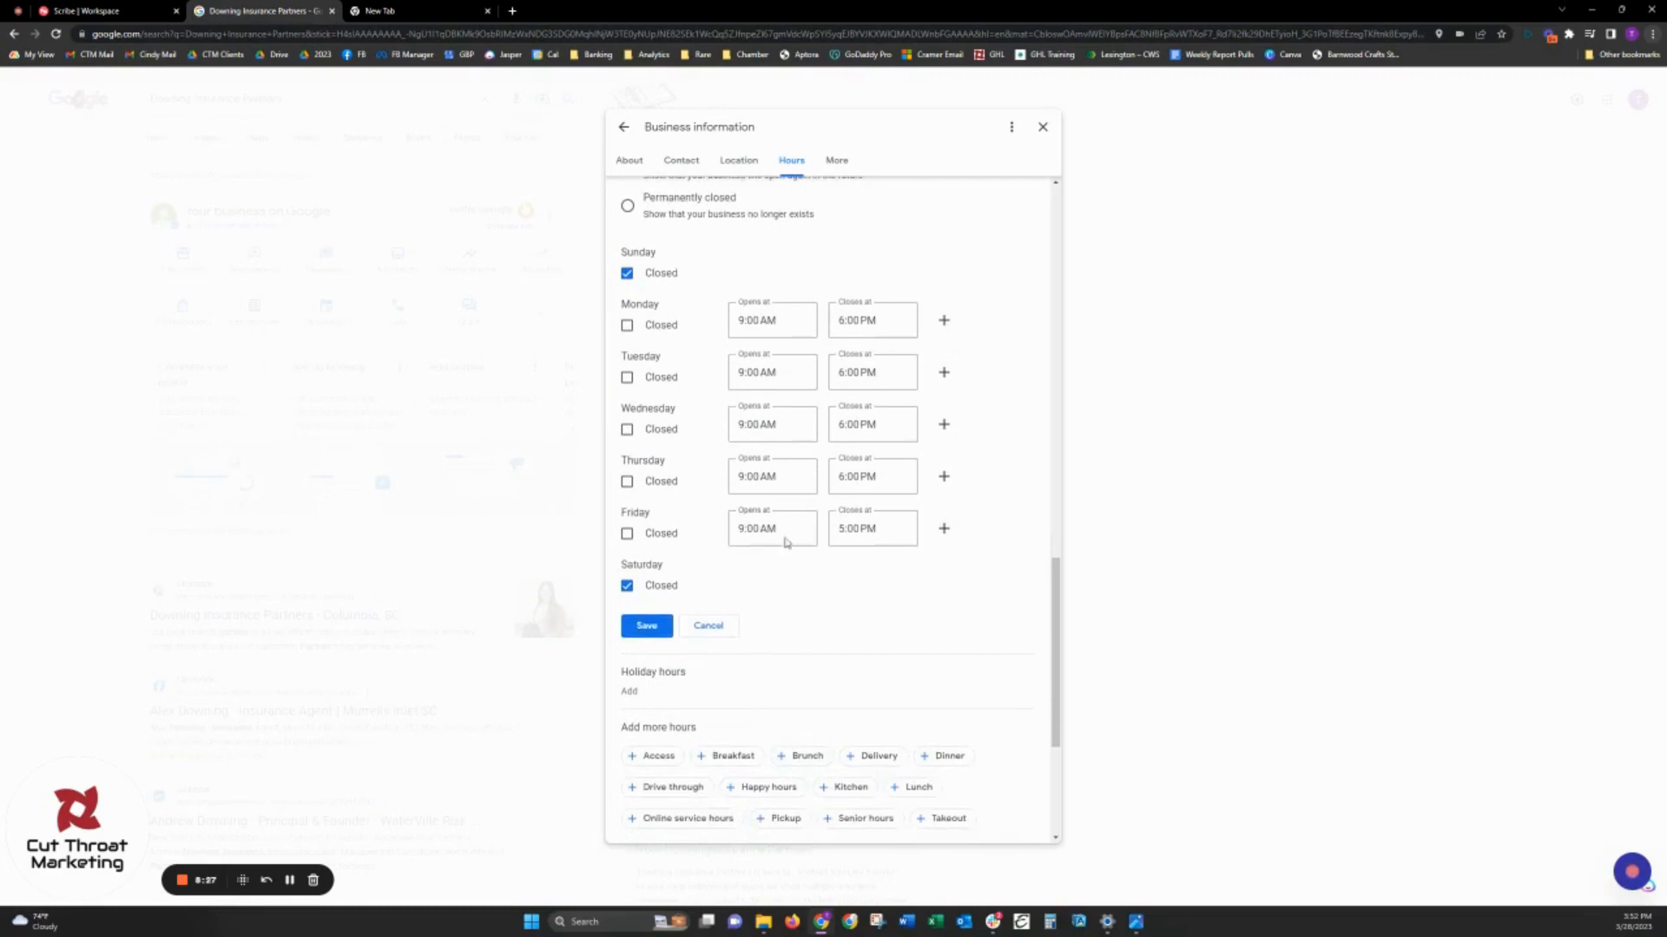
click(646, 626)
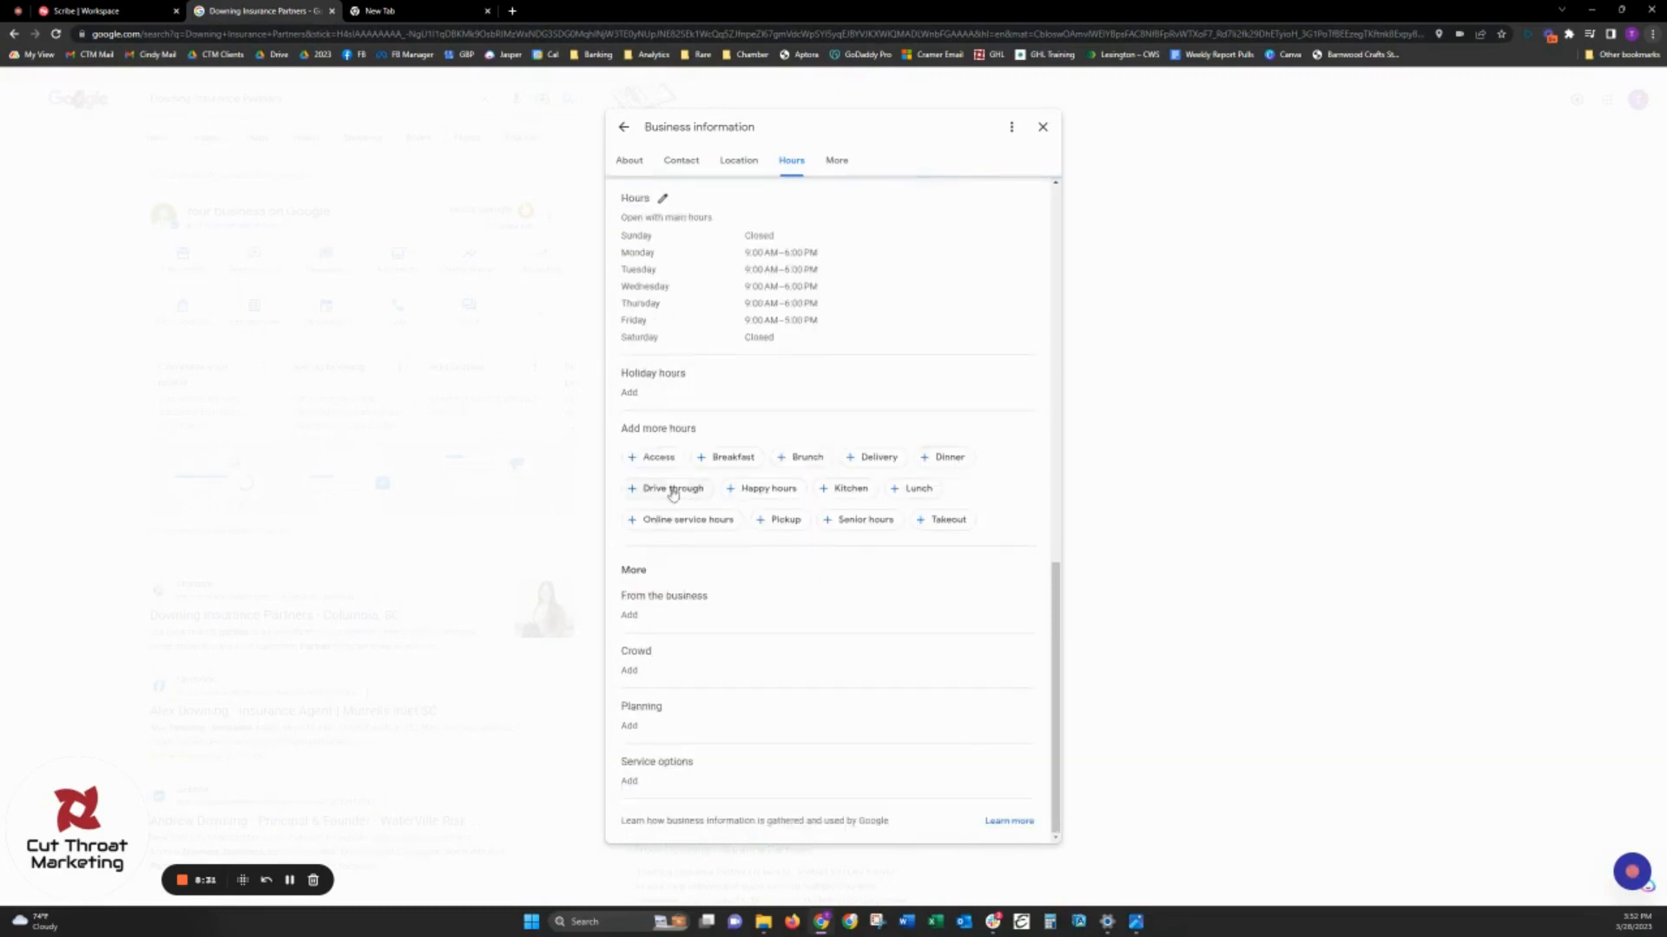
- Add 05/29/2023 as a holiday hours date, mark the business as closed that day, and save
click(687, 377)
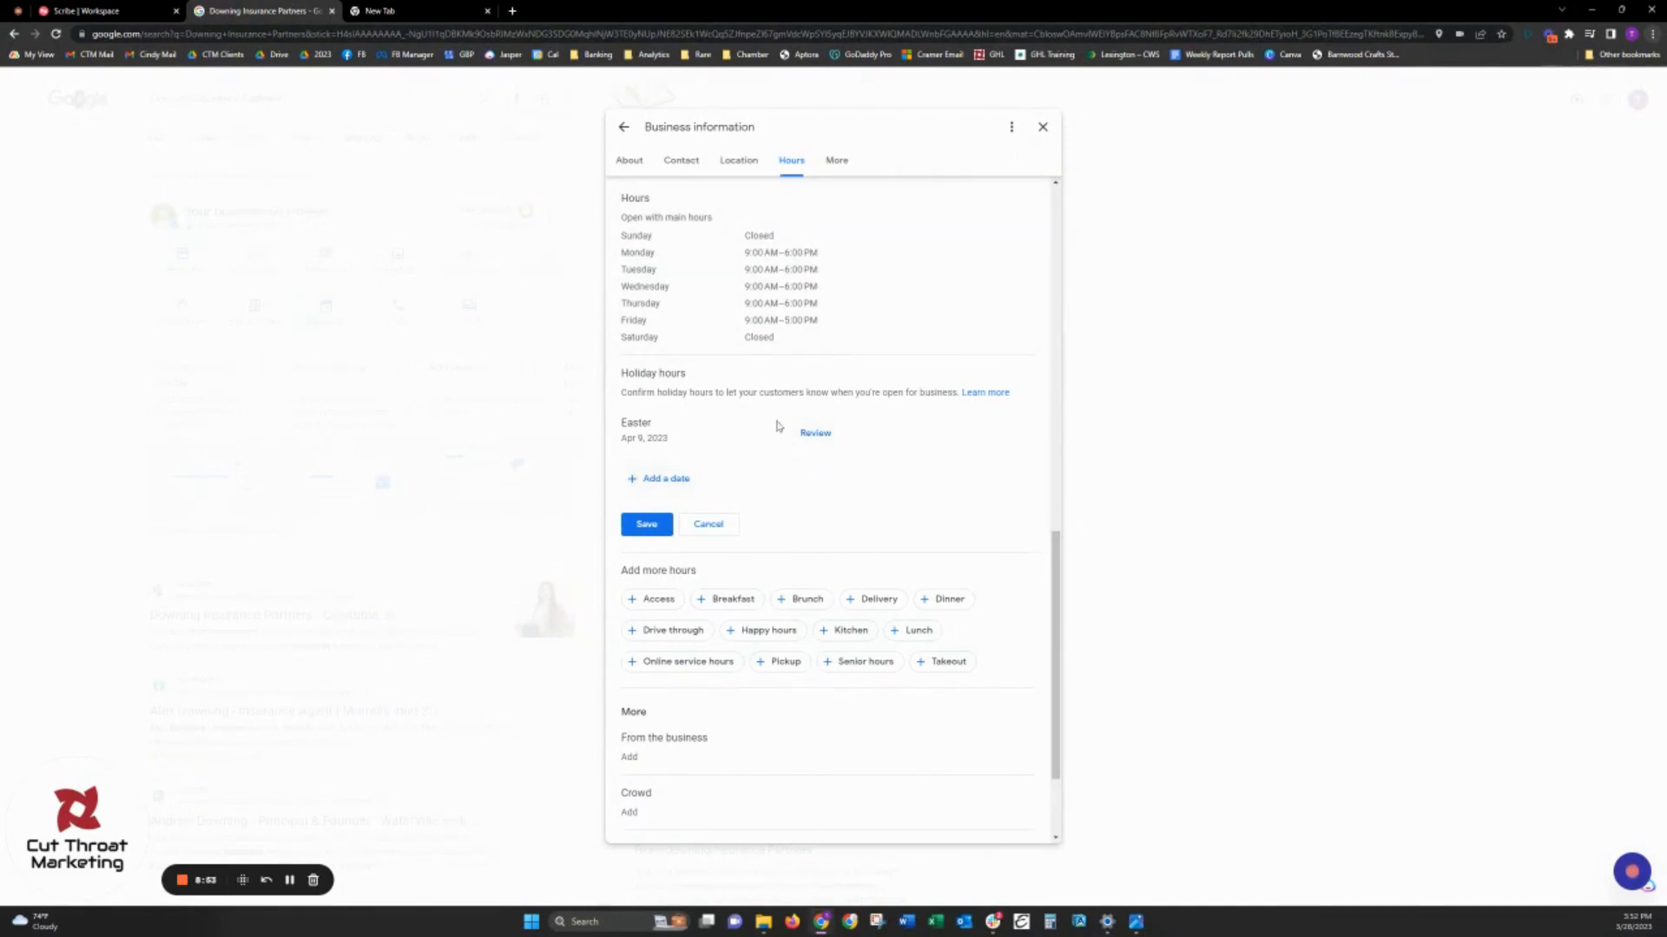
click(681, 479)
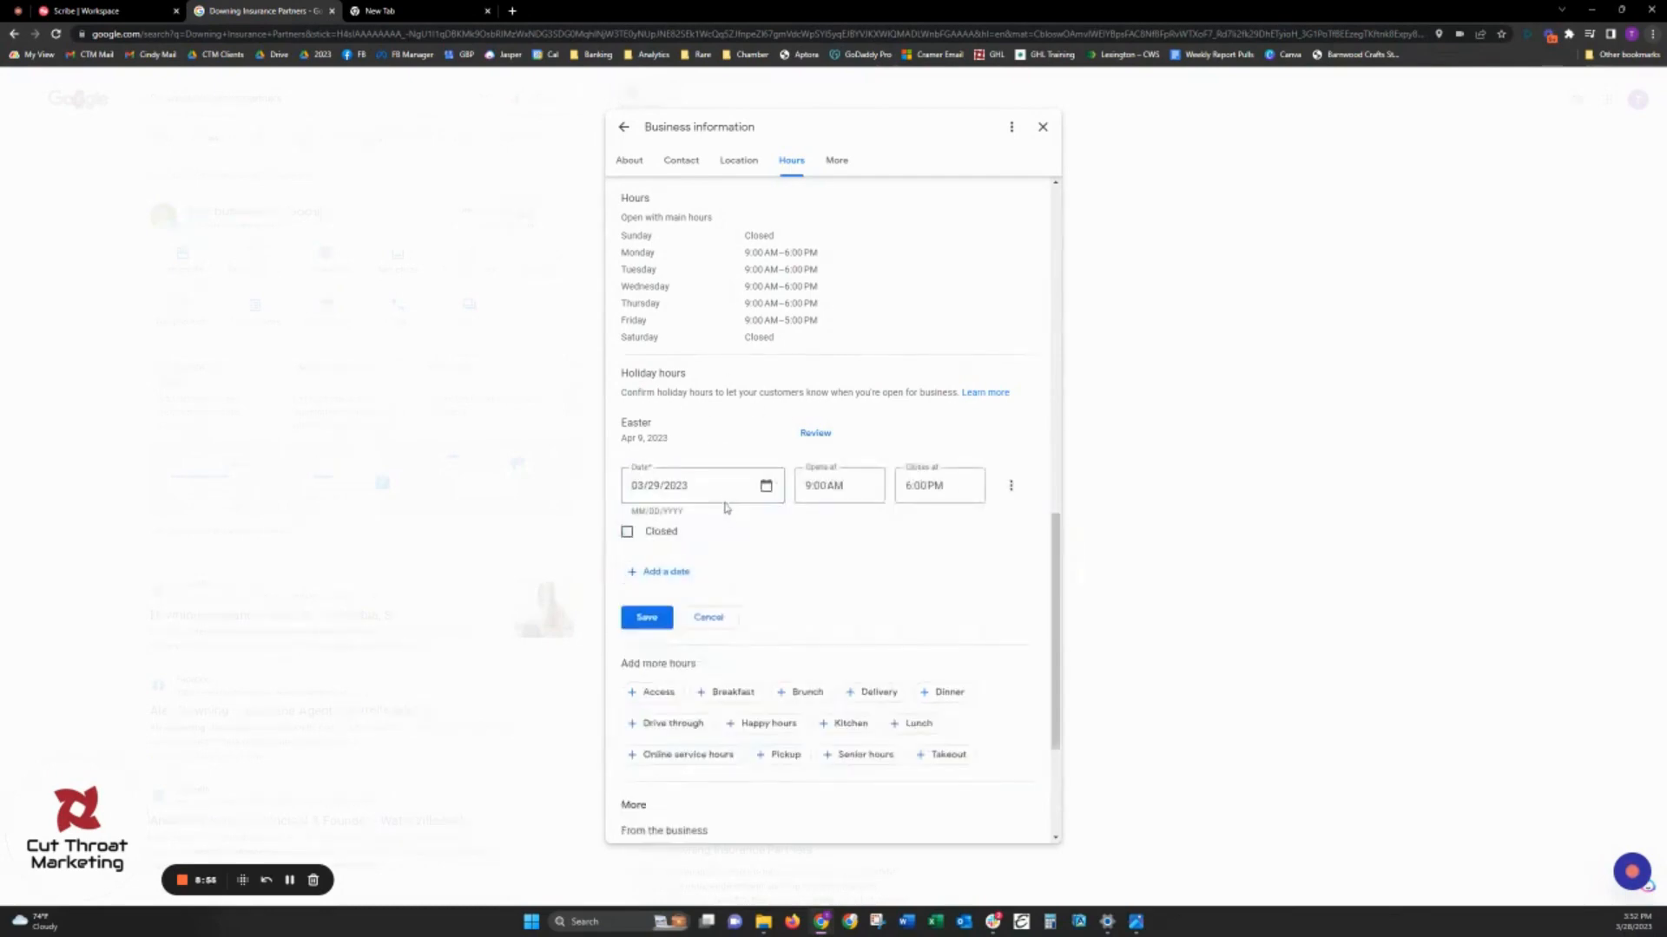
triple_click(733, 482)
click(766, 485)
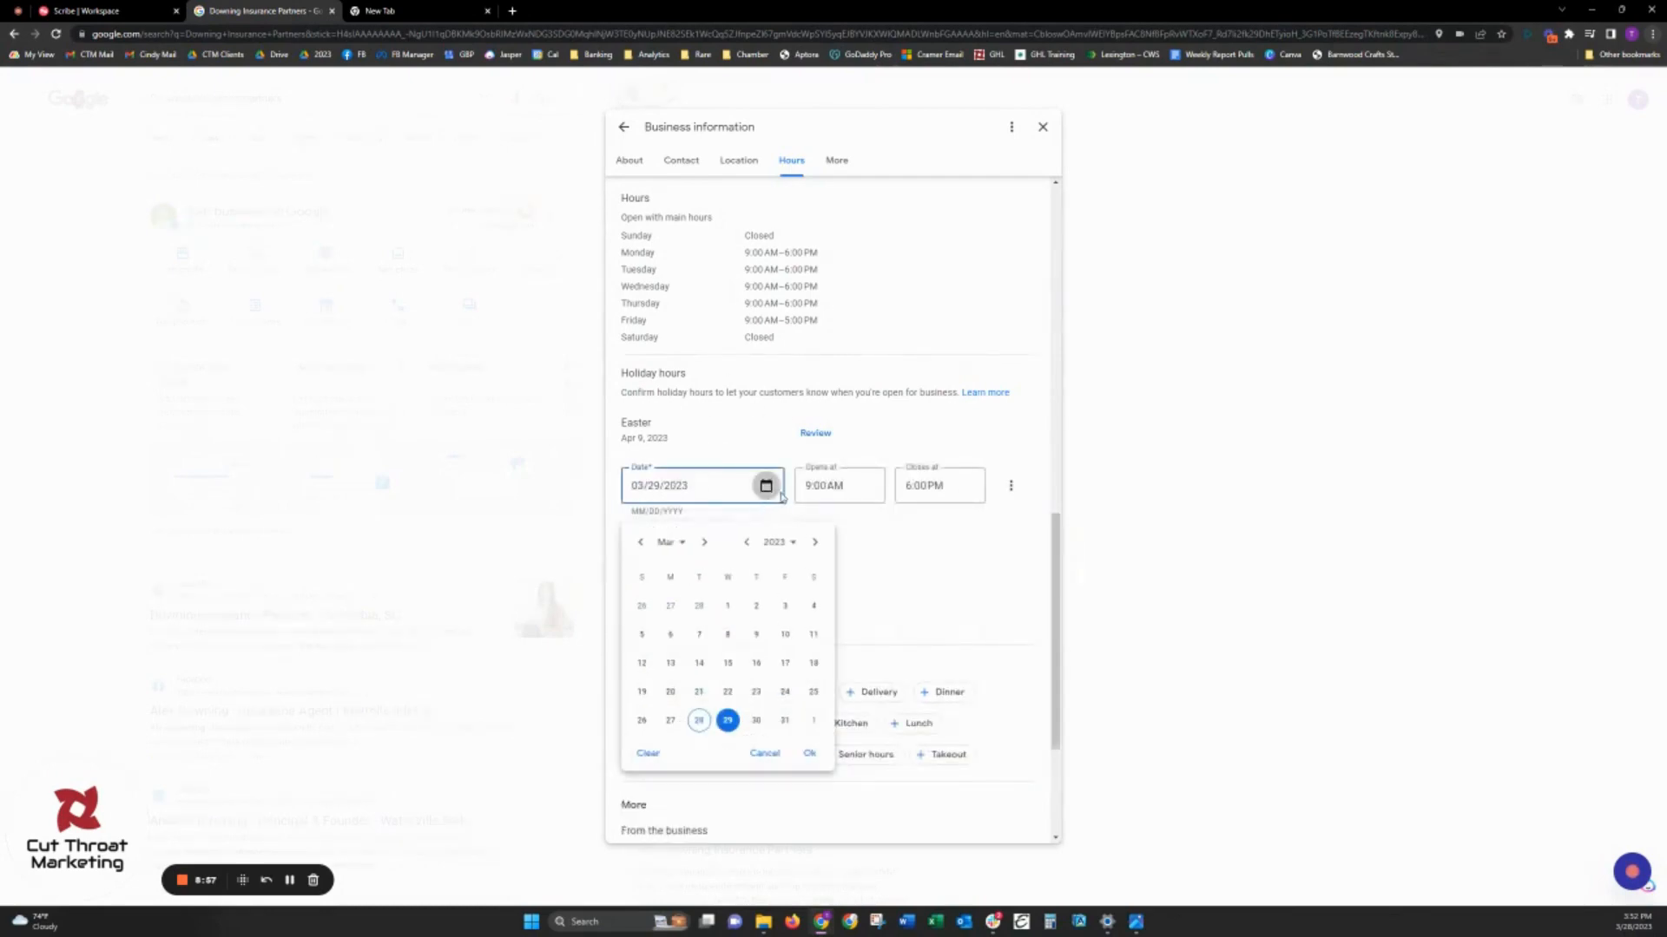
click(704, 542)
click(704, 542)
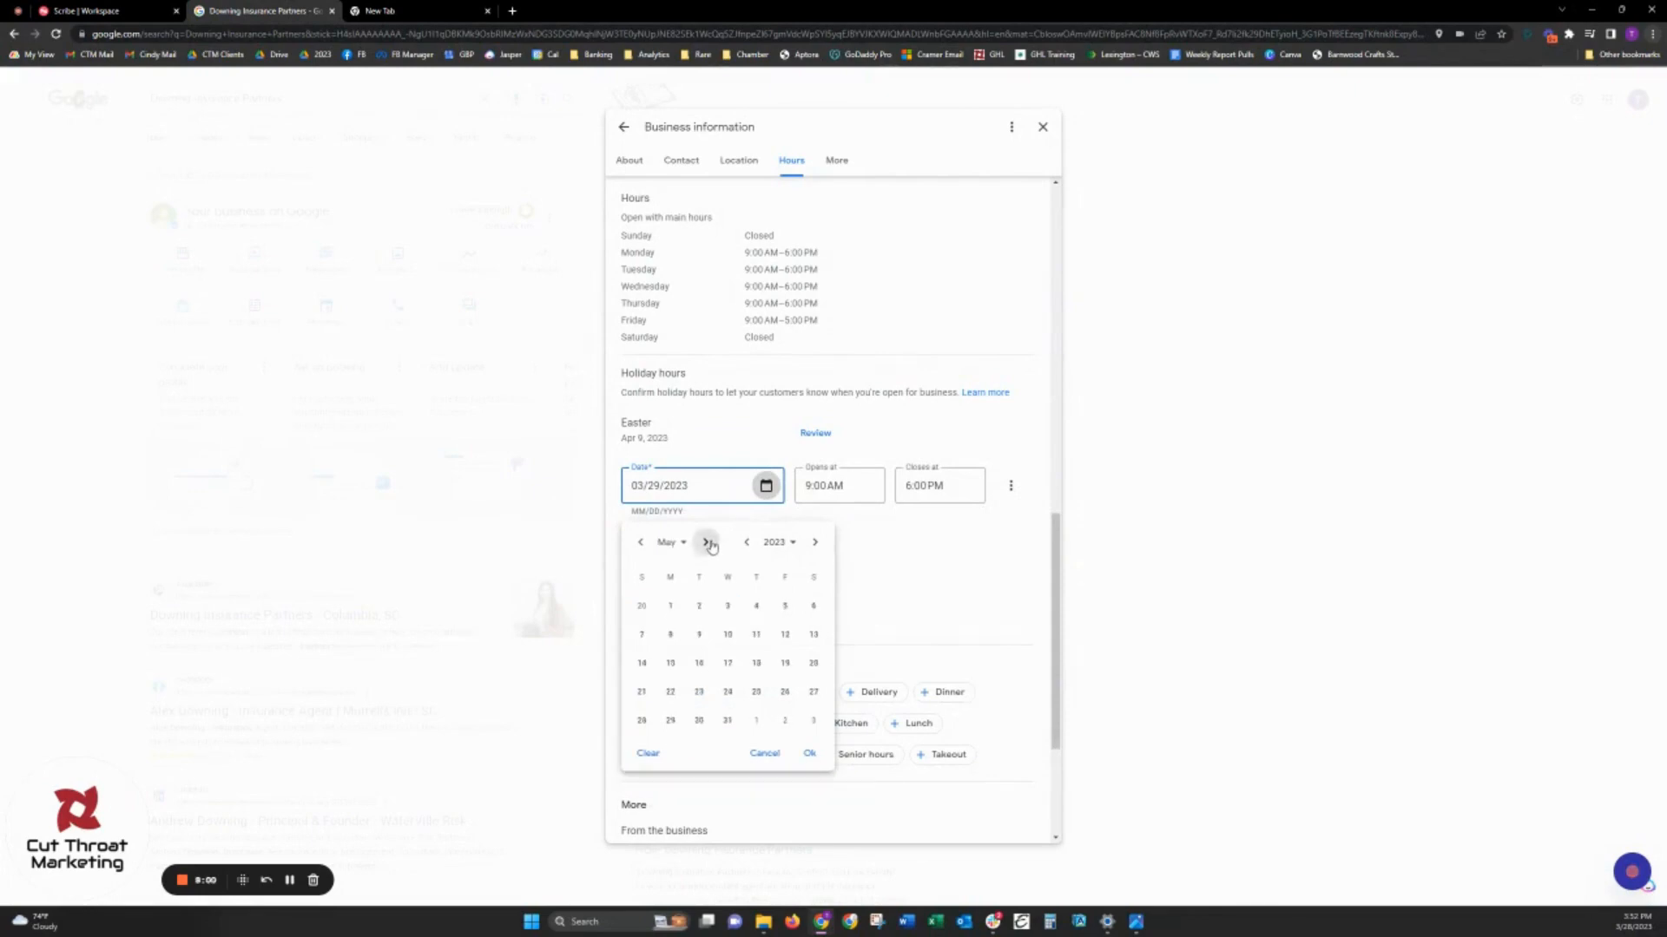
click(671, 721)
click(810, 753)
click(627, 531)
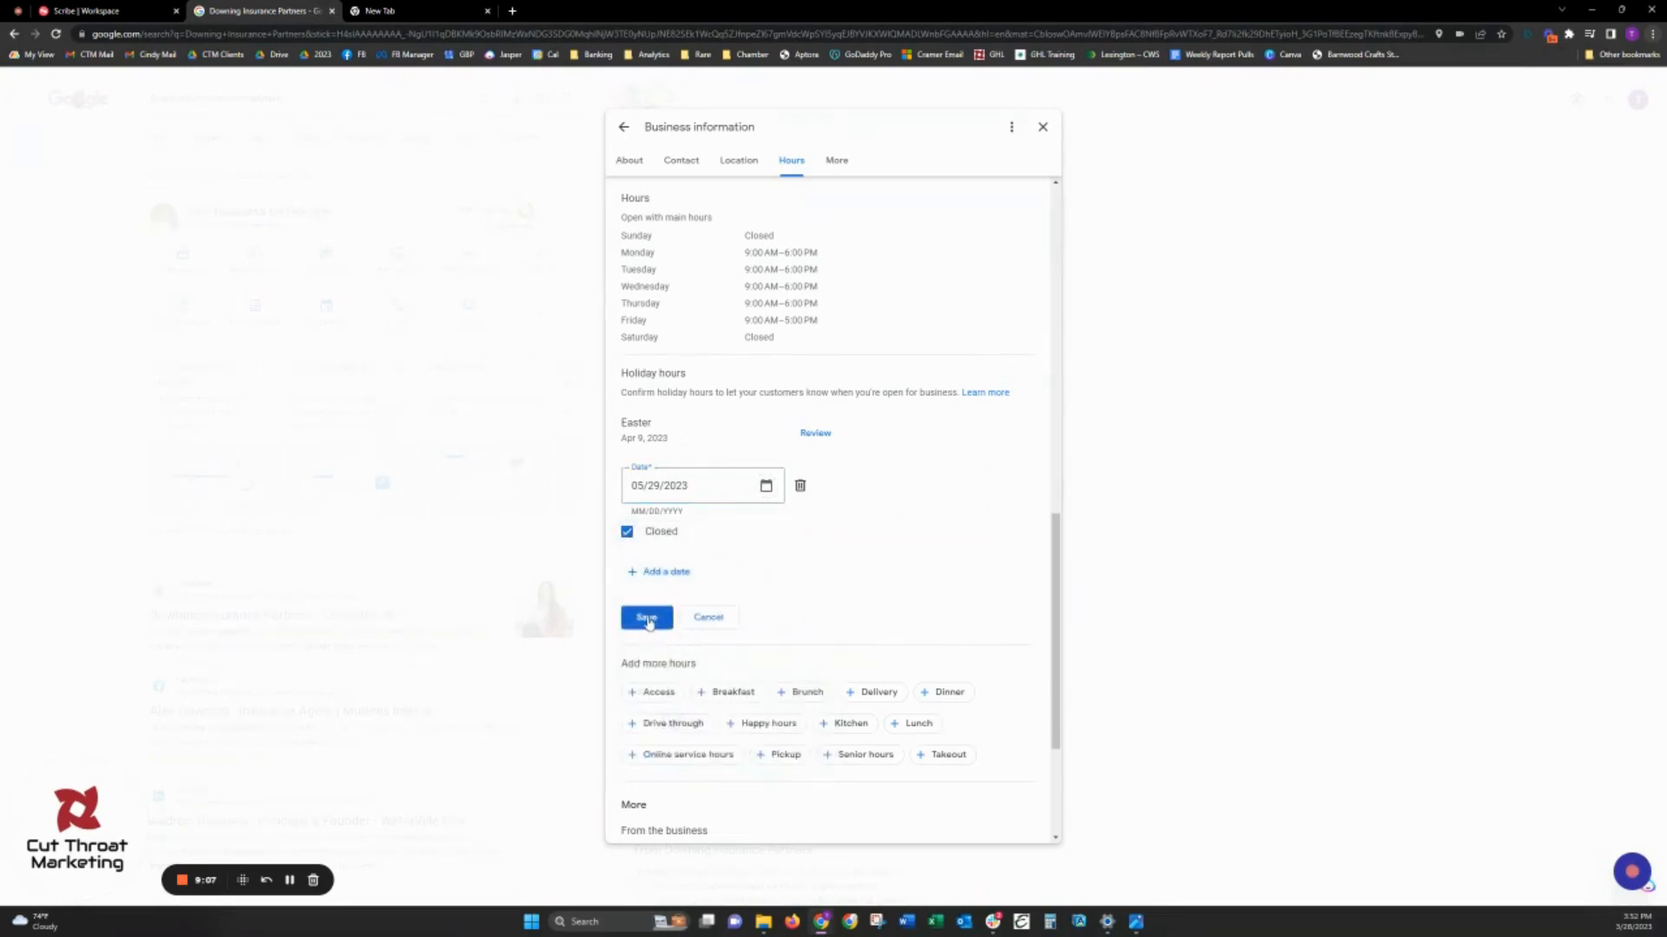
click(647, 618)
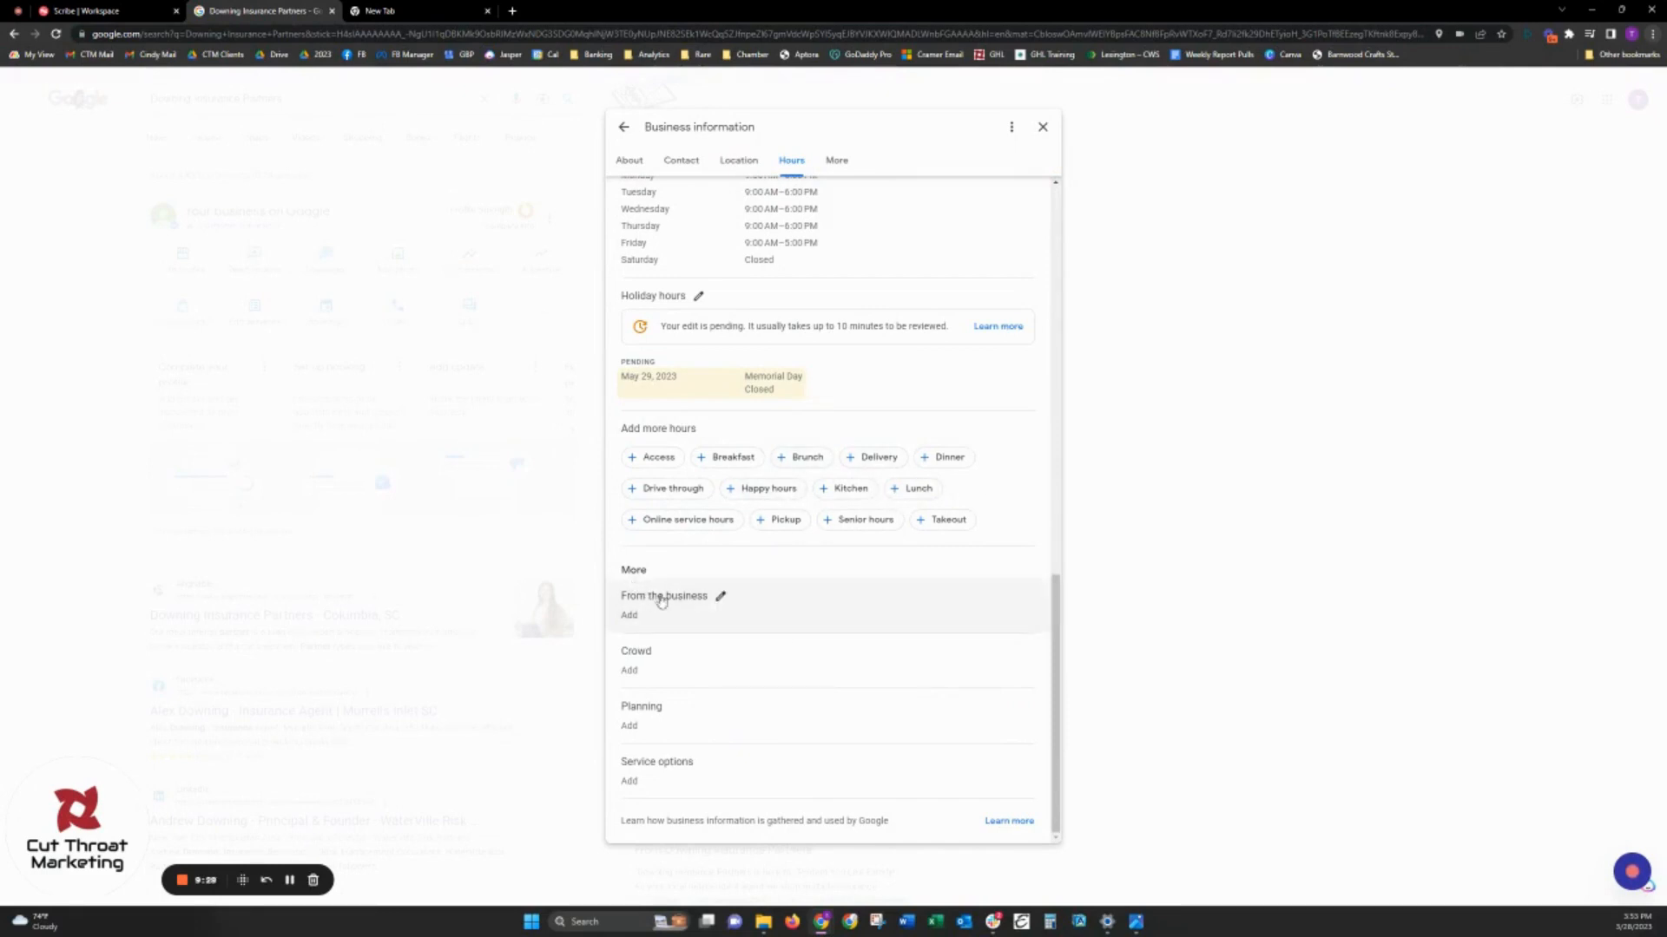
- Set the "Identifies as women-owned" attribute to Yes under From the business and save it
click(720, 597)
scroll(846, 630, down, 2)
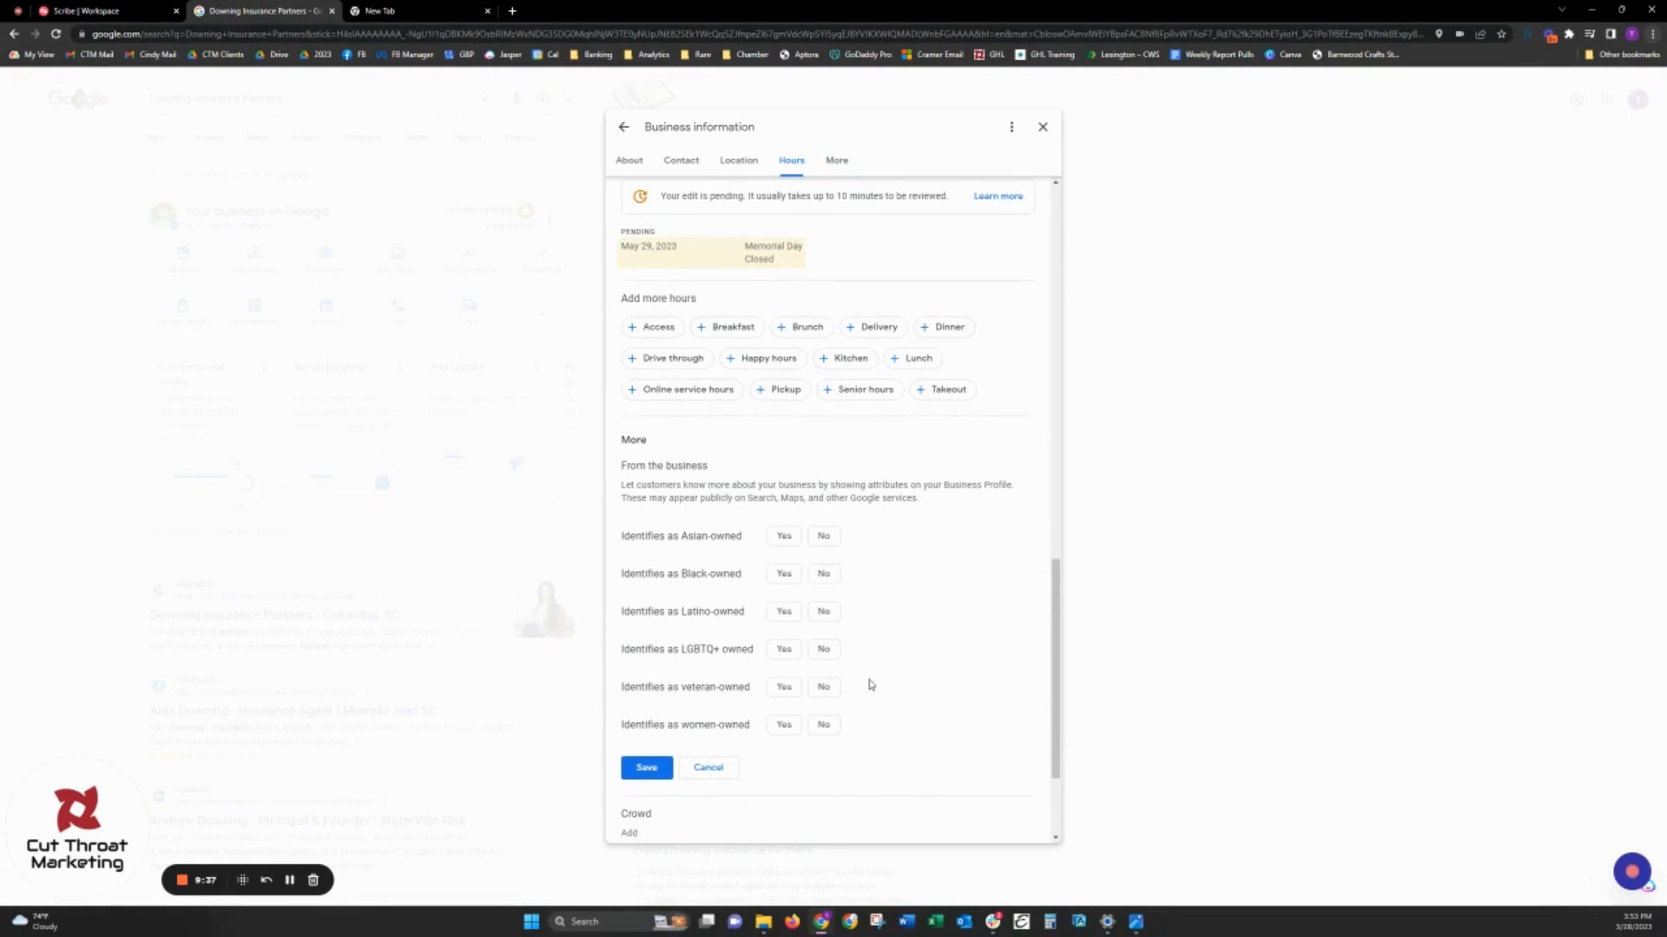
click(784, 727)
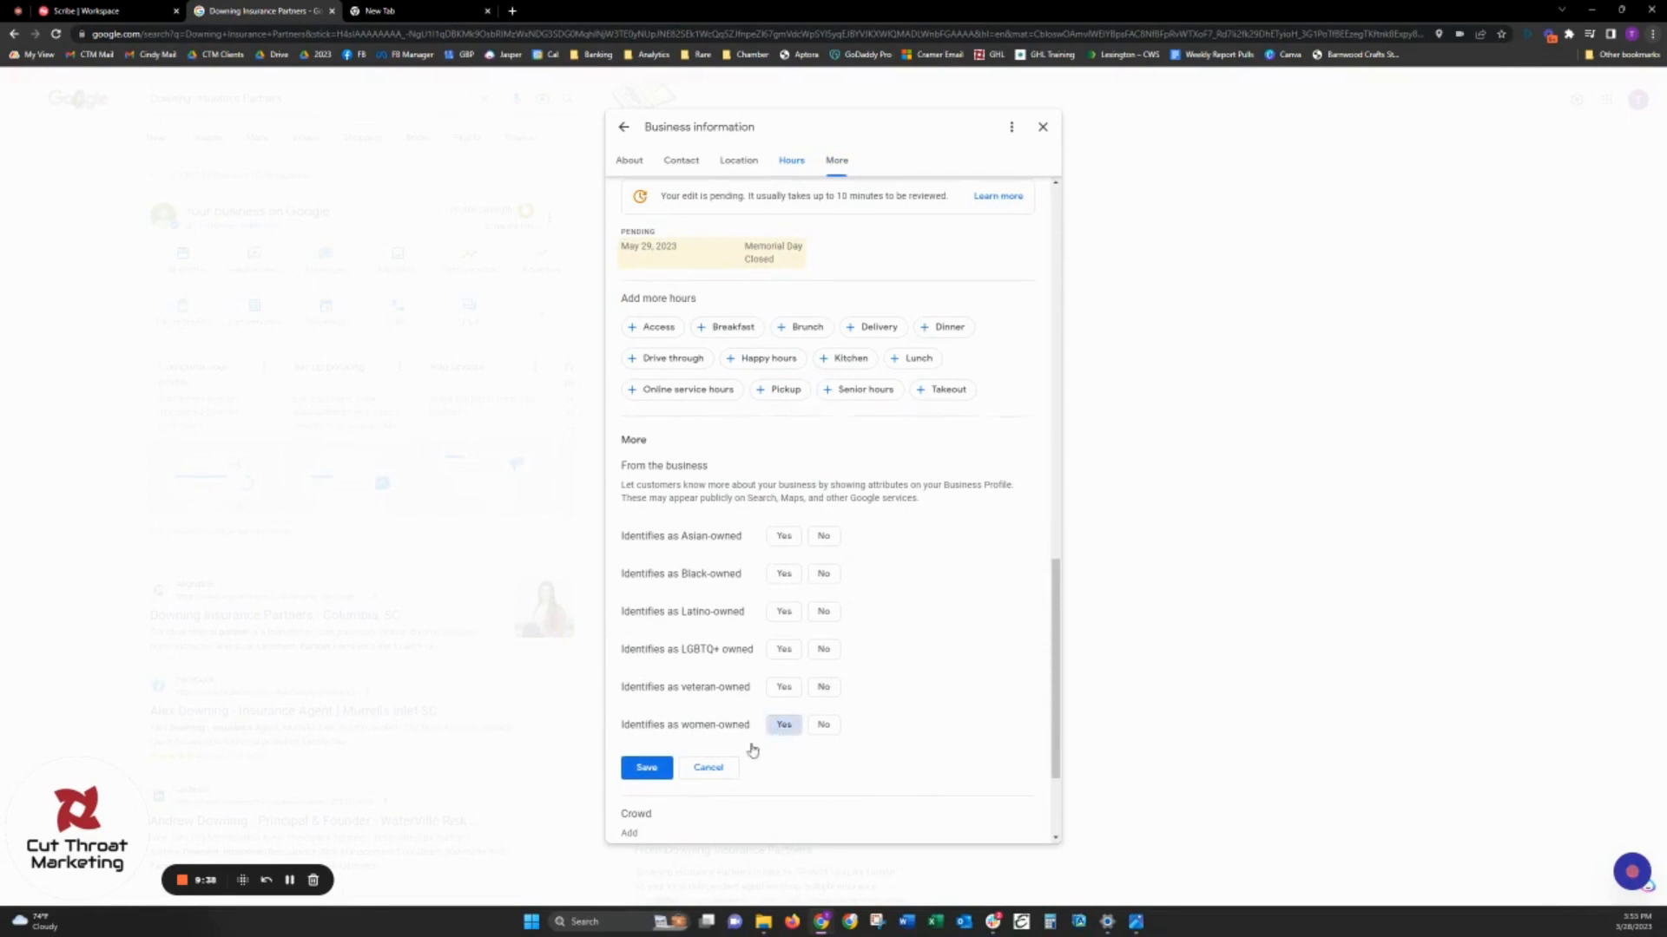
click(646, 768)
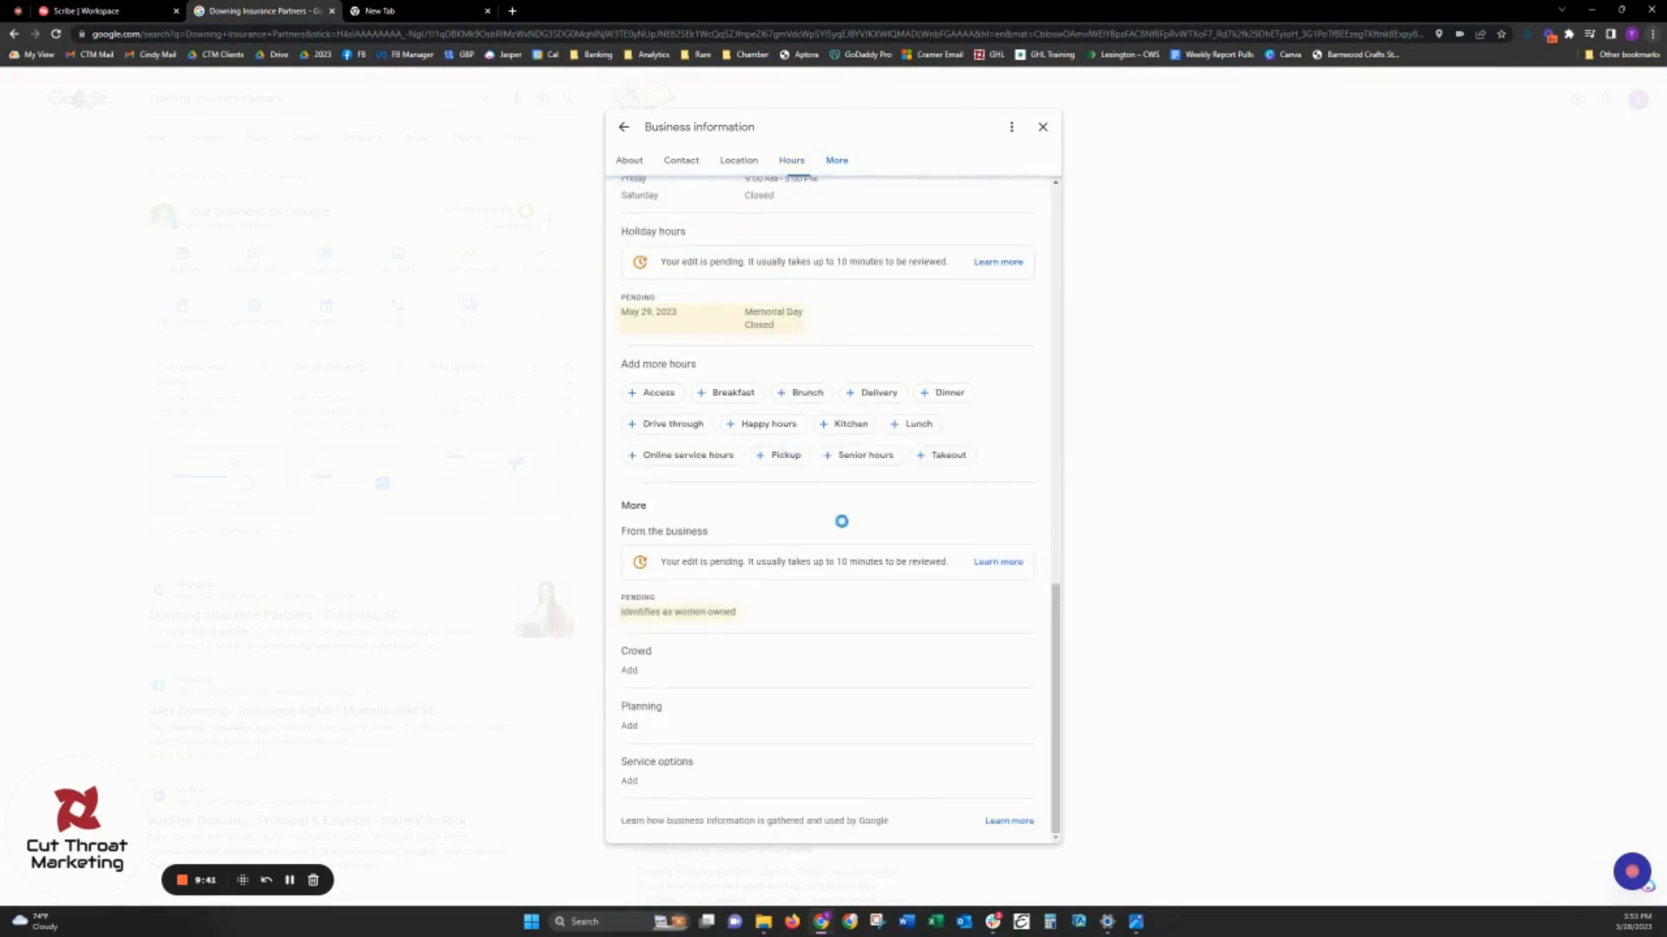
- Look at the attribute options under Crowd and Planning, cancelling both edits
click(645, 668)
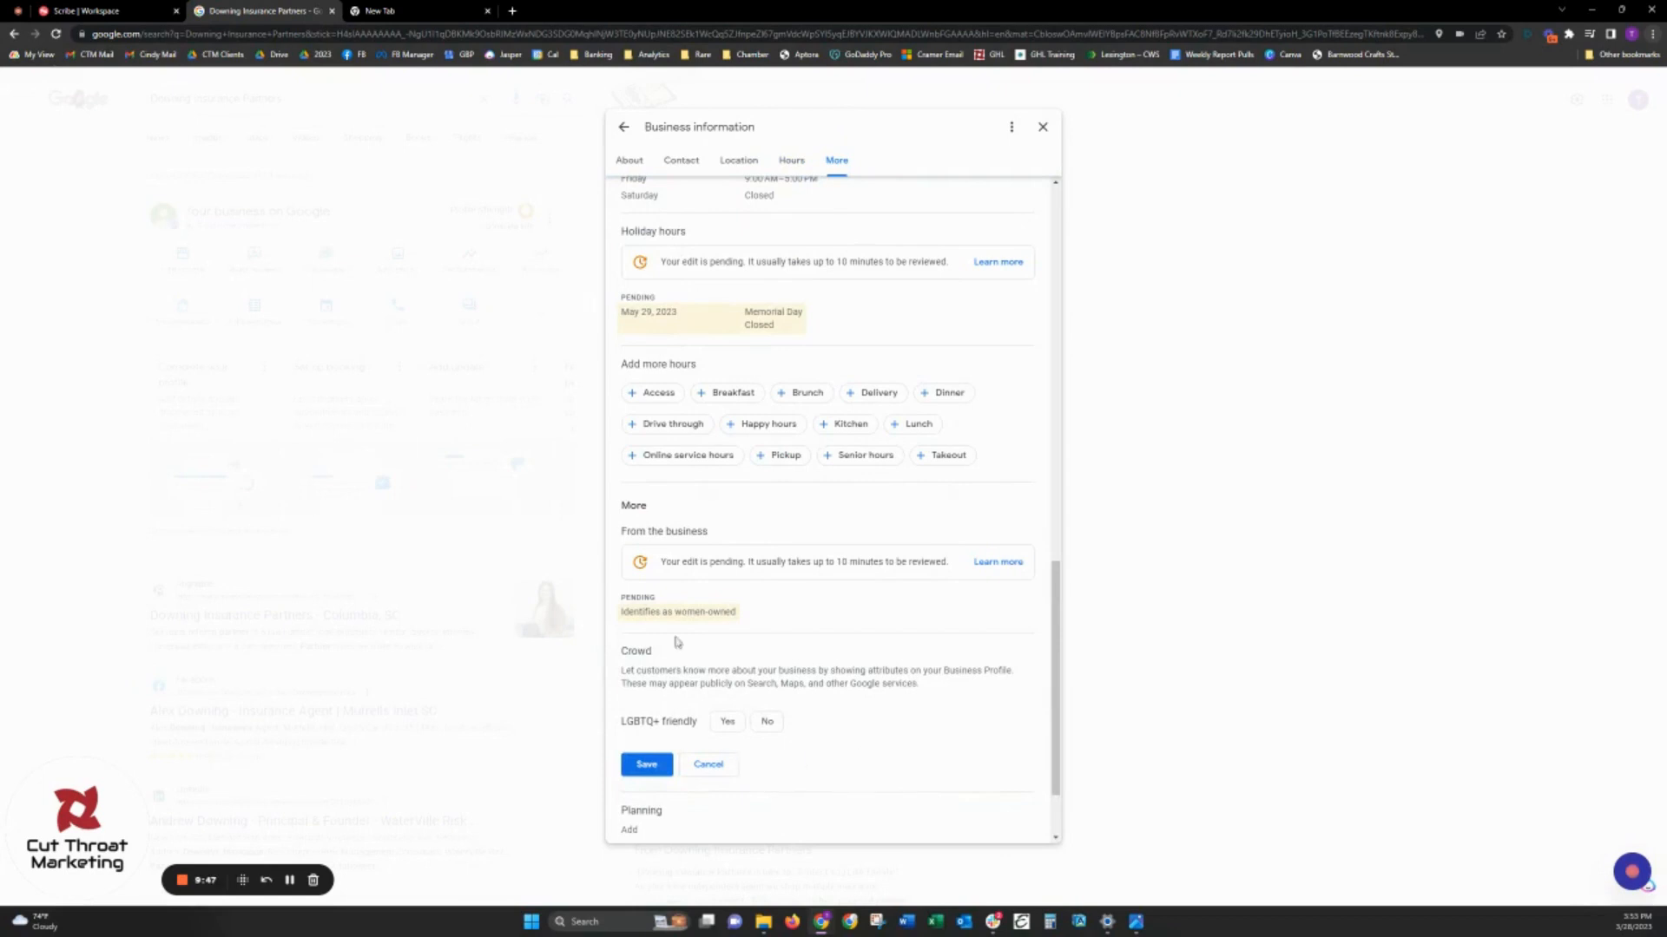
click(709, 764)
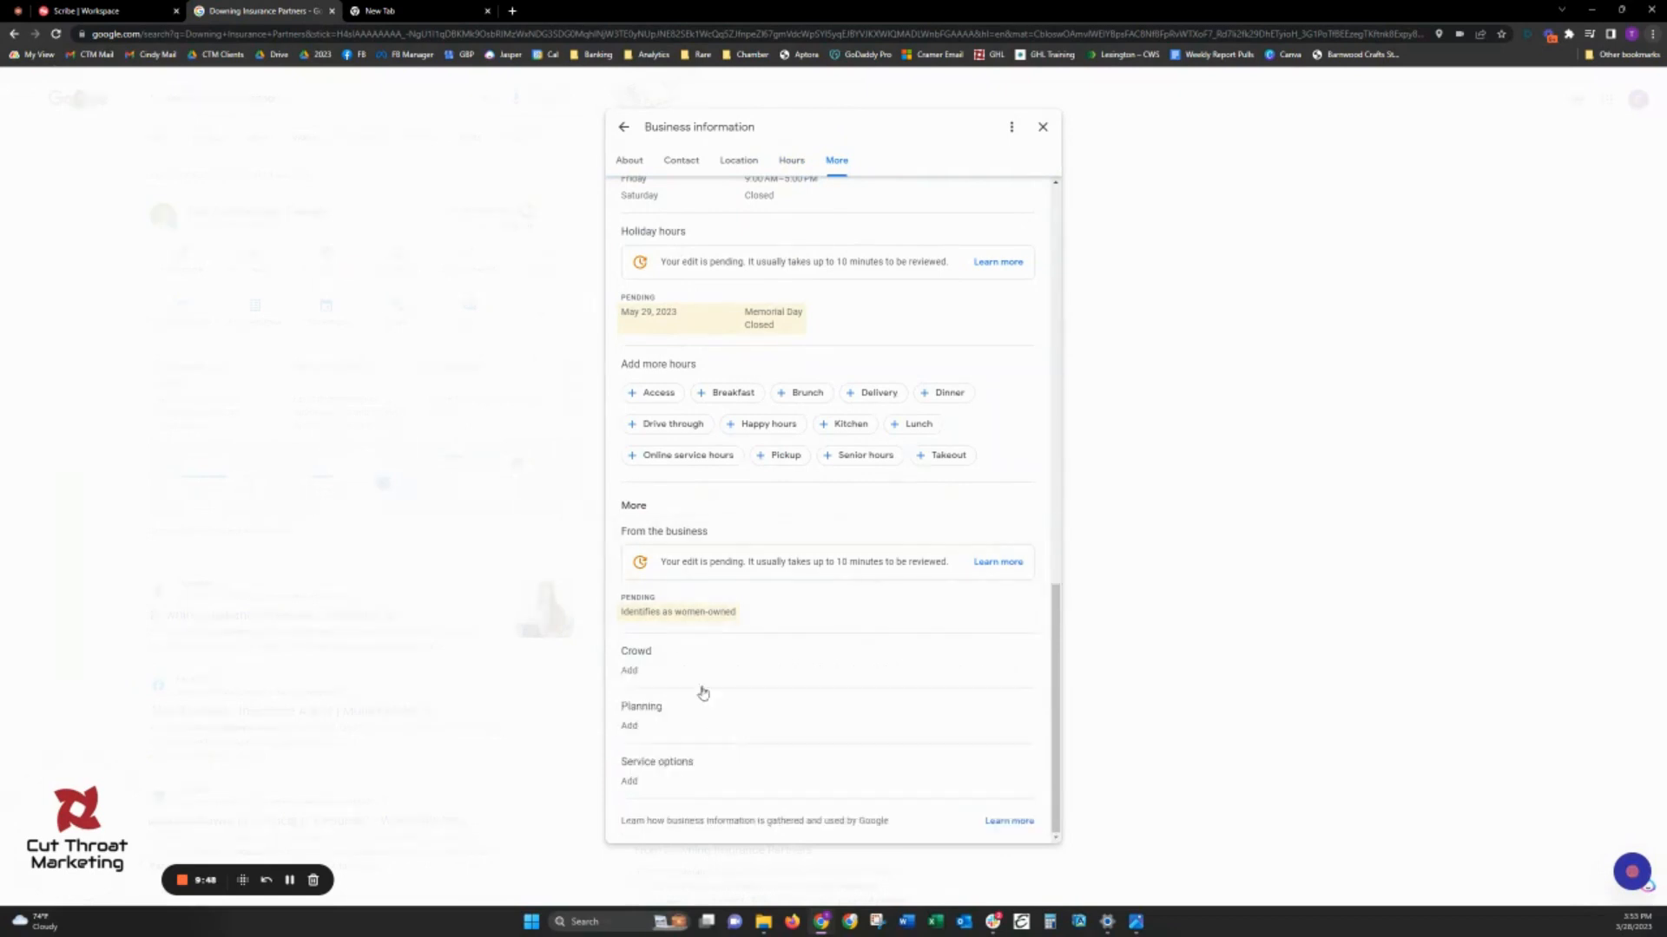
click(645, 716)
scroll(859, 760, down, 1)
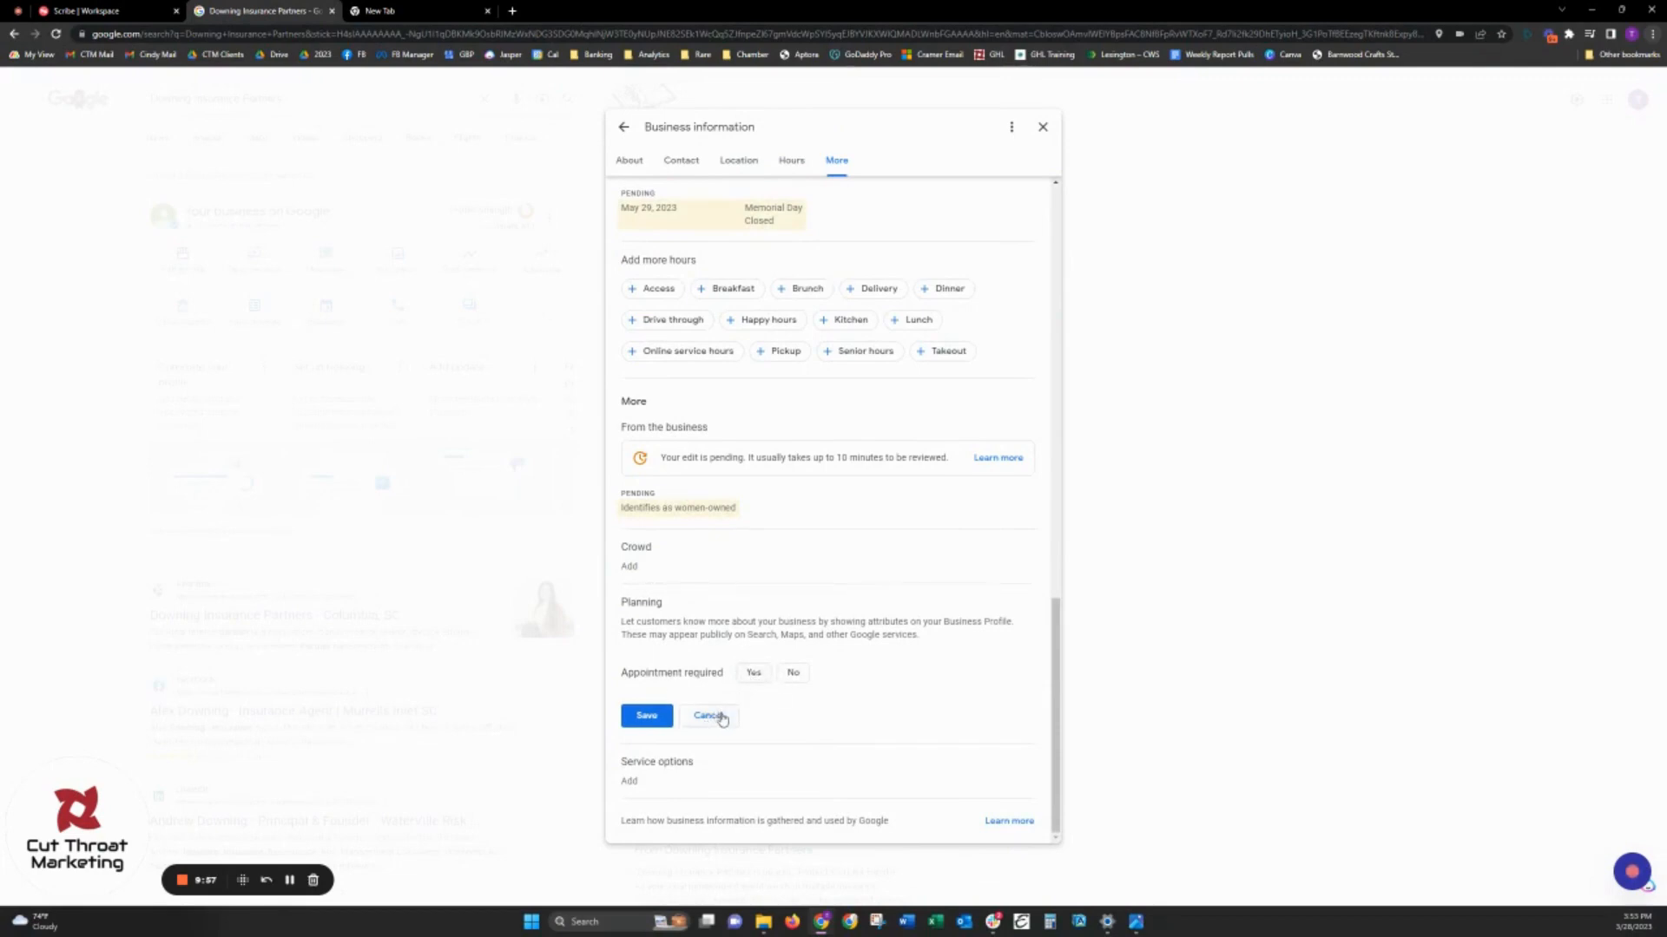
click(710, 717)
- Set "Appointment required" to No in the Planning attributes and save it
click(664, 716)
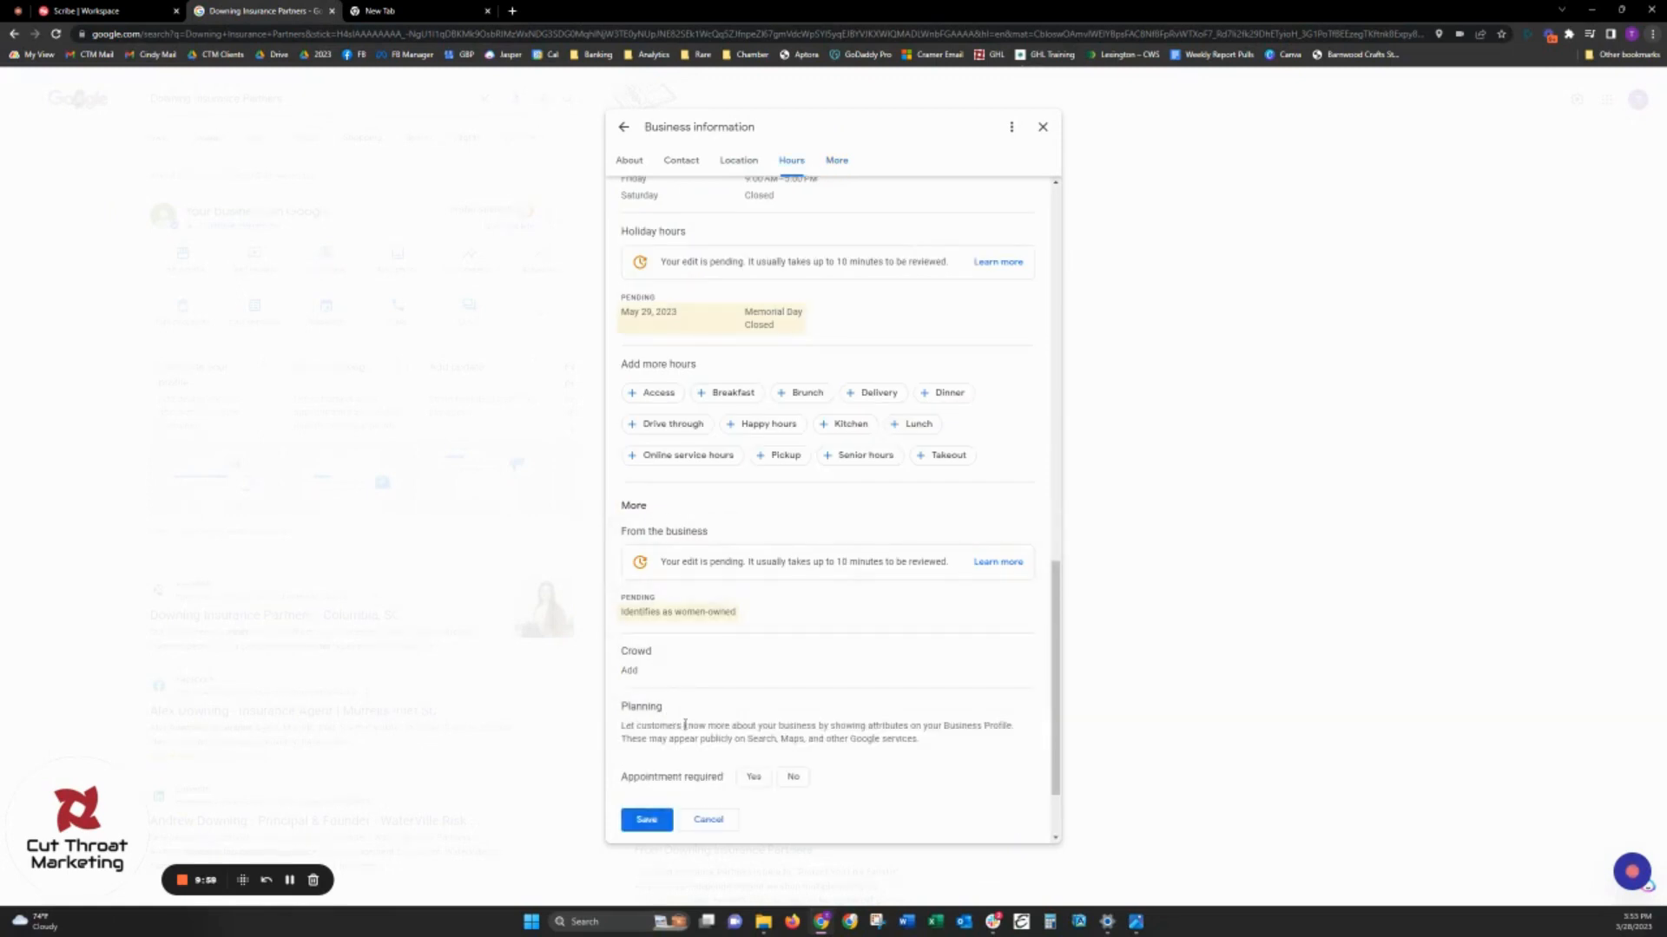
scroll(808, 719, down, 2)
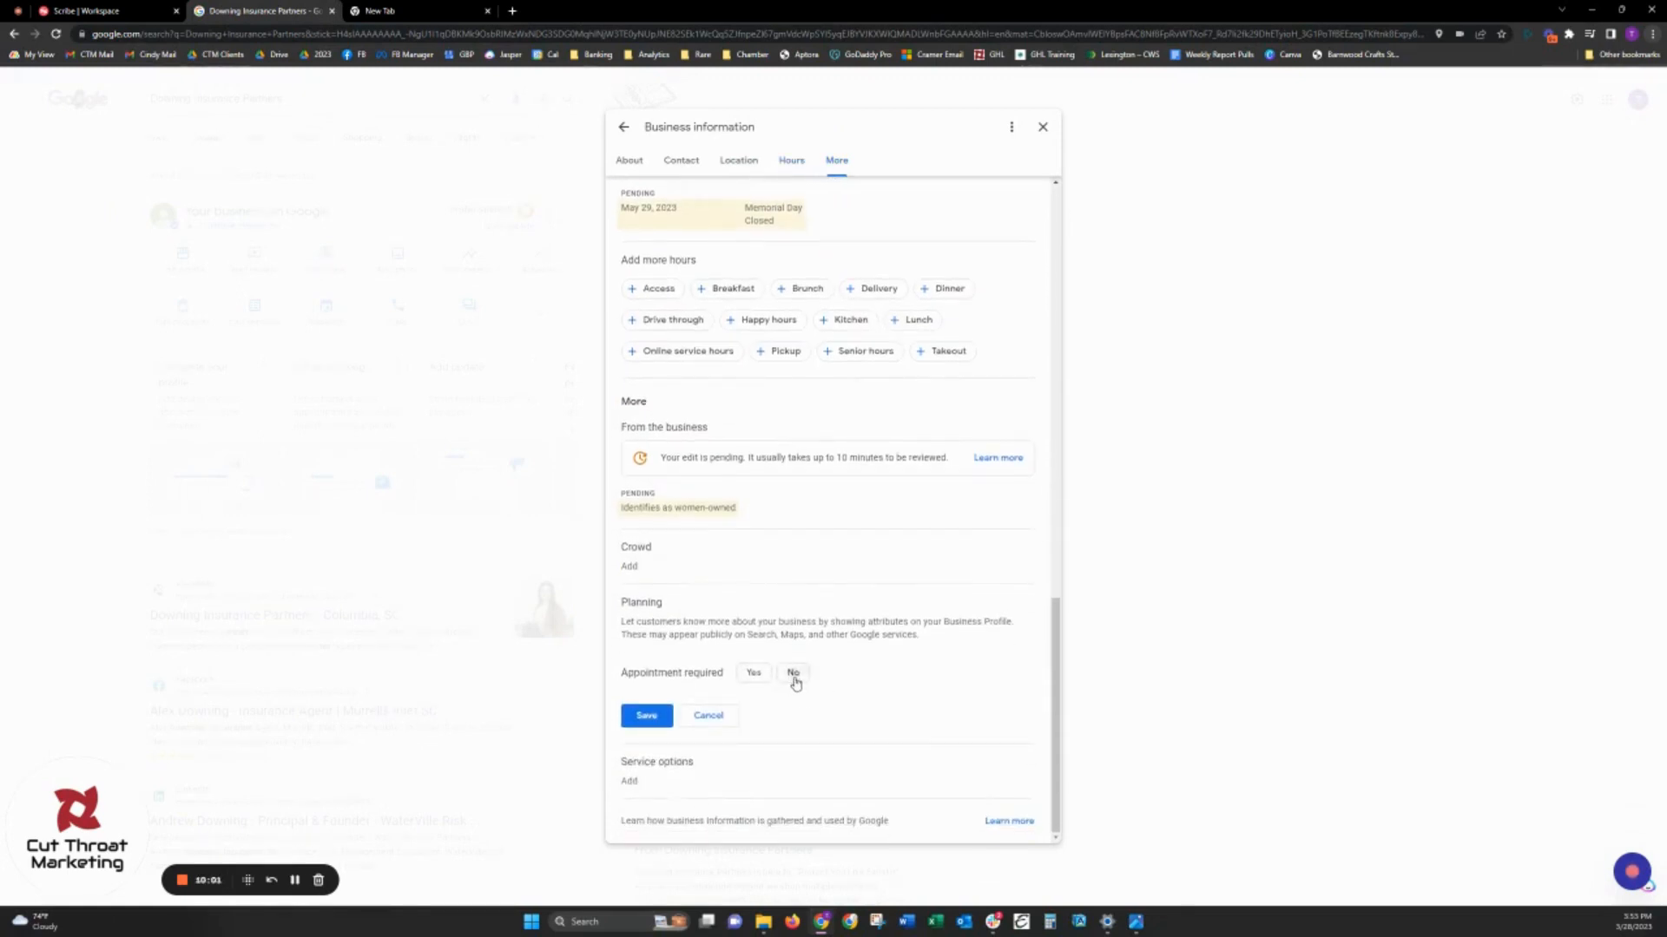
click(793, 675)
click(646, 719)
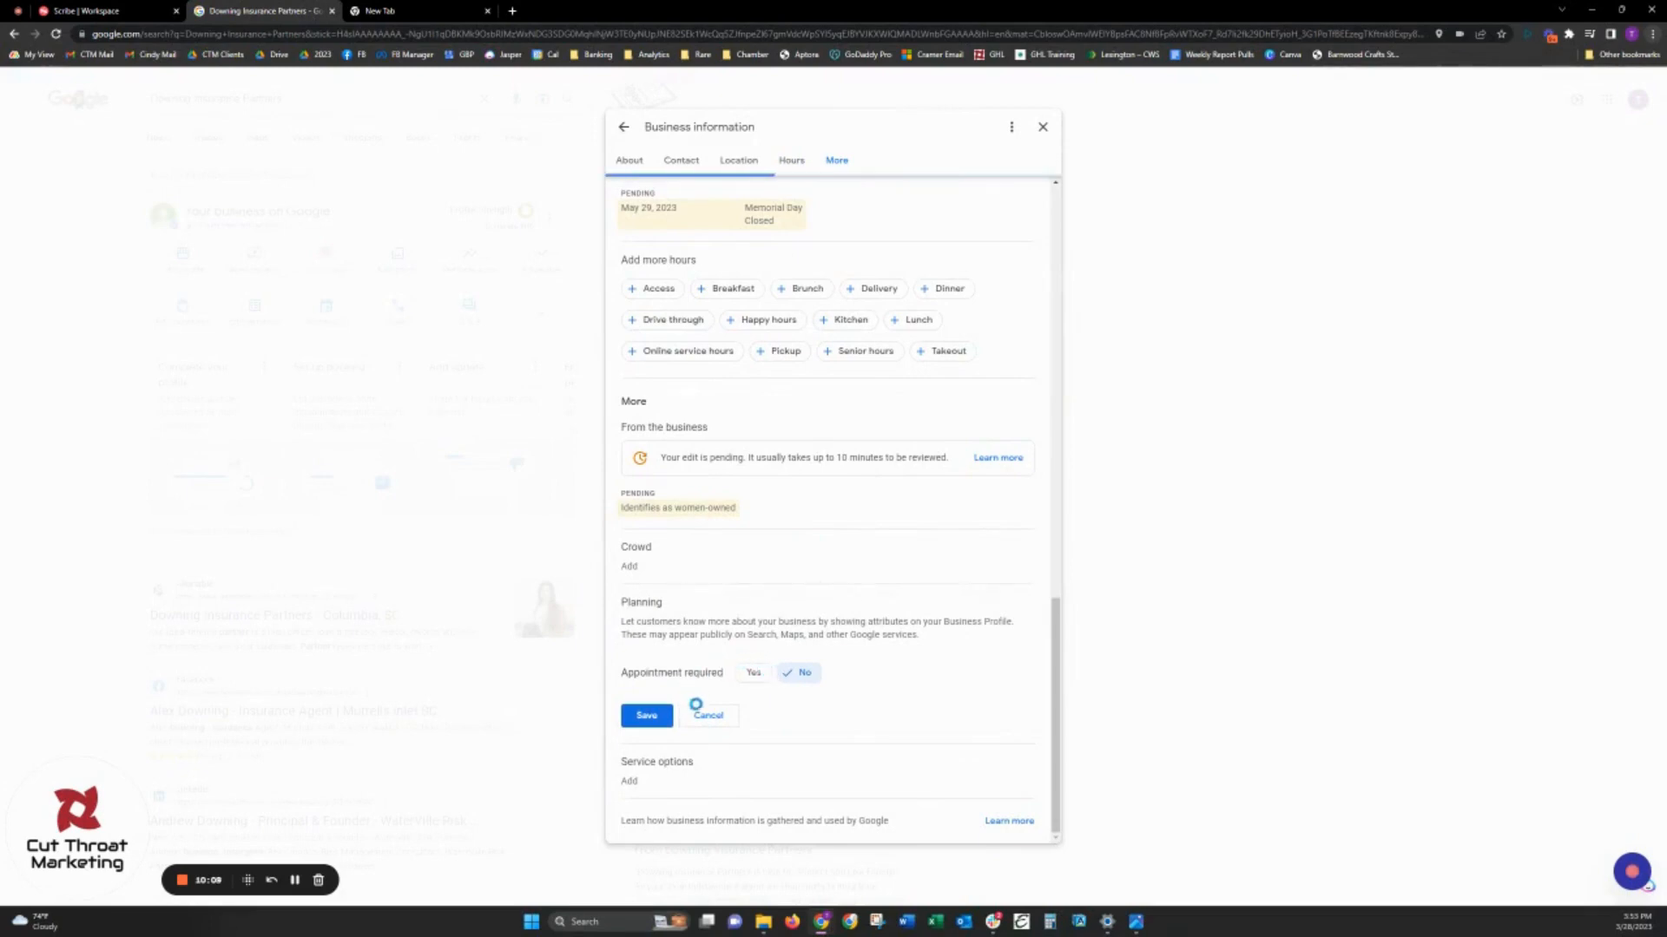
- Set "Offers online appointments" to Yes in the Service options and save it
click(677, 755)
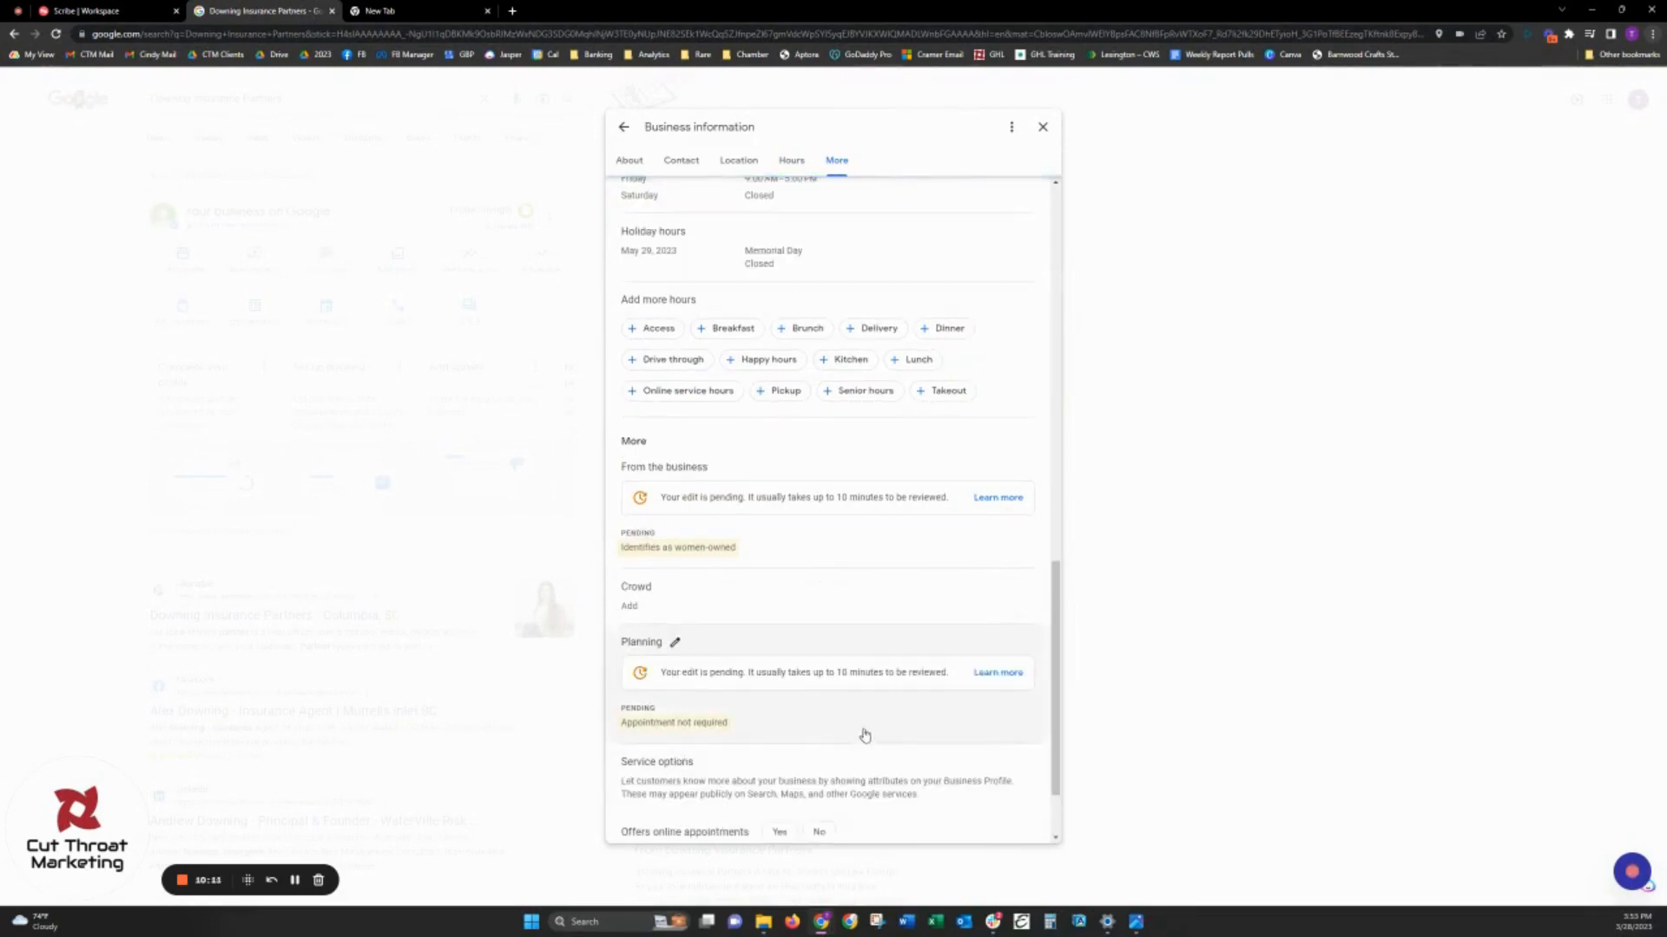
scroll(953, 676, down, 1)
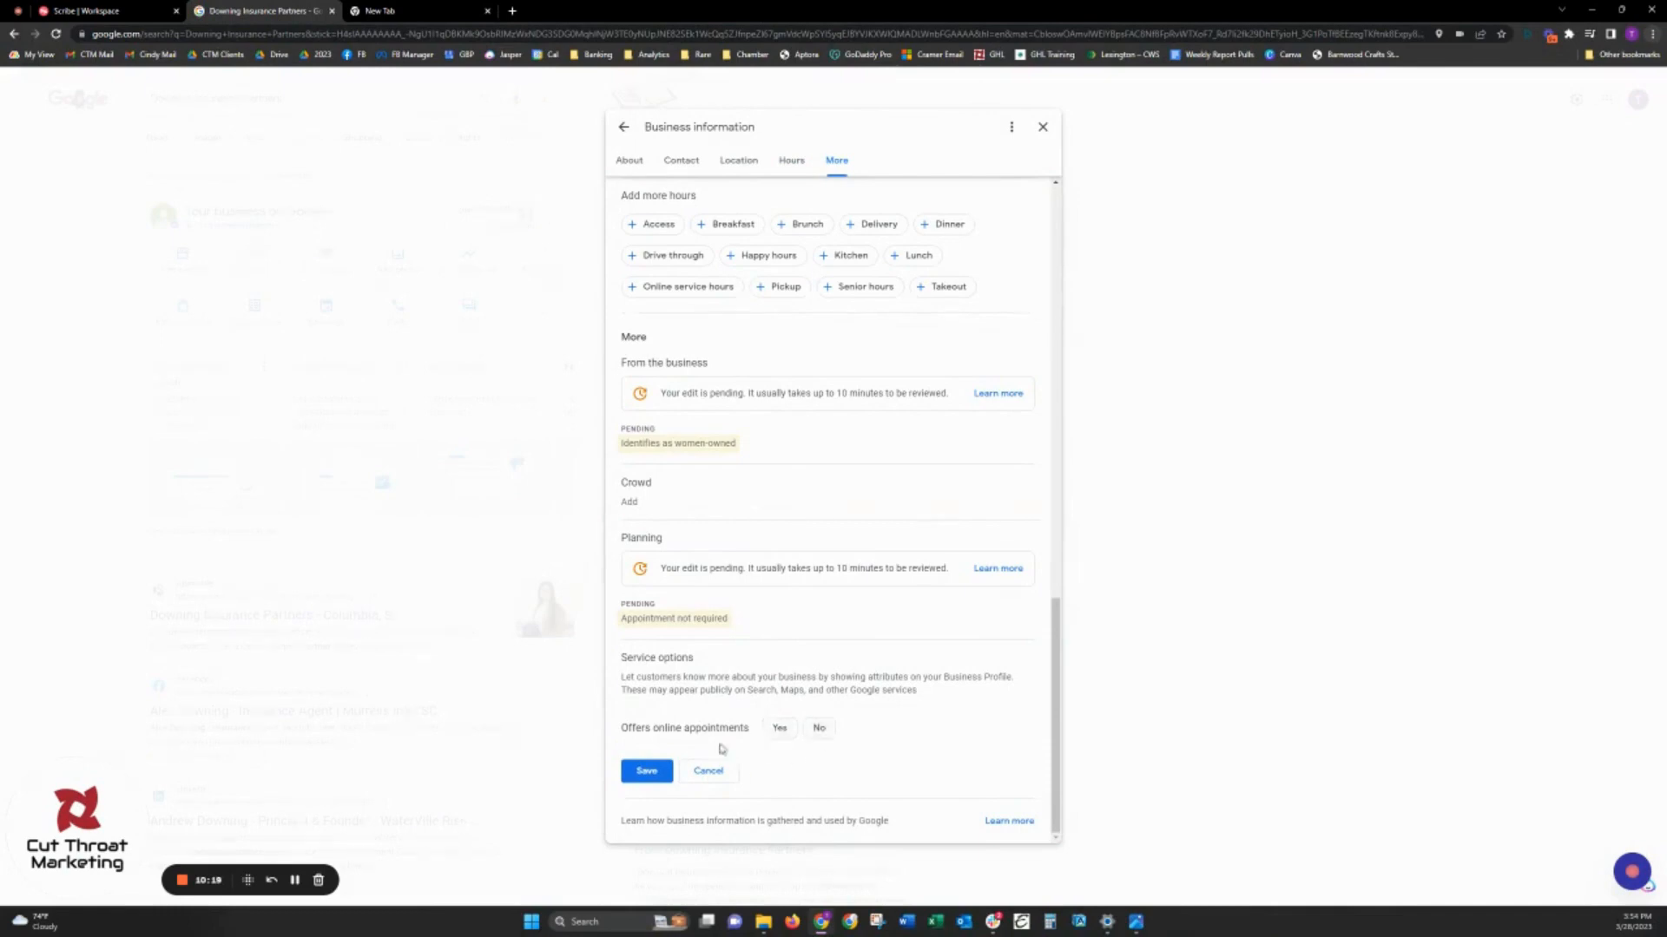
click(775, 733)
click(645, 770)
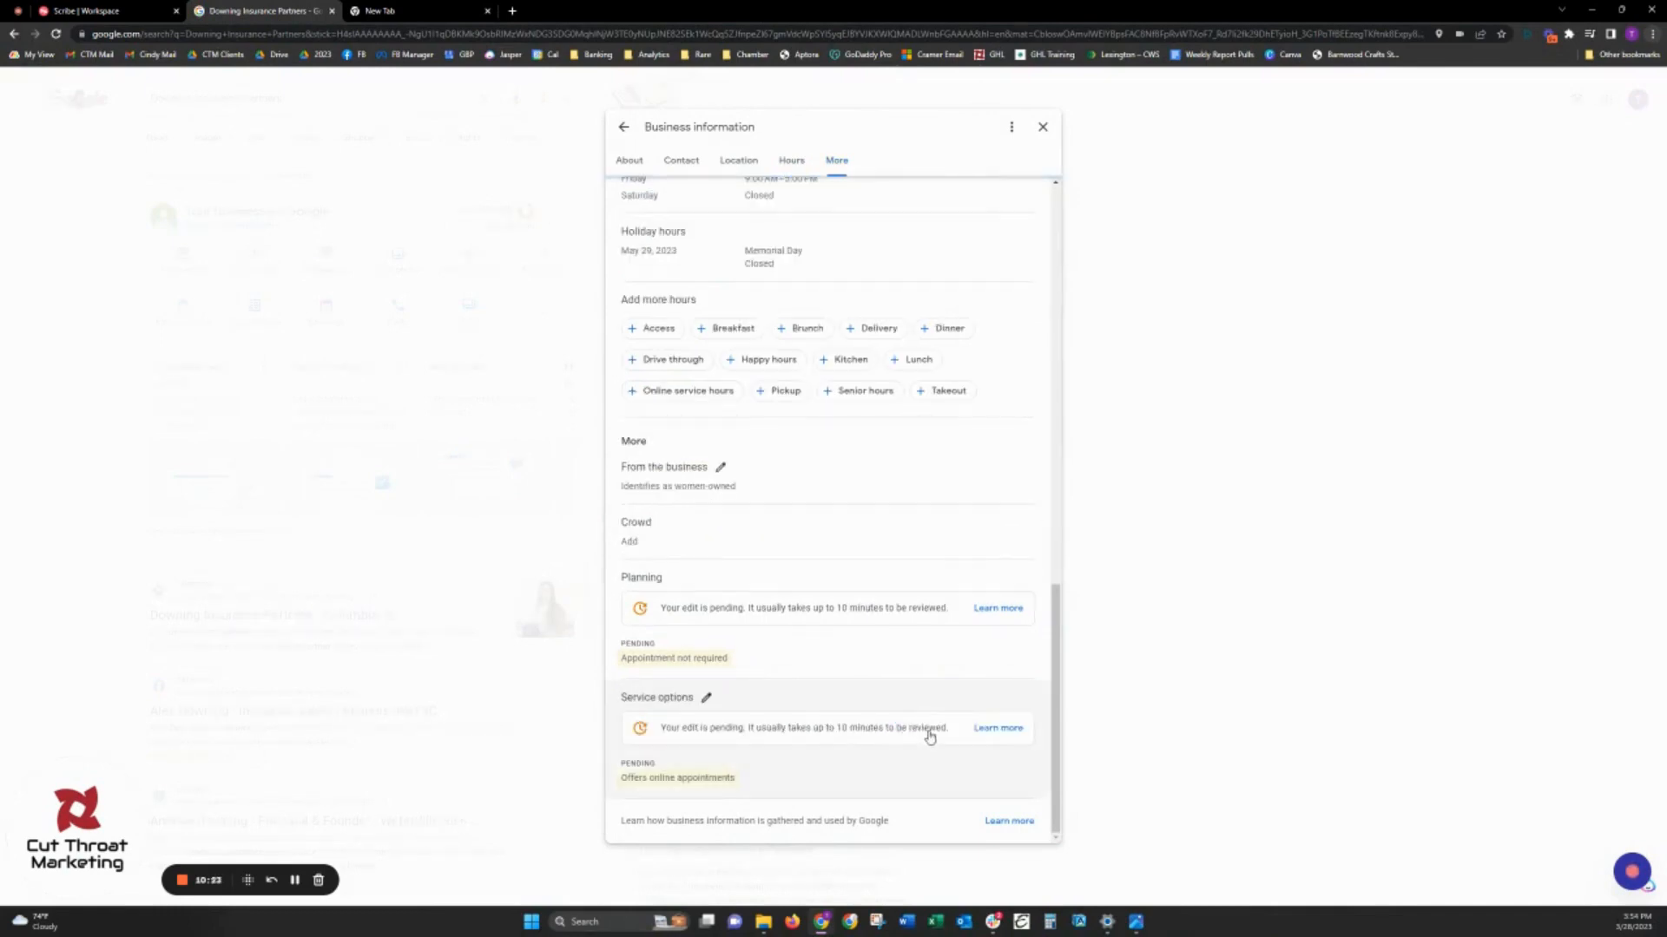
- Review the updated business information, including the contact details and the service areas
scroll(931, 737, up, 15)
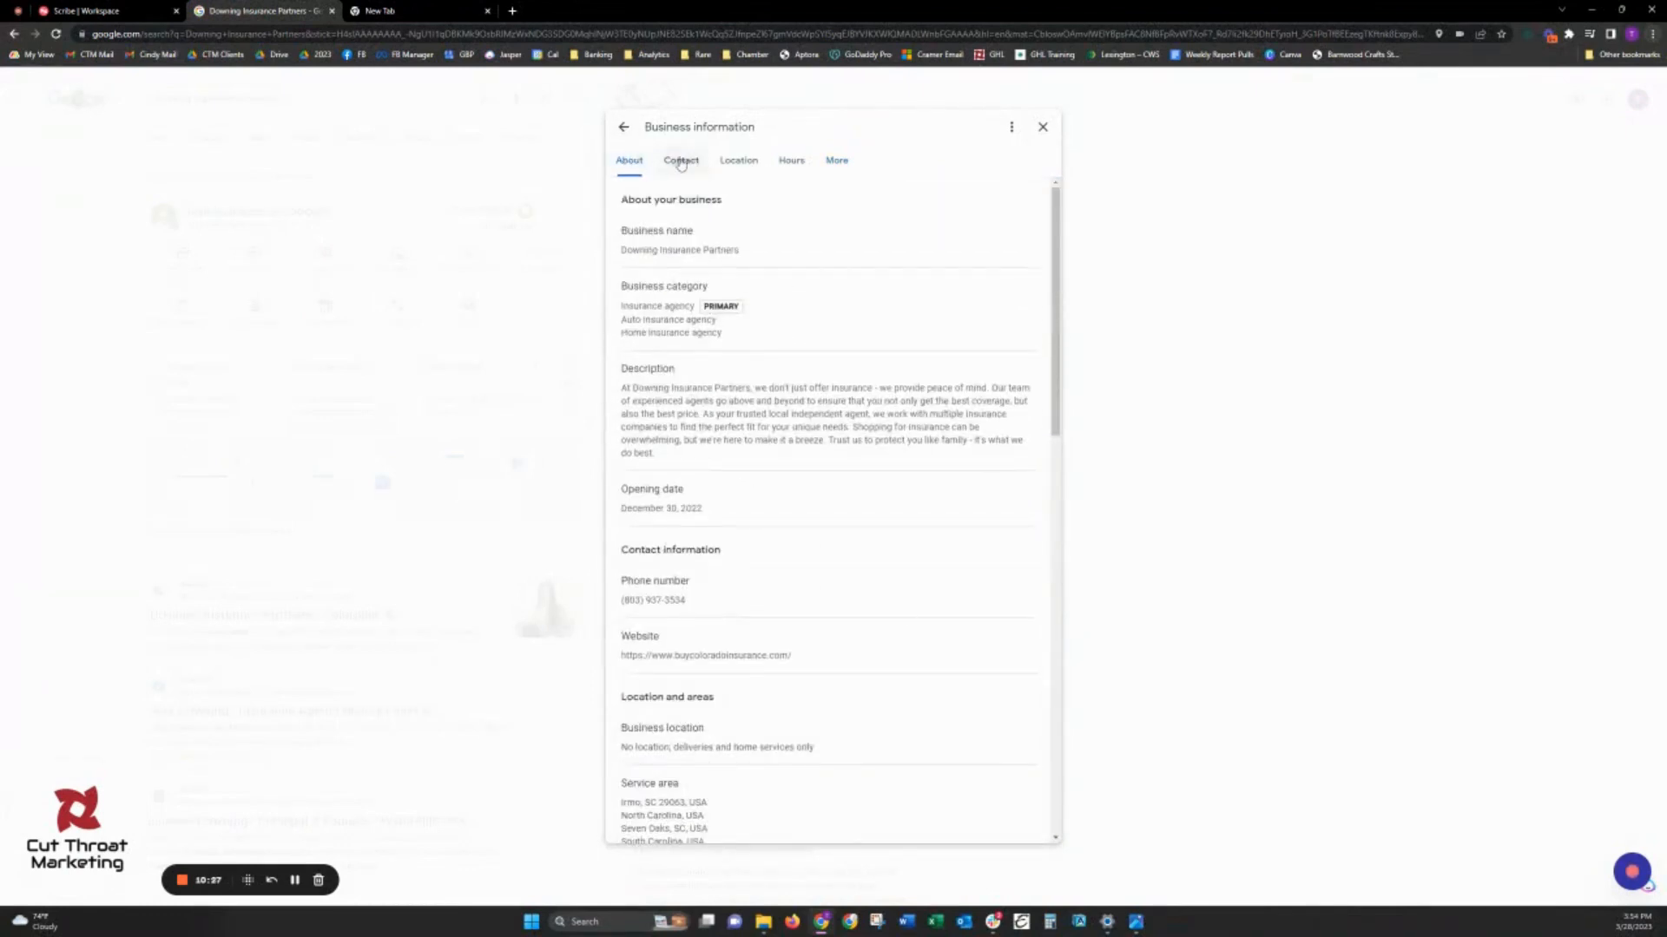
click(680, 163)
click(738, 162)
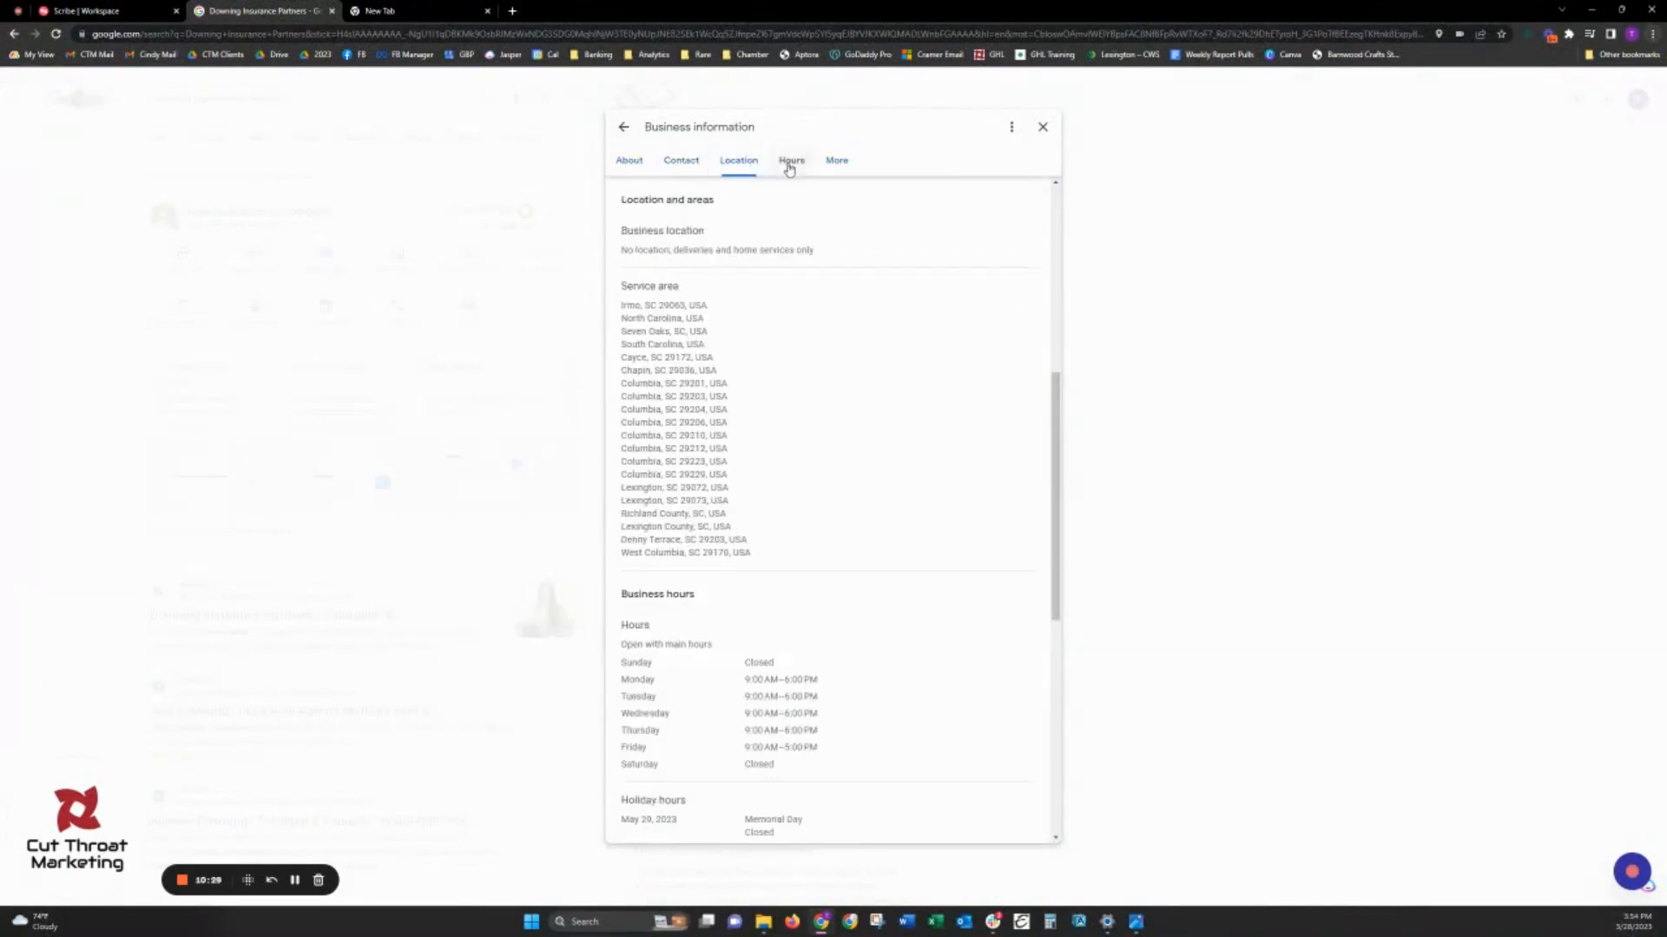
- Check the location, contact, hours and additional attribute sections of the business information, and return to the profile overview
click(790, 161)
click(838, 161)
scroll(804, 286, up, 12)
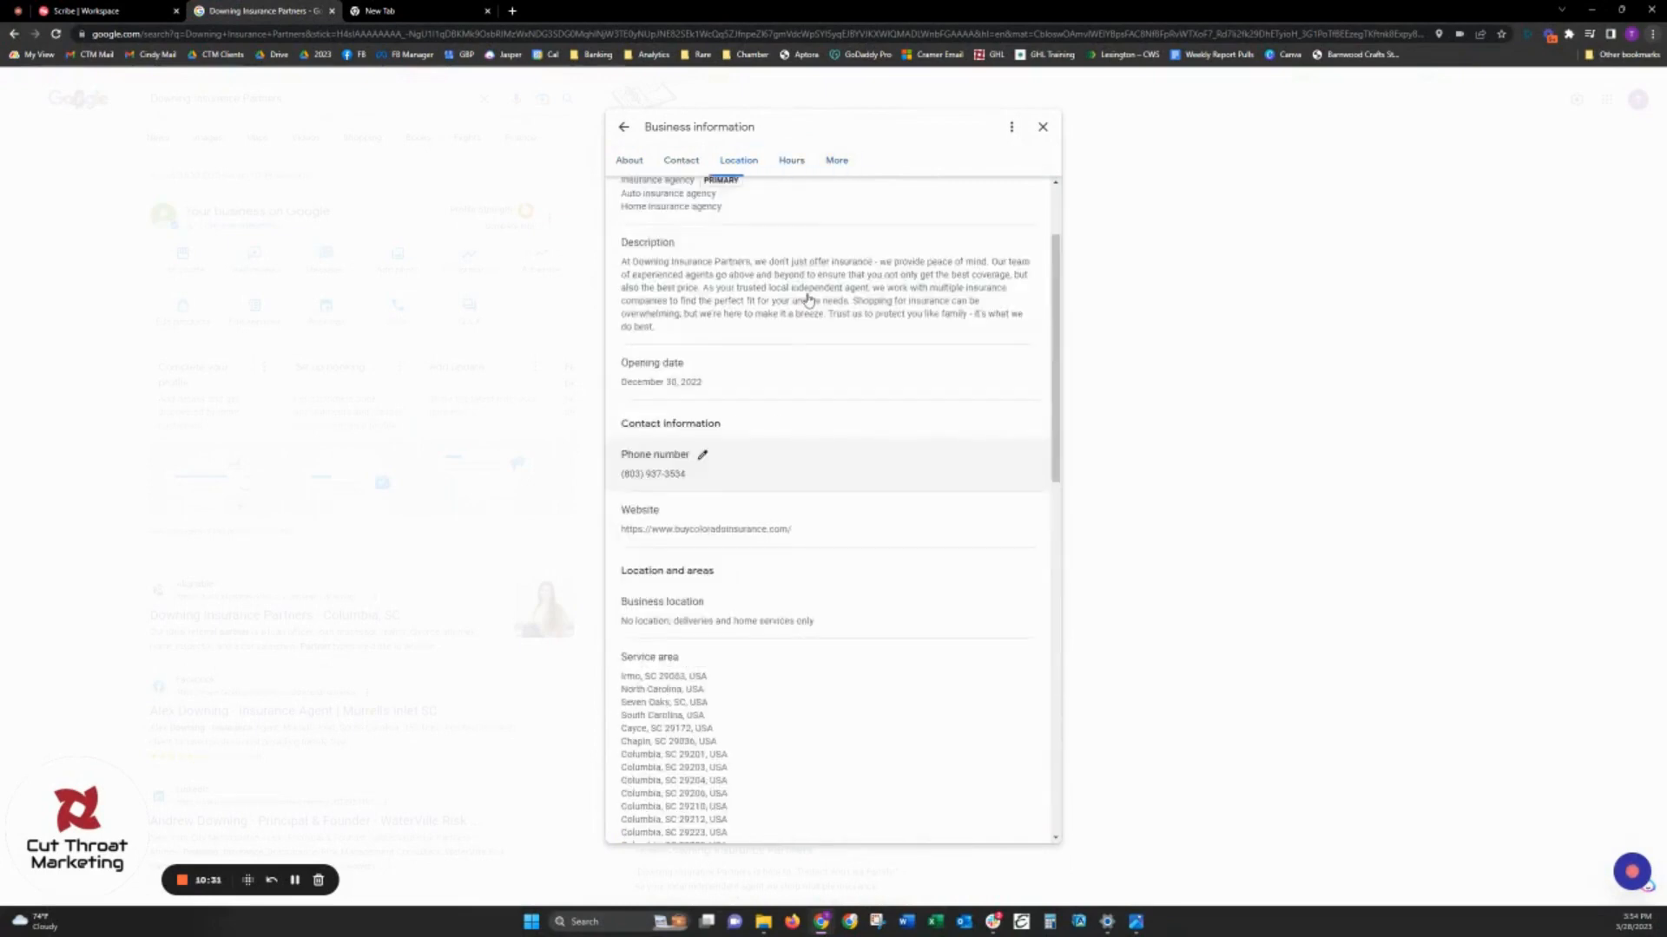
click(681, 162)
click(737, 162)
click(788, 163)
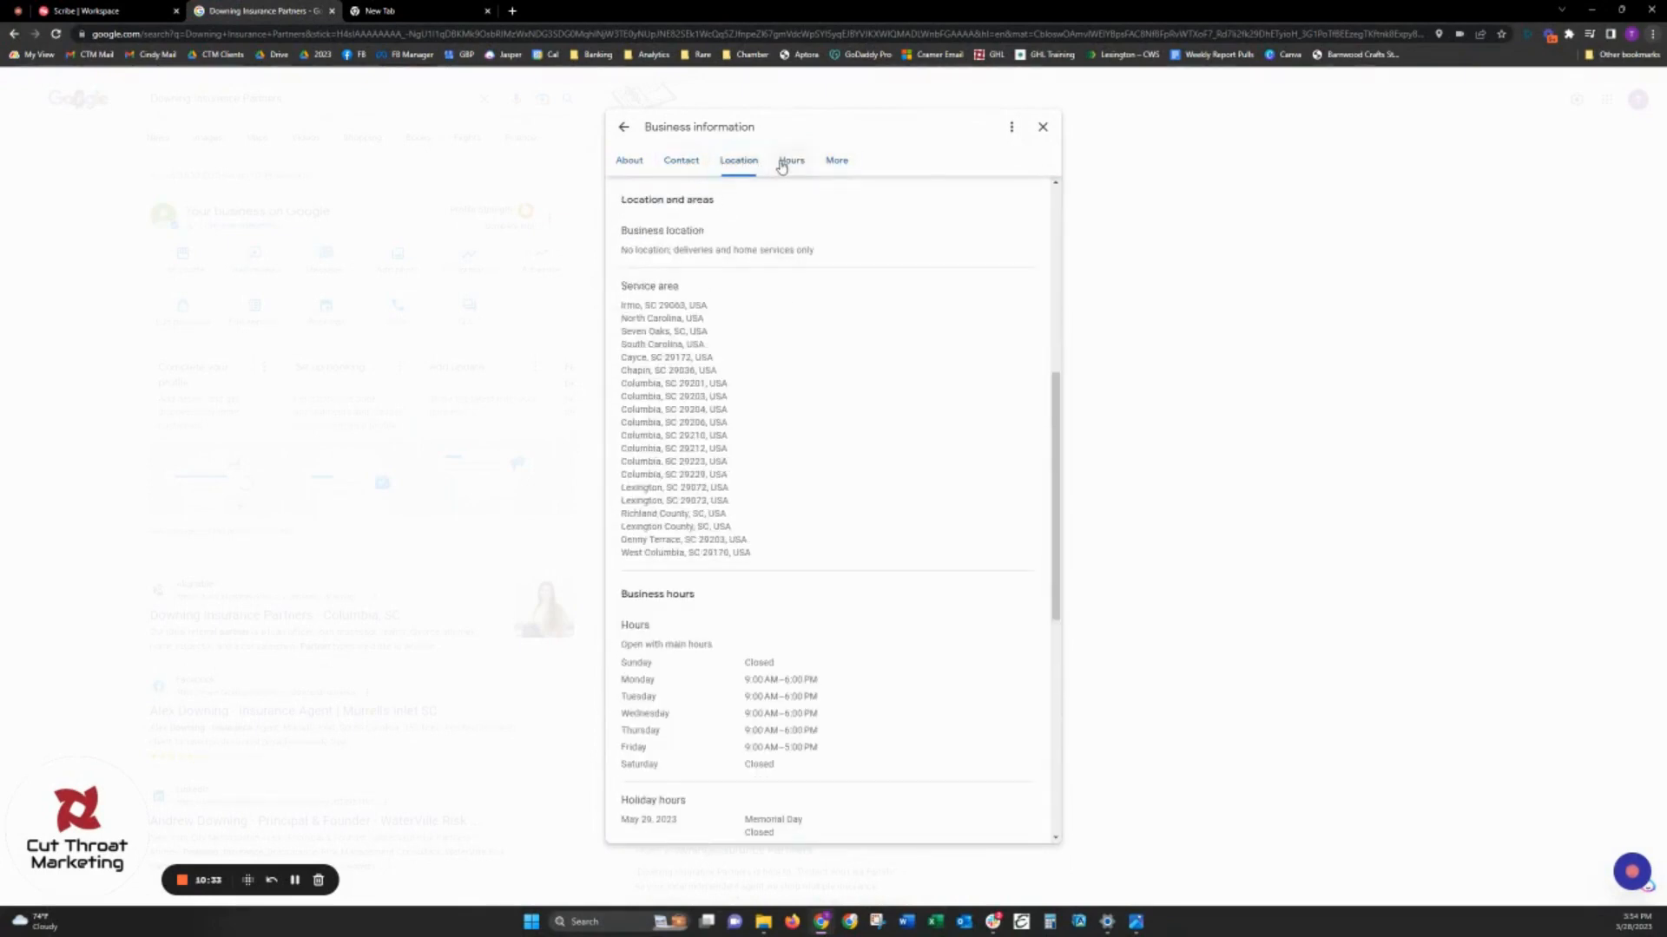
click(832, 165)
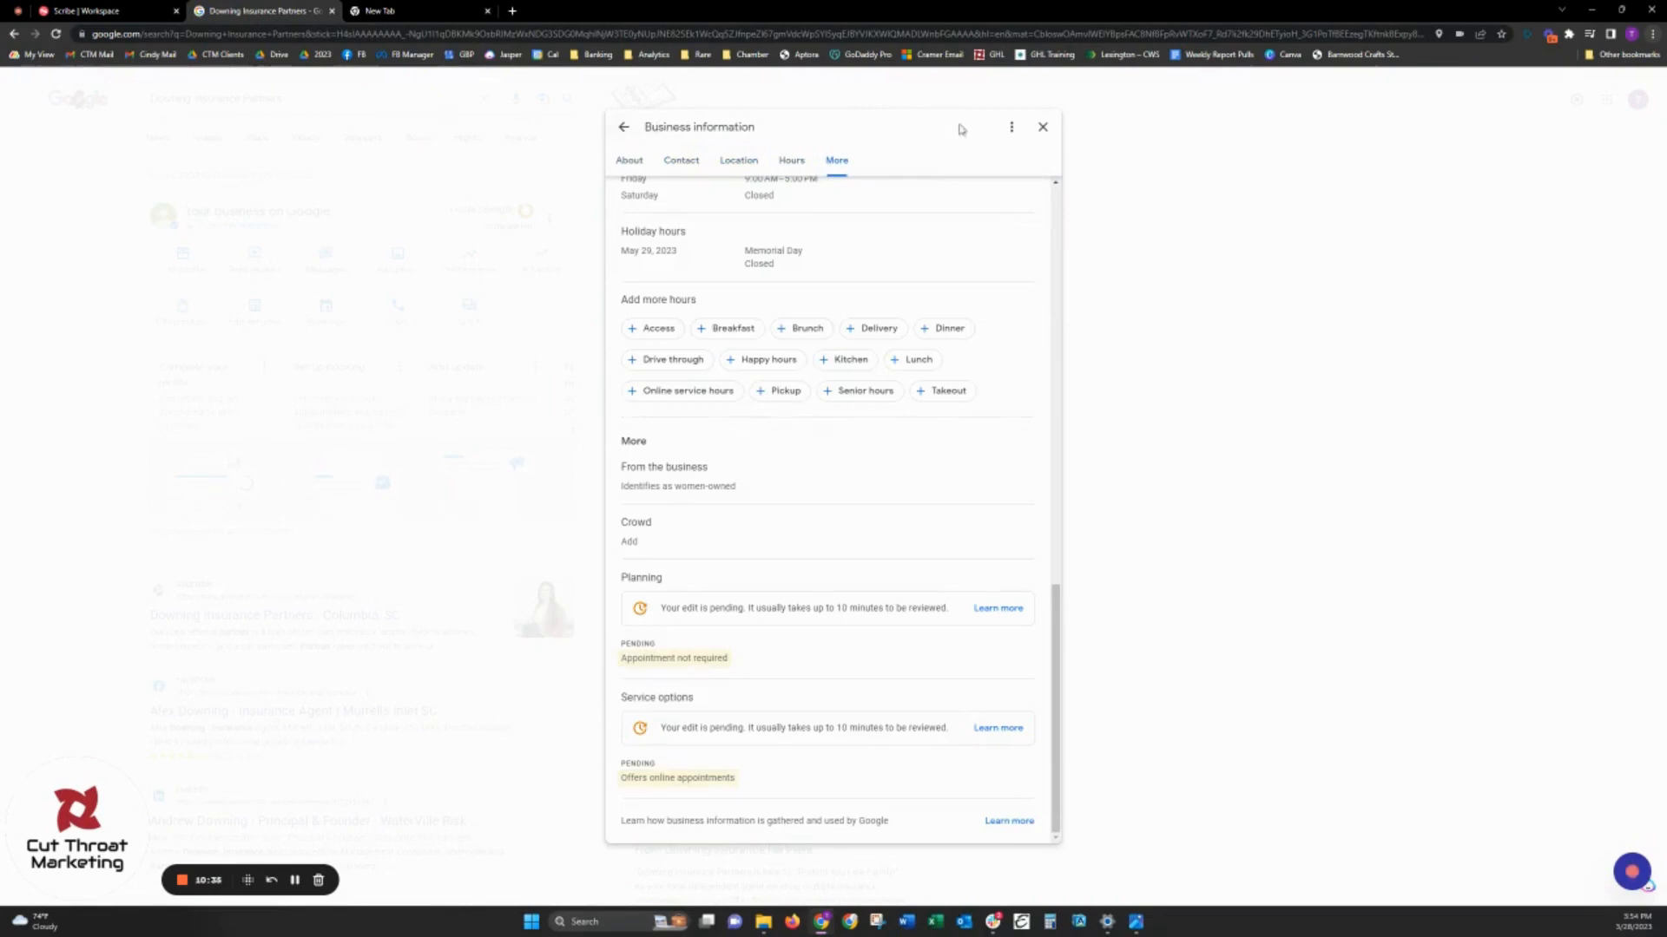
click(626, 129)
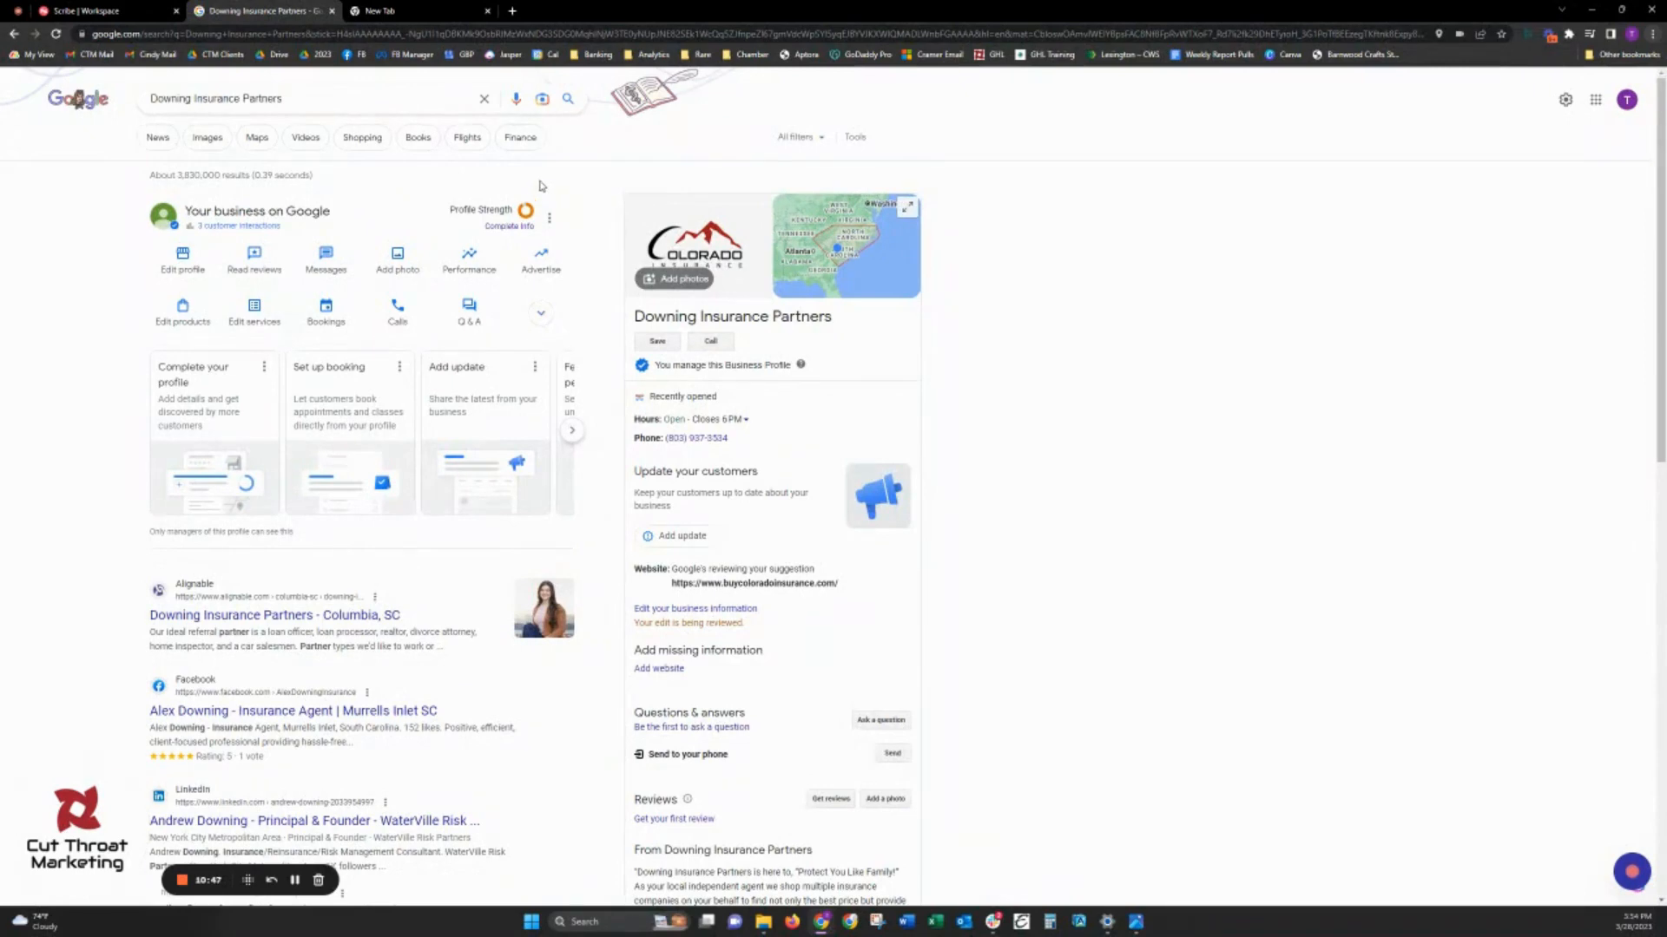
- Open the profile's services for editing and copy the Auto Insurance description from the GBP cheat sheet document
click(255, 317)
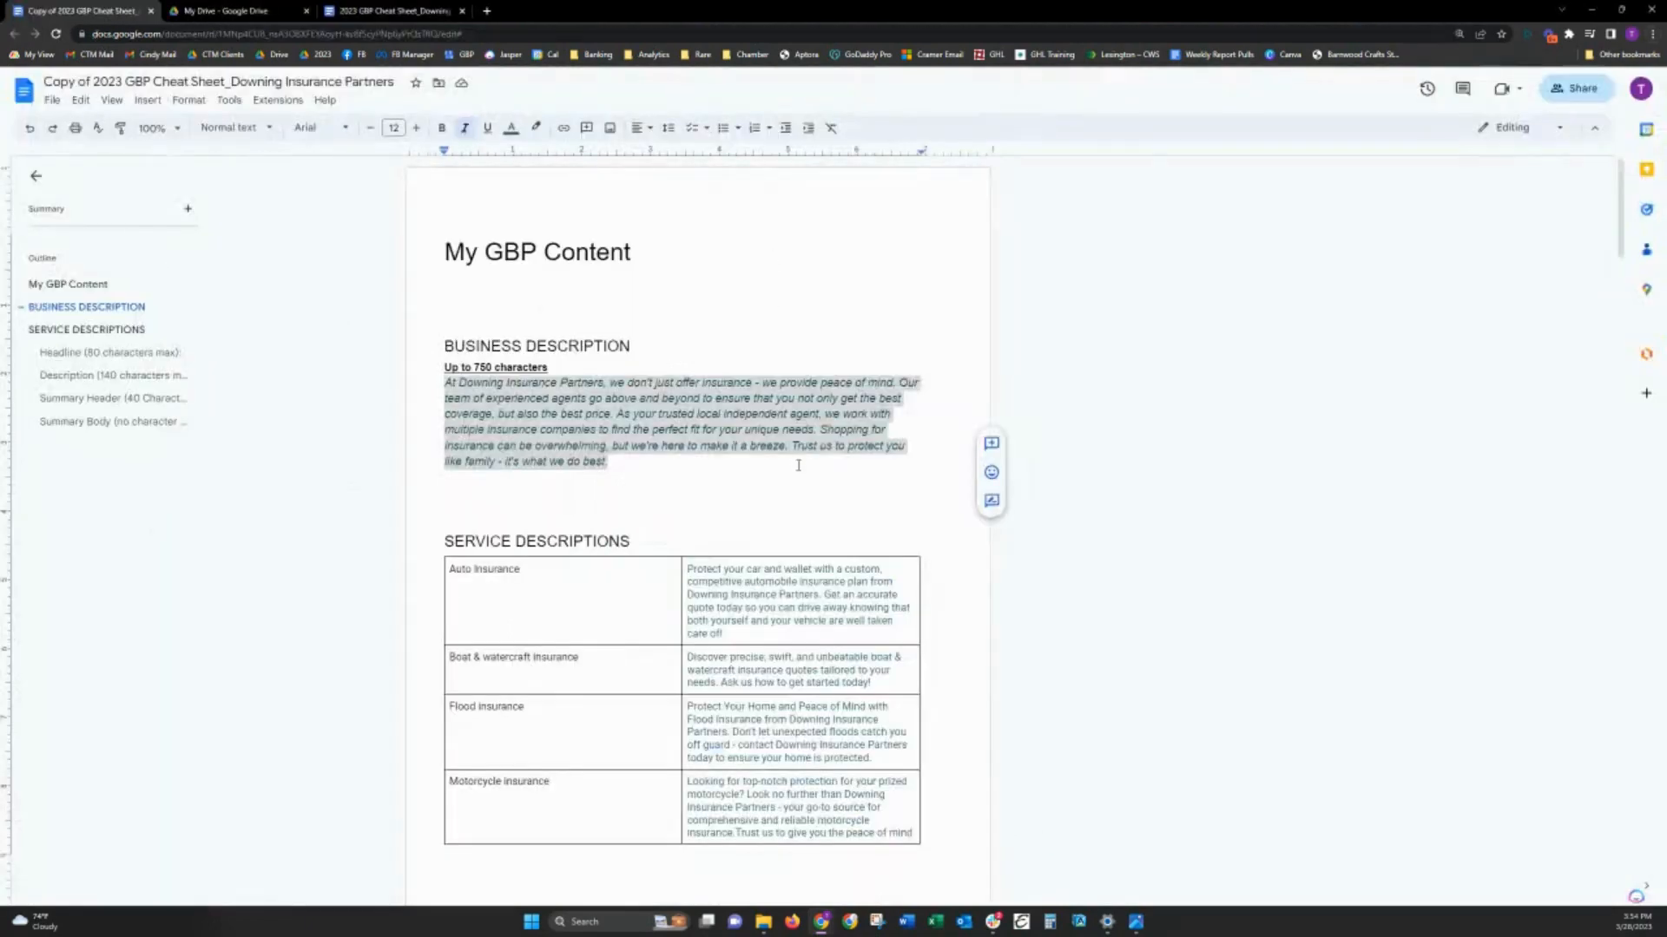
scroll(798, 465, down, 2)
click(773, 368)
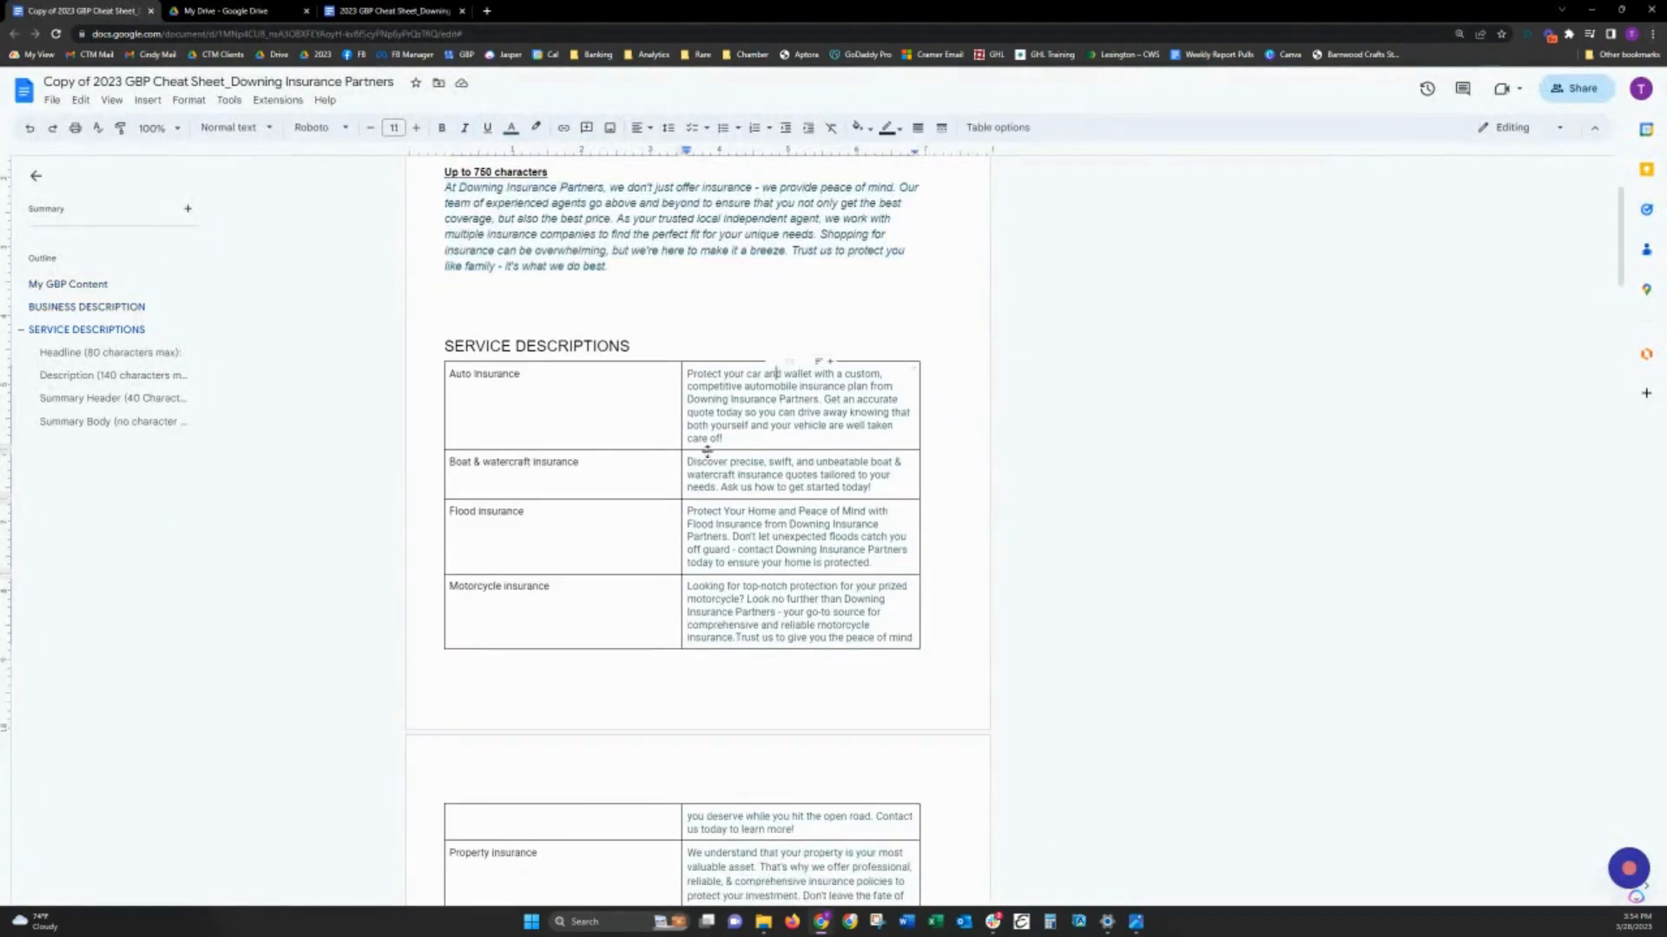
drag(725, 440, 685, 372)
key(ctrl+c)
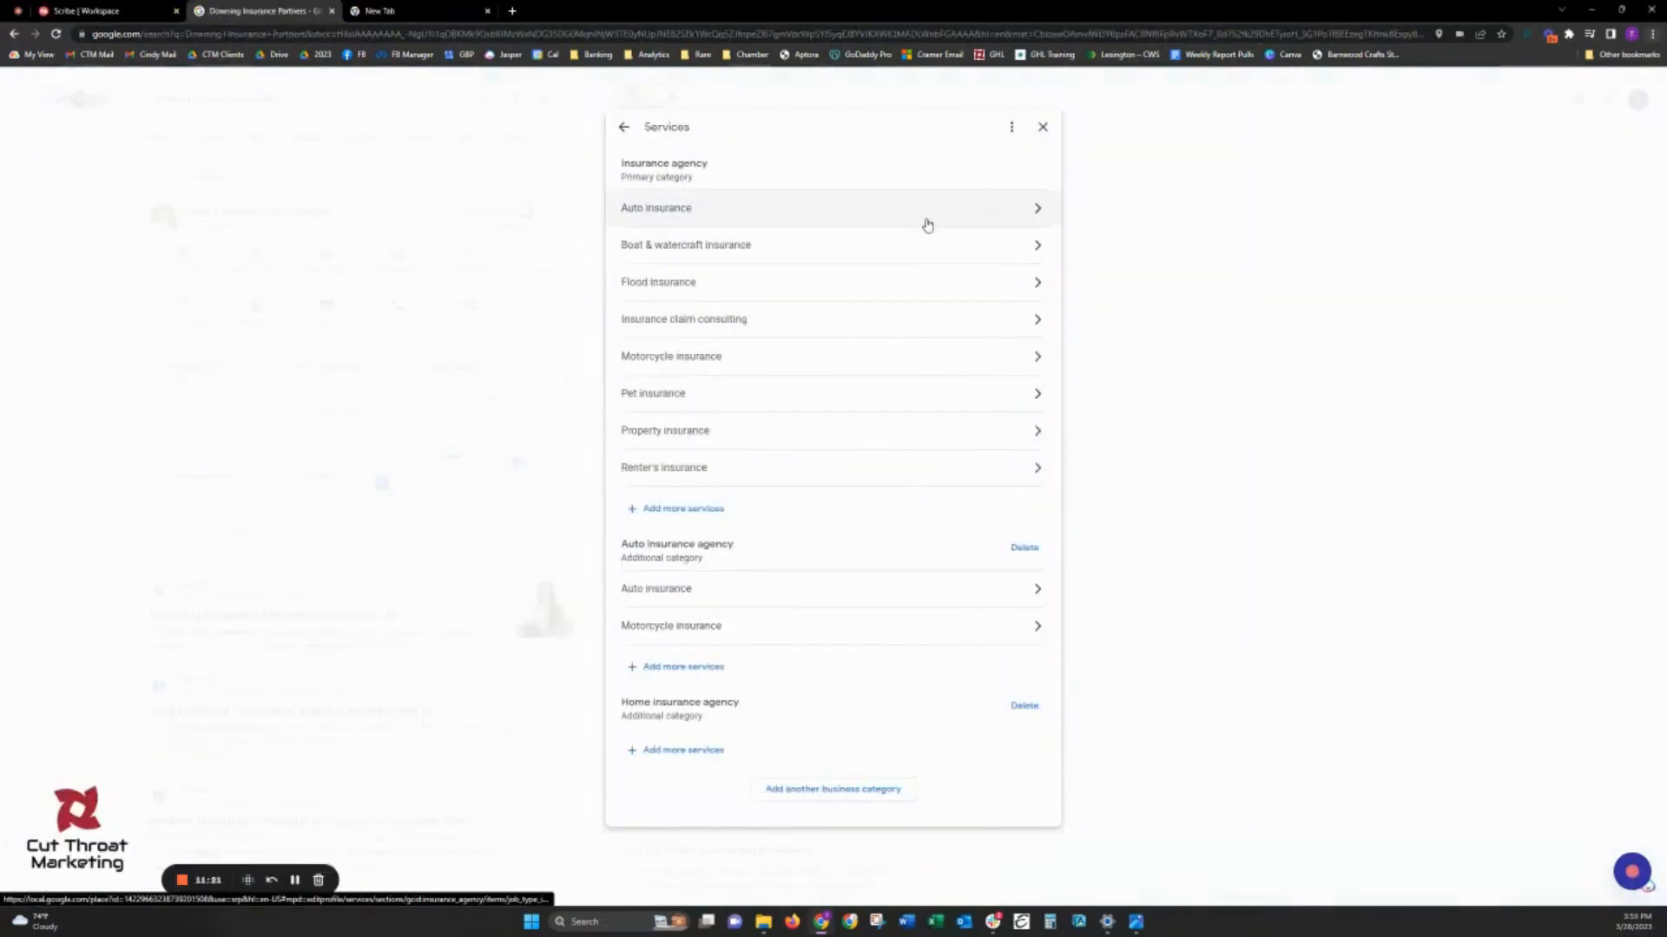
- Paste the copied description into the Auto insurance service, keep it at No price, and save it
click(923, 218)
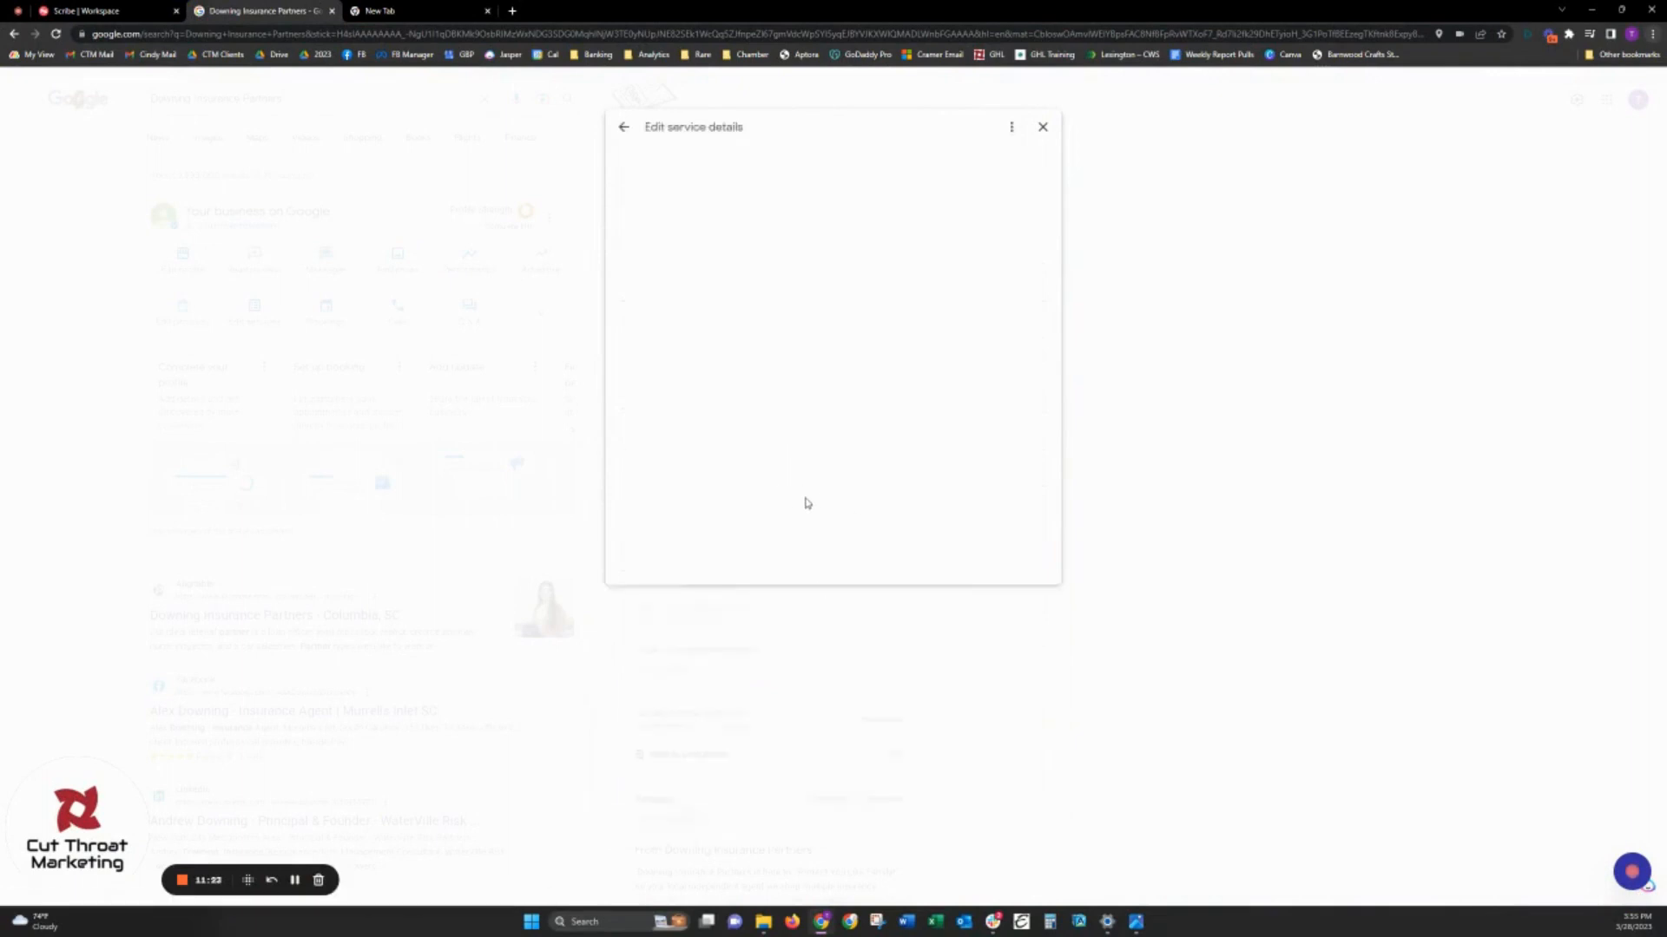
click(781, 309)
key(ctrl+v)
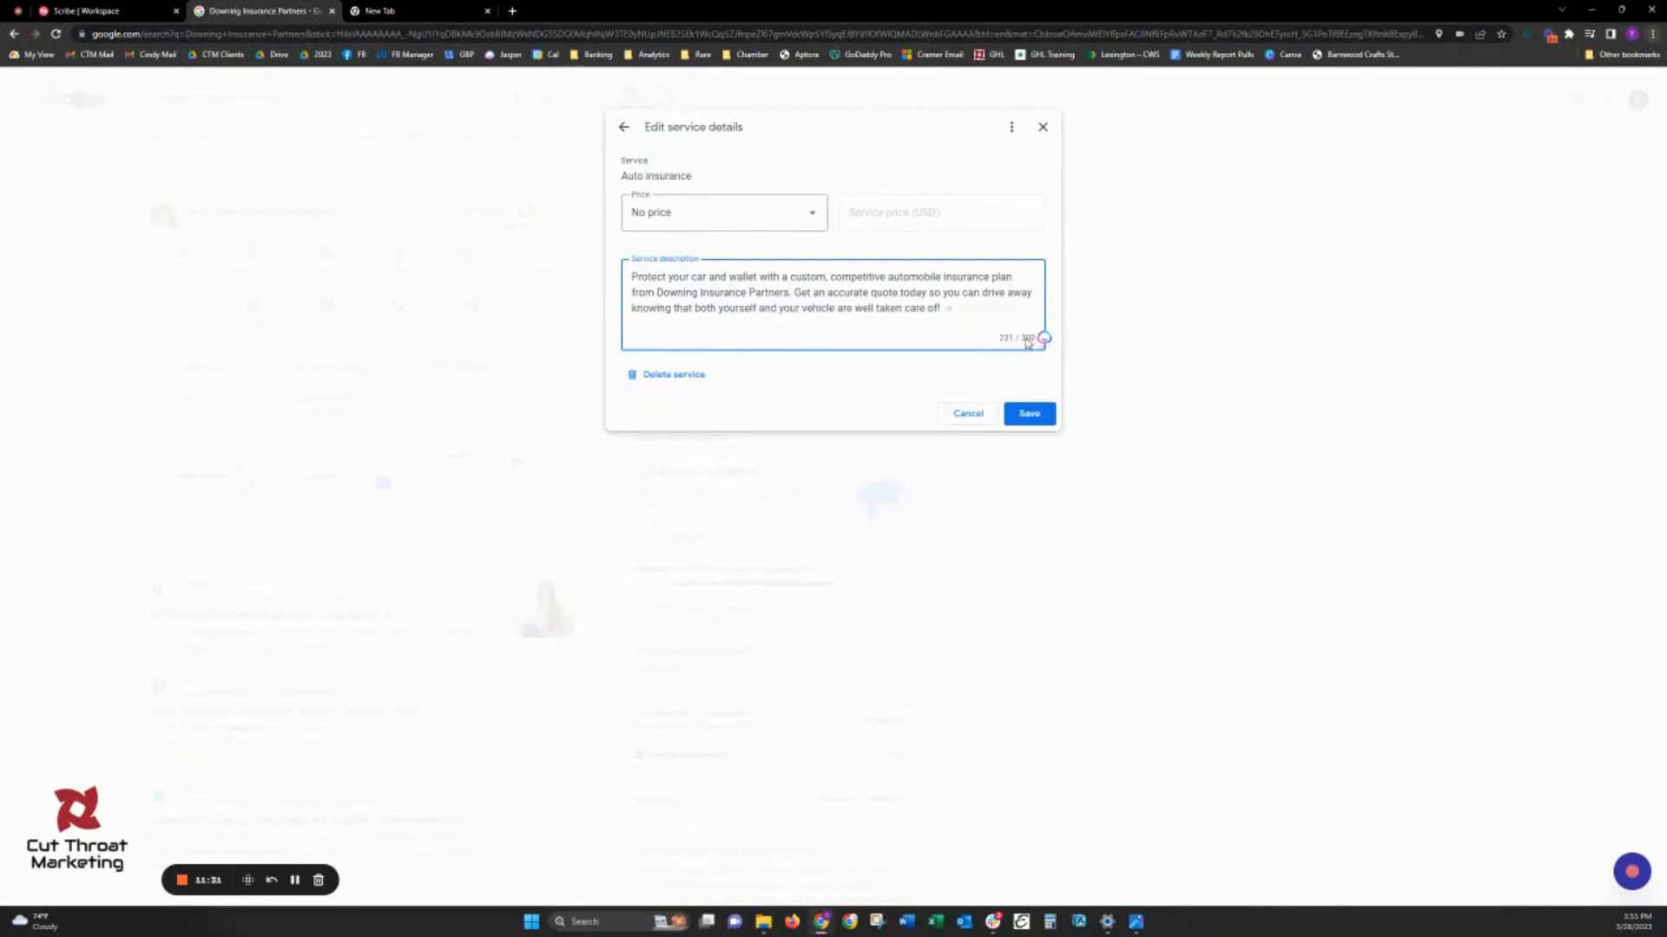
click(783, 221)
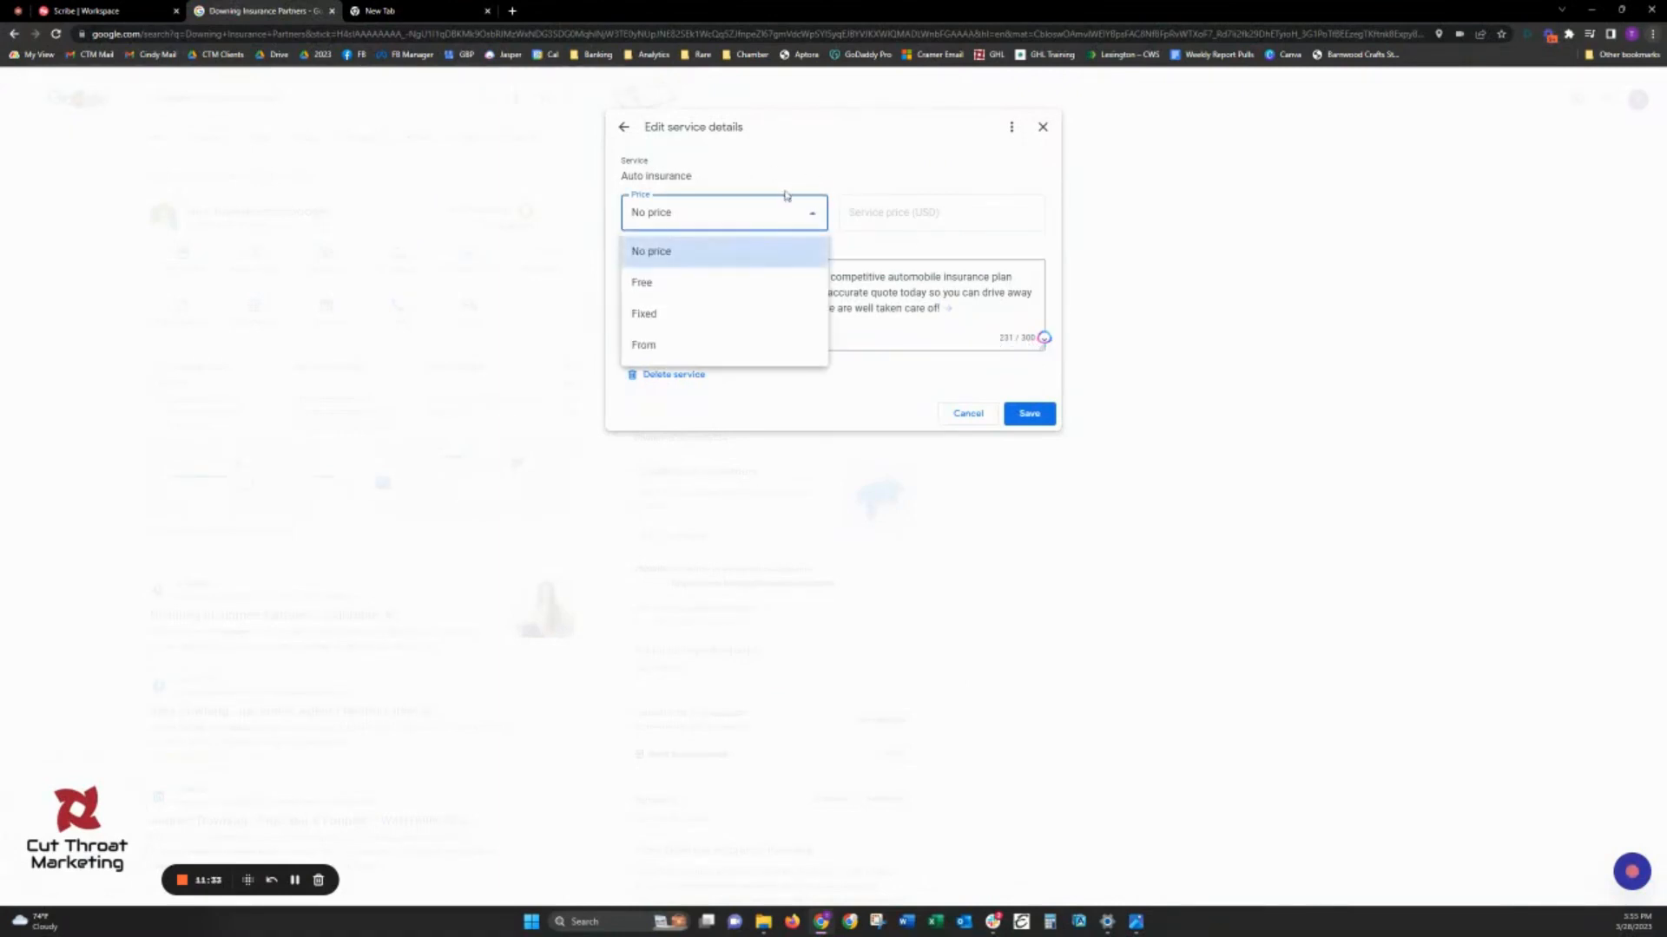
click(785, 196)
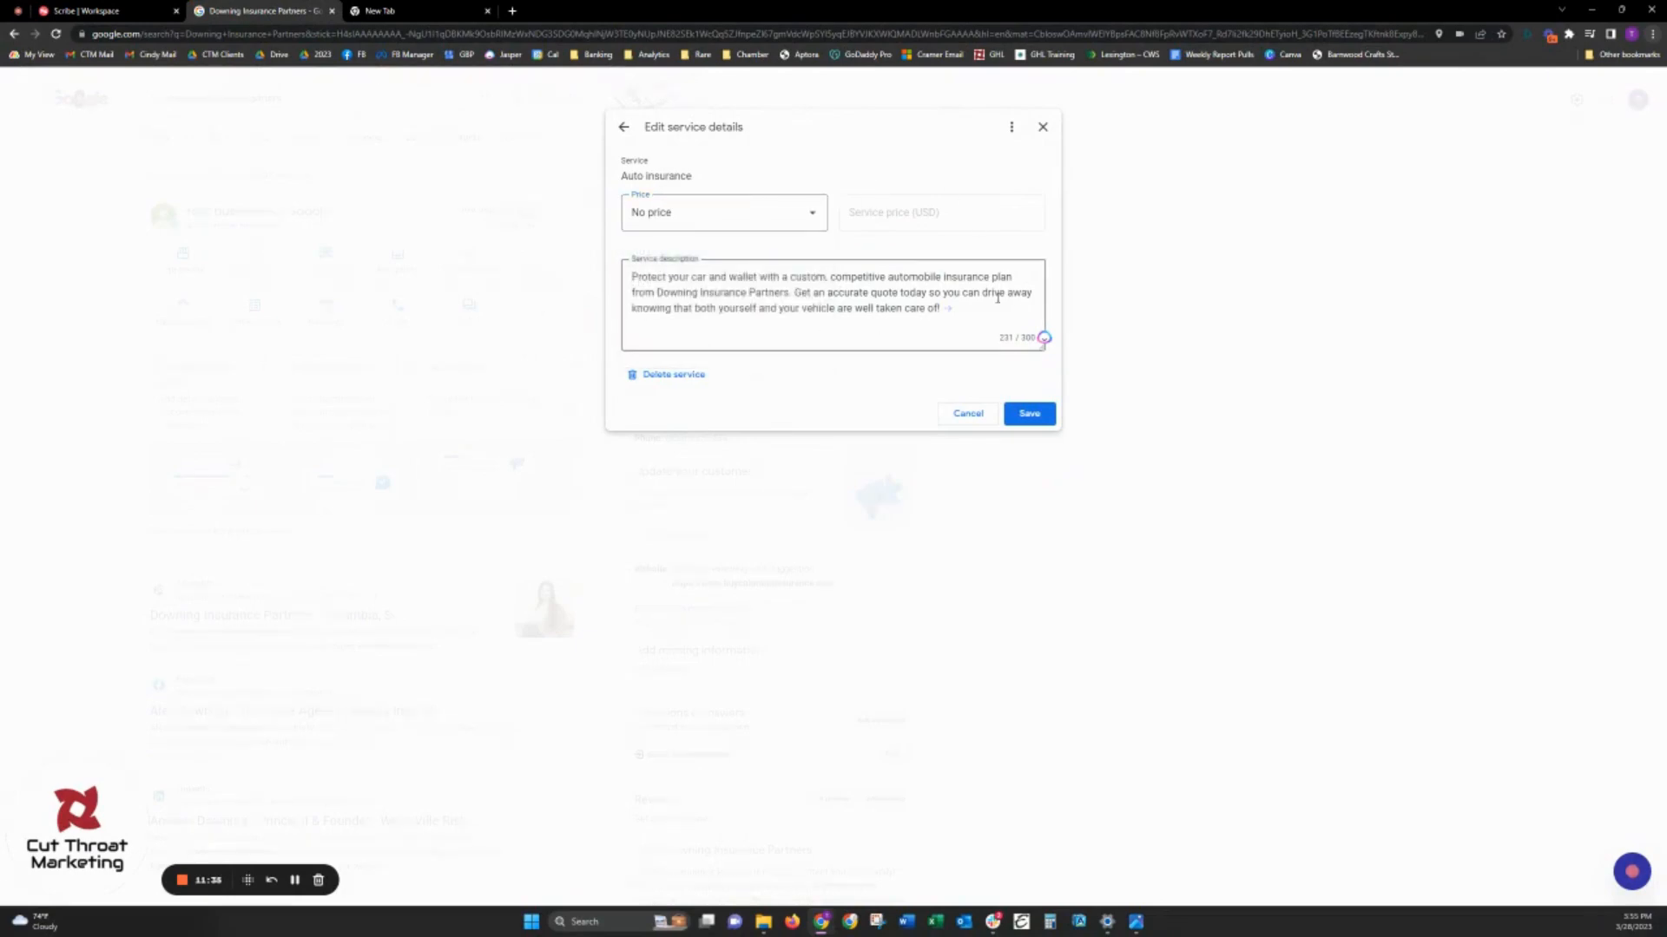
click(1044, 414)
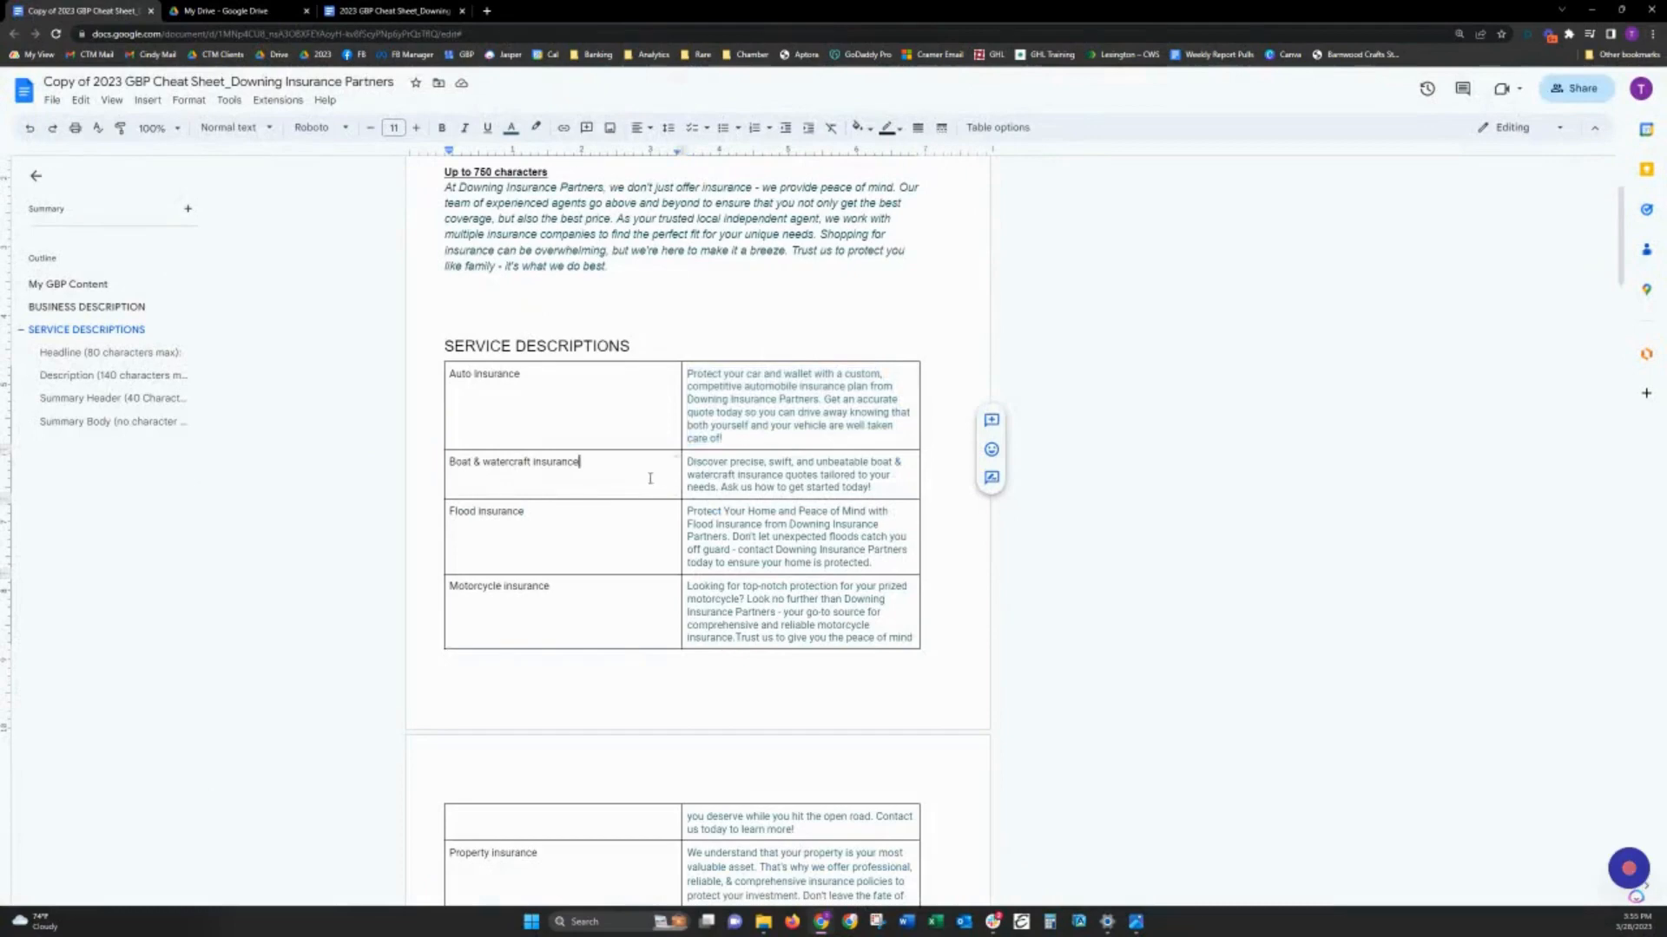
- Copy the boat and watercraft description from the cheat sheet into the Boat & watercraft insurance service and save it
triple_click(738, 466)
key(ctrl+c)
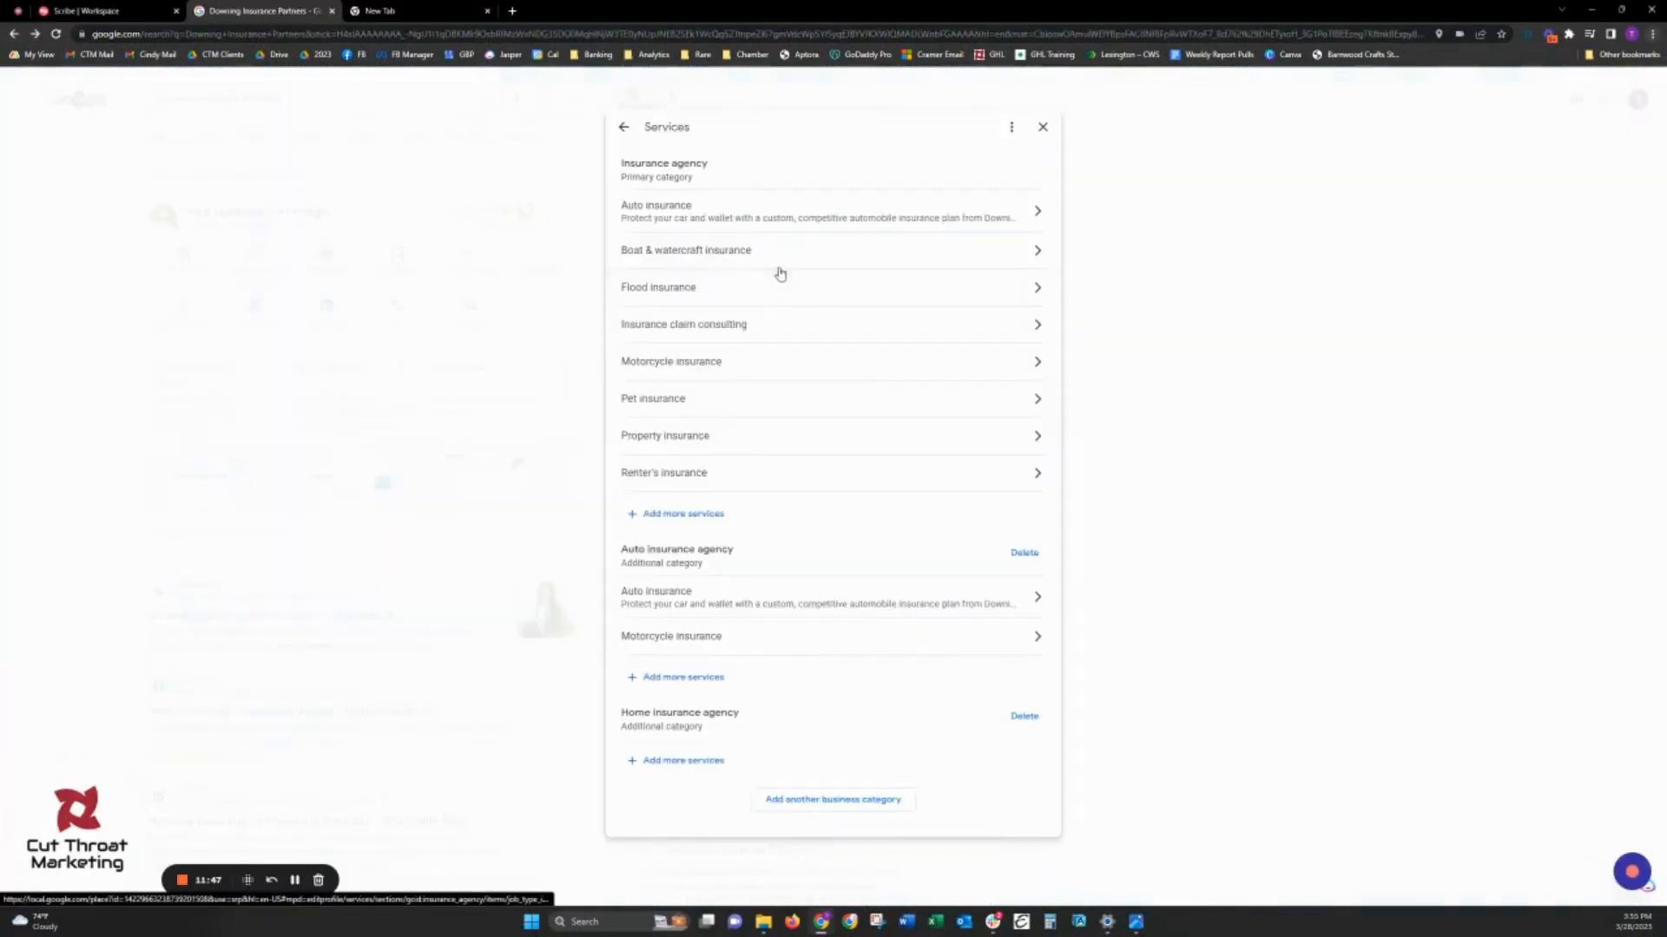
click(728, 304)
click(784, 320)
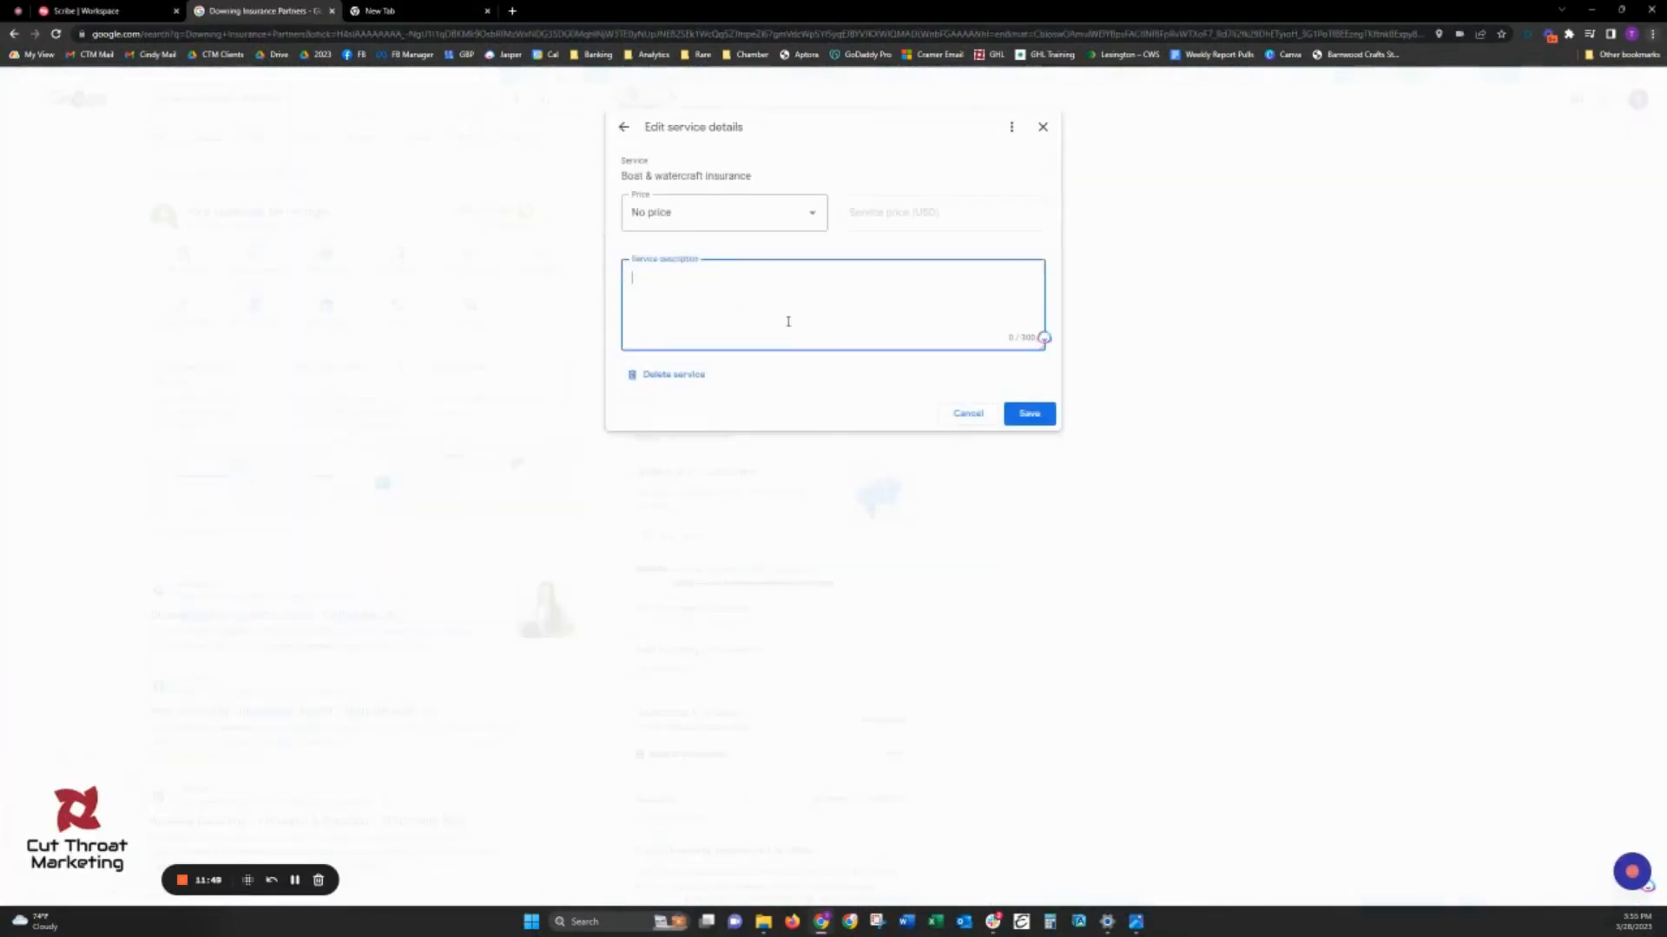
key(ctrl+v)
click(1029, 413)
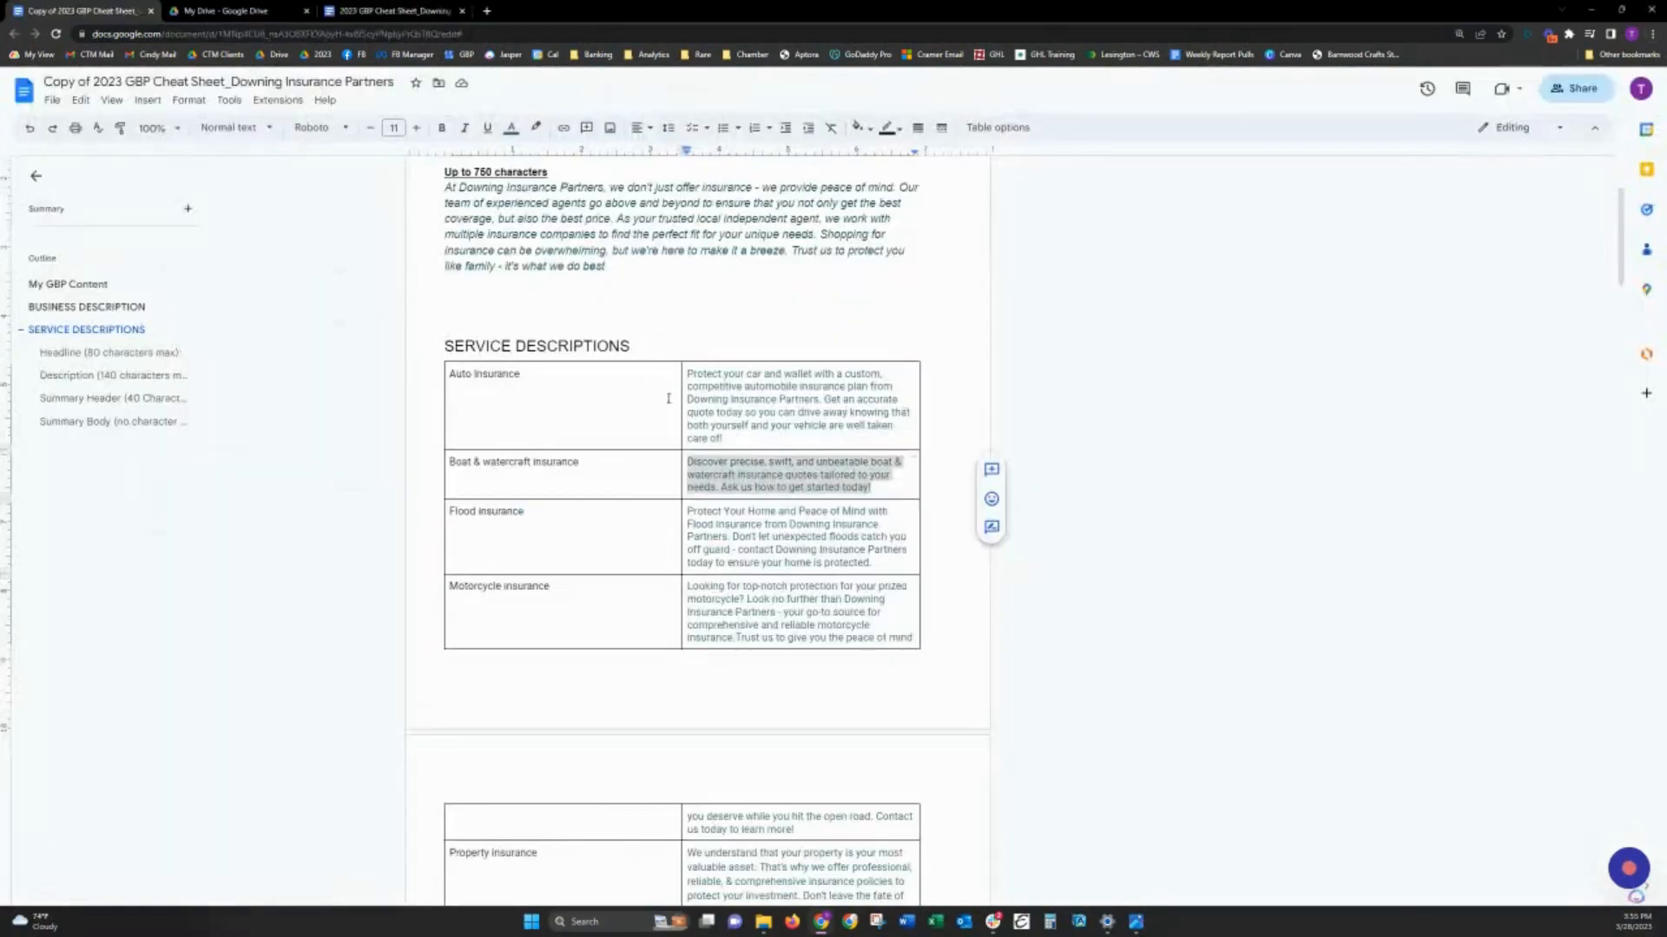
- Copy the flood insurance description from the cheat sheet into the Flood insurance service and save it
click(623, 528)
key(Tab)
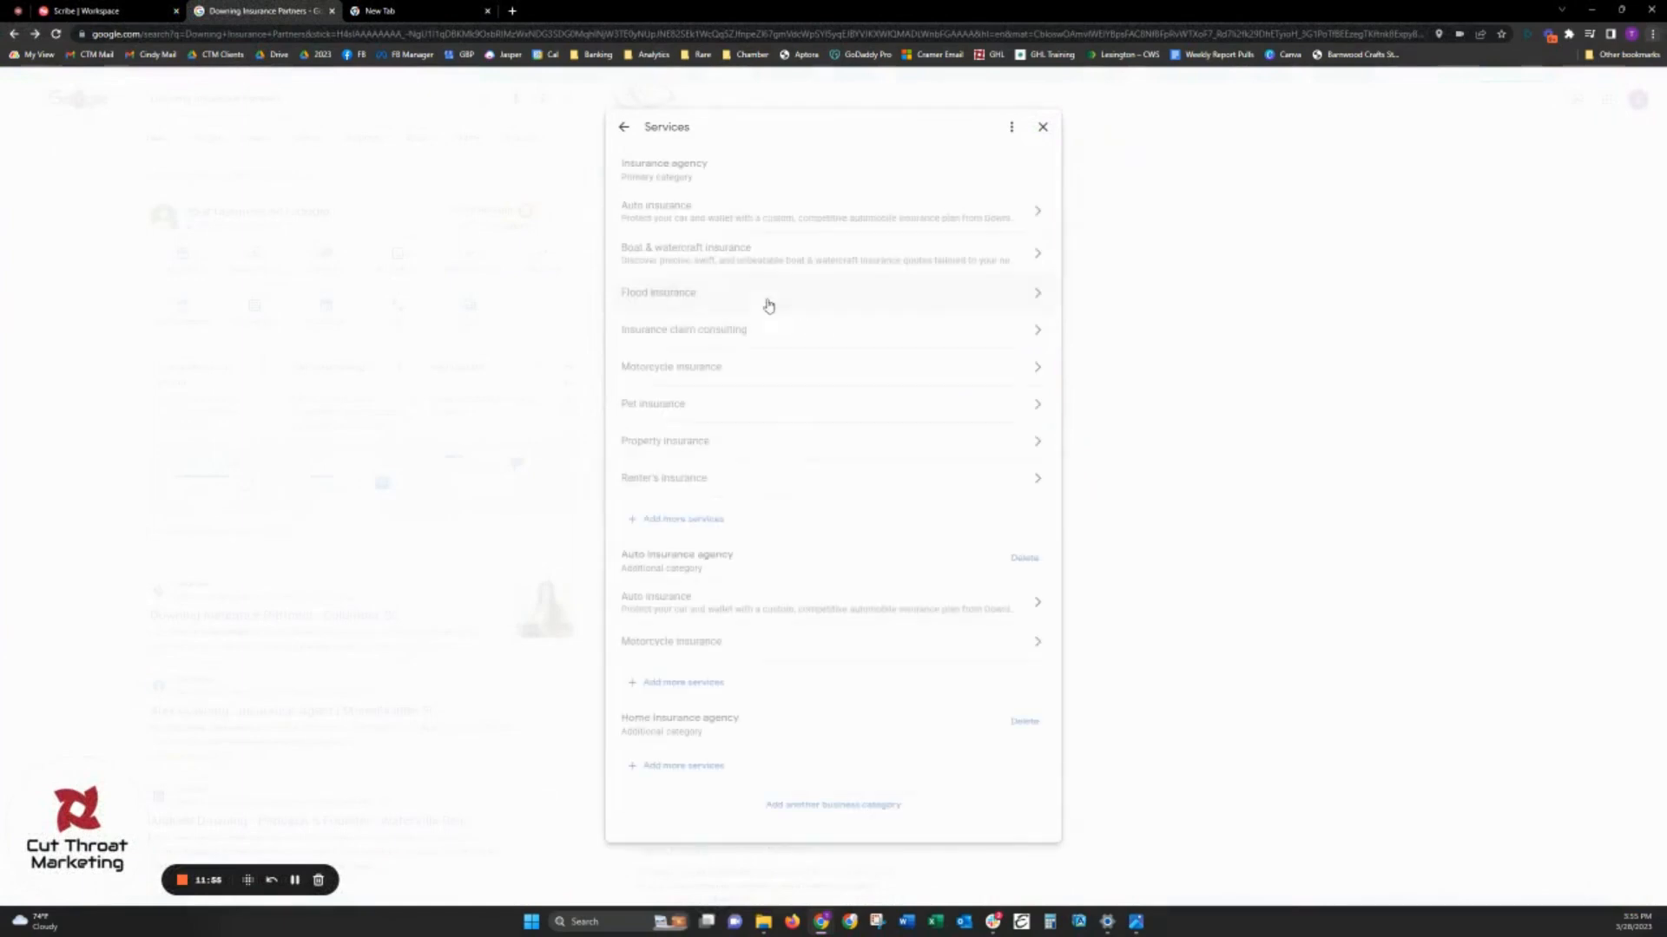
click(815, 300)
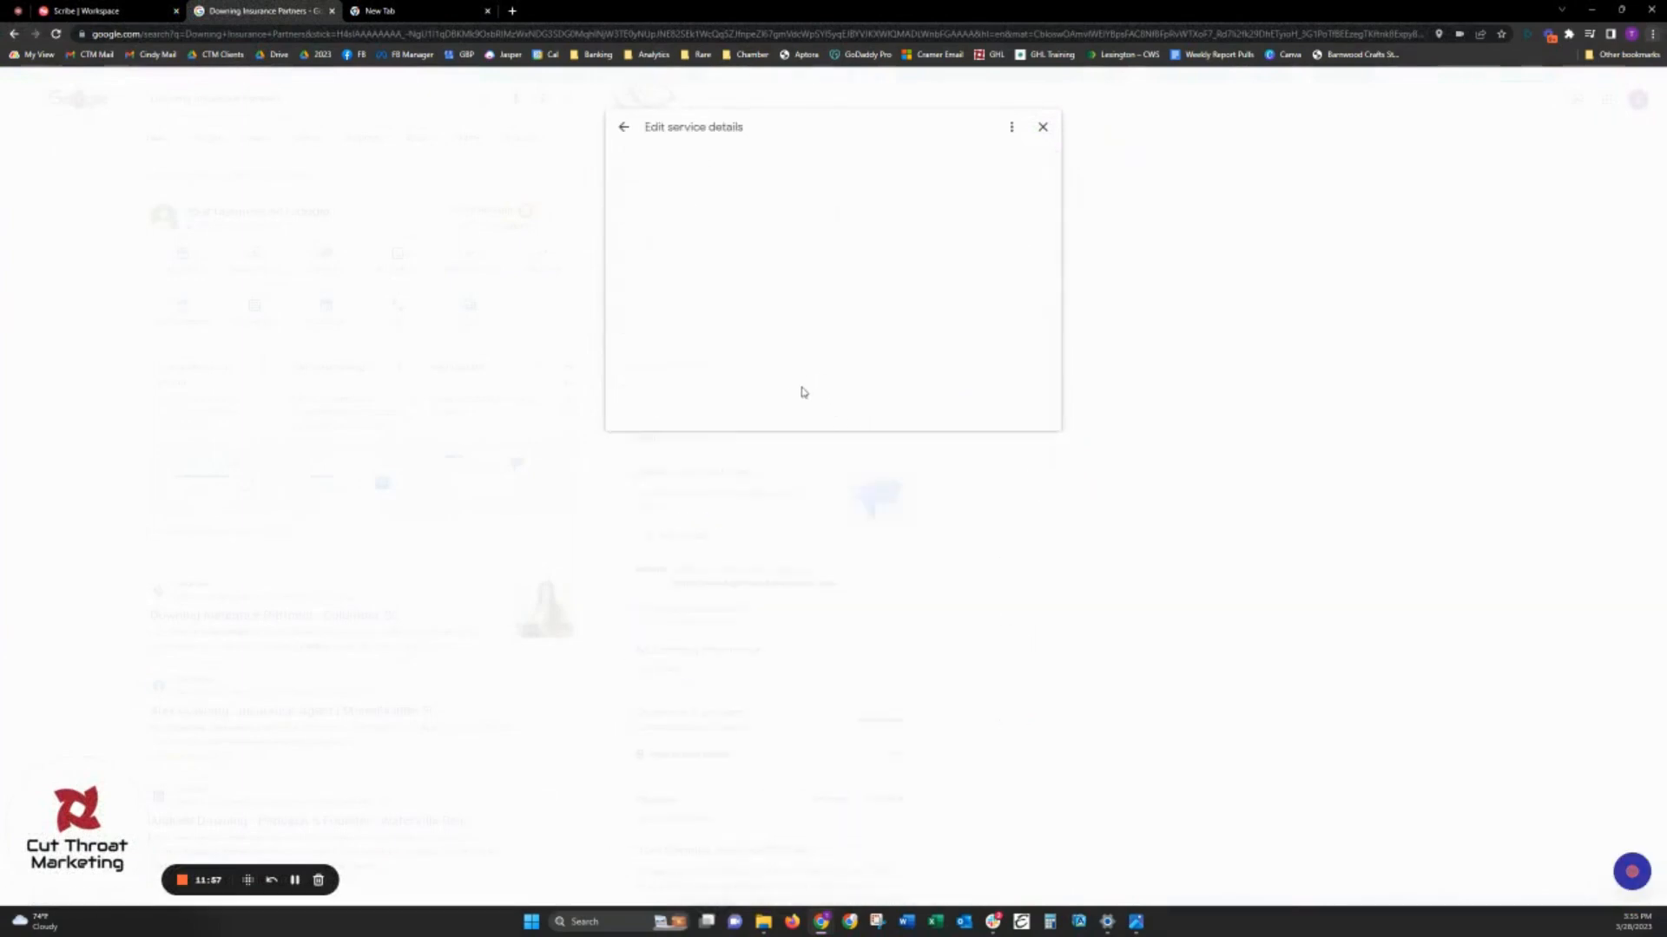
click(782, 322)
text(Protect Your Home and Peace of Mind with Flood Insurance from Downing Insurance Partners. Don't let unexpected floods catch you off guard - contact Downing Insurance Partners today to ensure your home is protected.)
click(1030, 413)
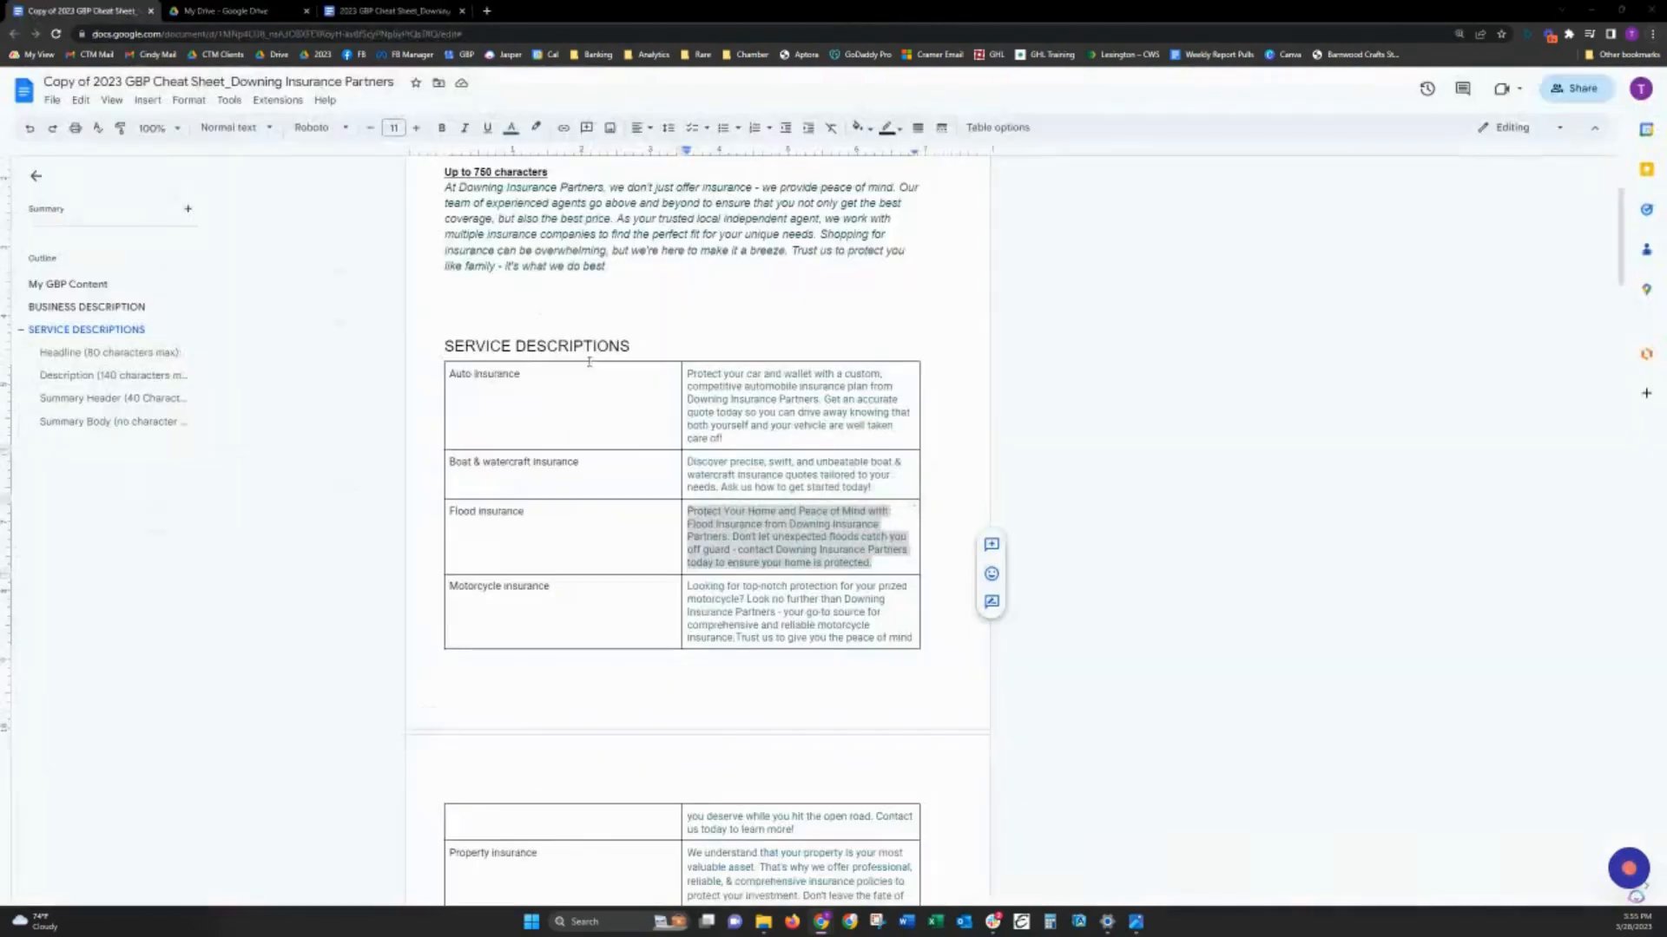
- Copy the motorcycle insurance description from the cheat sheet into the Motorcycle insurance service, check its wording, and save it
click(640, 592)
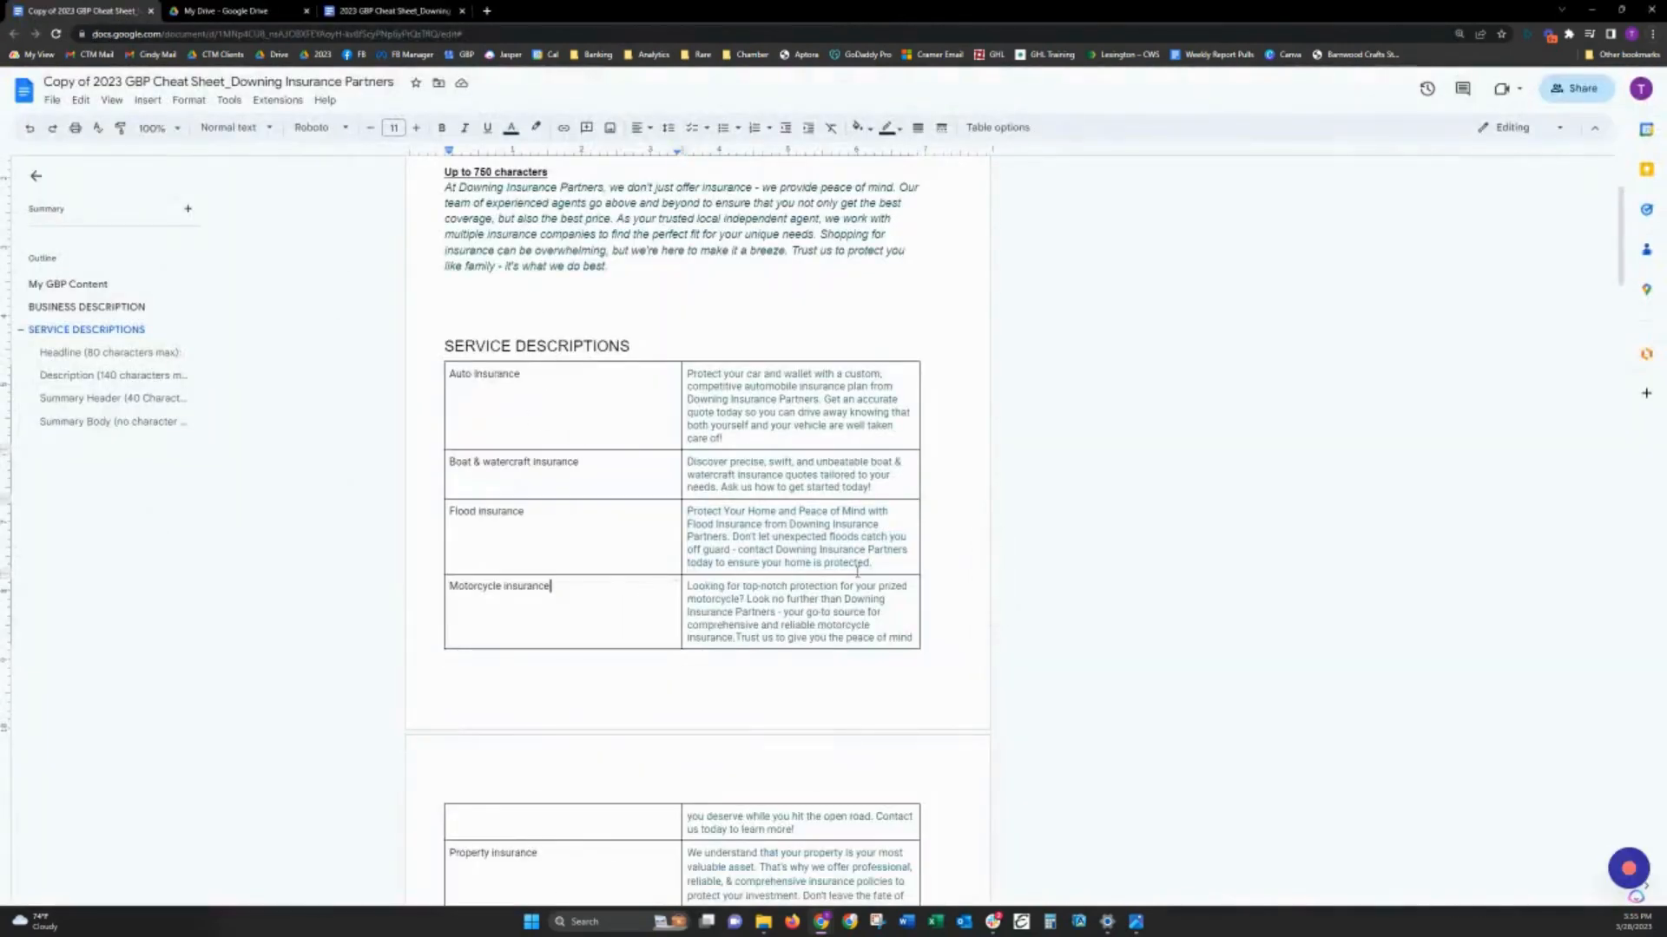
key(Tab)
key(ctrl+c)
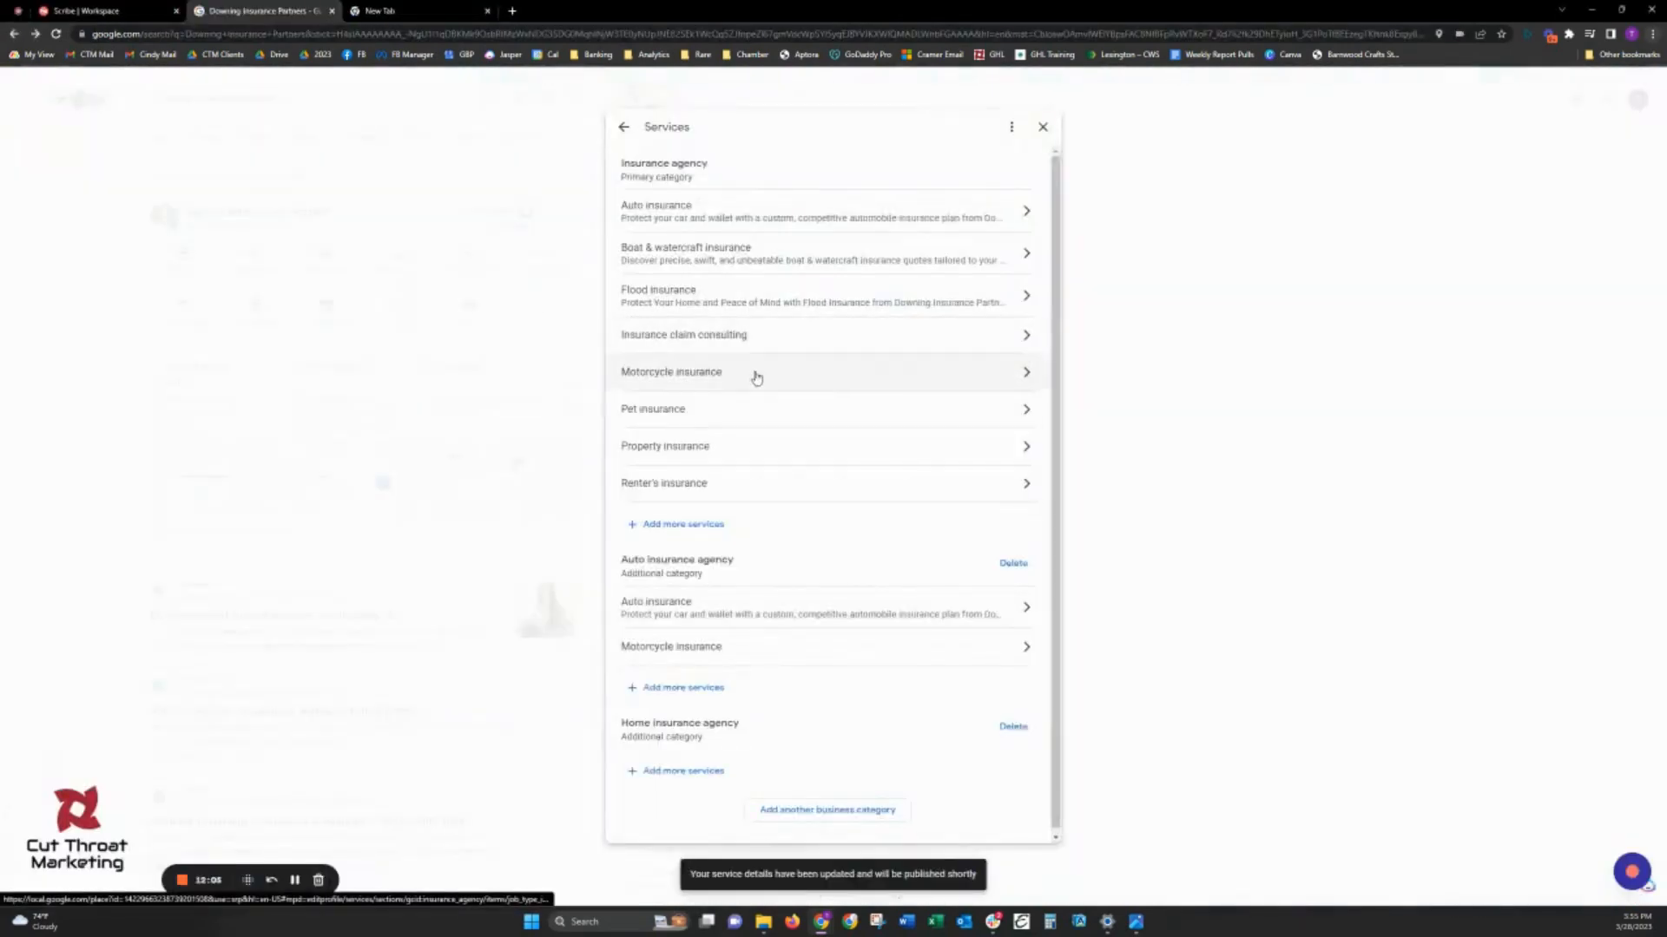
click(755, 376)
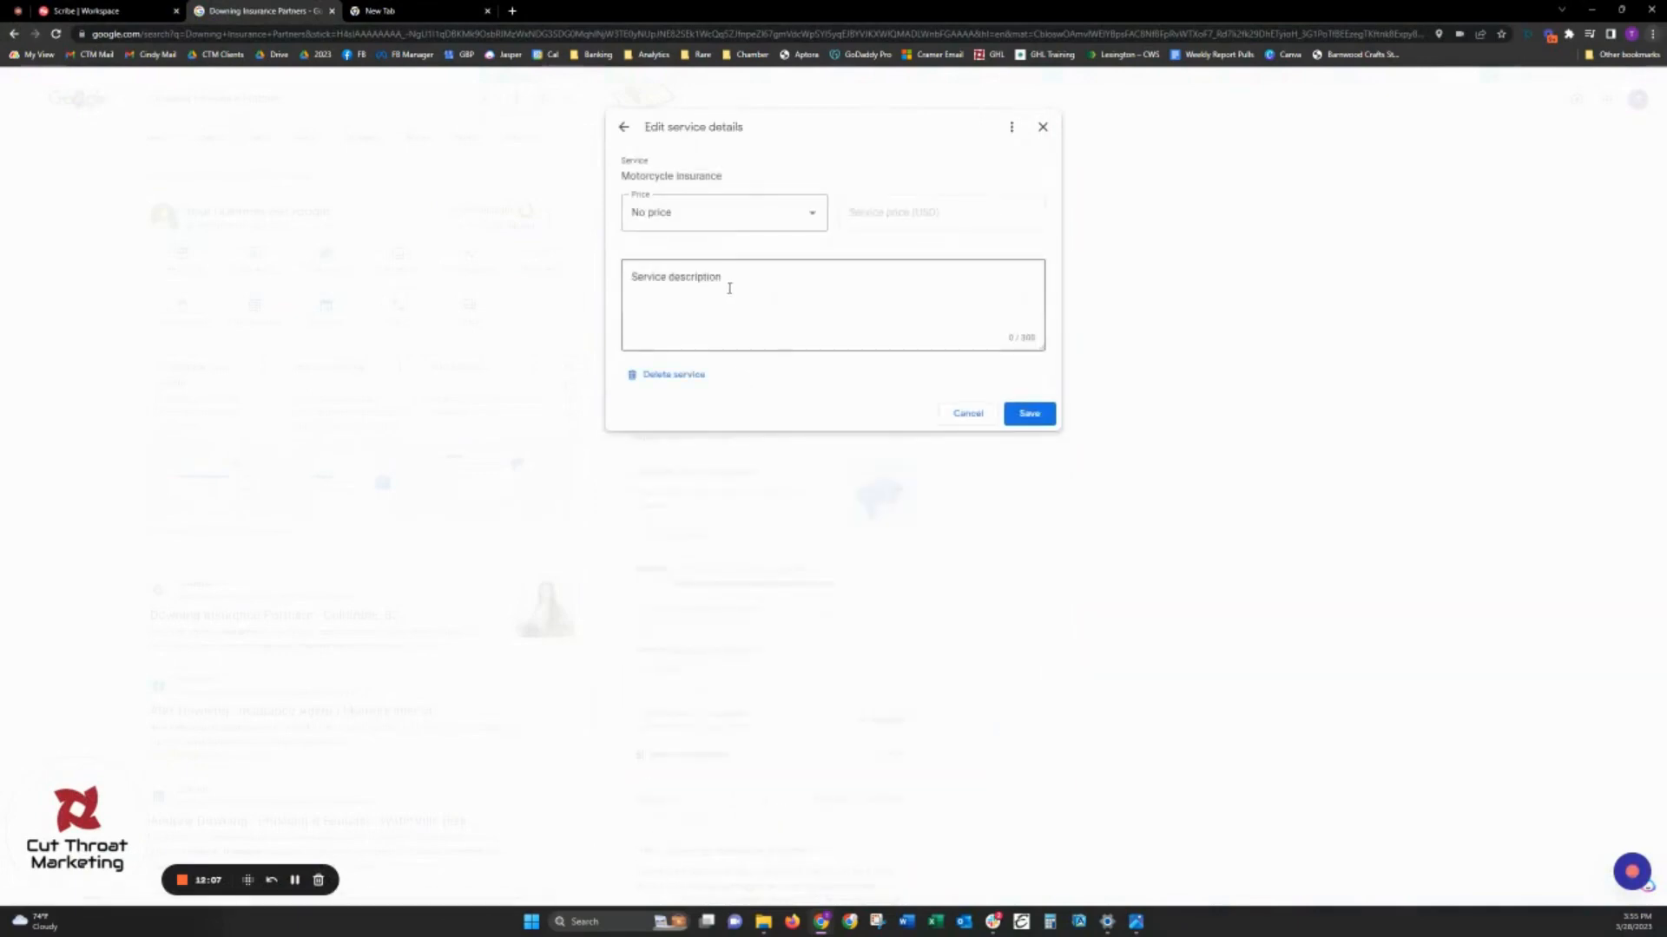
key(ctrl+v)
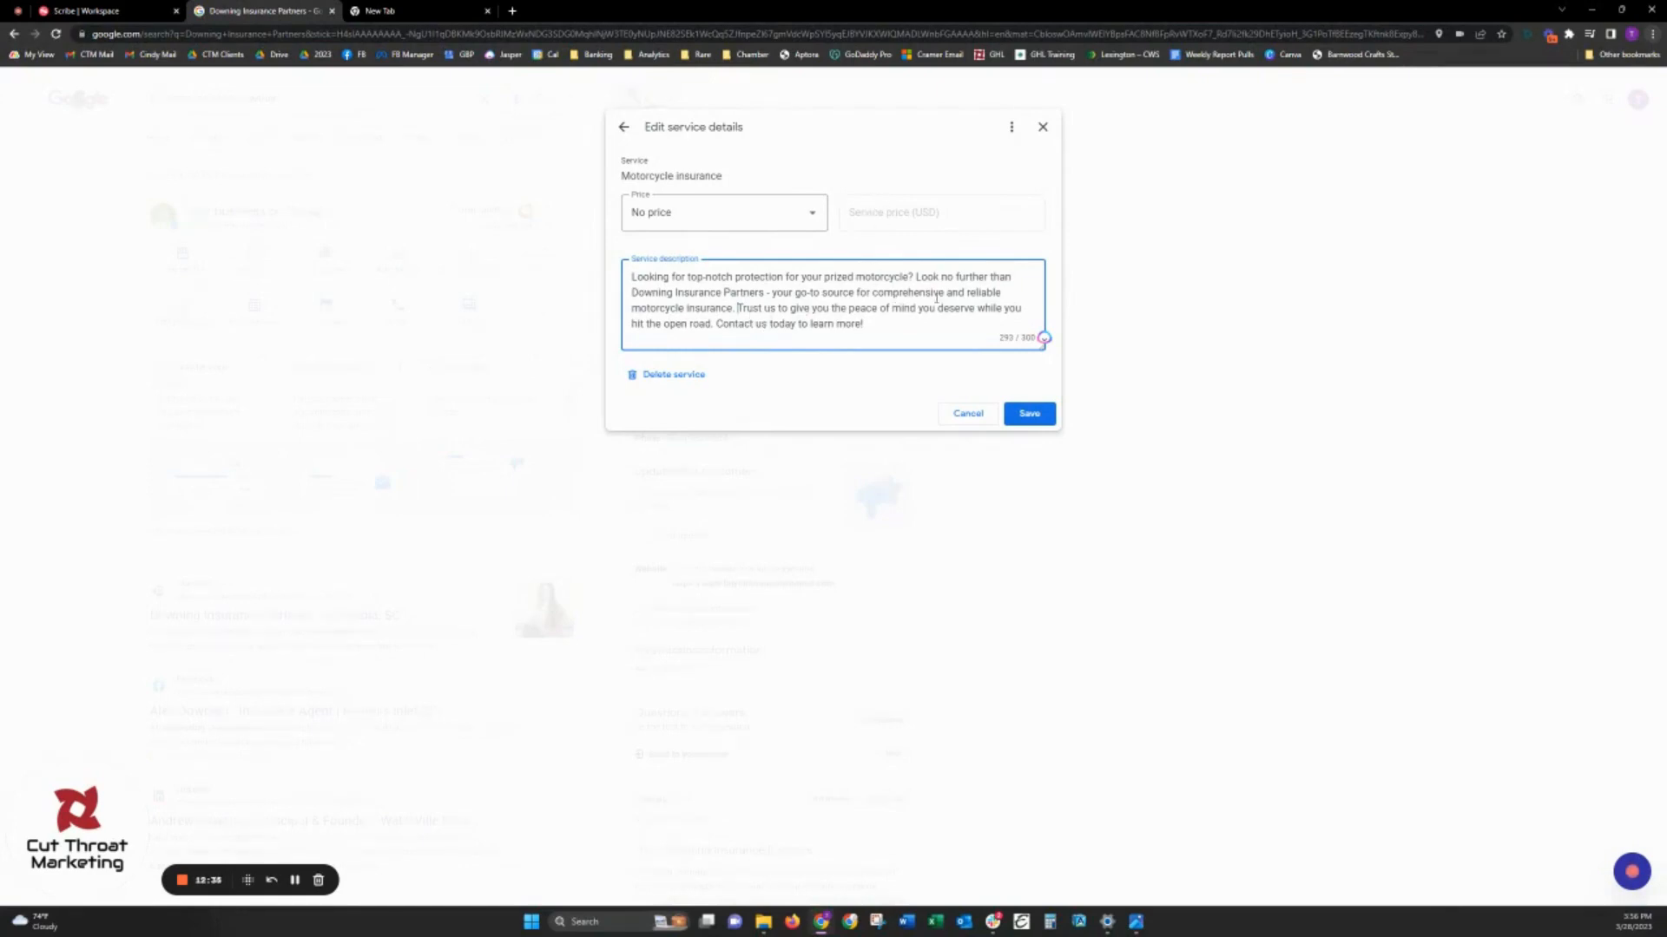
drag(667, 310, 724, 310)
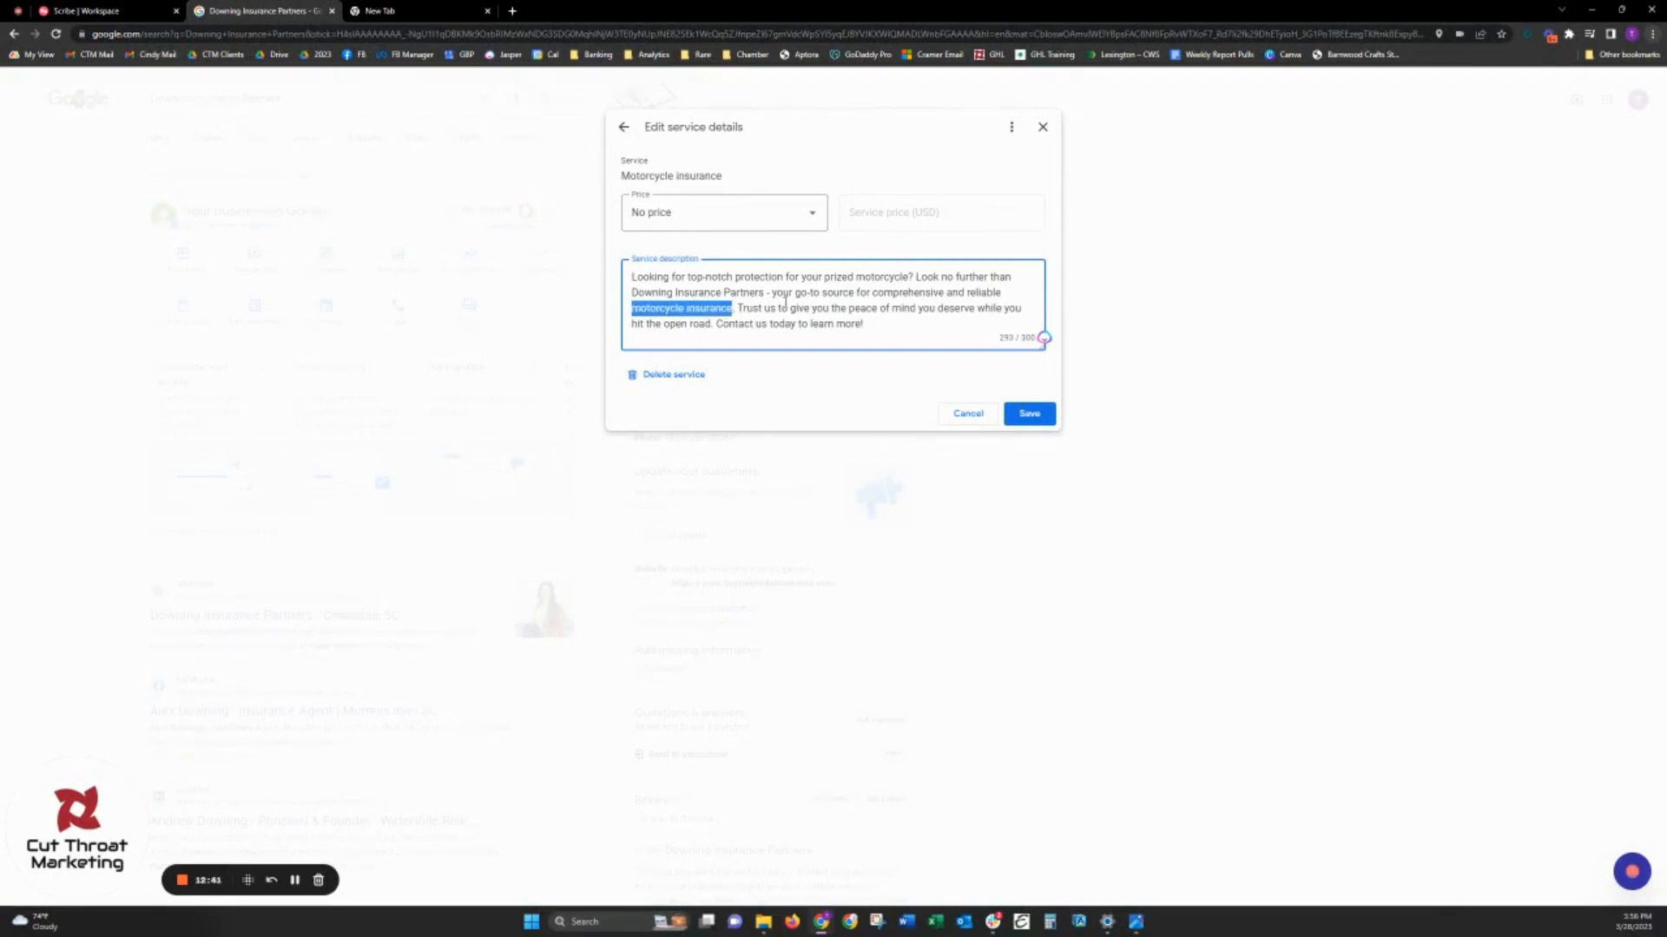
click(786, 303)
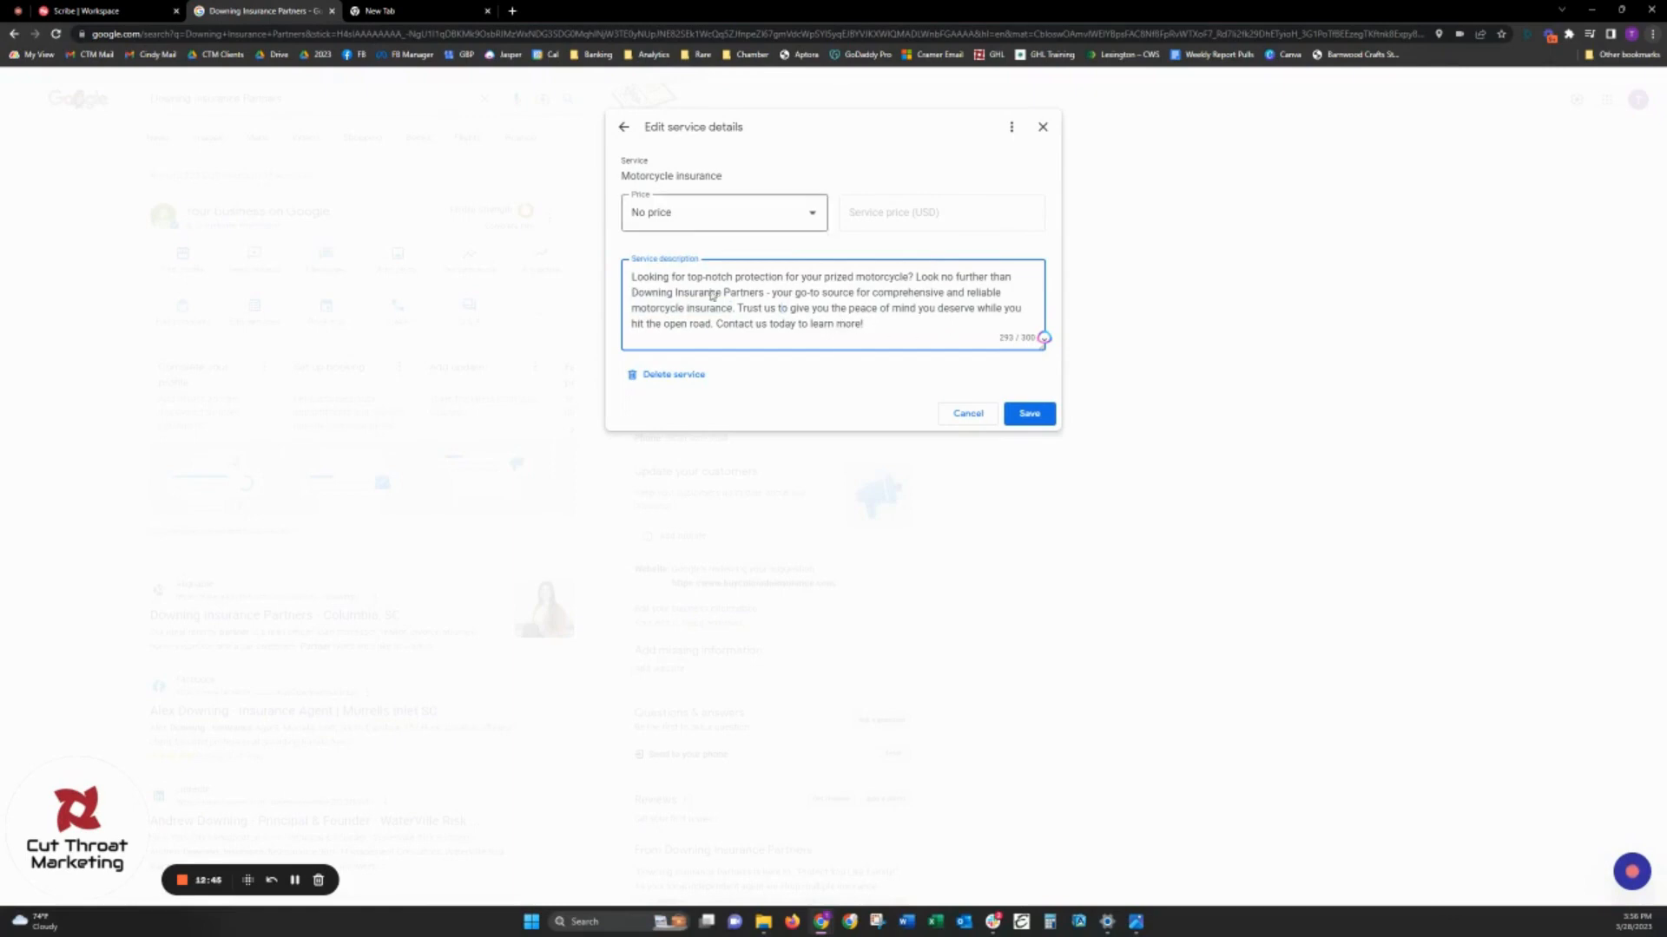
click(1030, 414)
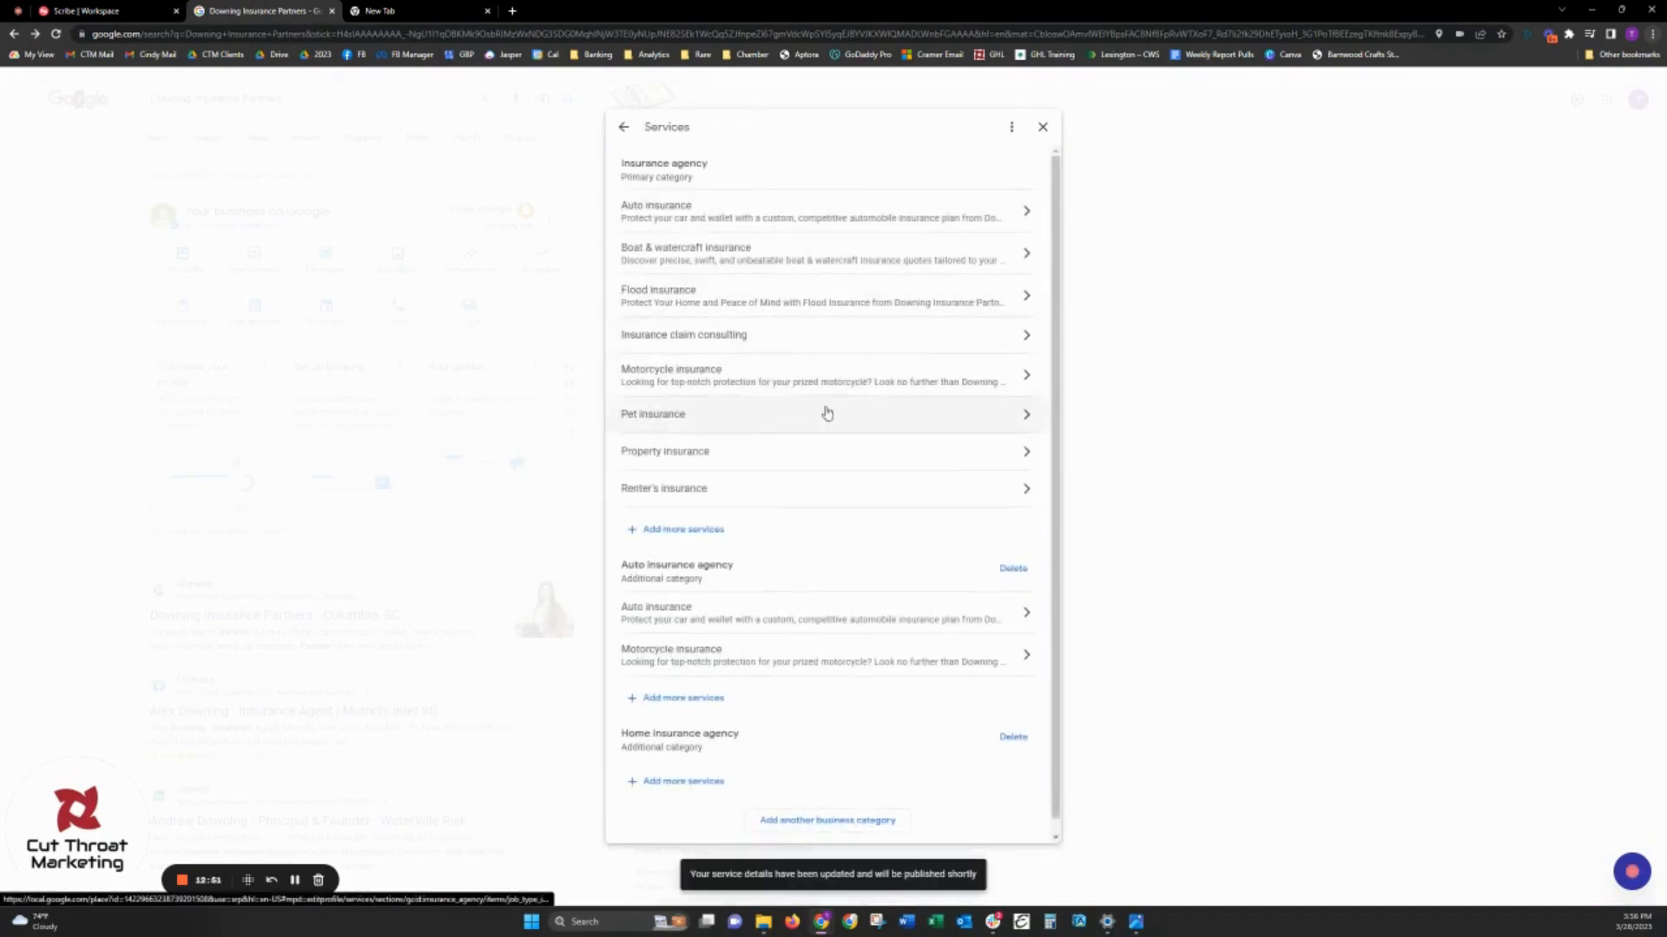
- Copy the property insurance description from the cheat sheet into the Property insurance service and save it
key(alt+Tab)
scroll(616, 699, down, 3)
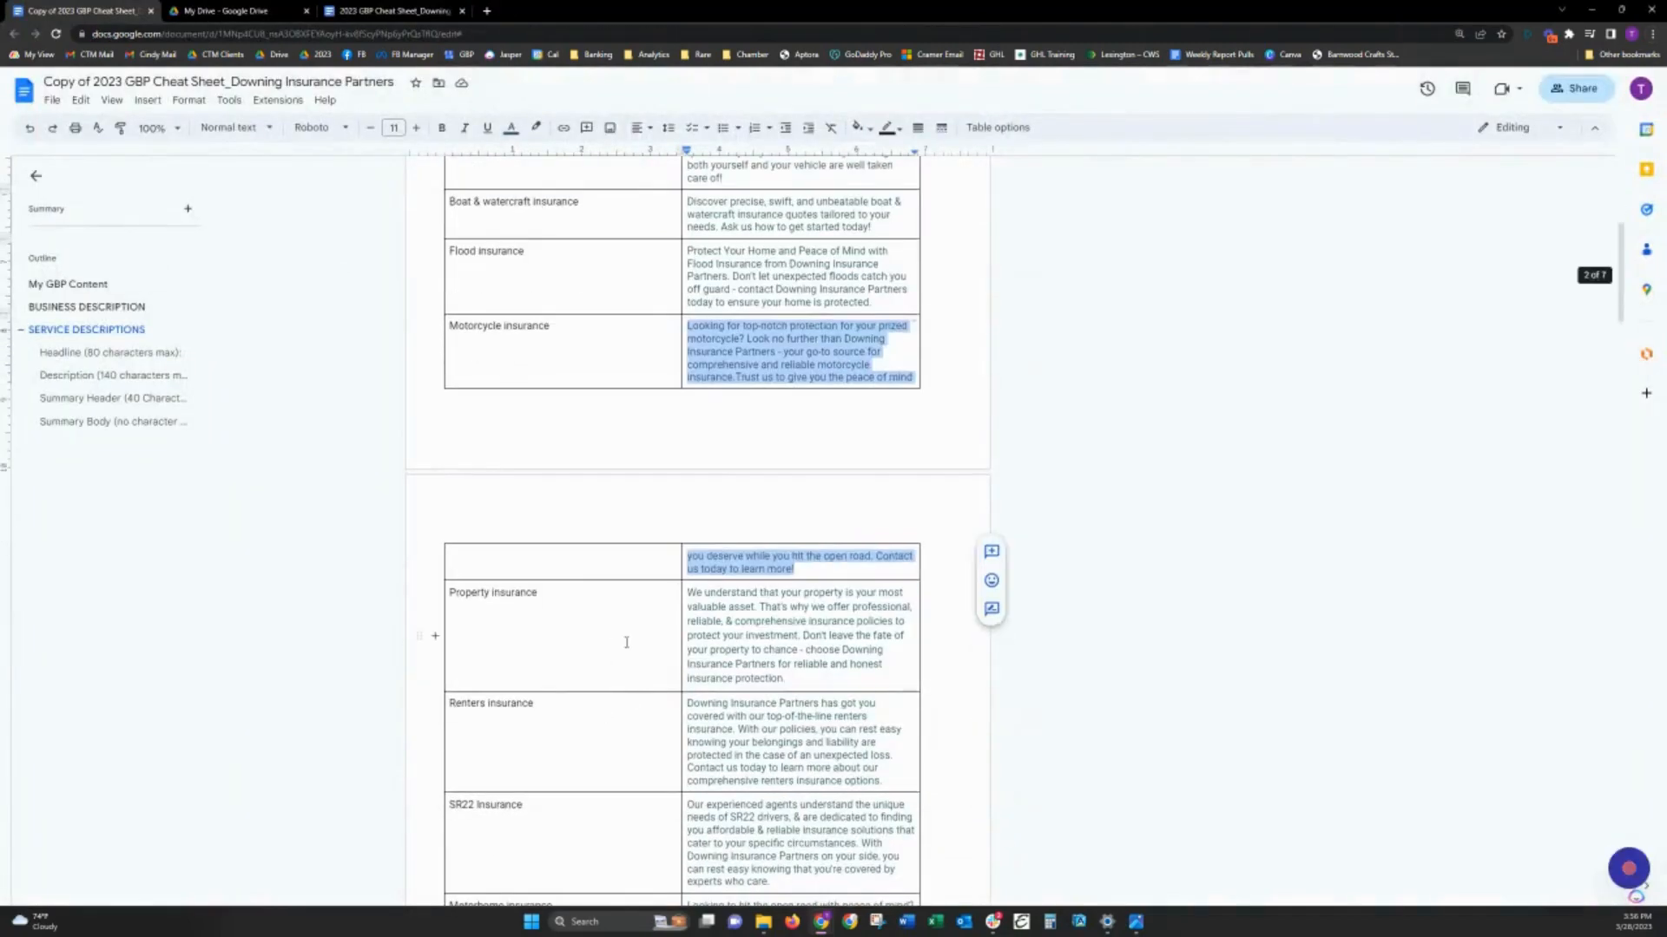
triple_click(935, 609)
key(ctrl+c)
key(alt+Tab)
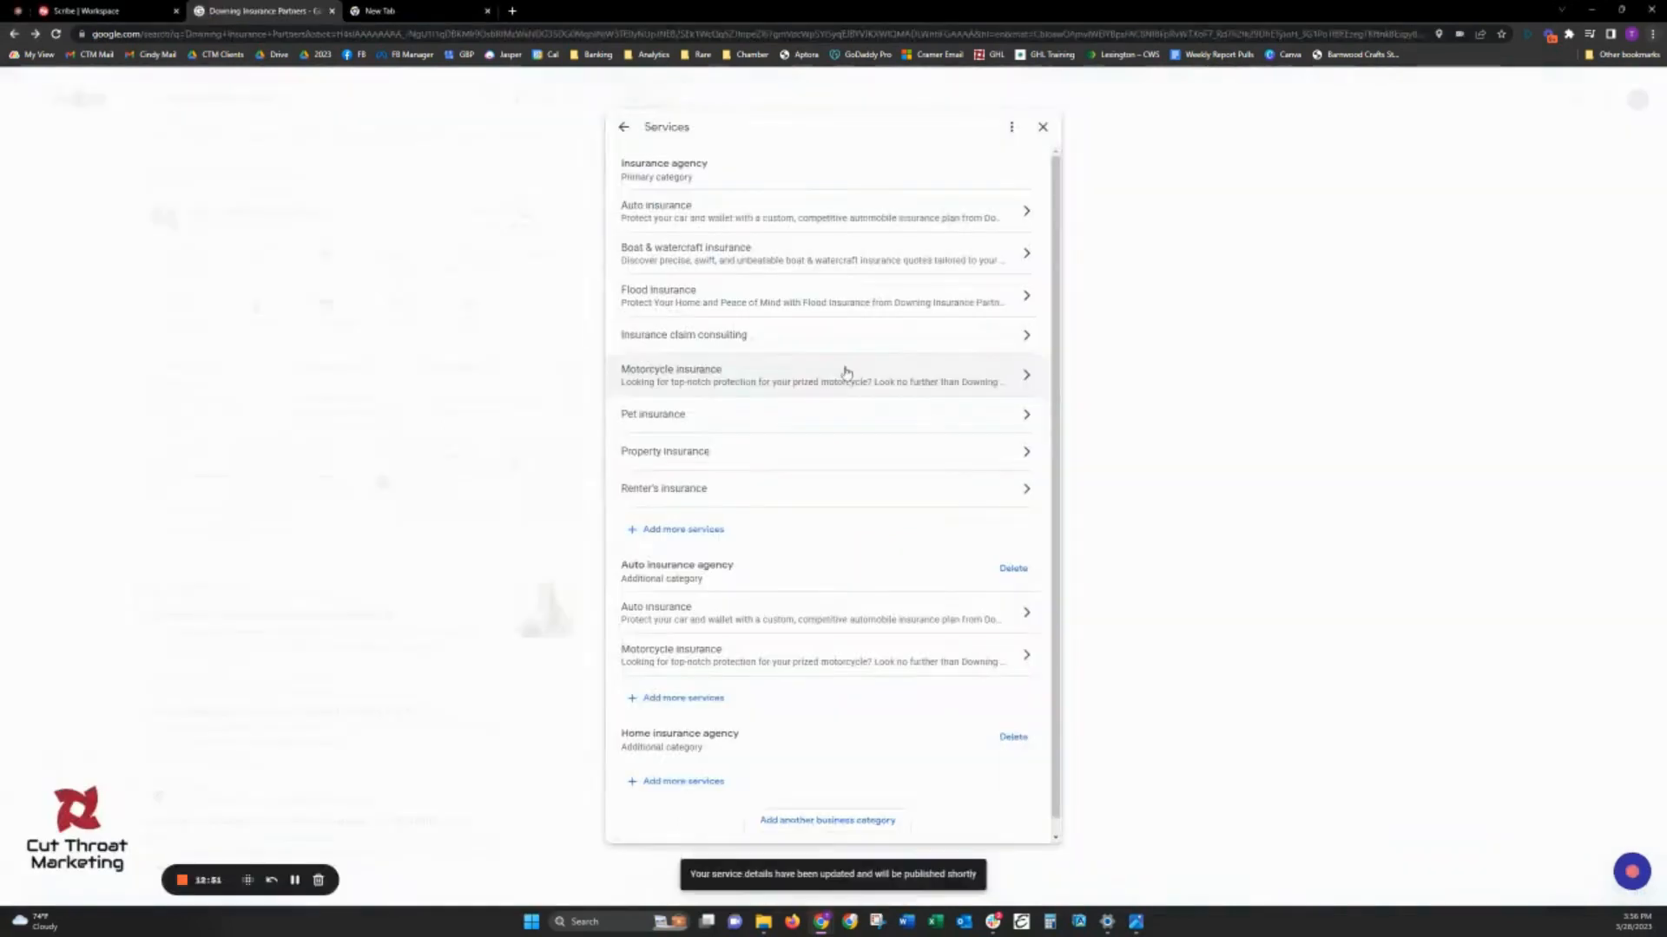
click(763, 455)
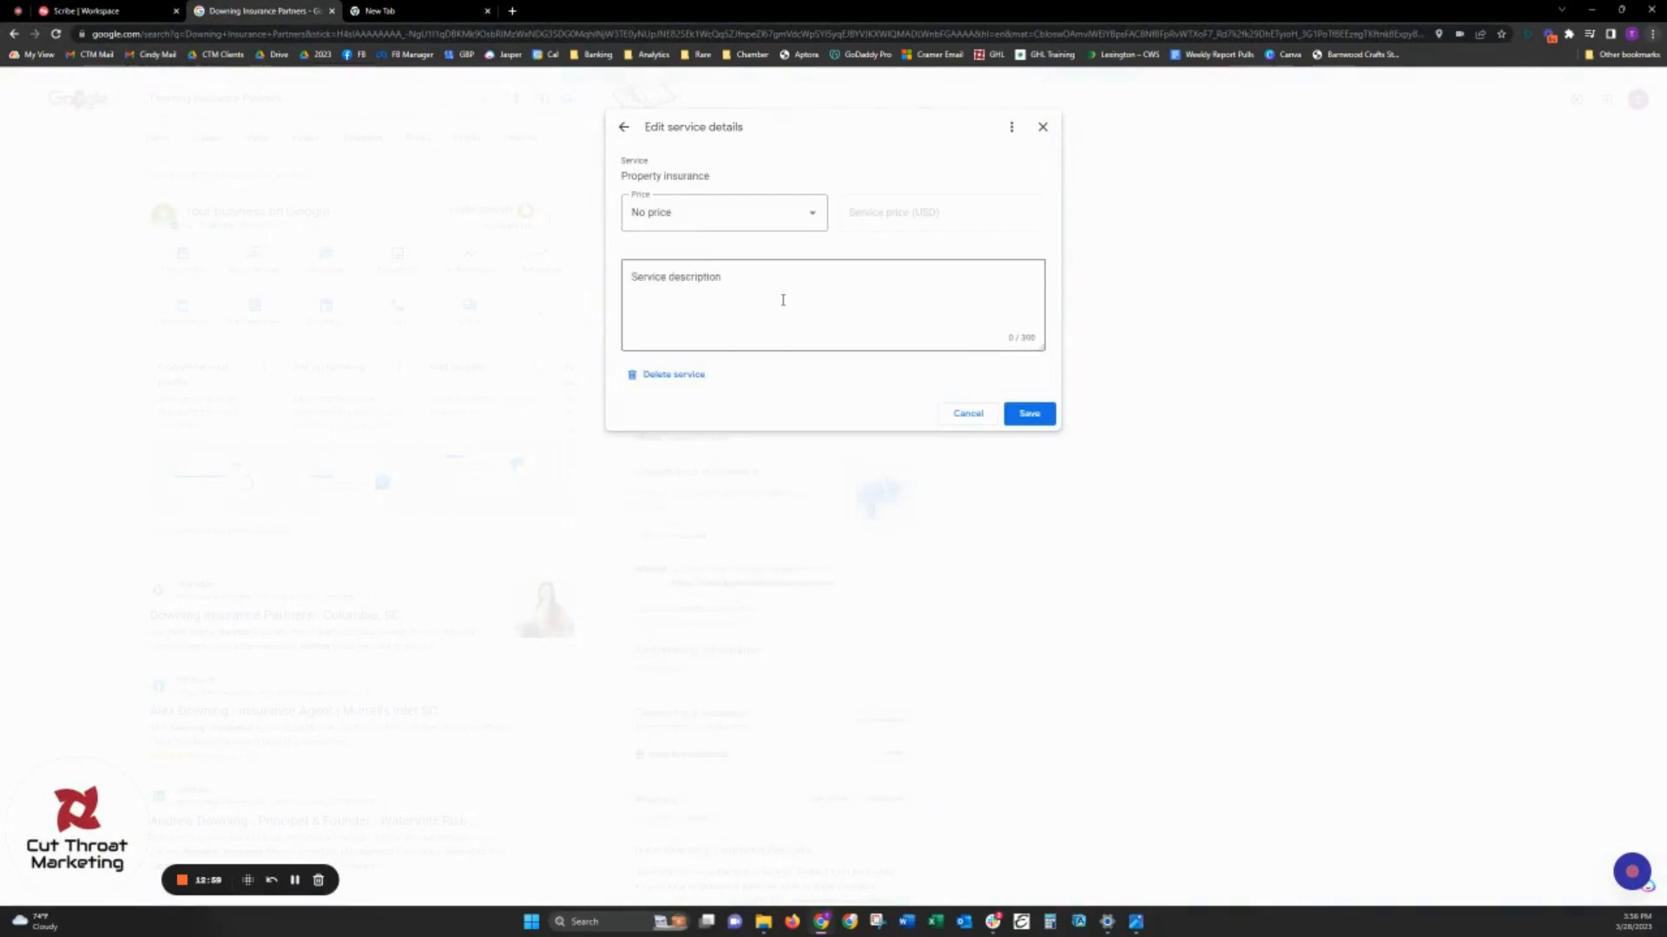
click(784, 300)
key(ctrl+v)
click(1032, 414)
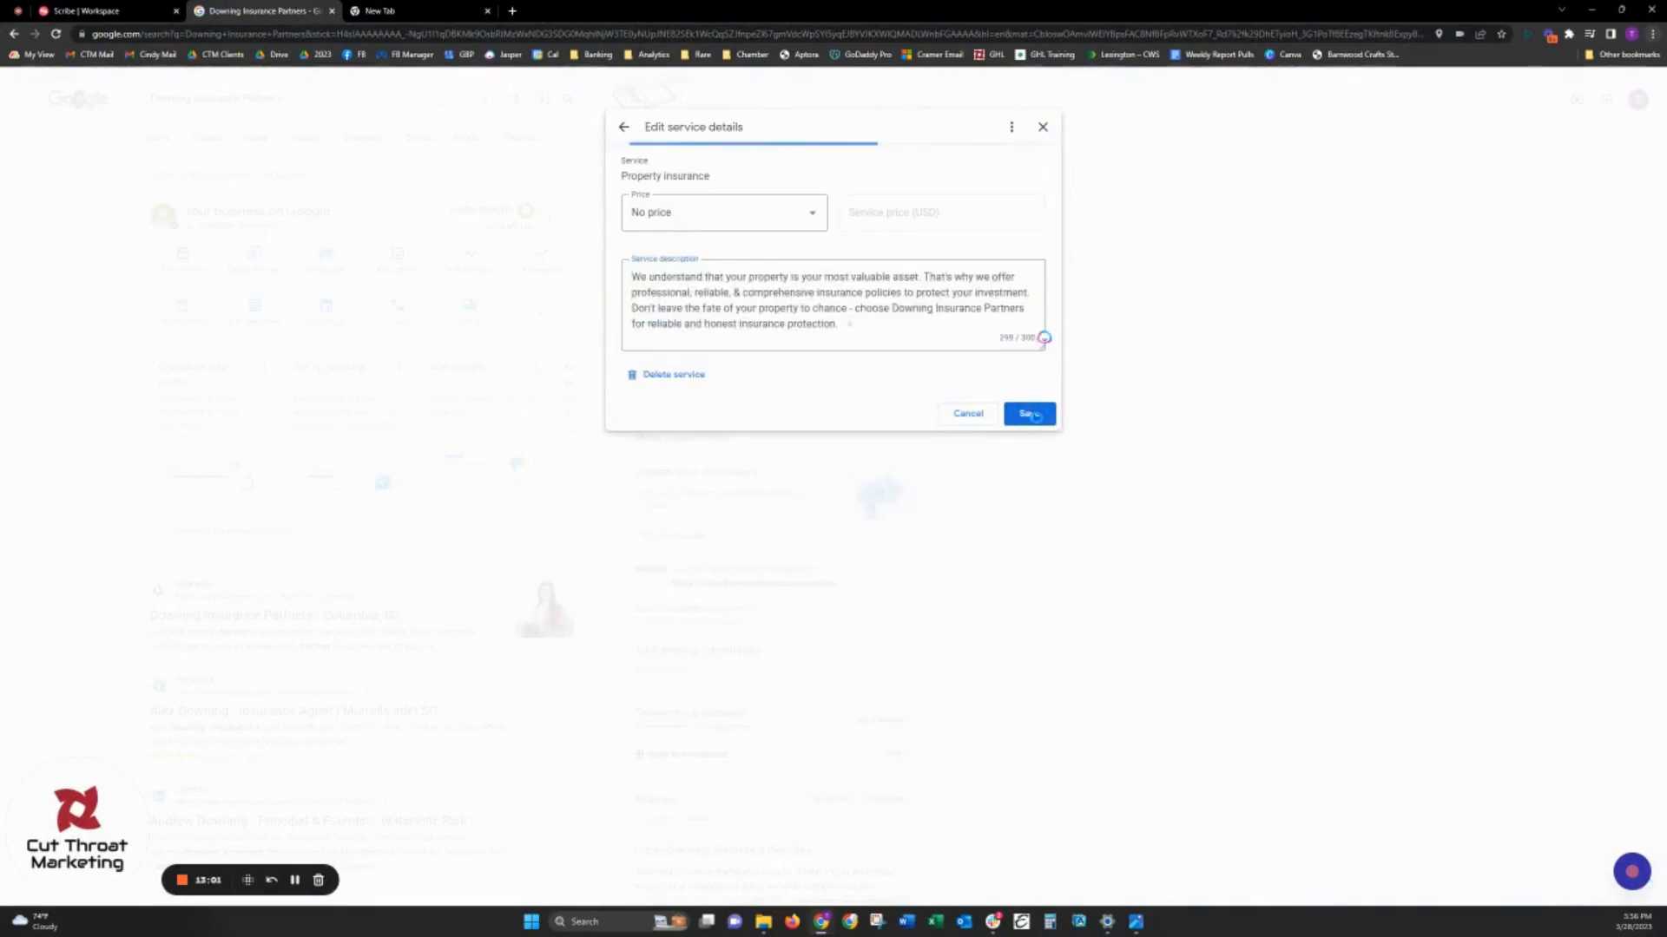
- Reopen the services list and delete the Pet insurance service from the profile
click(1042, 128)
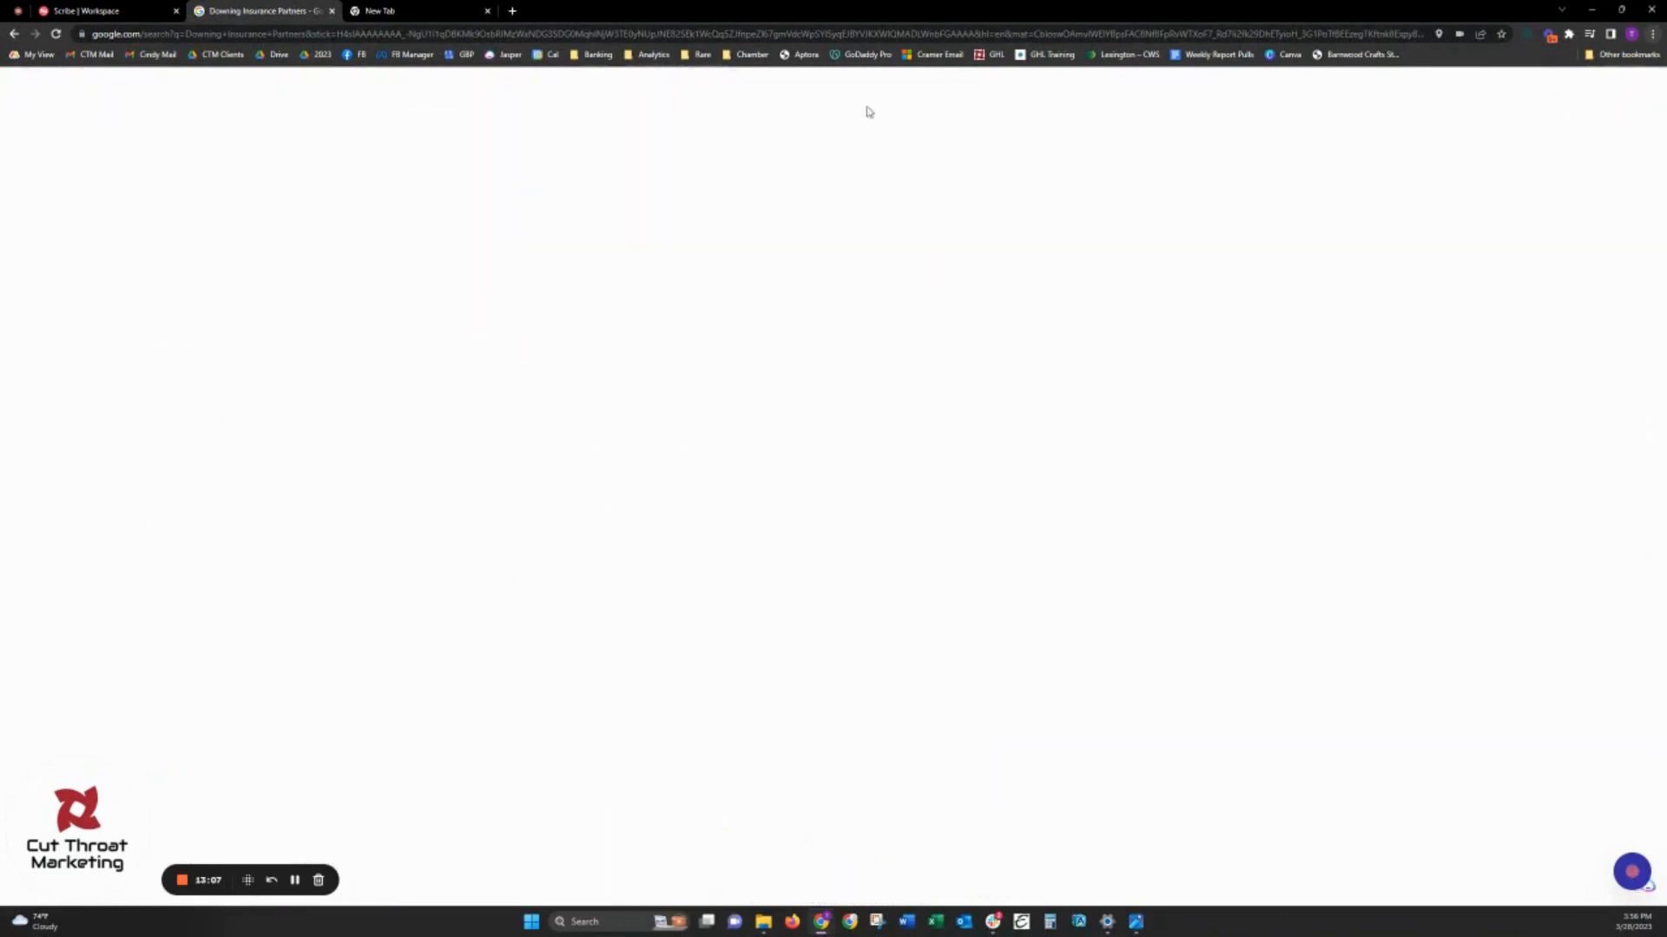
scroll(792, 417, down, 1)
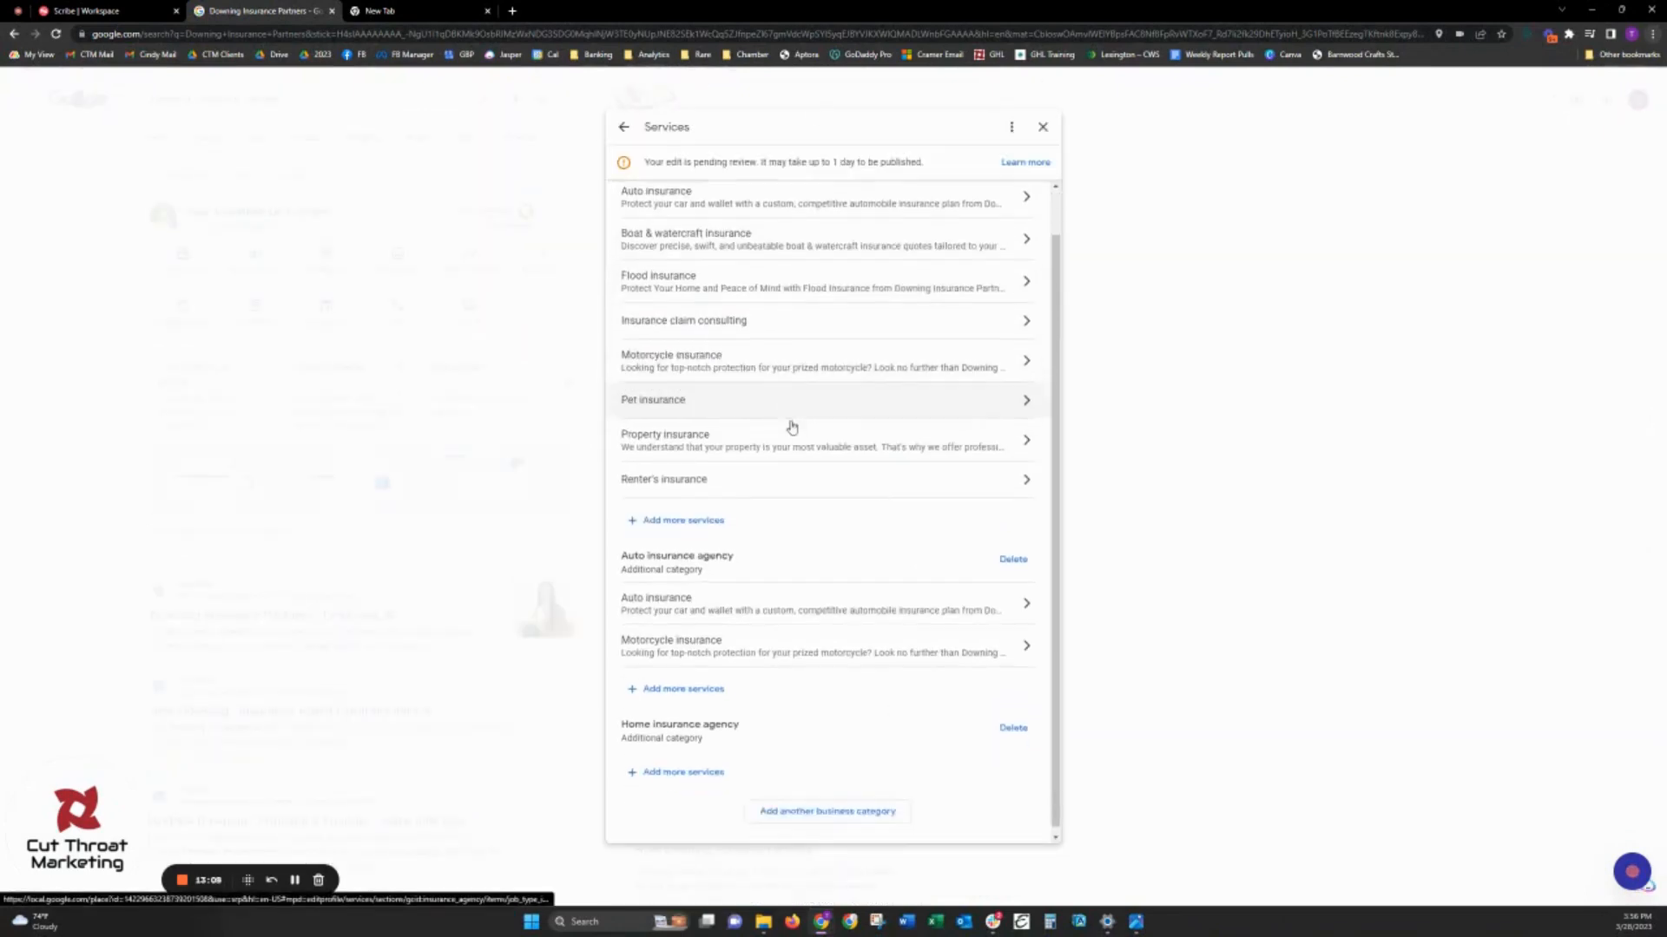
scroll(660, 408, up, 1)
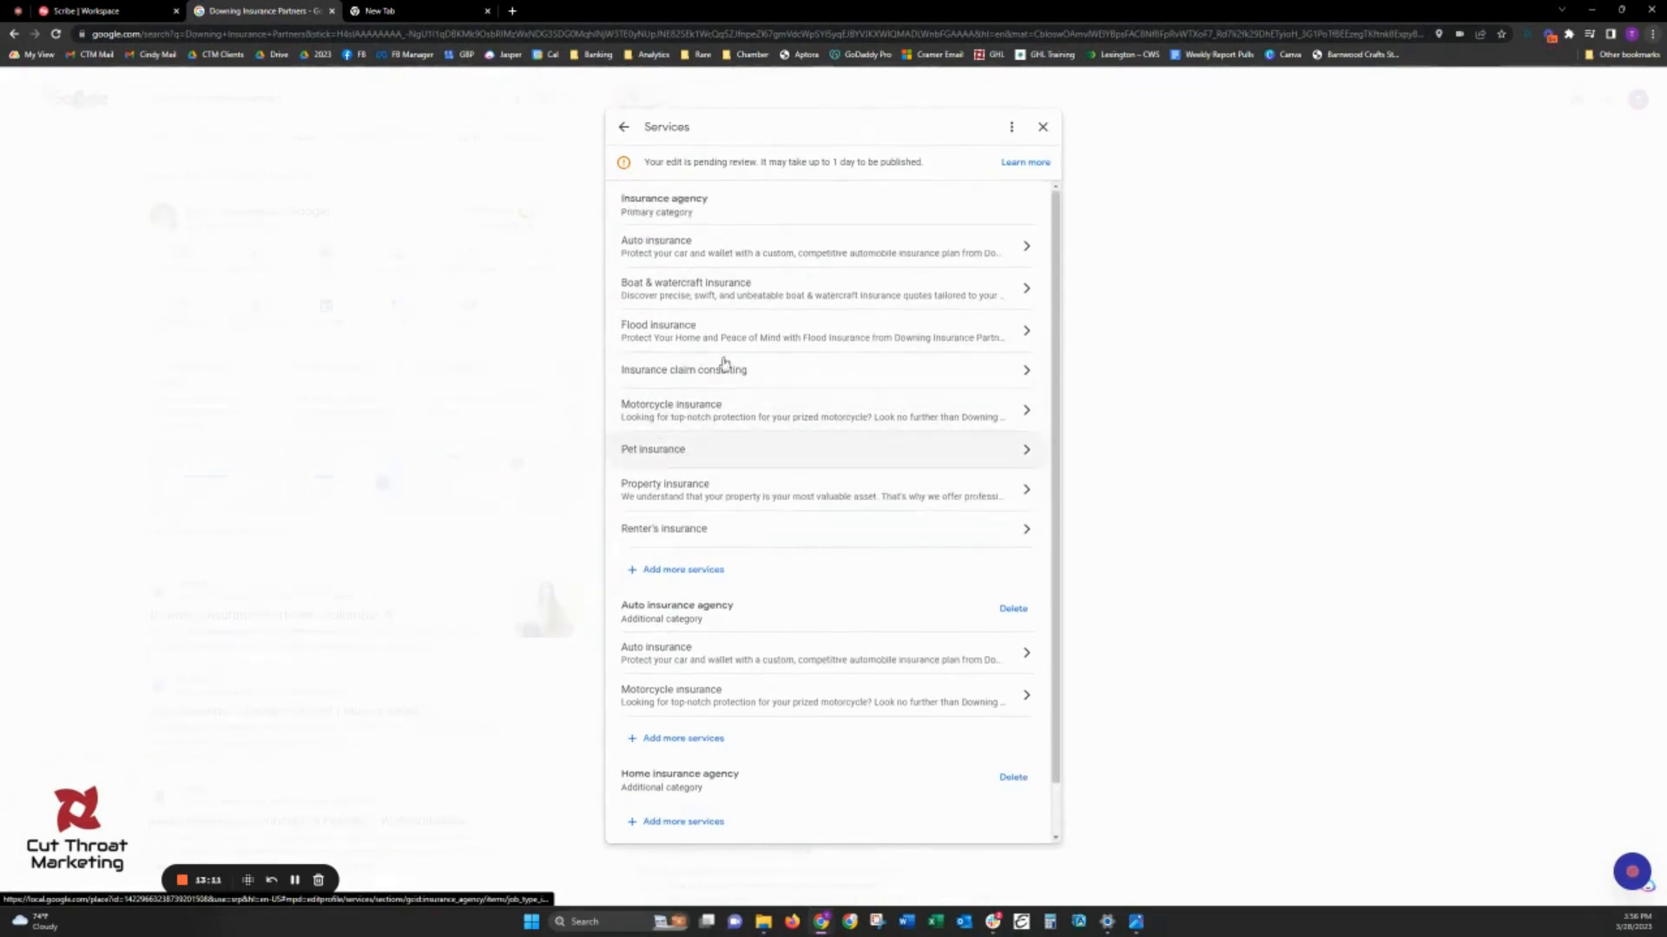
click(704, 460)
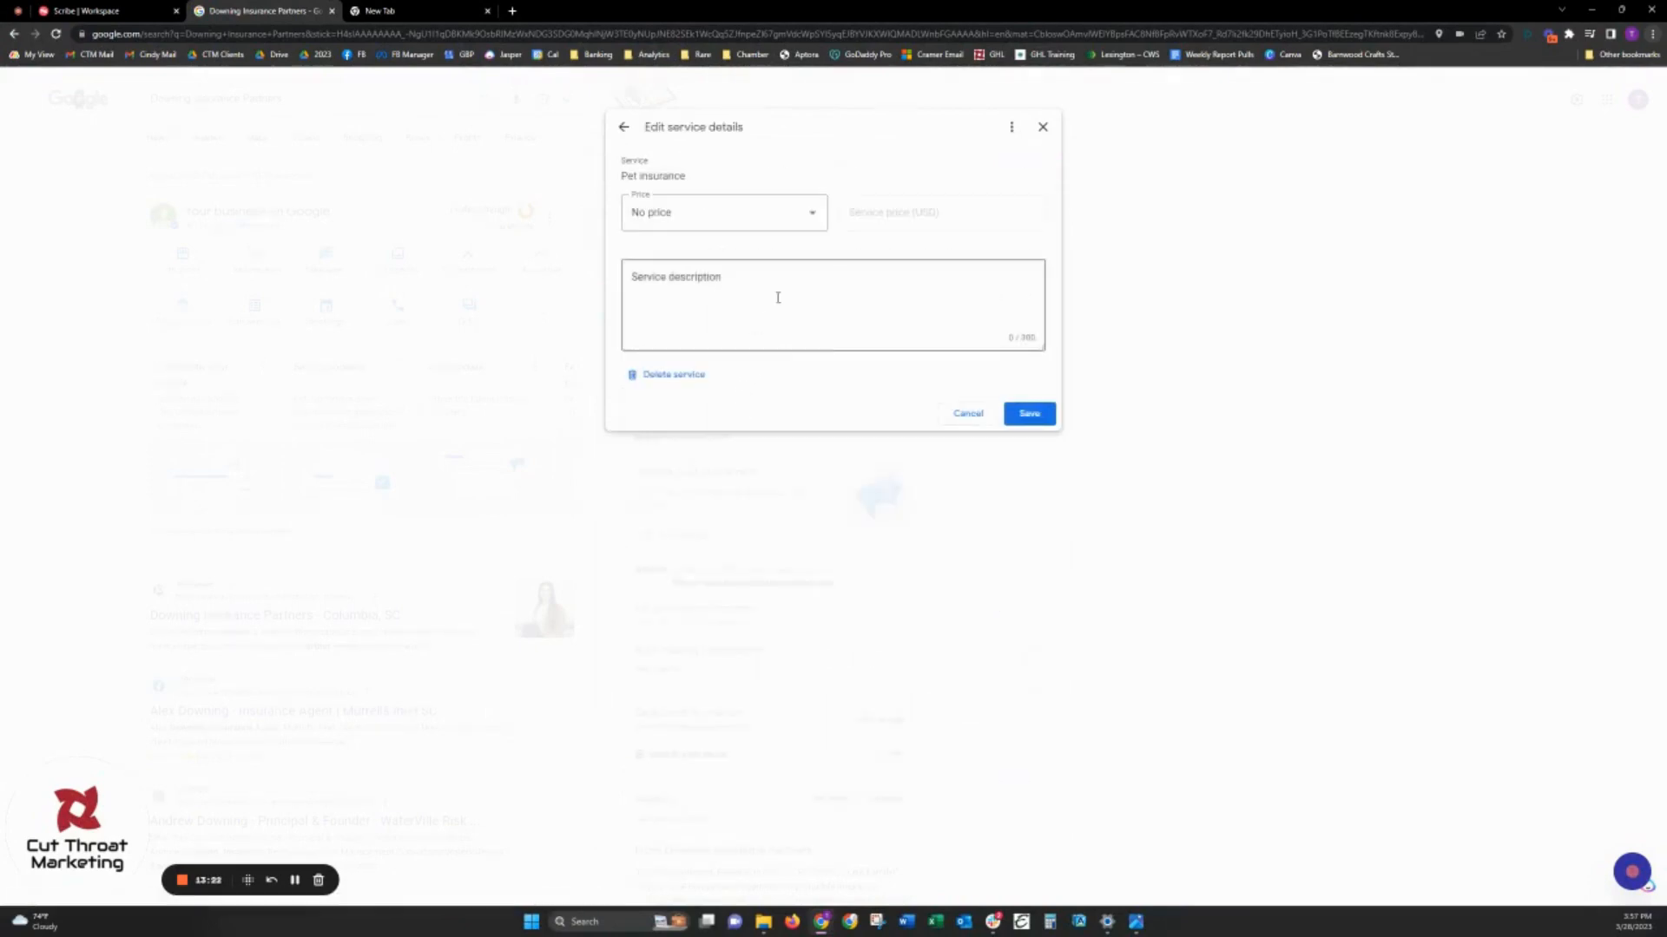
click(680, 376)
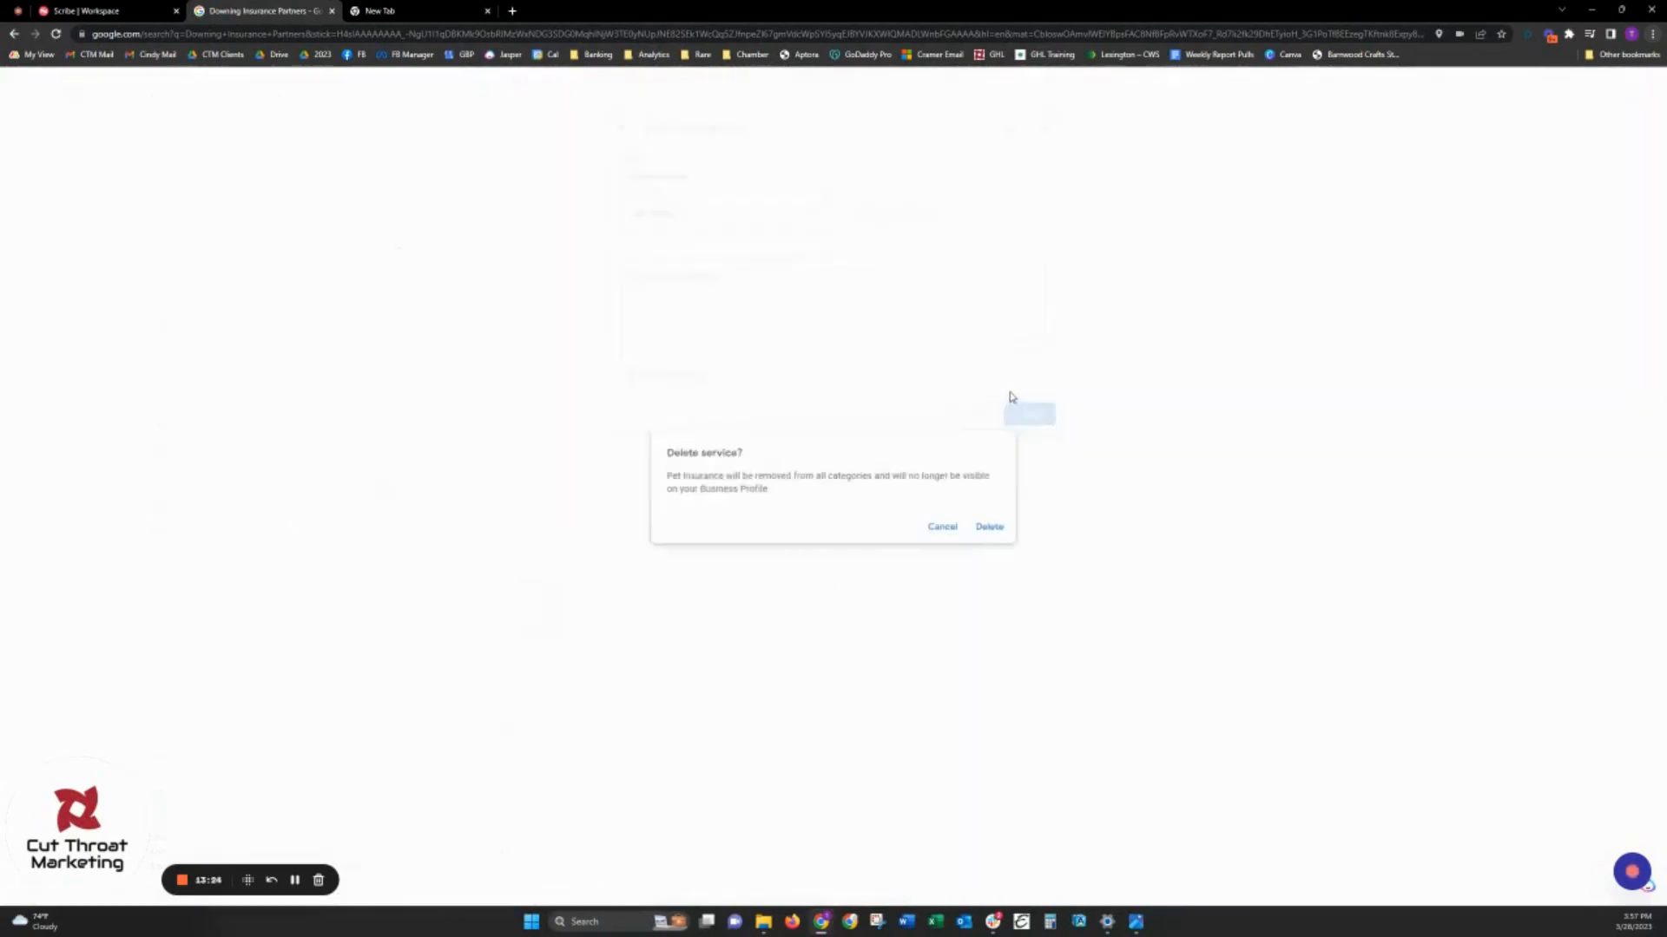
click(1003, 529)
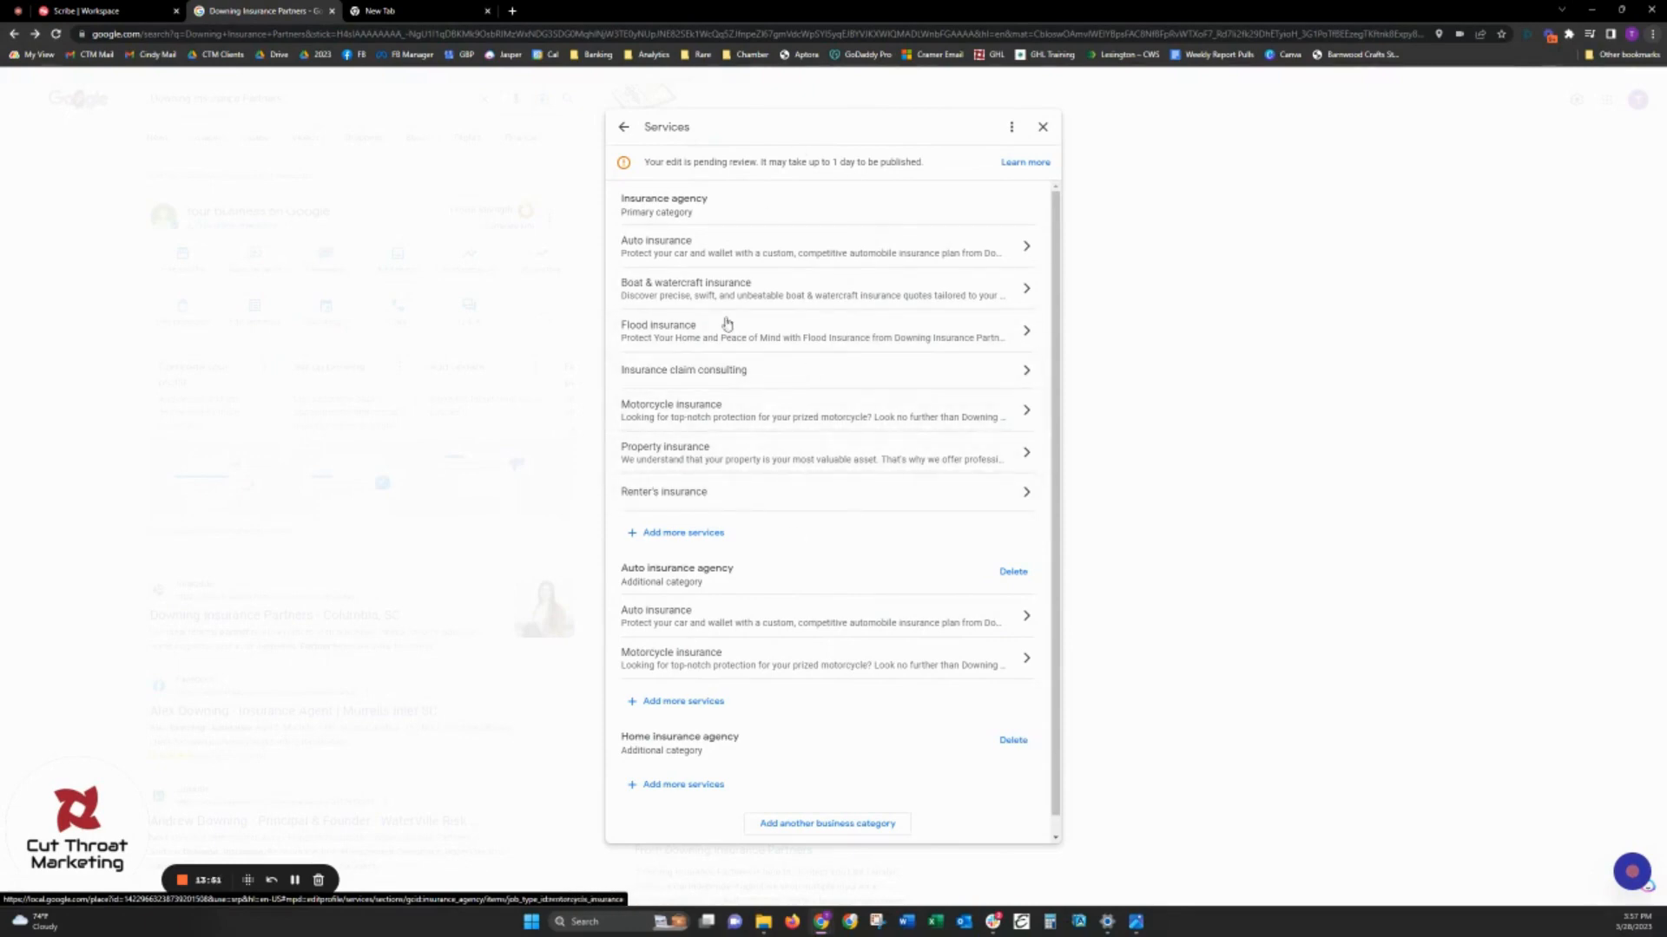
- Copy the renters insurance description from the cheat sheet into the Renter's insurance service and save it
key(alt+Tab)
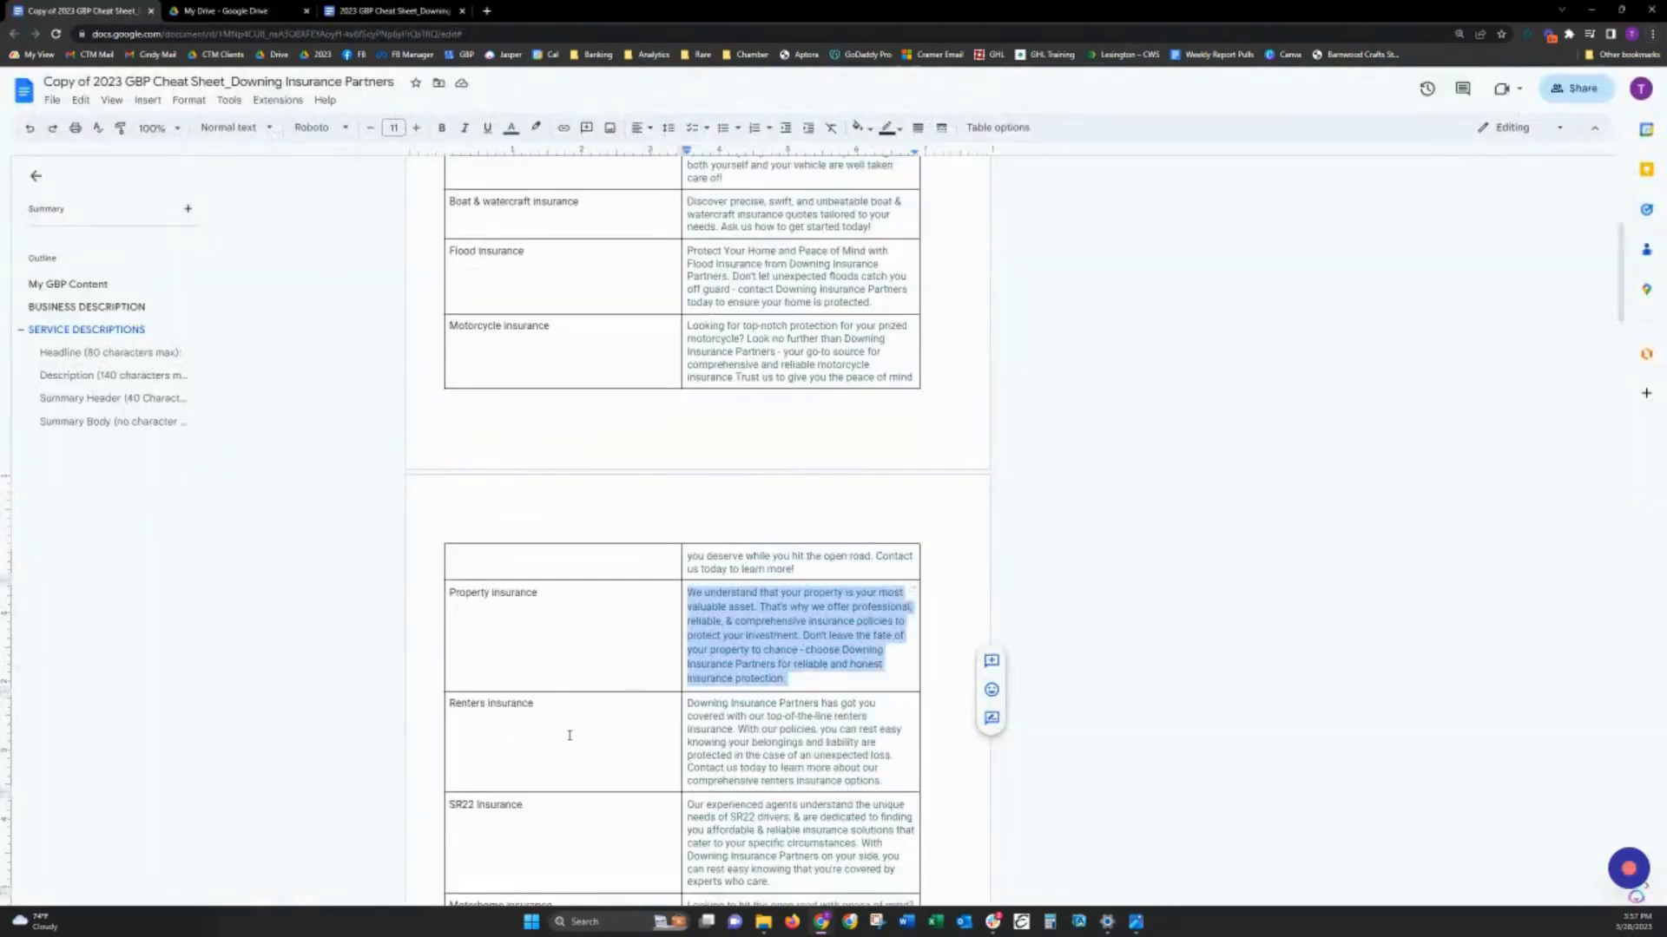
triple_click(756, 720)
key(ctrl+c)
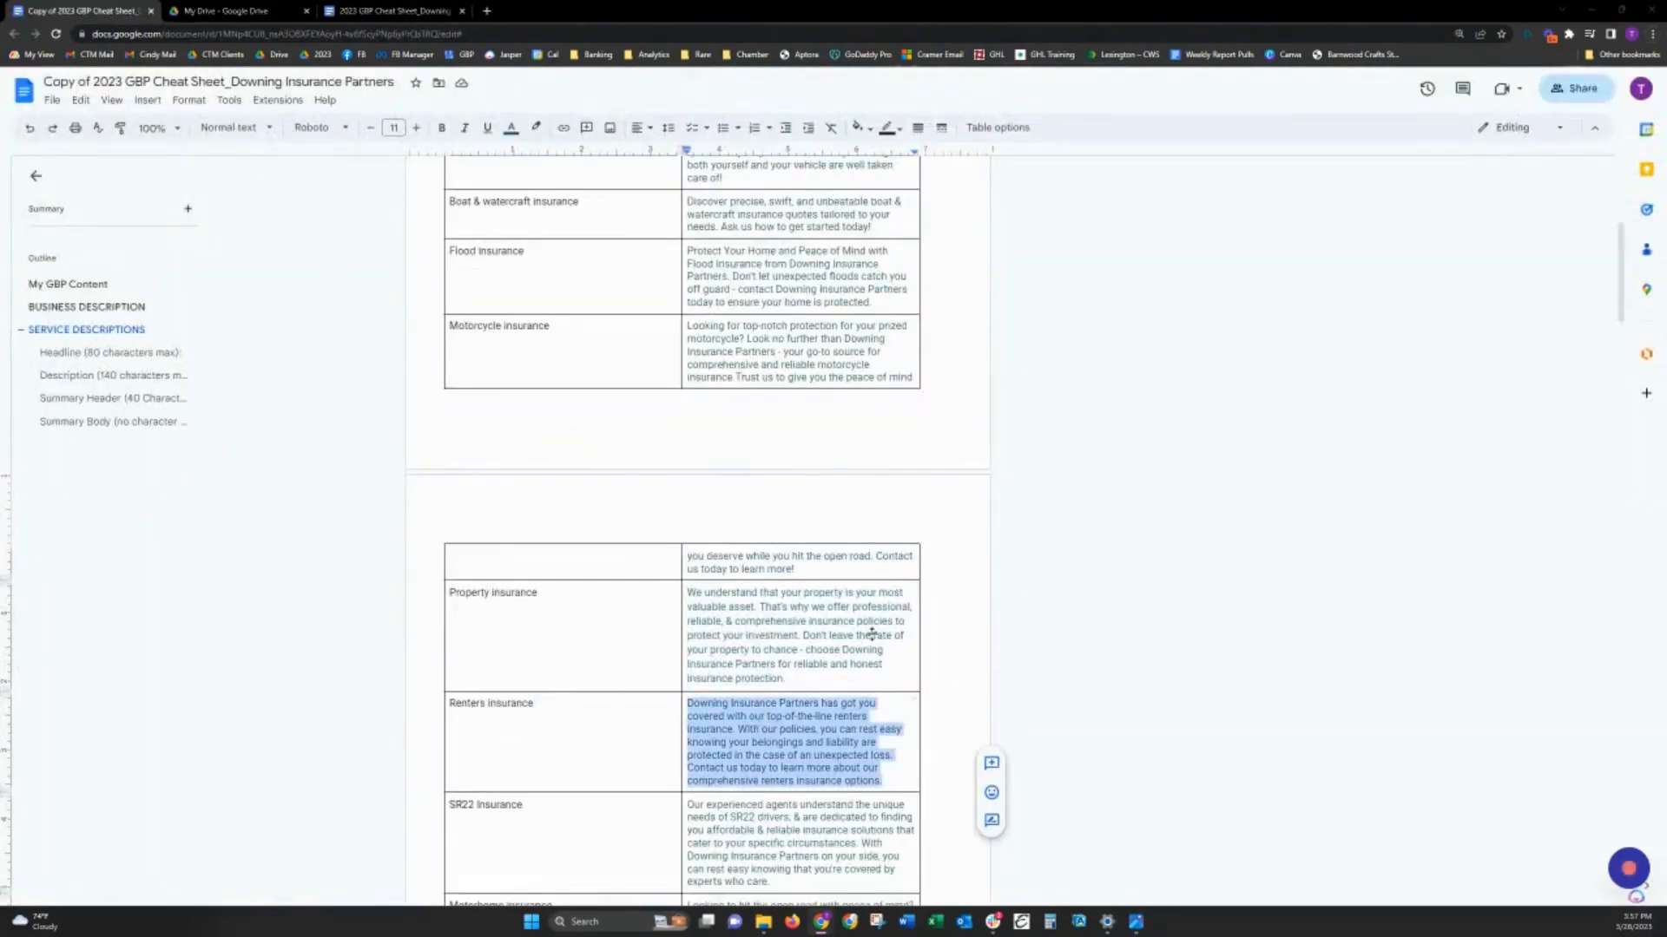
key(alt+Tab)
click(744, 498)
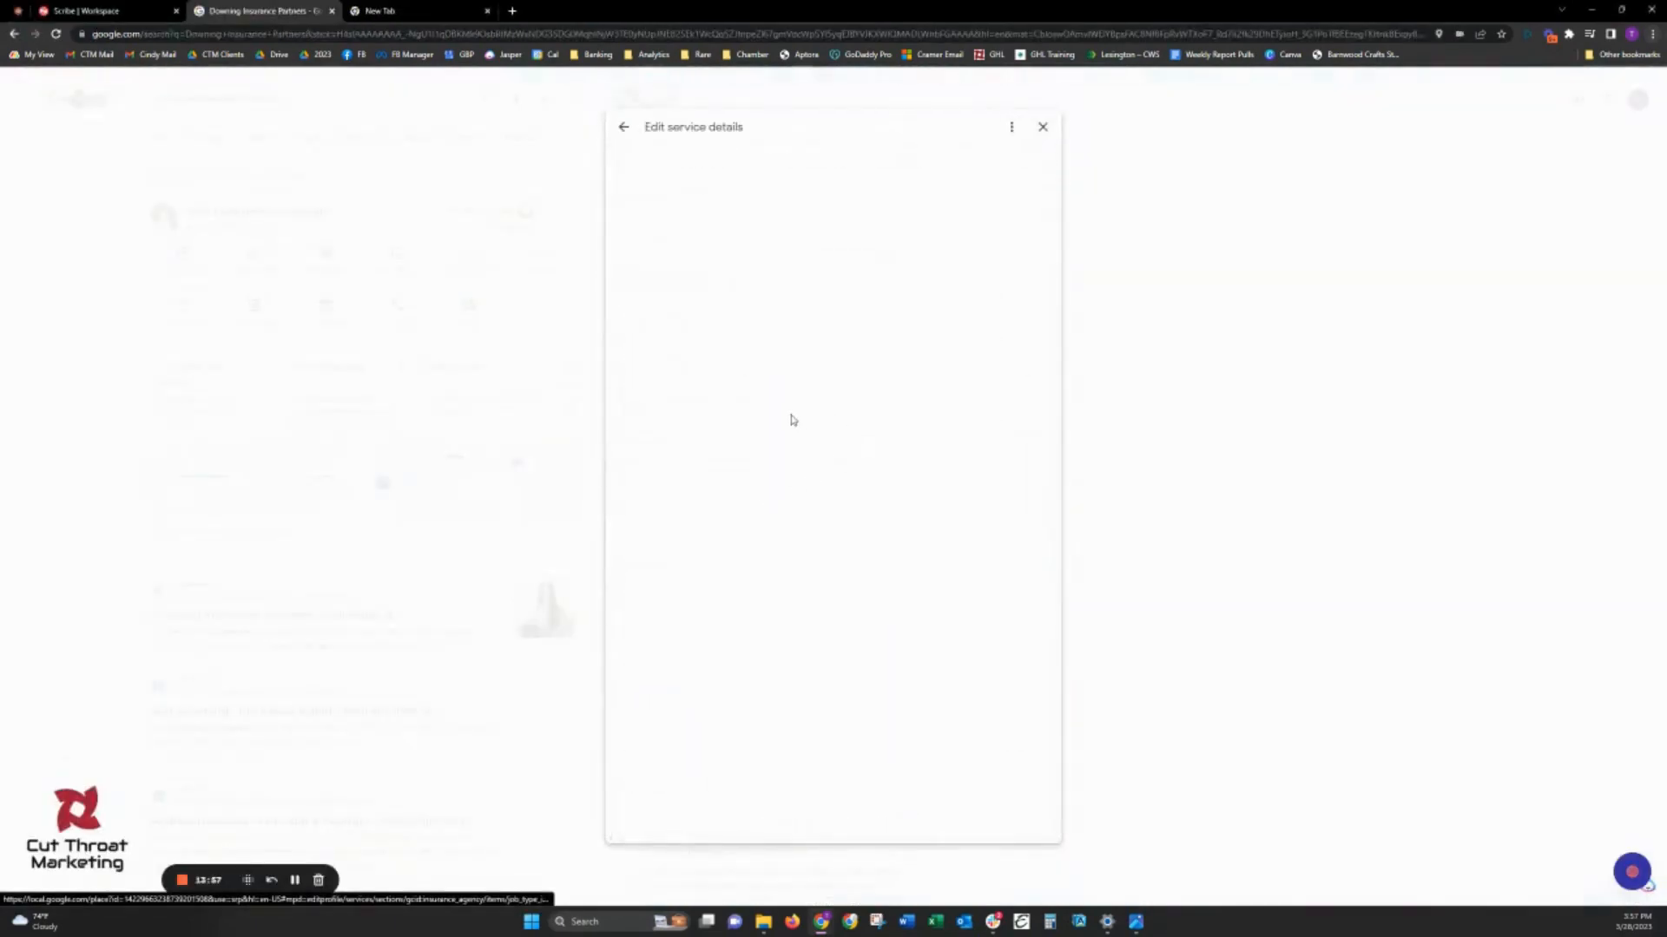
click(729, 276)
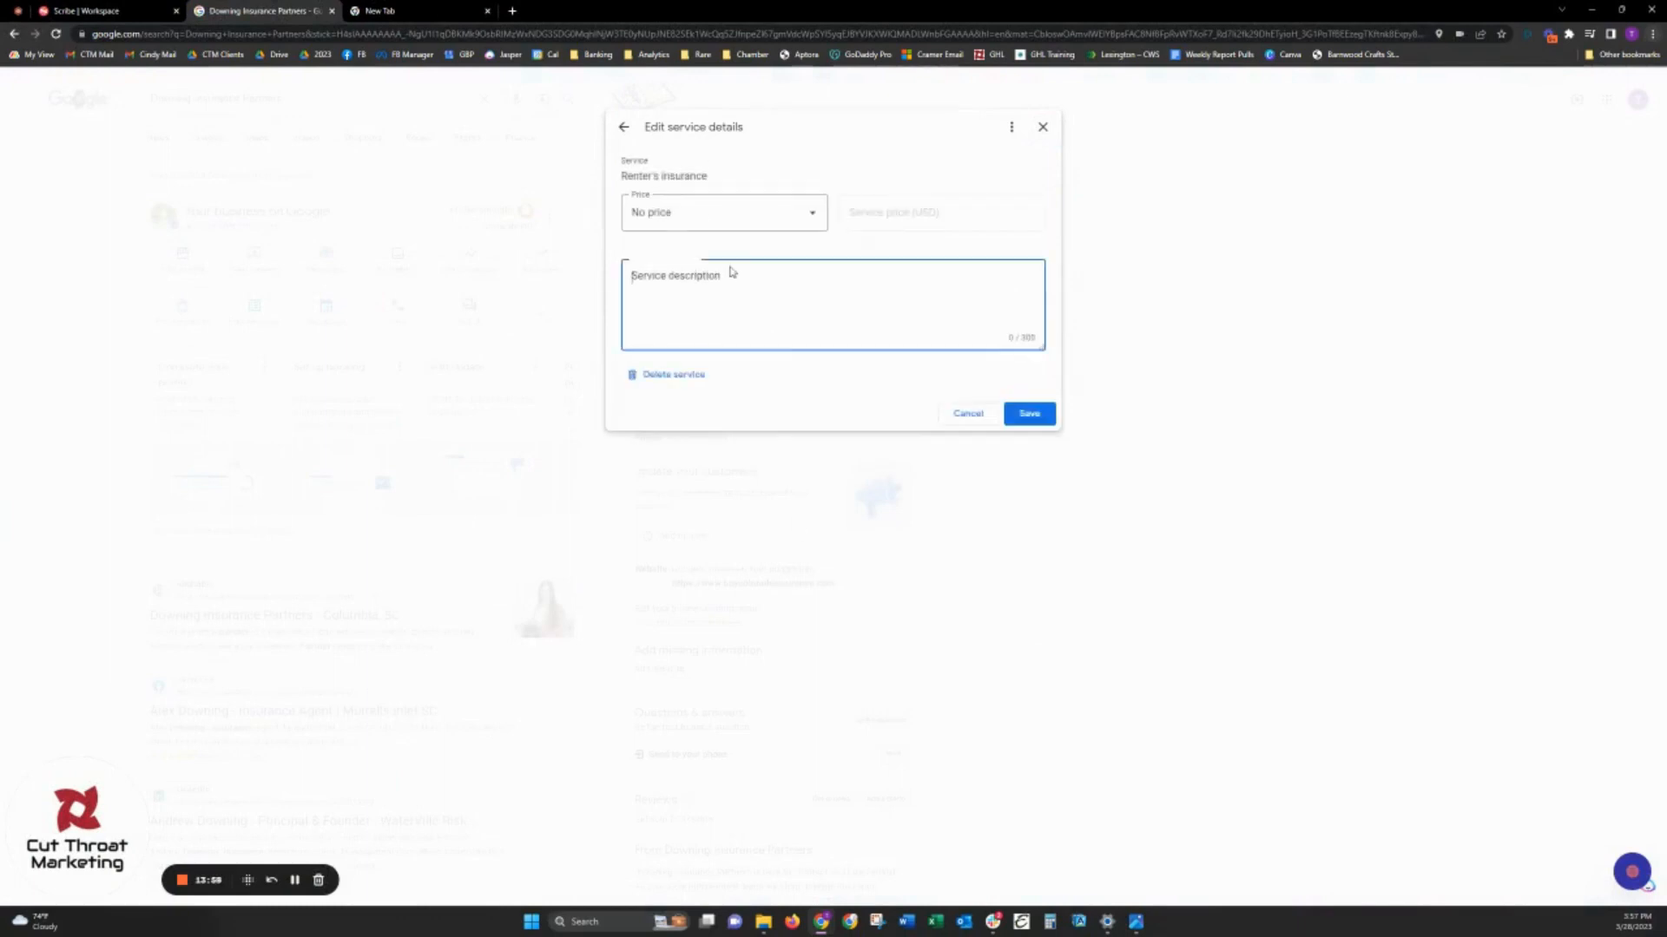
key(ctrl+v)
click(1044, 337)
click(1029, 414)
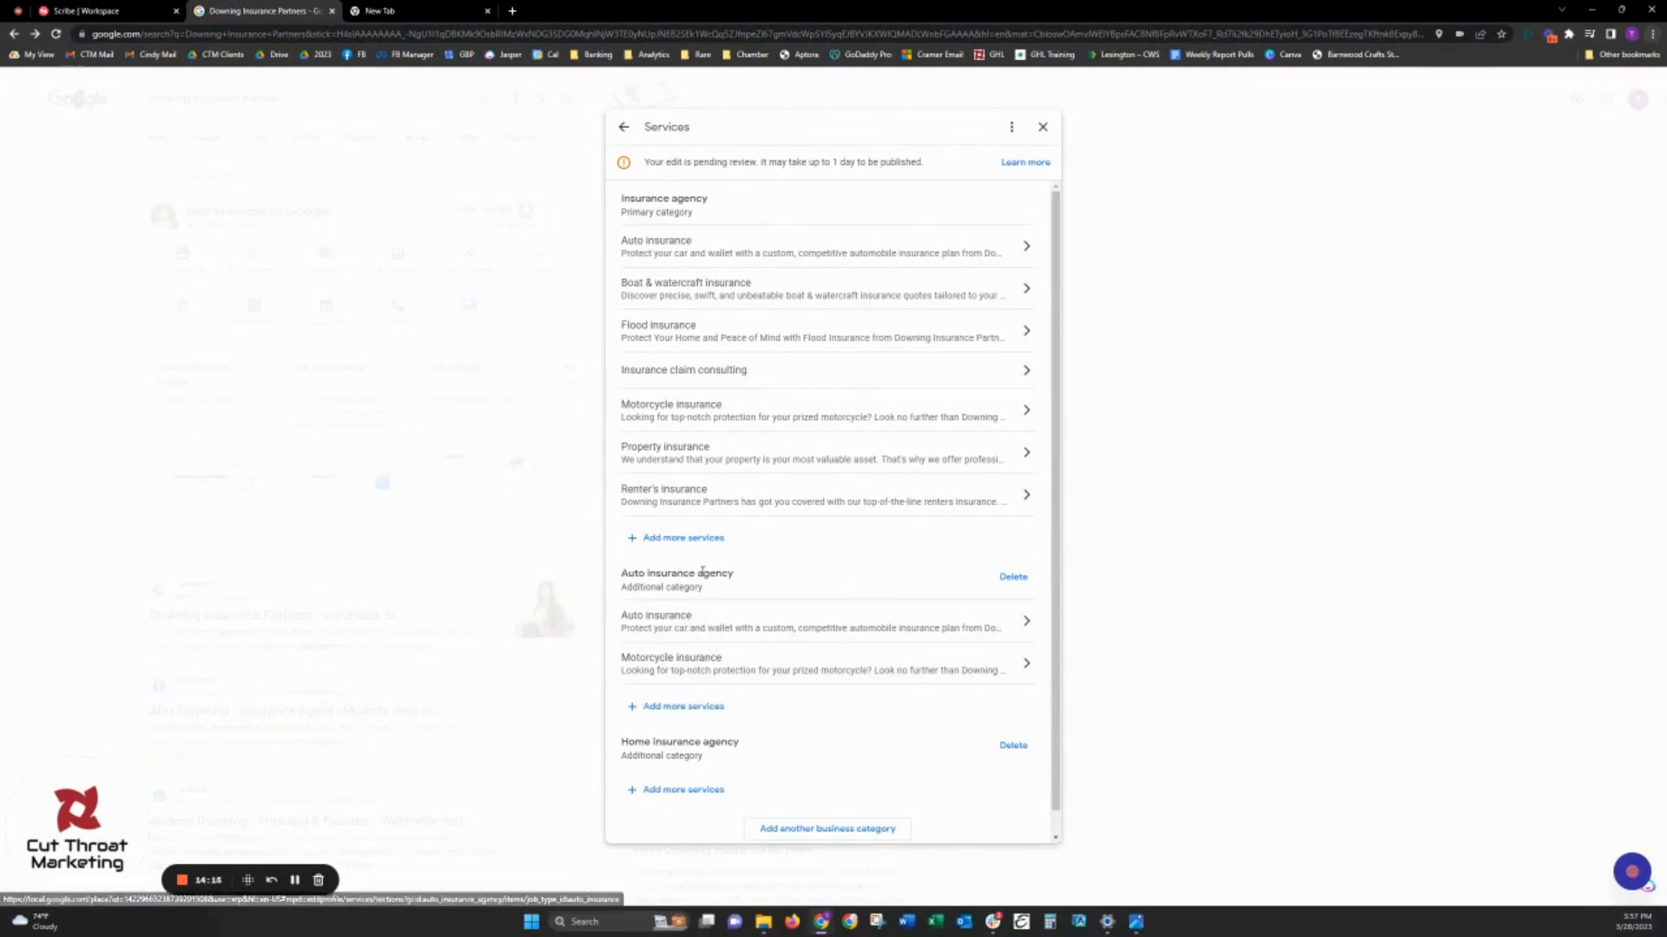
- Find the SR22 Insurance entry in the cheat sheet's service descriptions and copy its description
scroll(735, 601, down, 1)
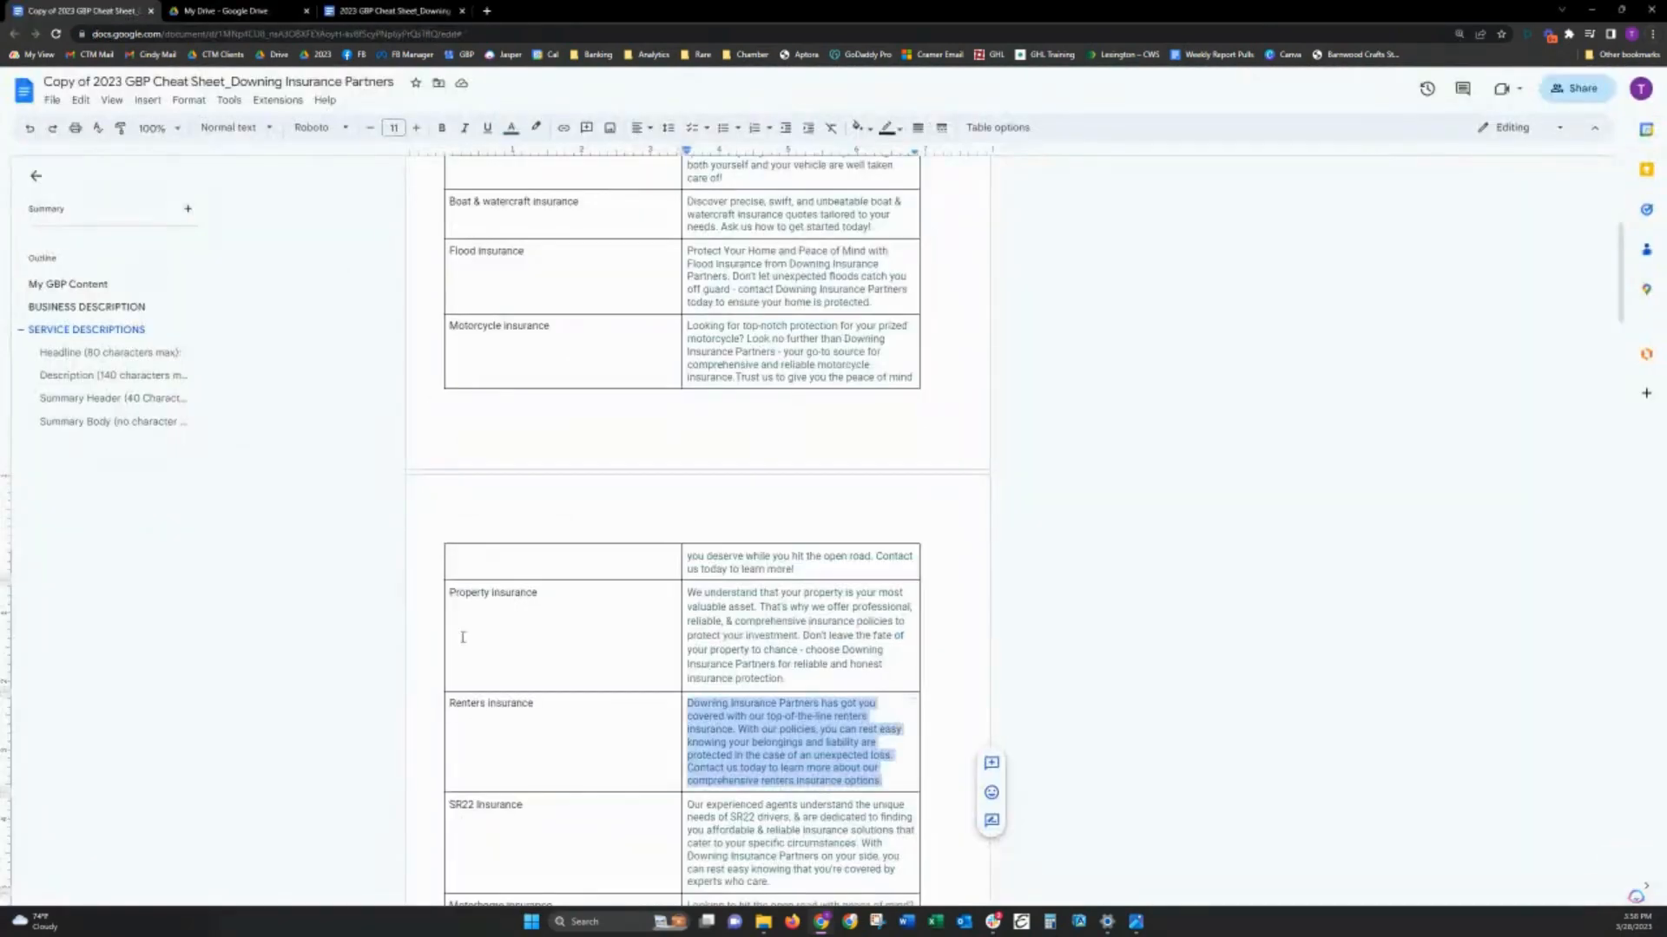
scroll(747, 652, down, 2)
scroll(616, 409, up, 4)
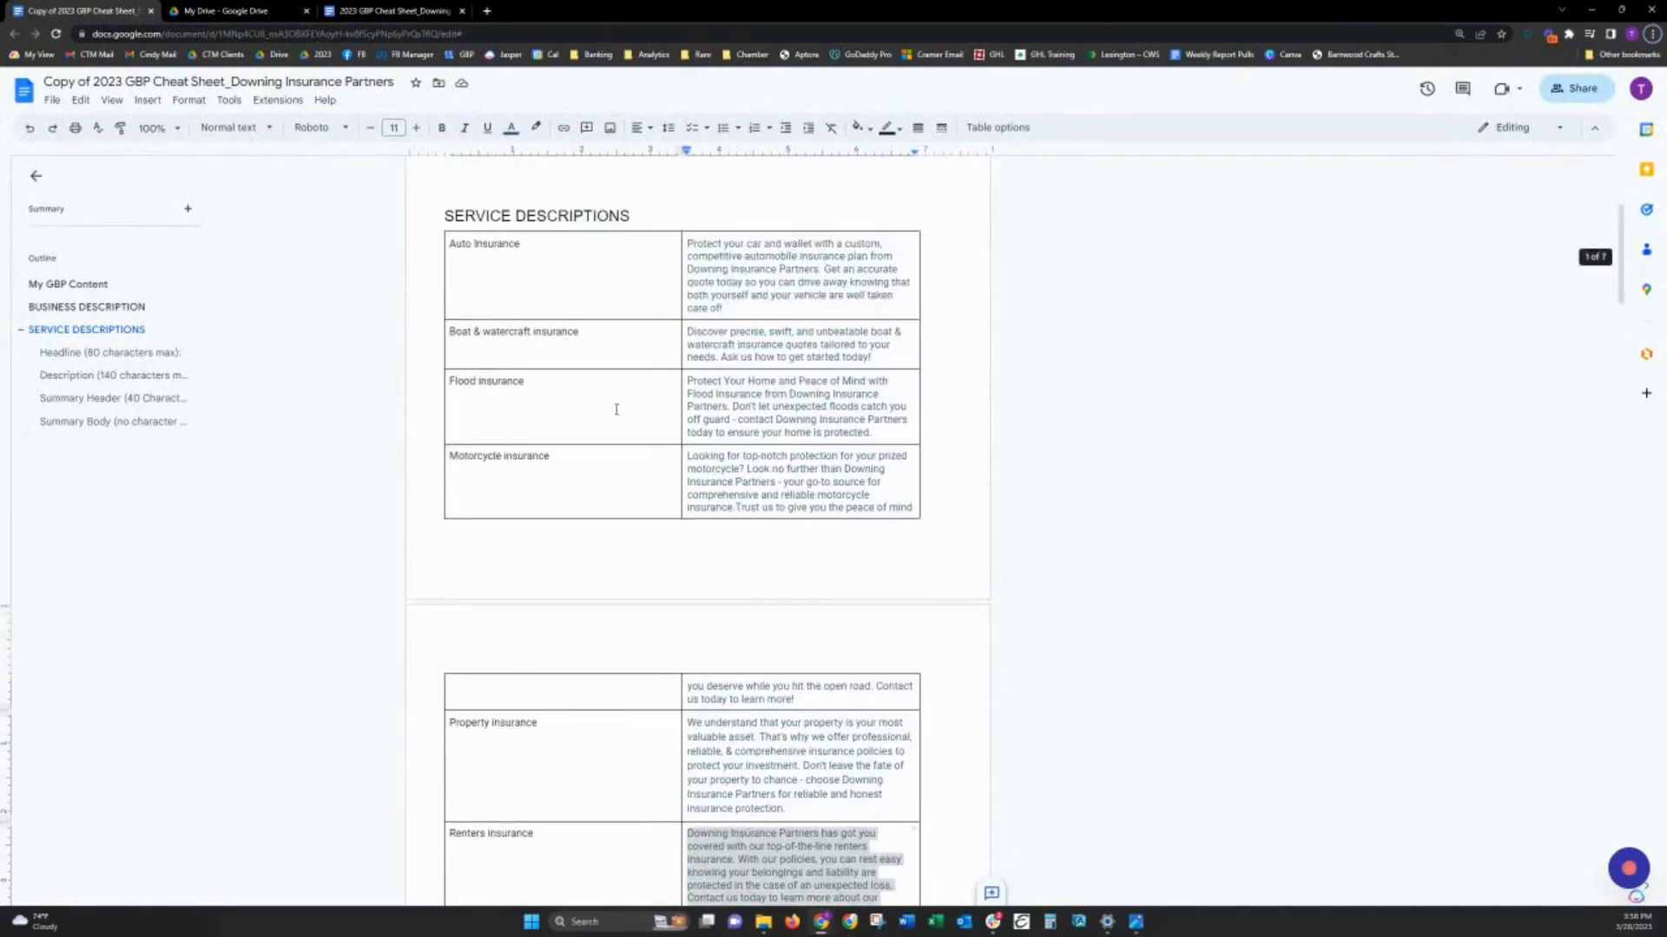
scroll(664, 439, down, 5)
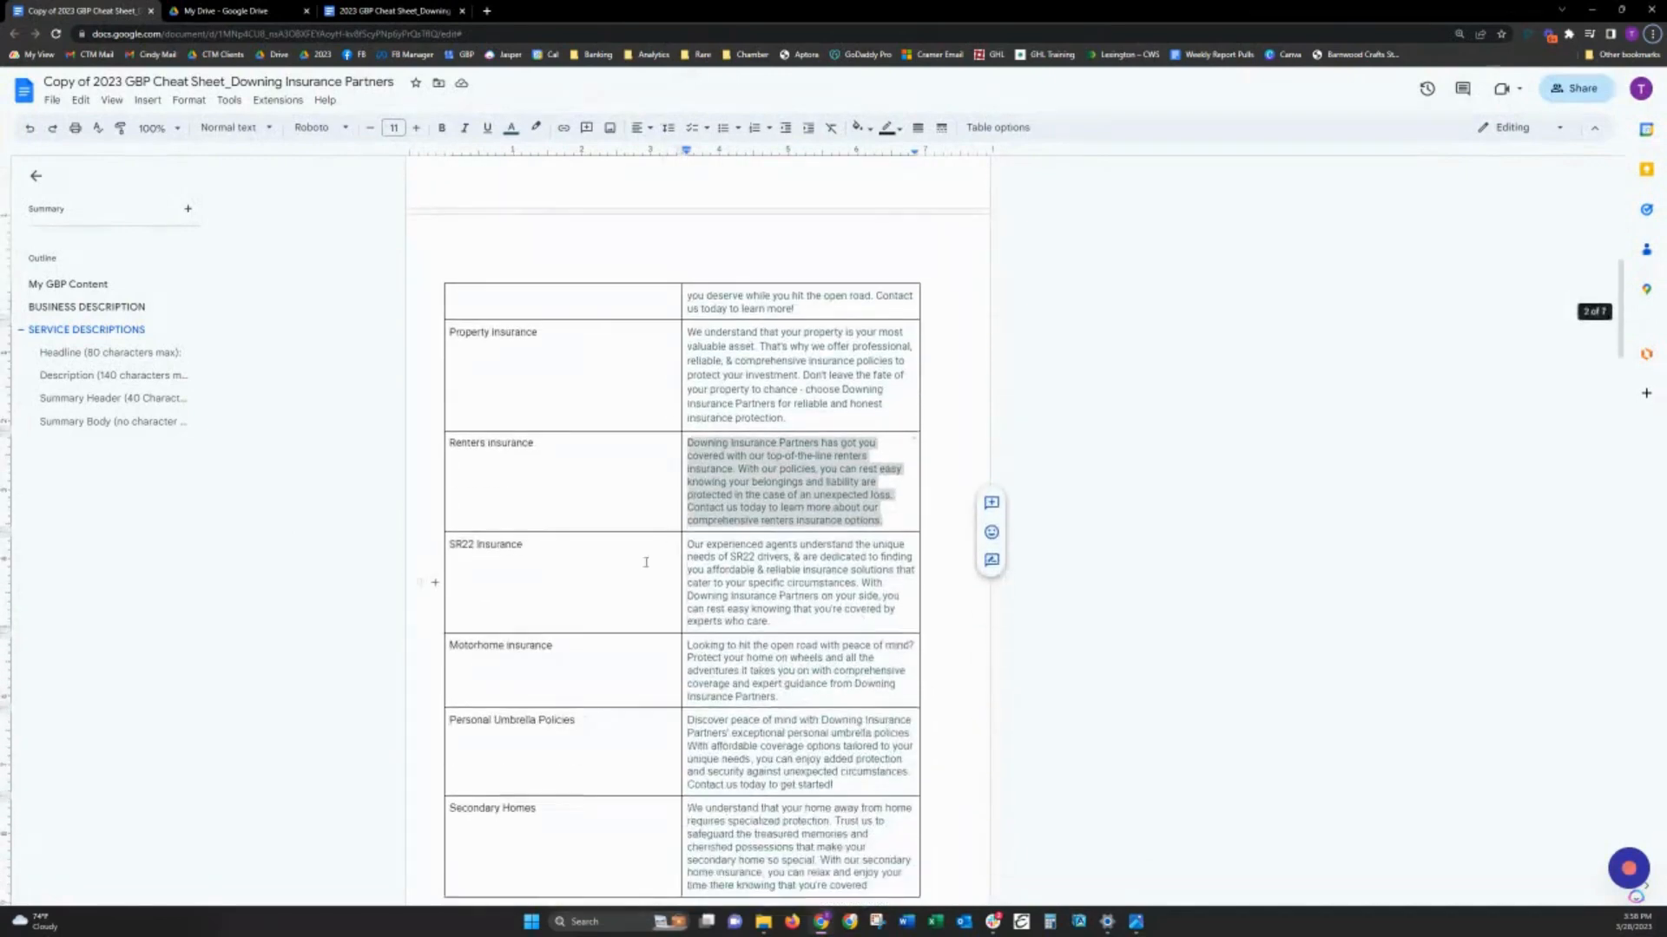
click(684, 584)
triple_click(705, 579)
key(ctrl+c)
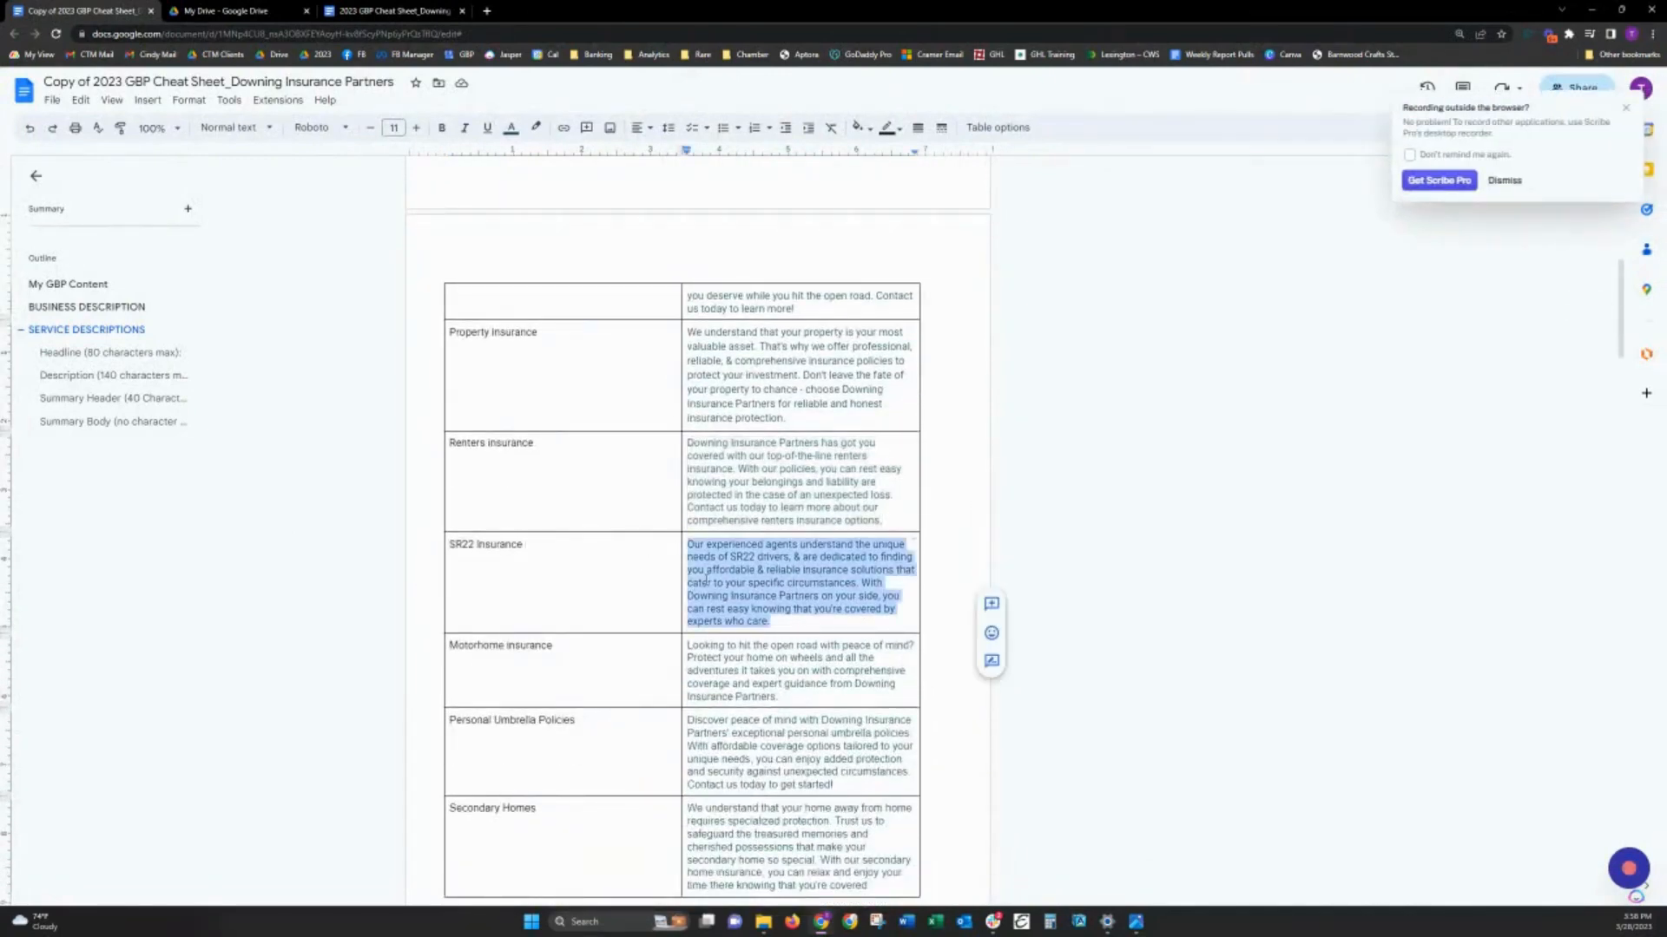
- Add a custom service named "SR 22 Insurance" to the primary Insurance agency category of the business profile and save it
key(alt+Tab)
scroll(700, 464, up, 1)
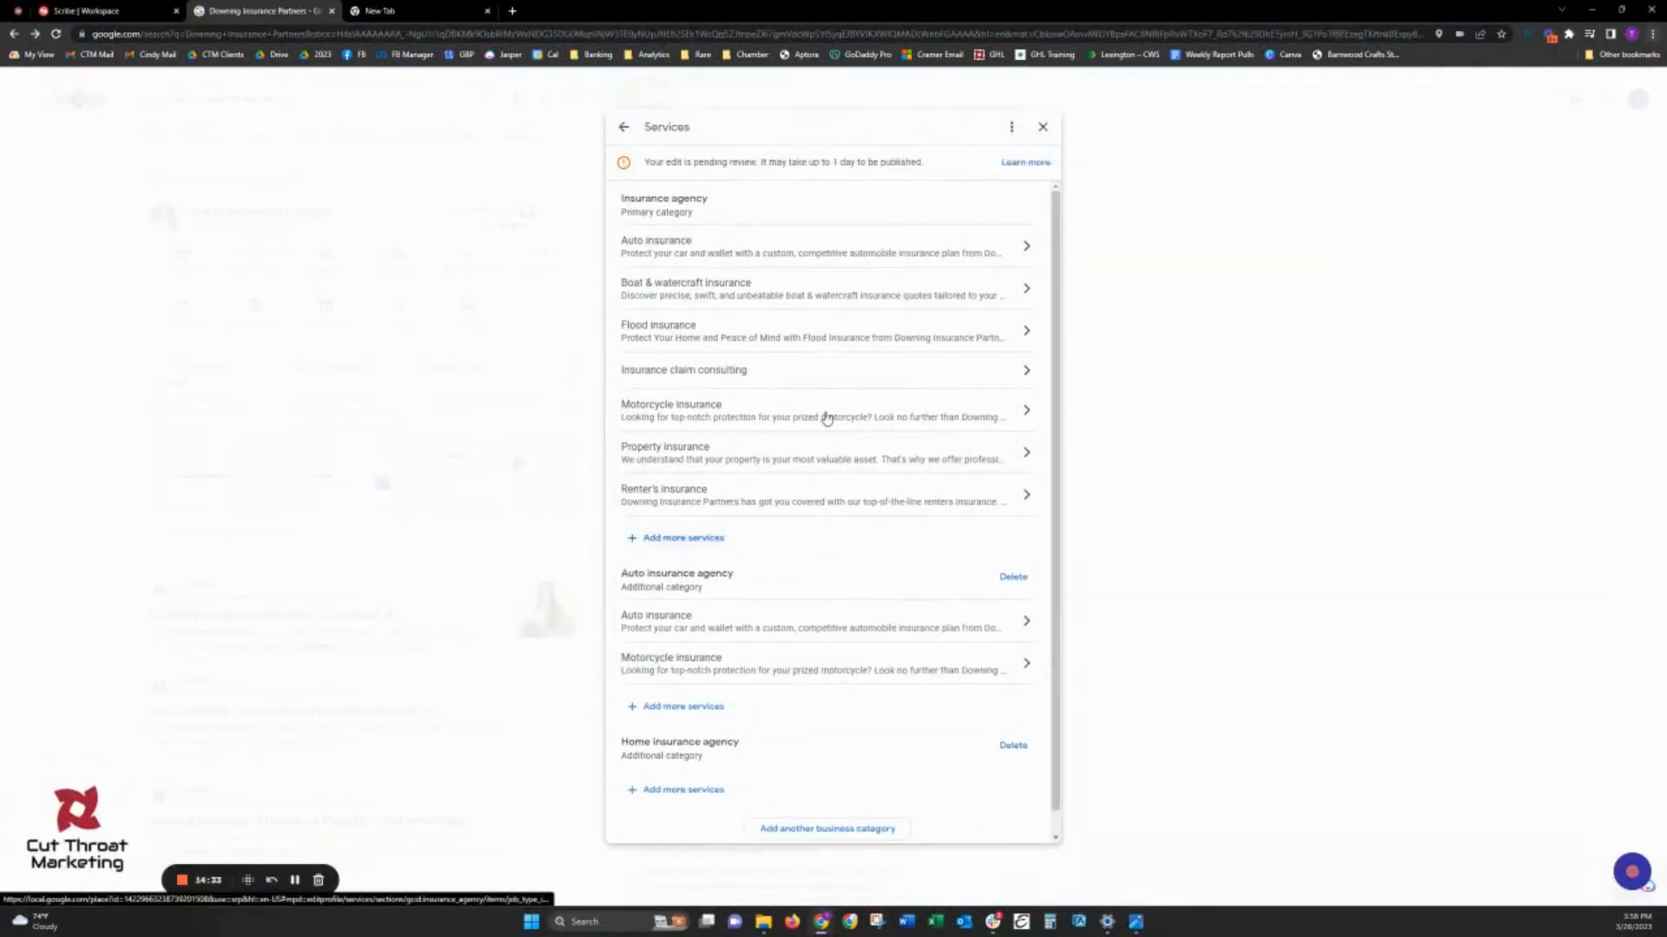
click(680, 541)
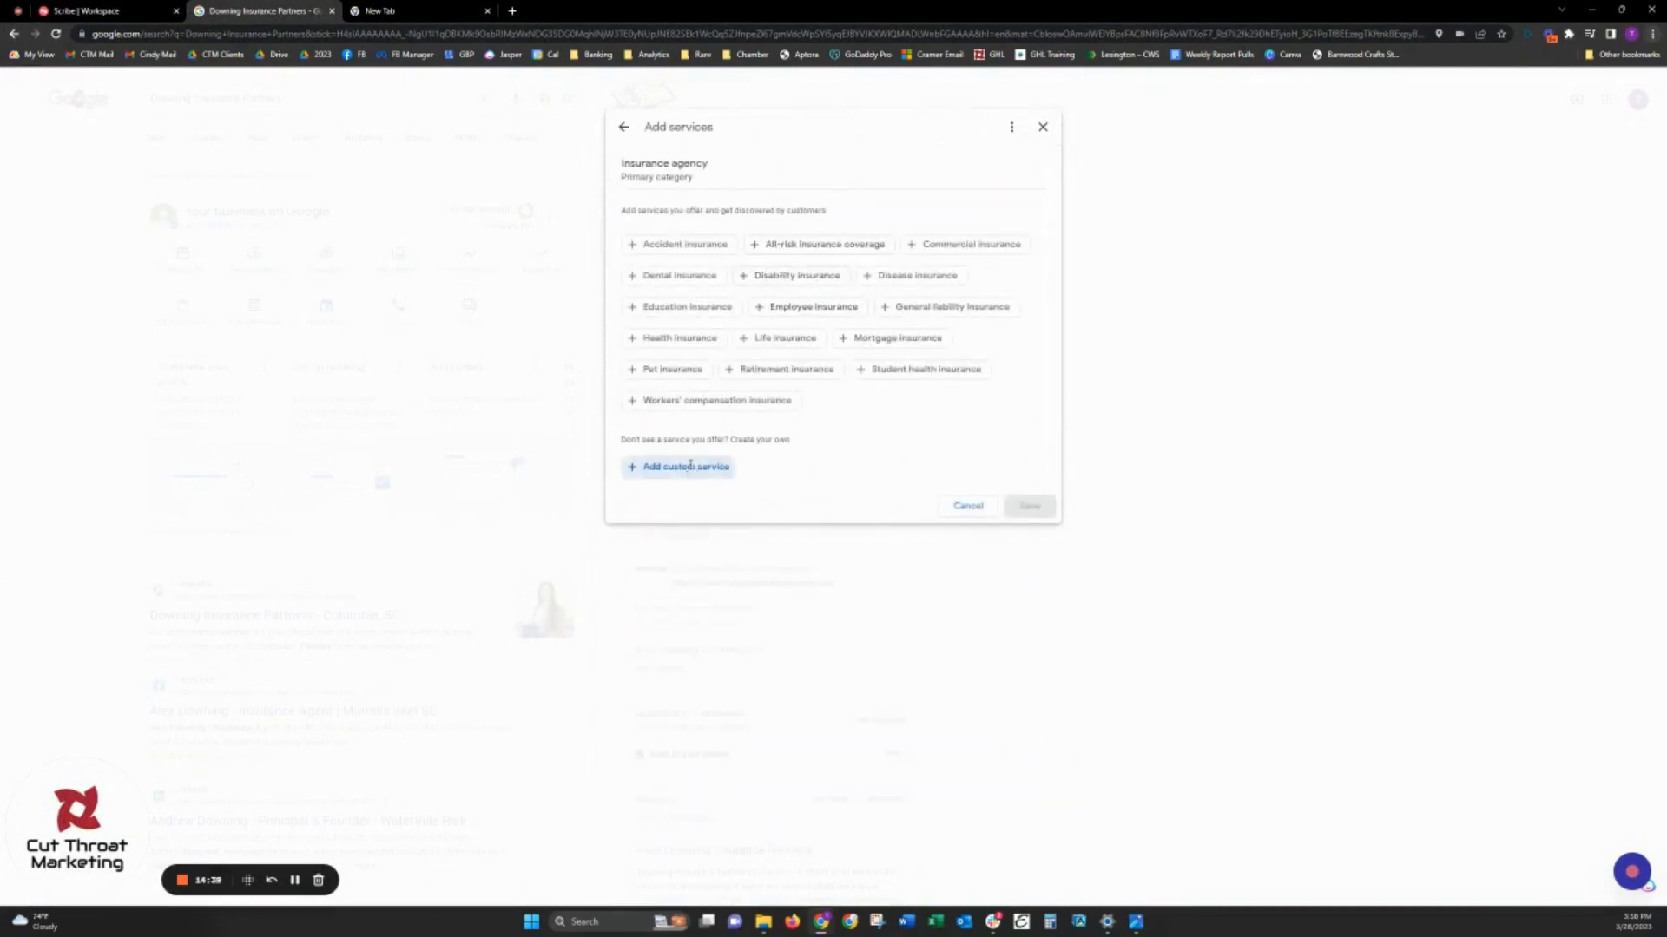
click(692, 467)
text(SR)
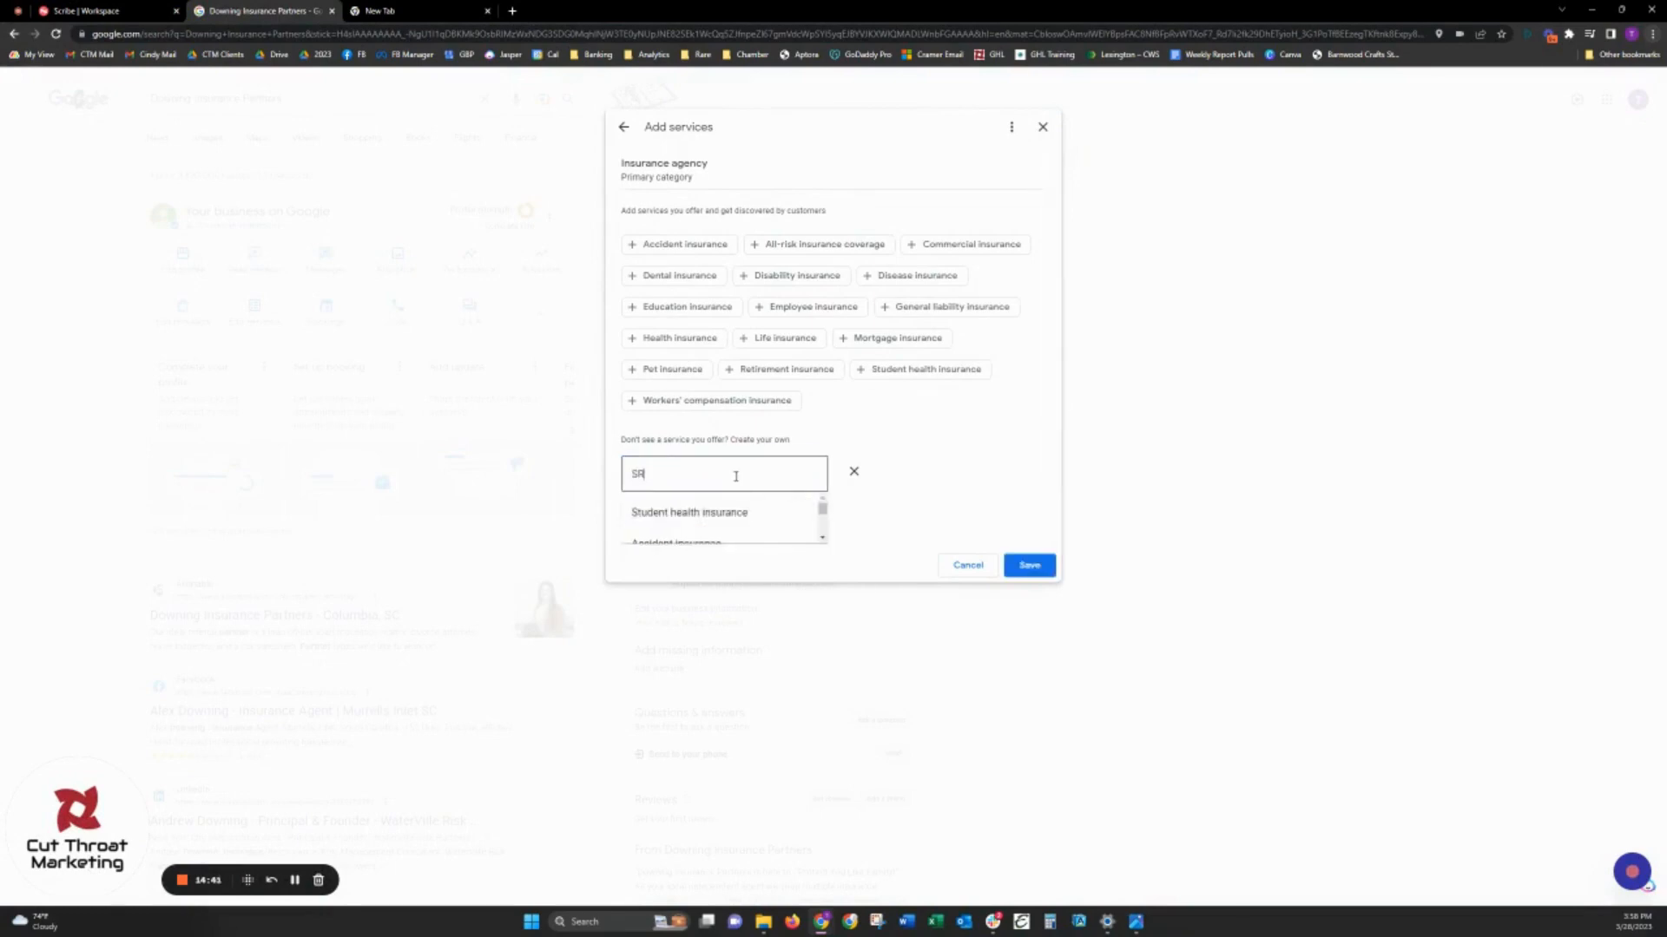
text( 22 Insurance)
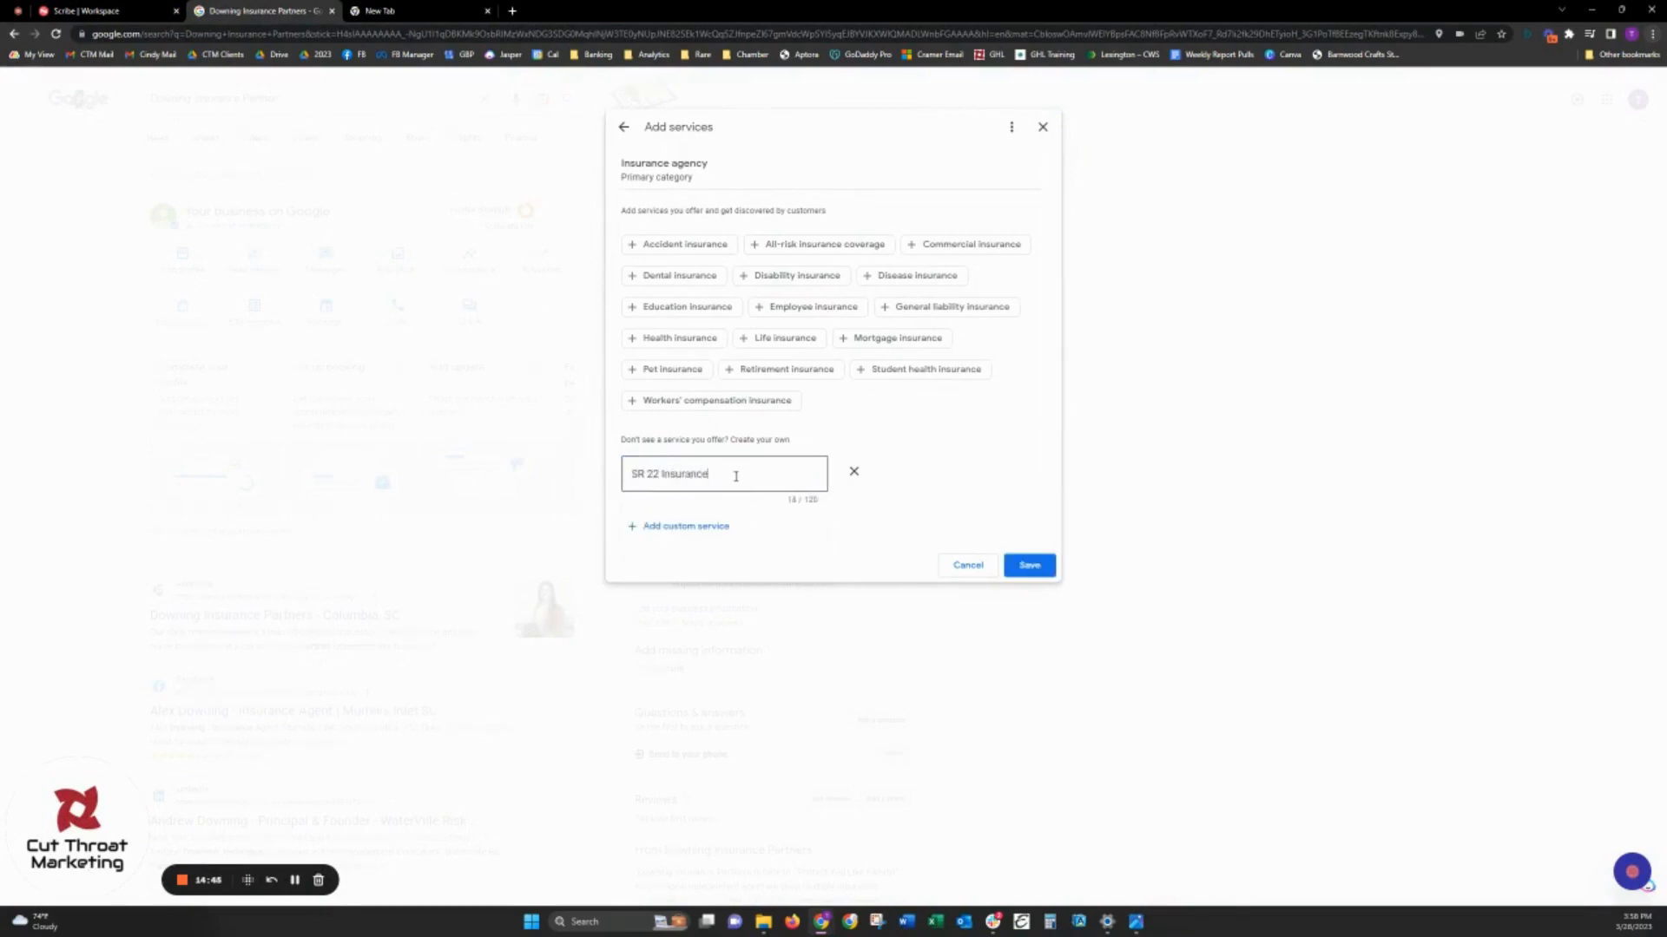
click(875, 492)
click(1024, 564)
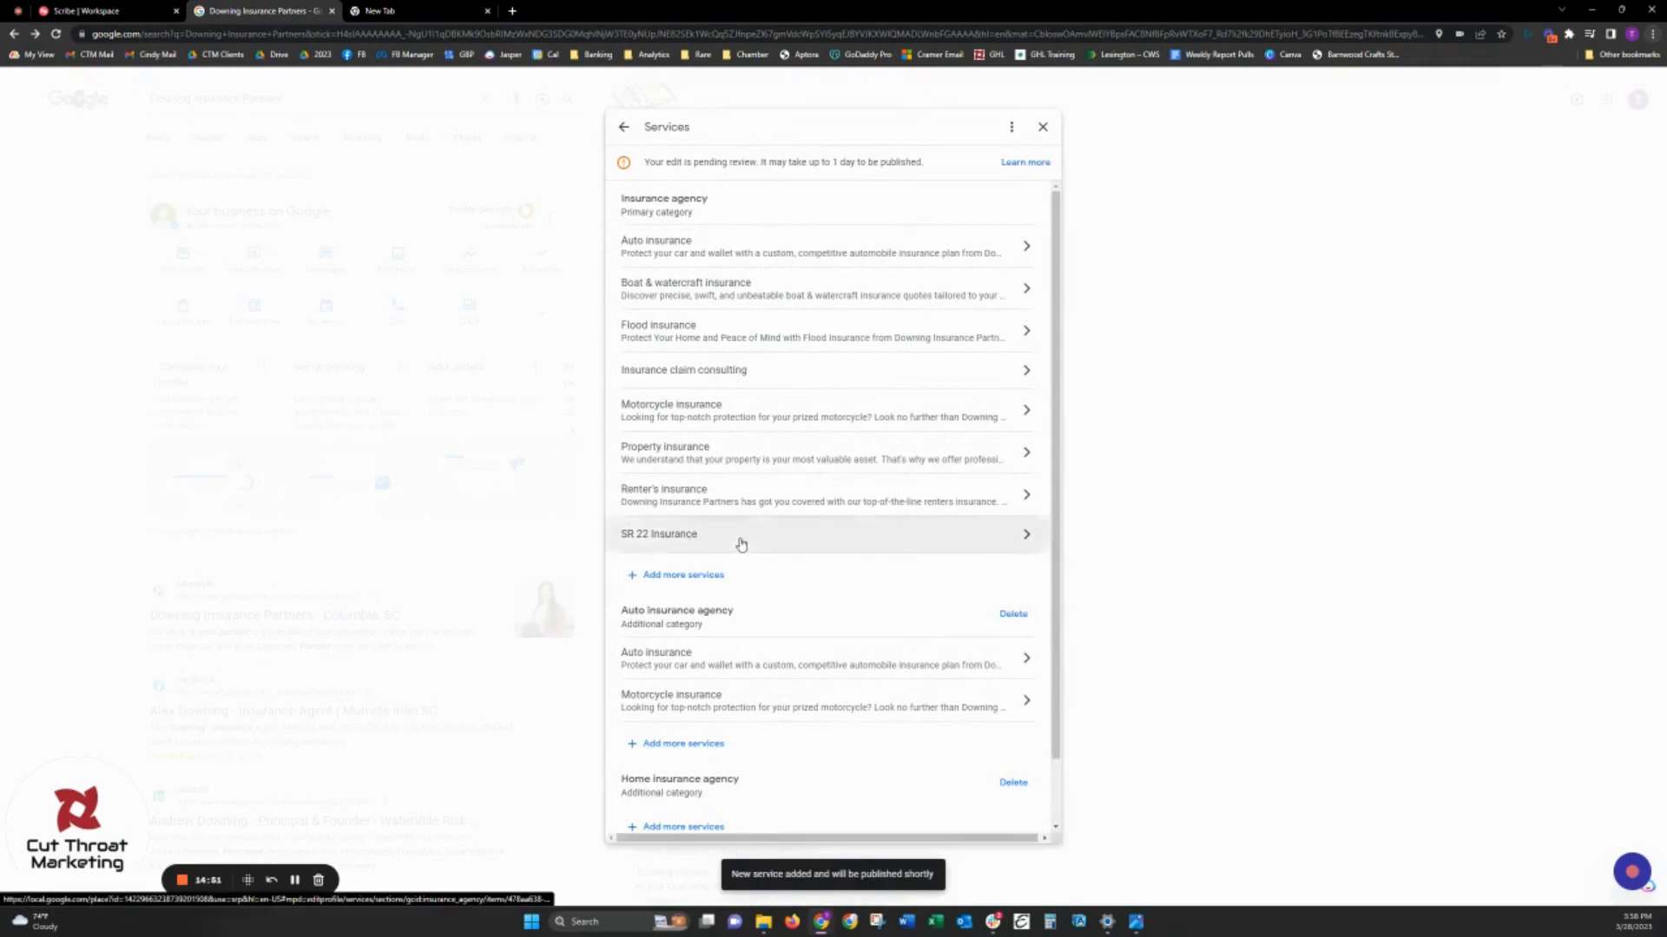
- Paste the copied SR22 description into the SR 22 Insurance service and save it
click(740, 544)
click(749, 347)
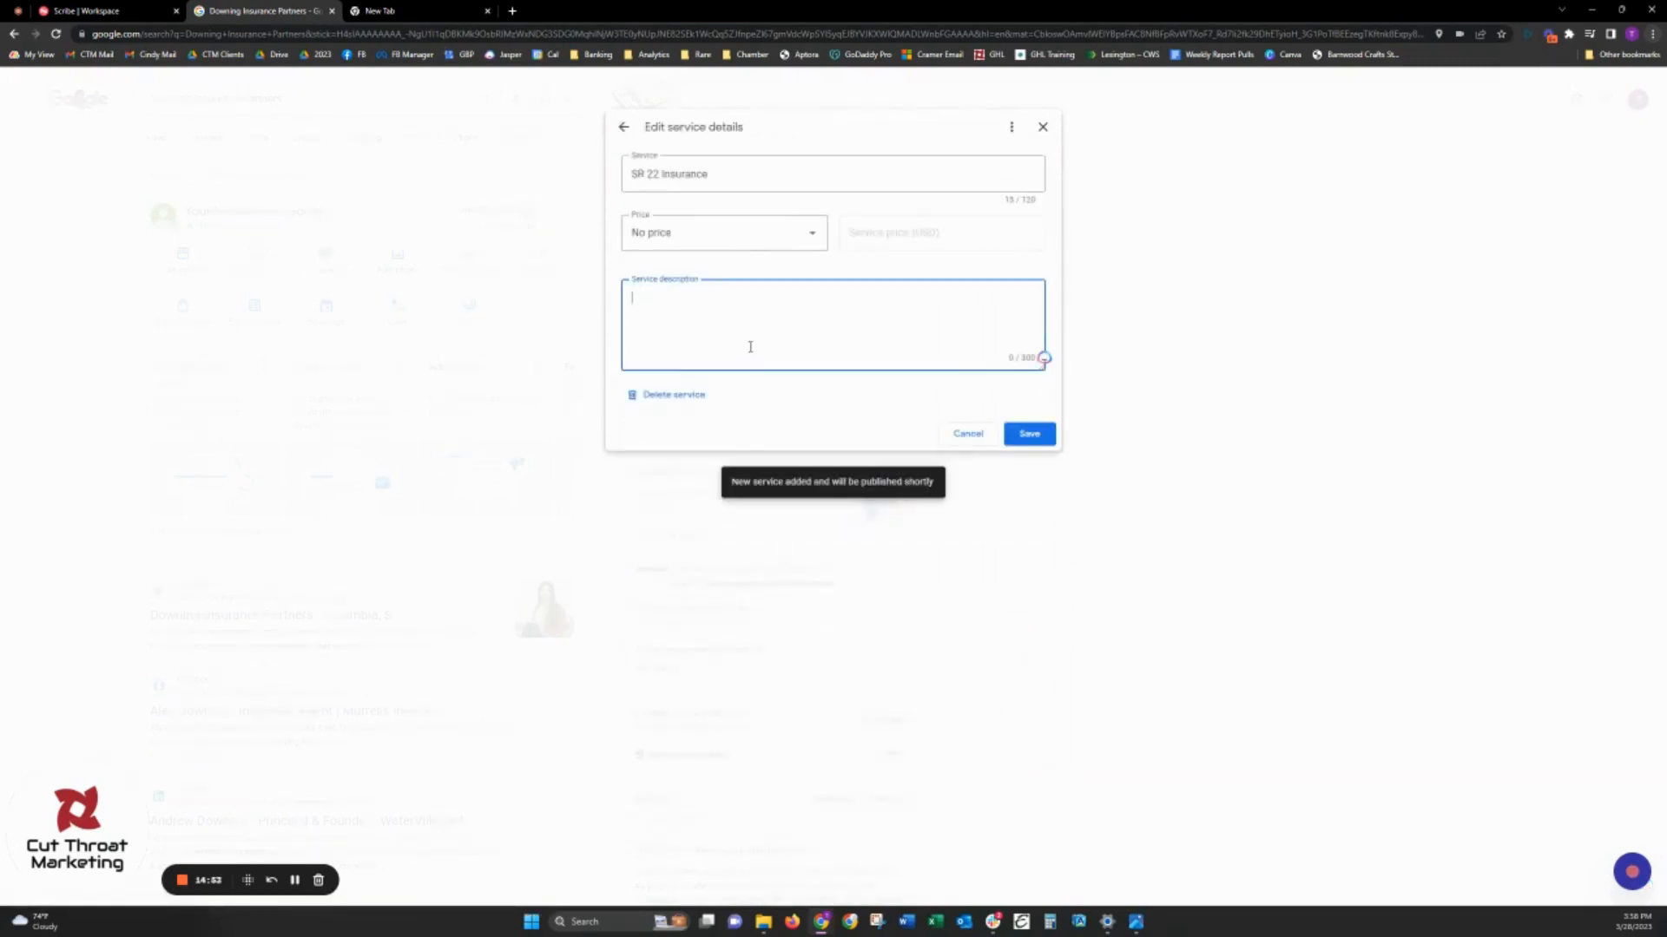
key(ctrl+v)
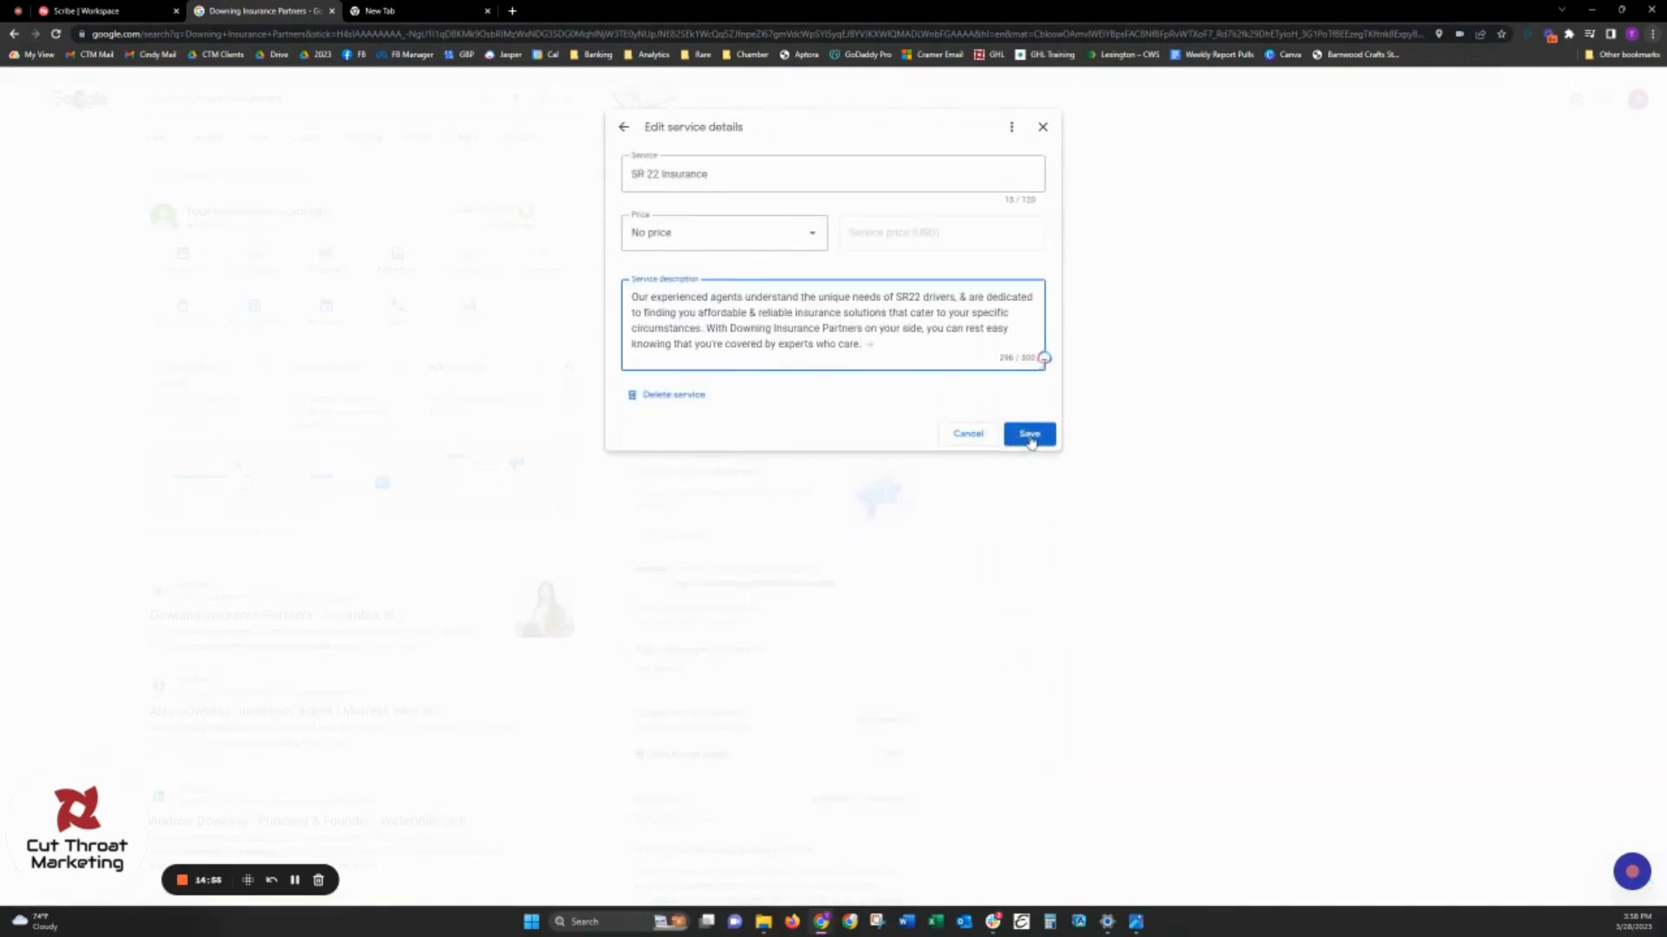
click(1030, 435)
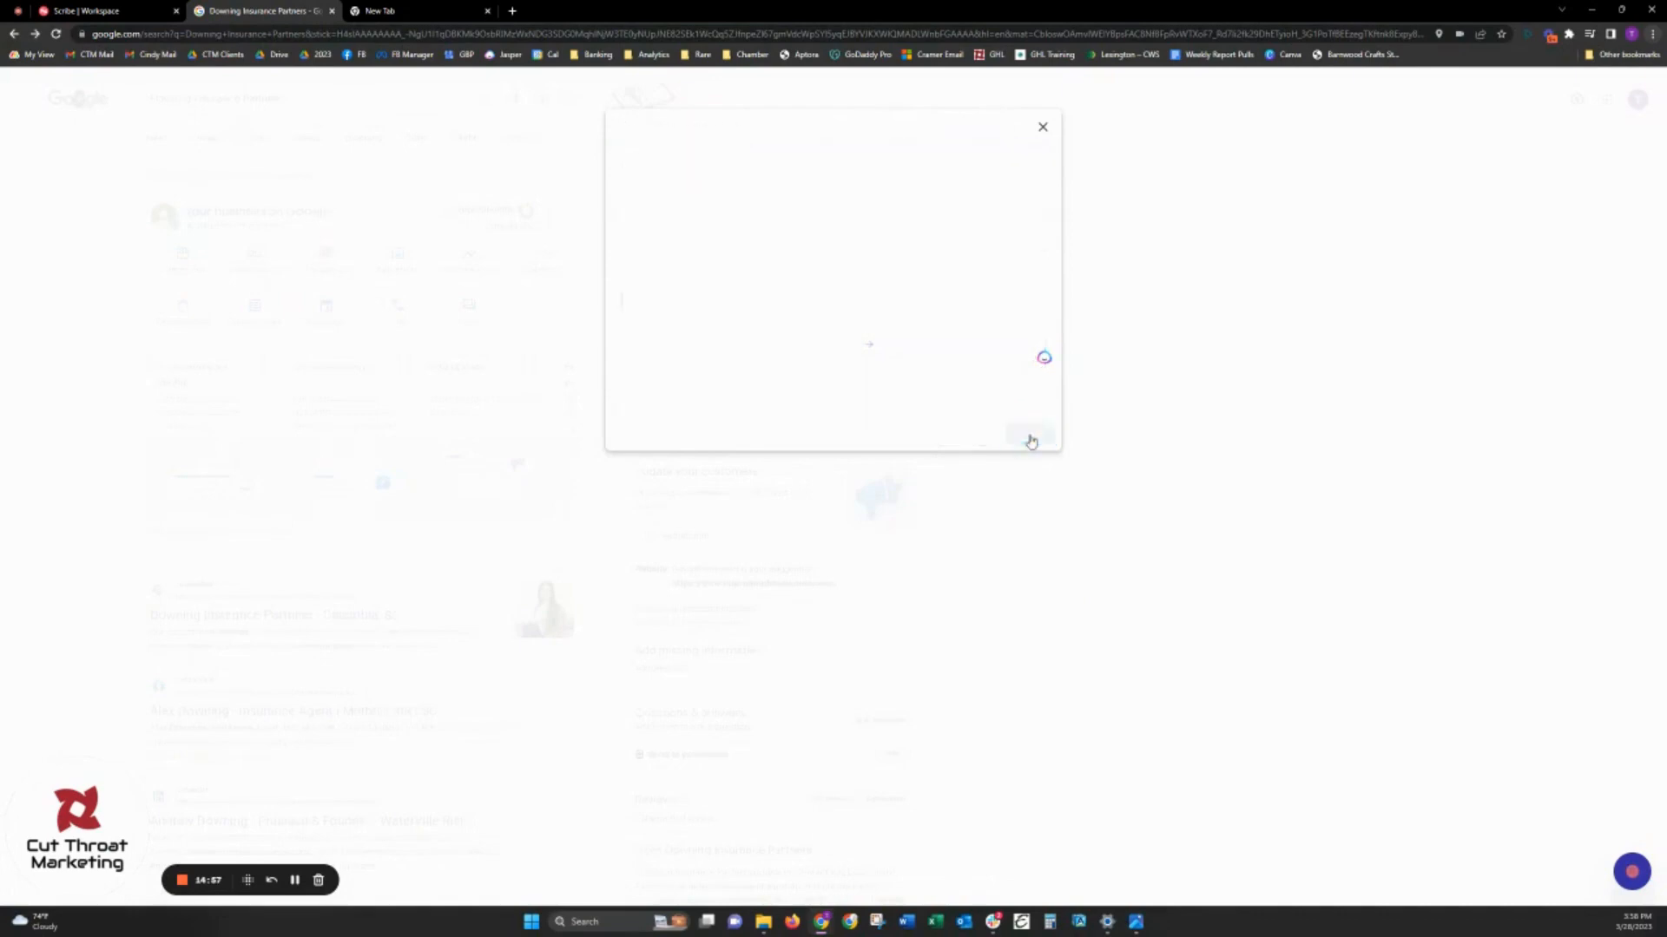
- Return to the cheat sheet and copy the Motorhome insurance description
scroll(749, 570, down, 1)
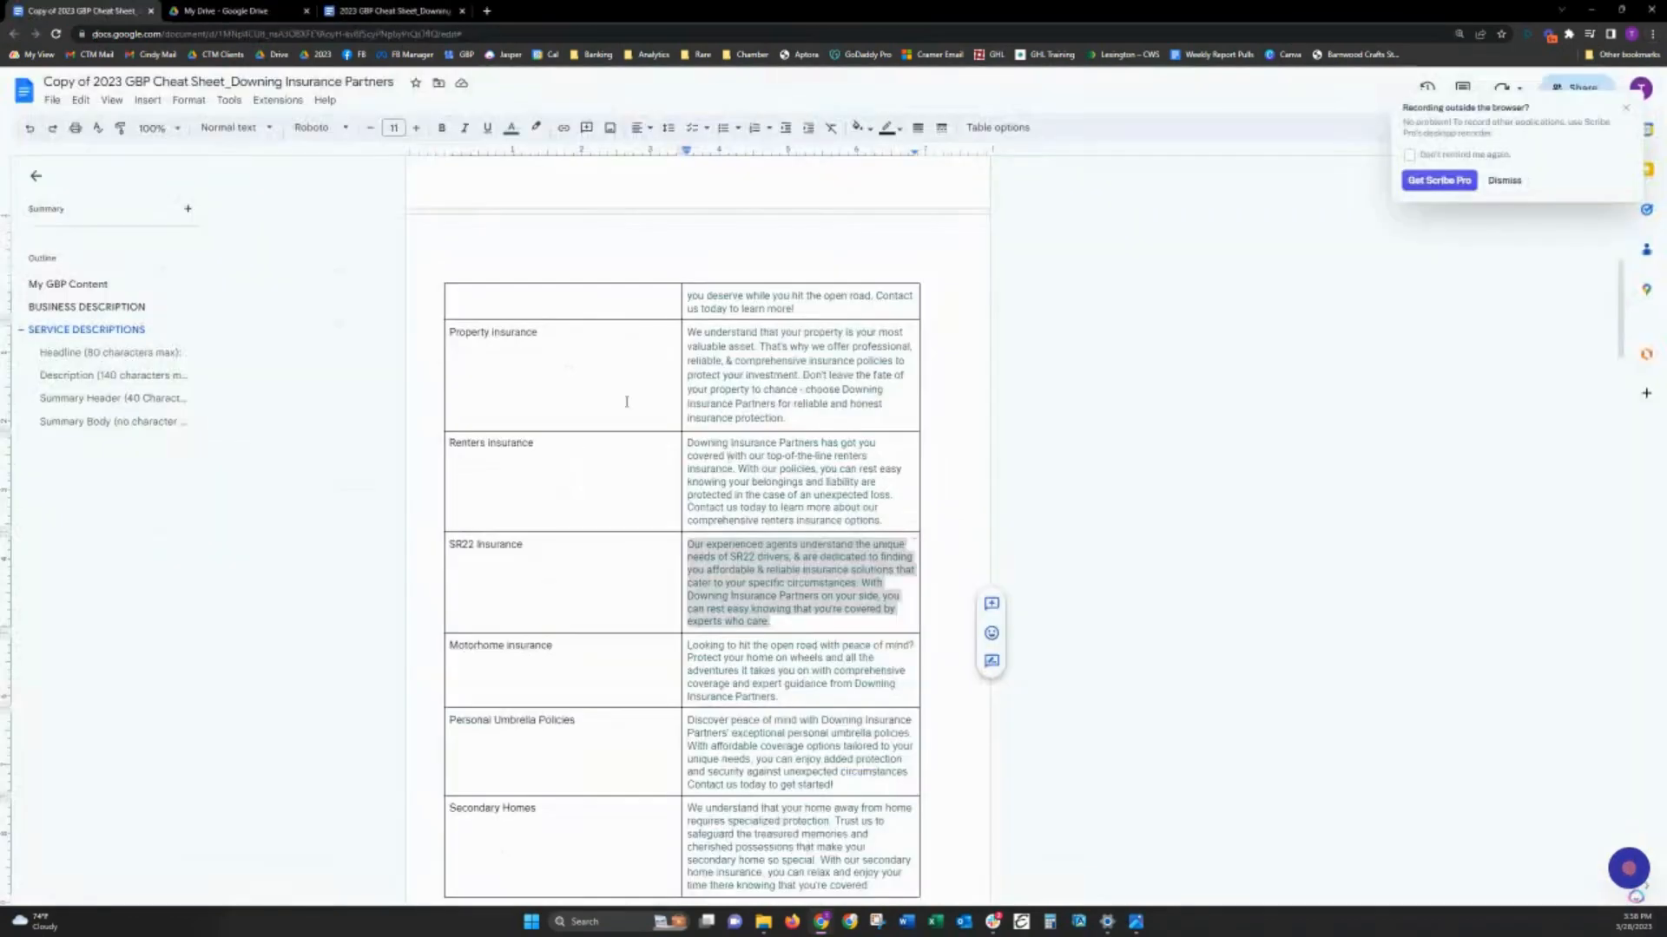
scroll(611, 563, down, 1)
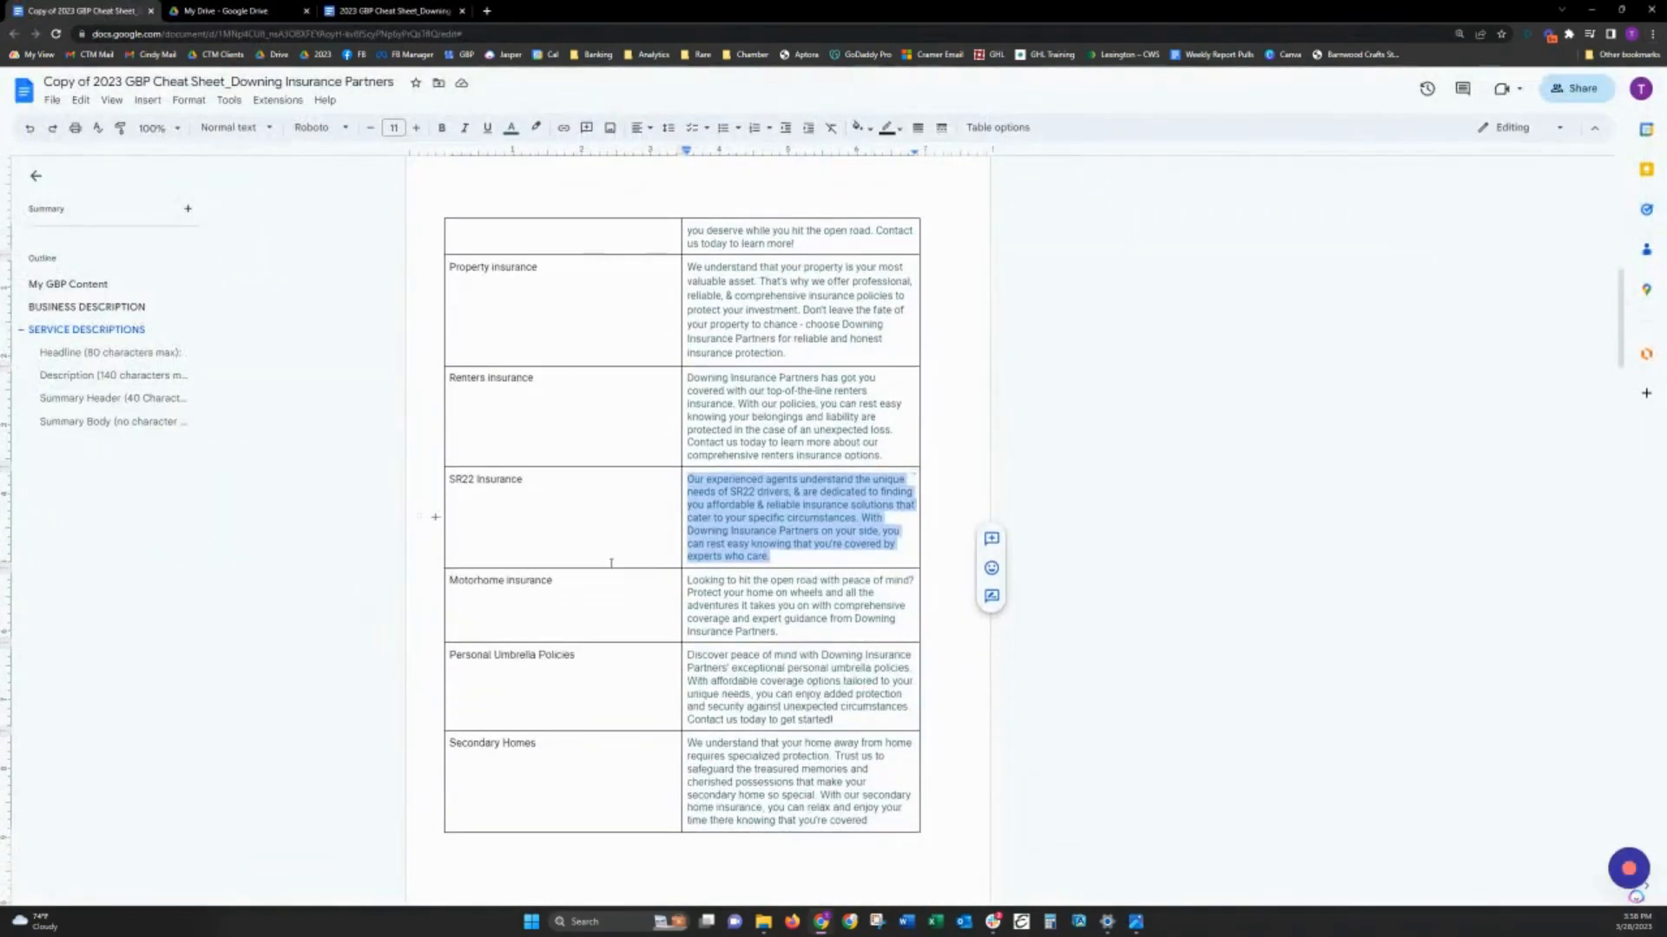
click(553, 581)
drag(686, 579, 777, 632)
key(ctrl+c)
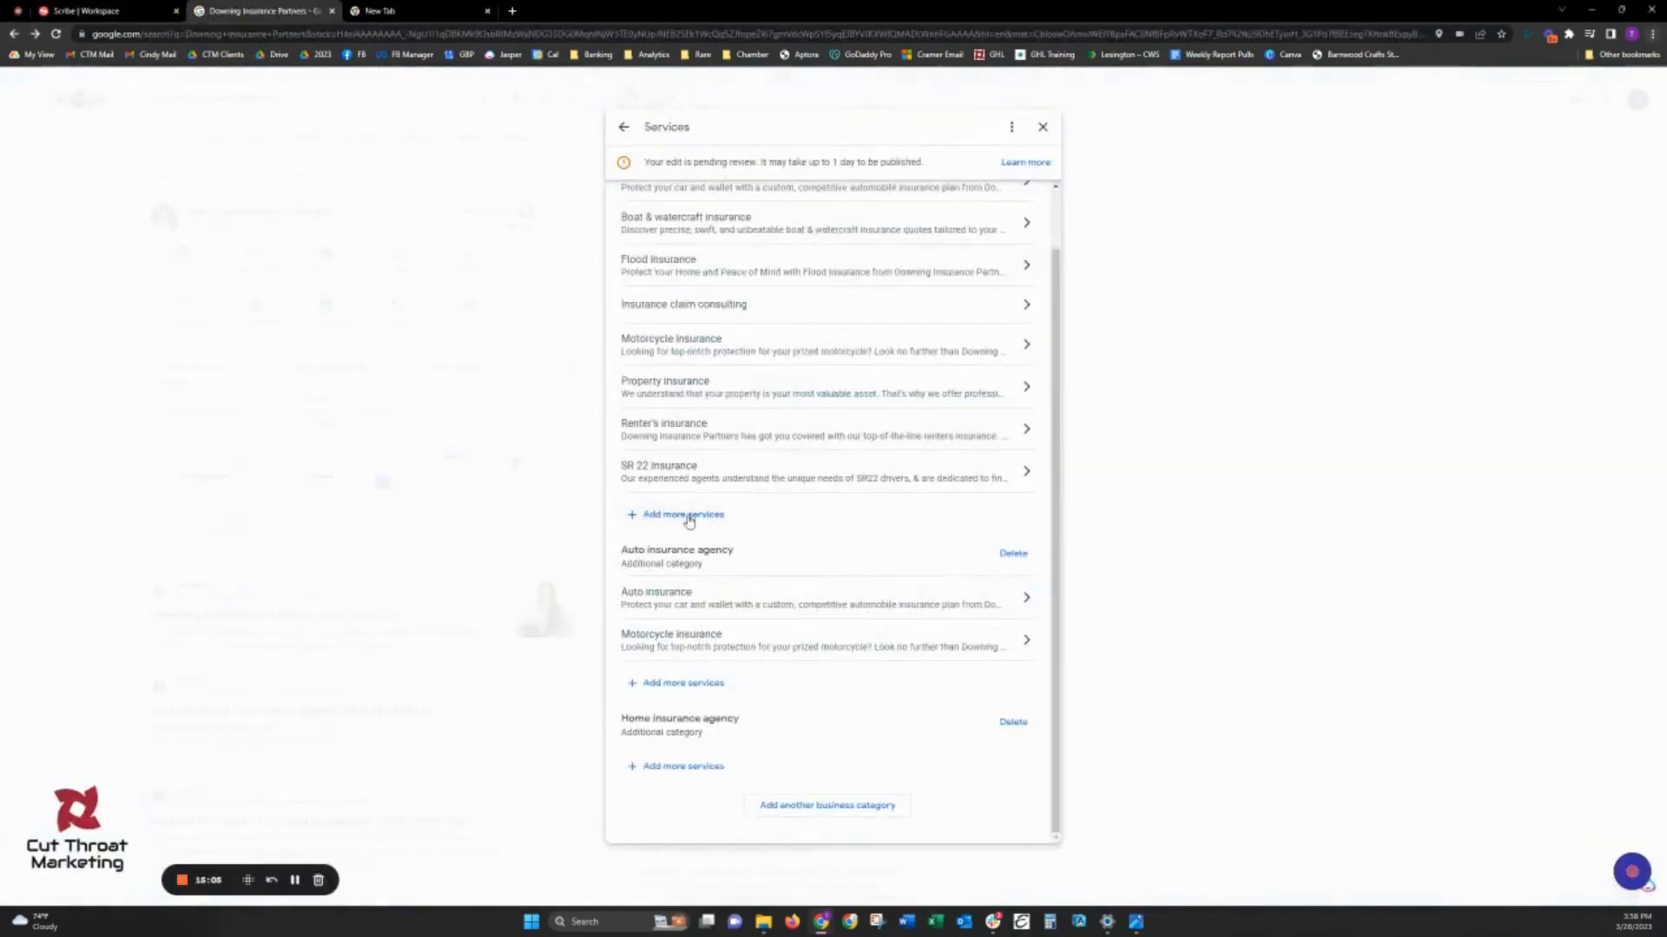
- Add a custom service named "Motorhome Insurance" to the primary Insurance agency category and save it
click(693, 517)
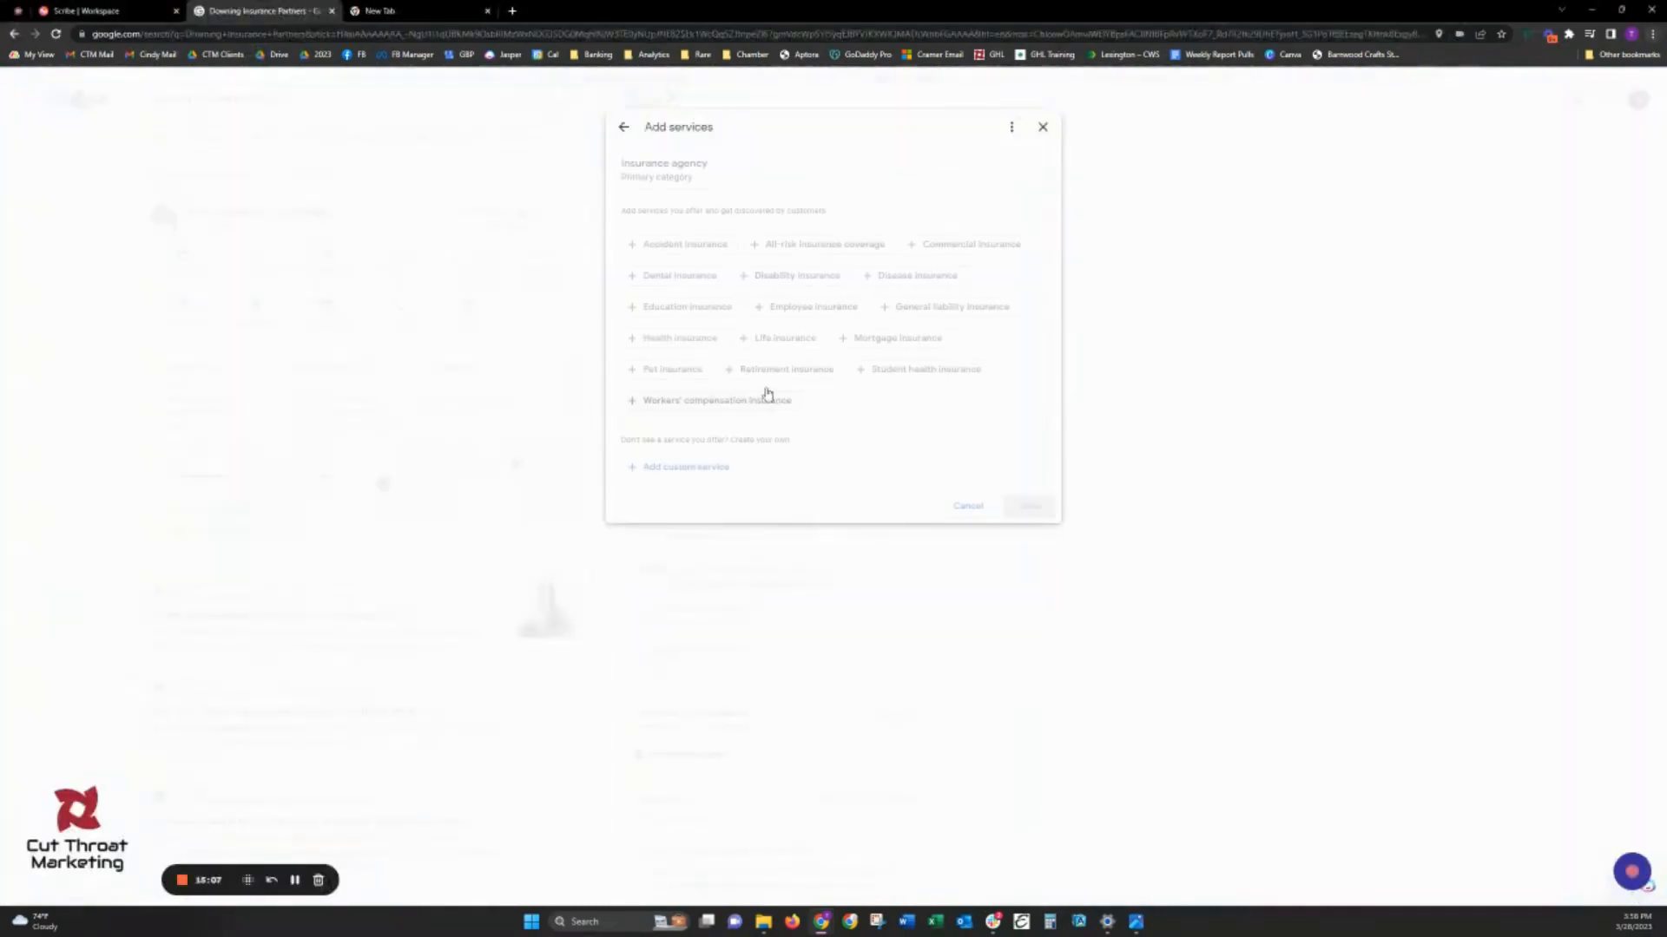
click(695, 468)
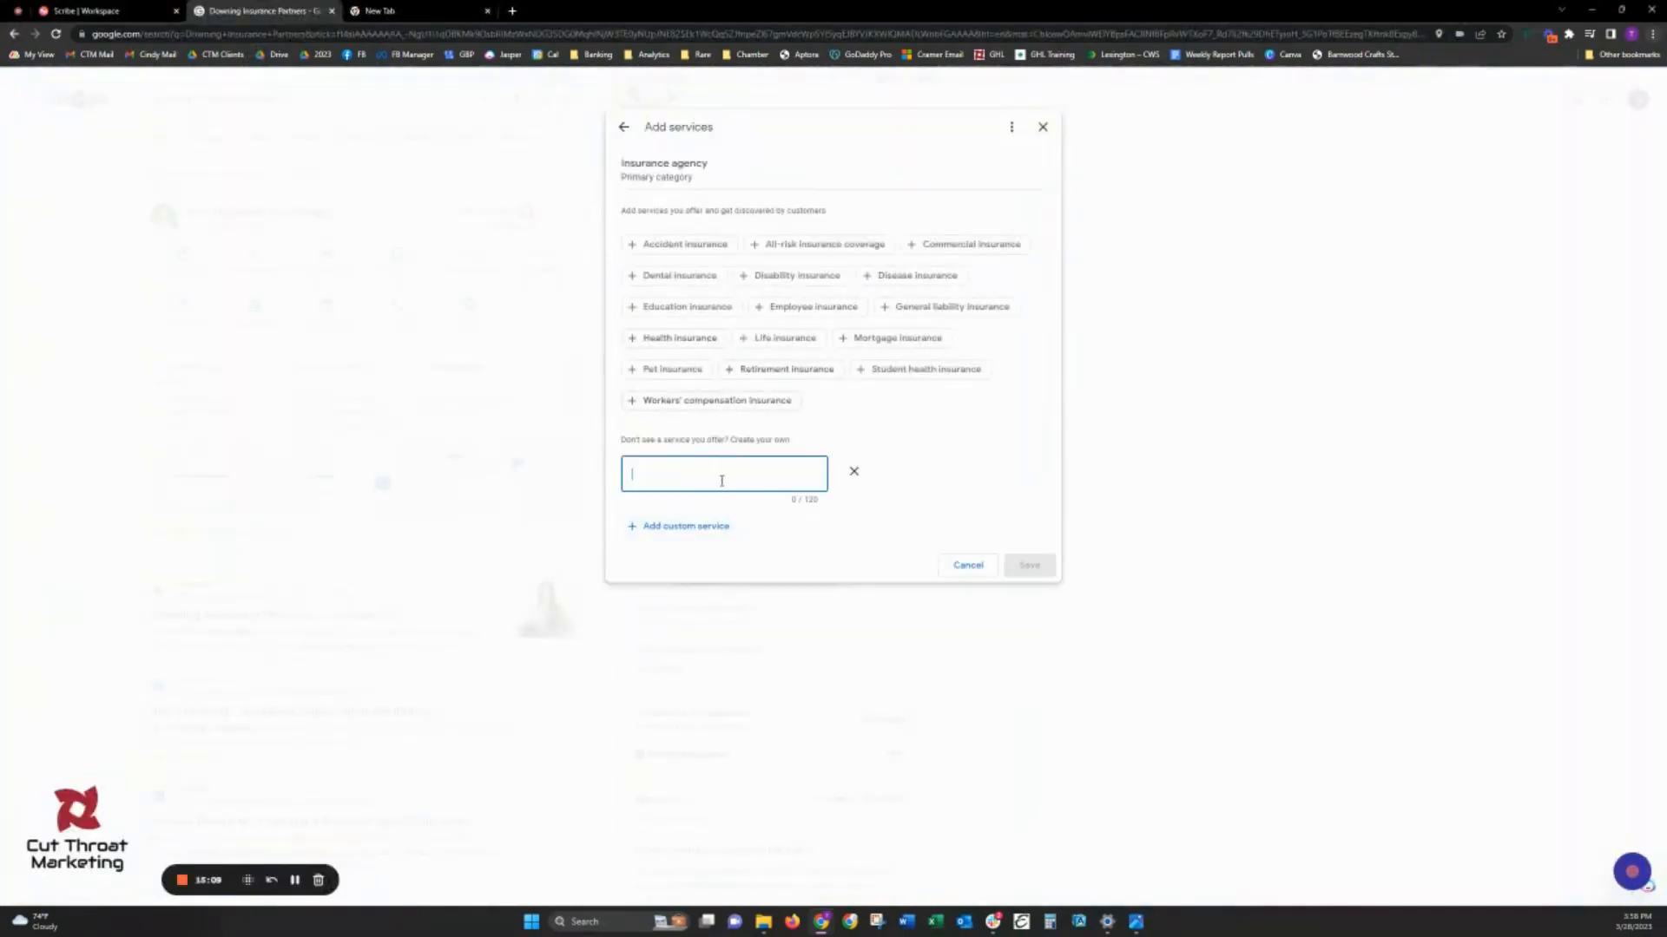
text(Motorhome Insurance)
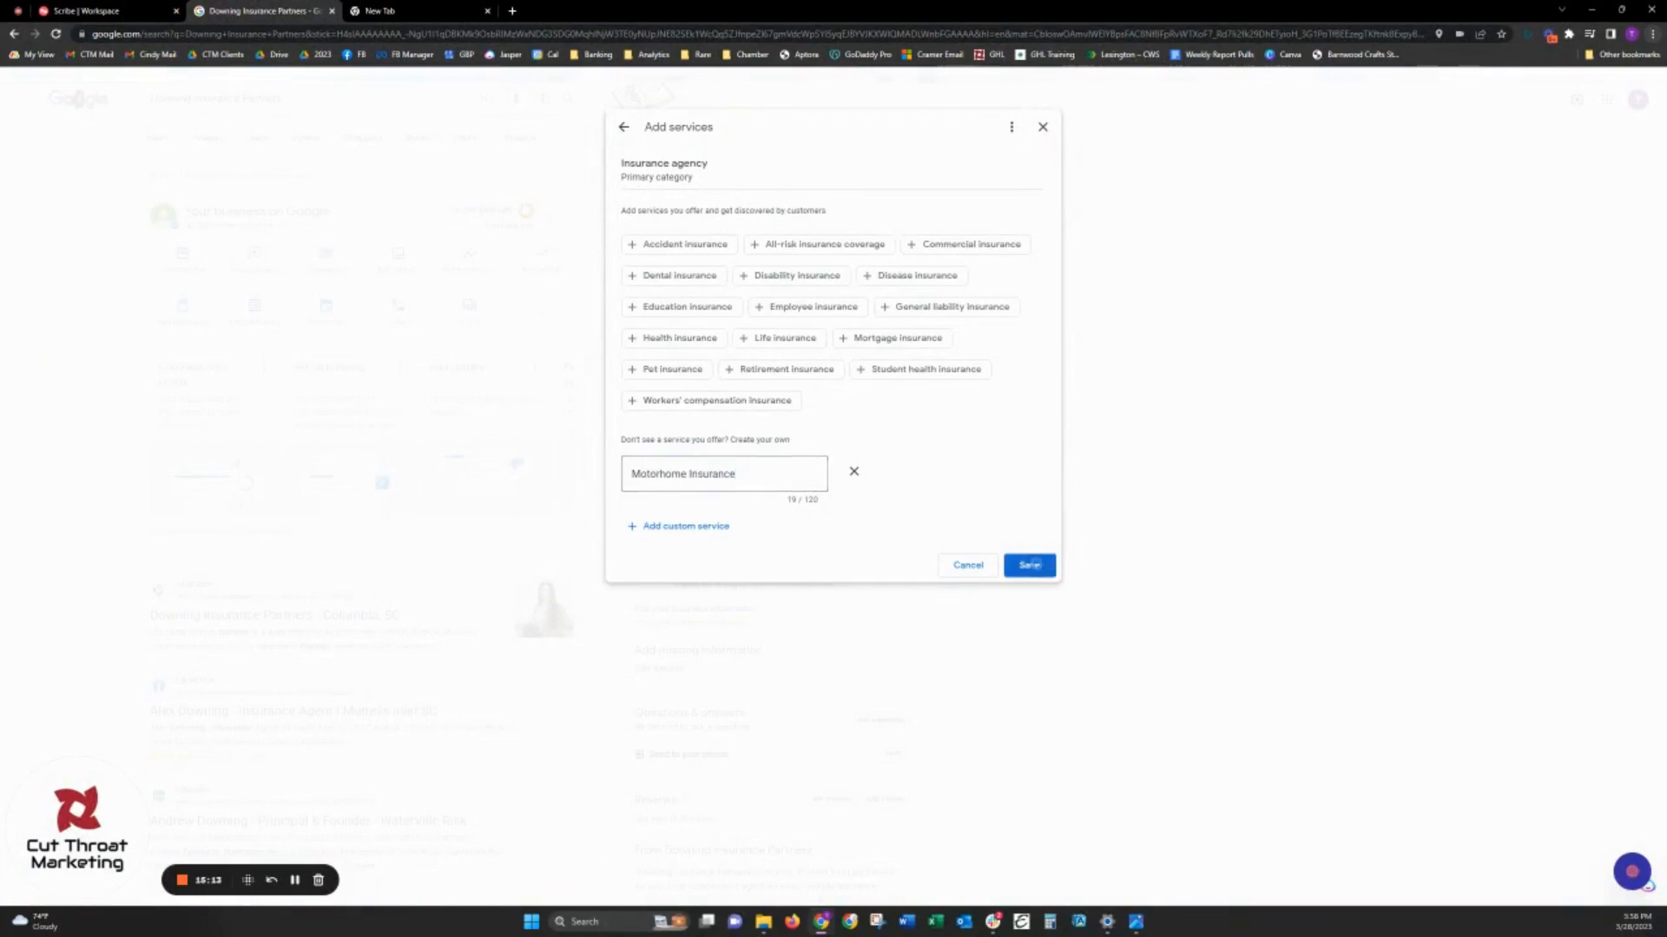
click(1029, 565)
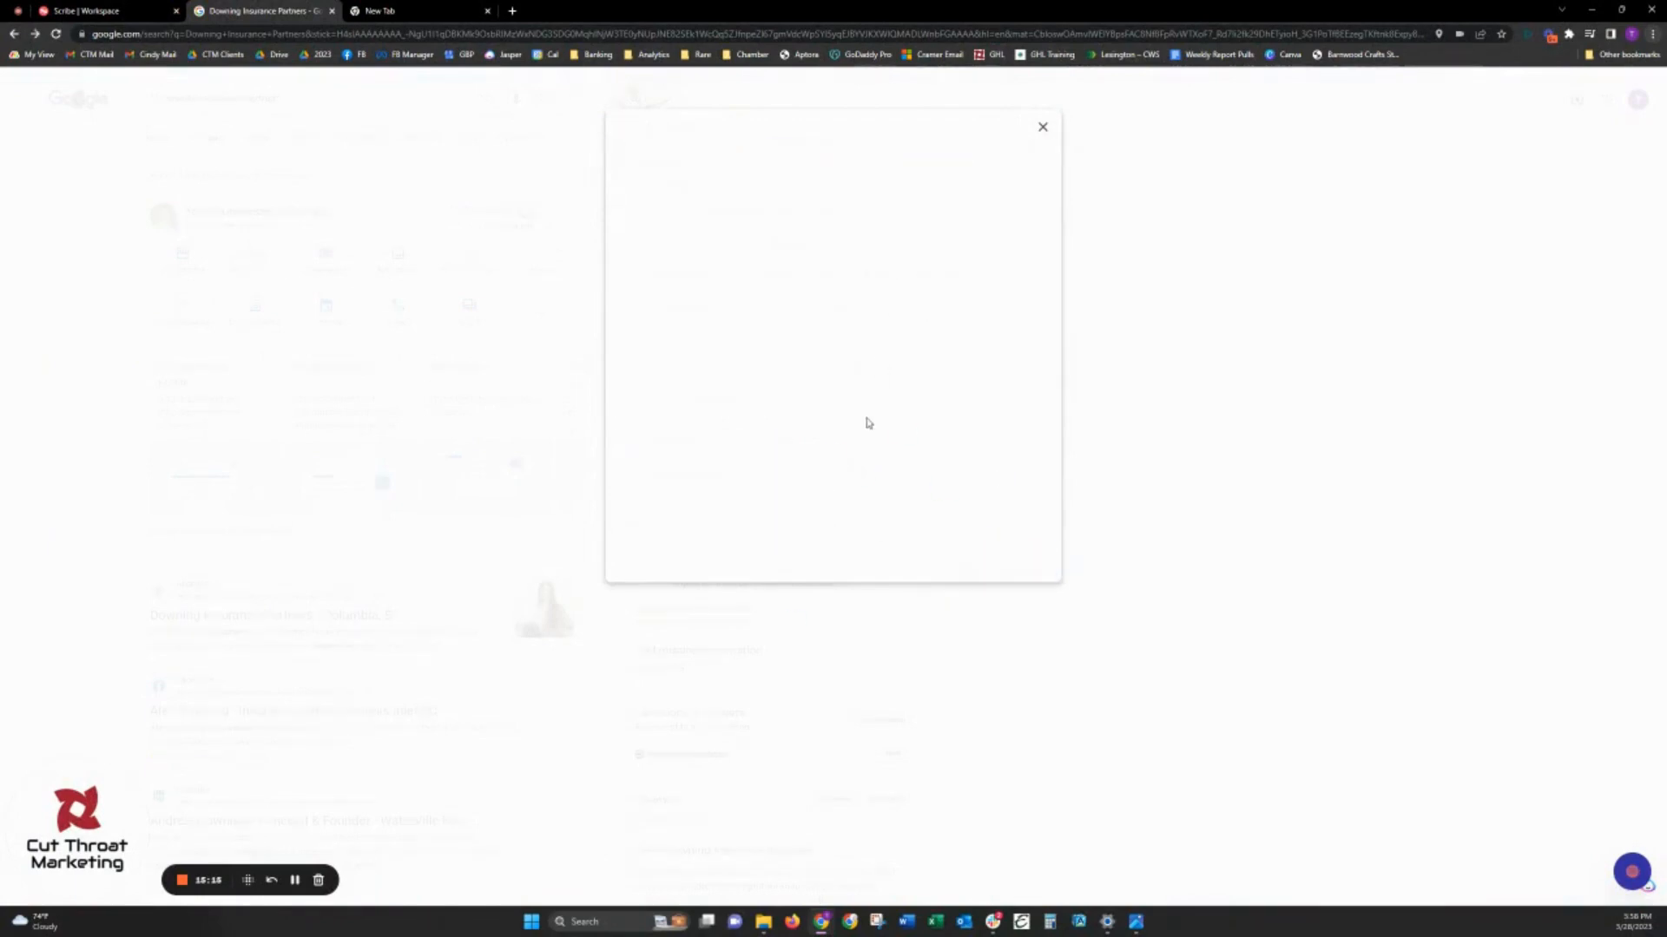
- Paste the copied motorhome description into the Motorhome Insurance service and save it
click(755, 579)
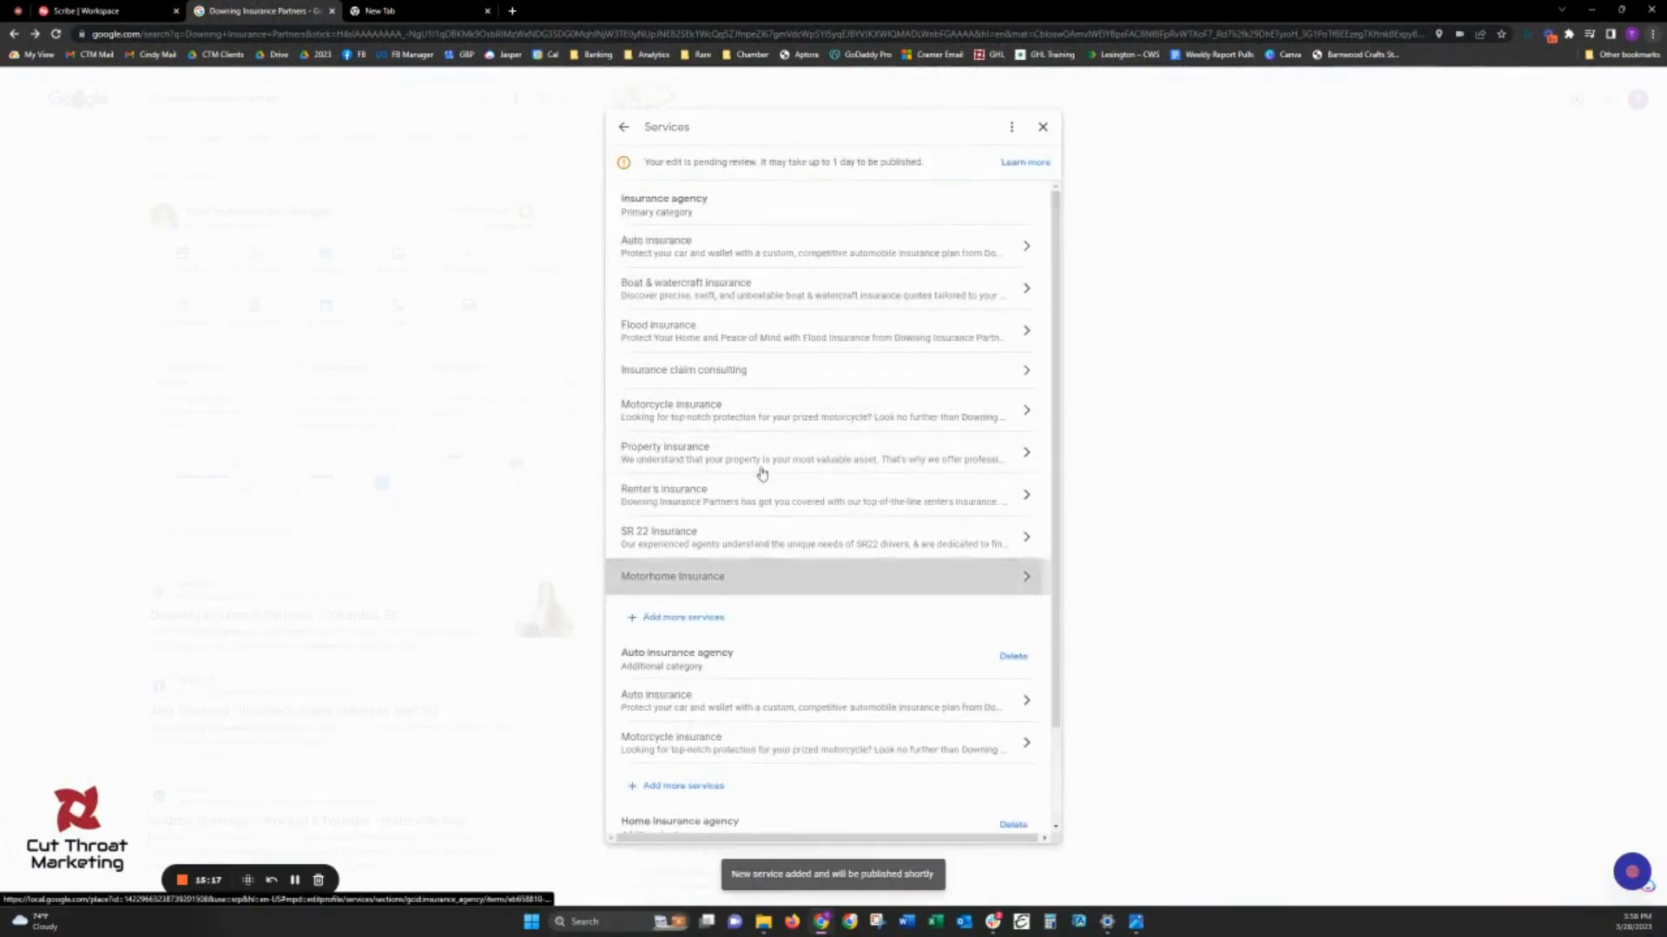
click(796, 327)
key(ctrl+v)
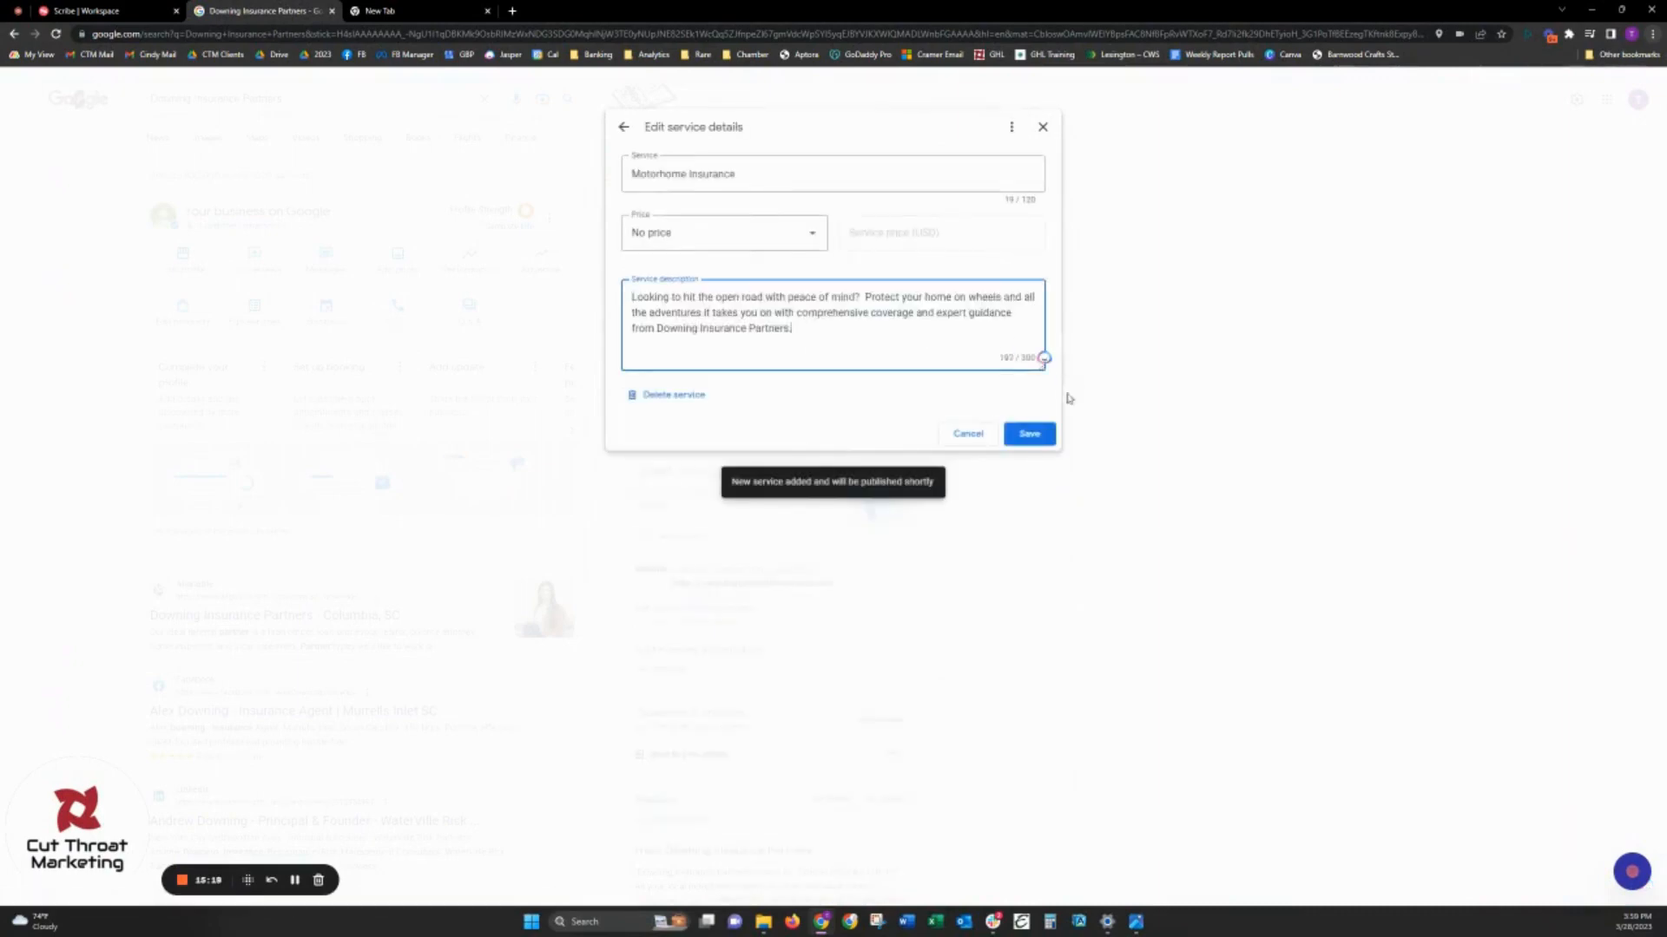
click(1044, 425)
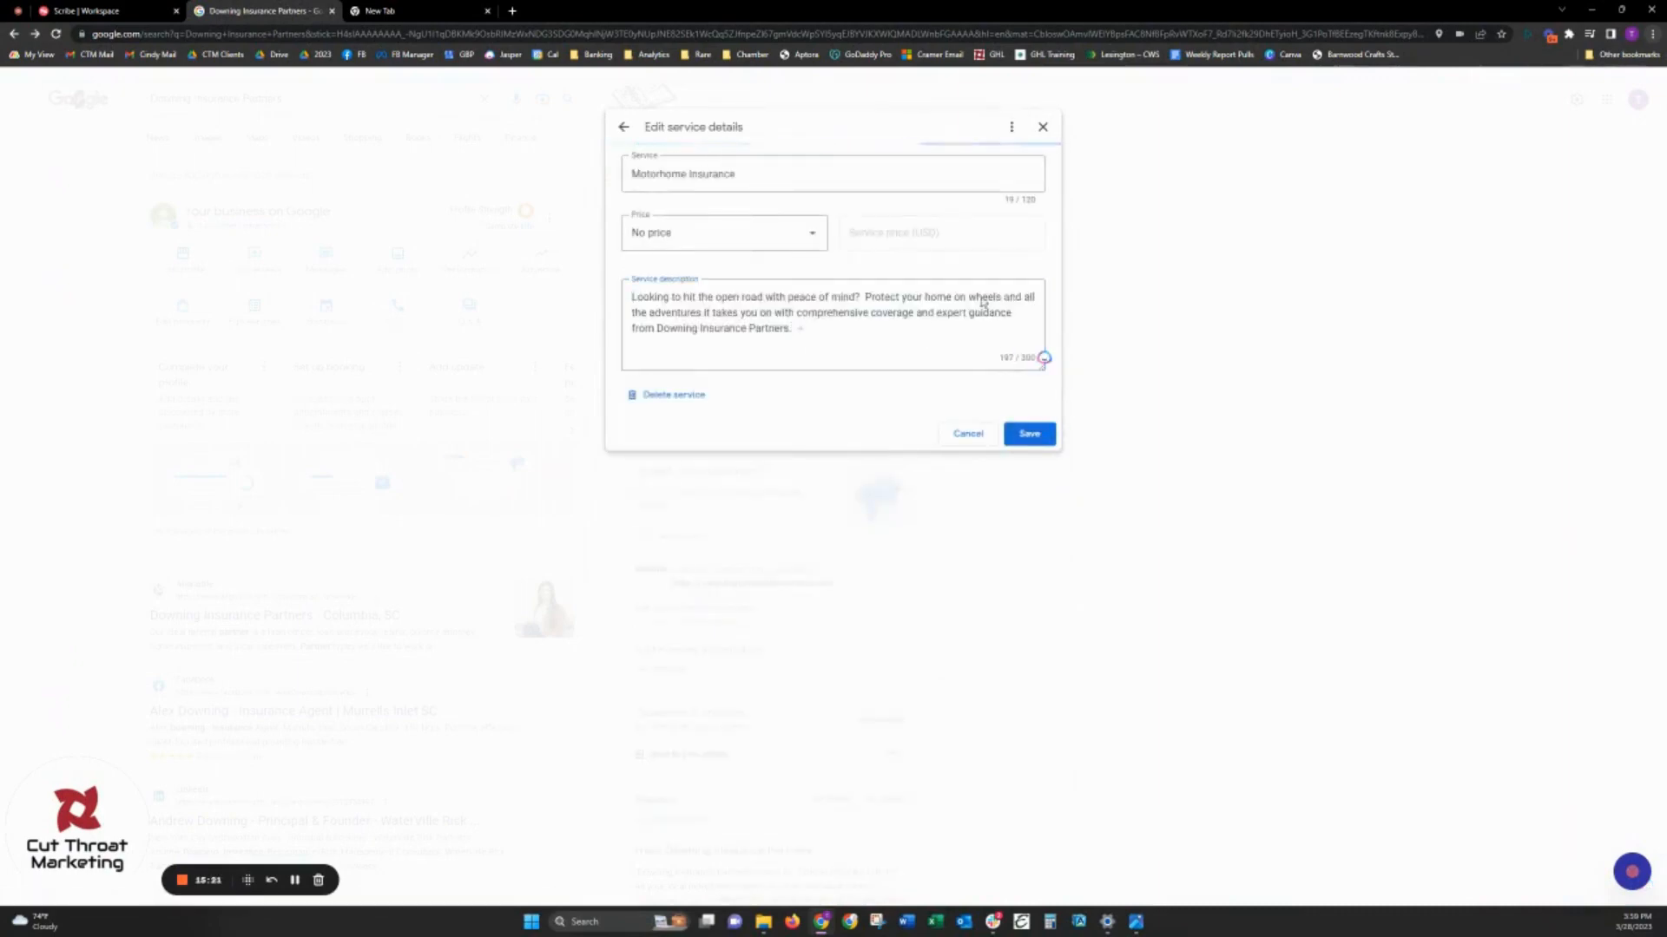
- Review the cheat sheet's service descriptions table, from the motorcycle and property entries through to Golf Cart Insurance
scroll(970, 590, down, 1)
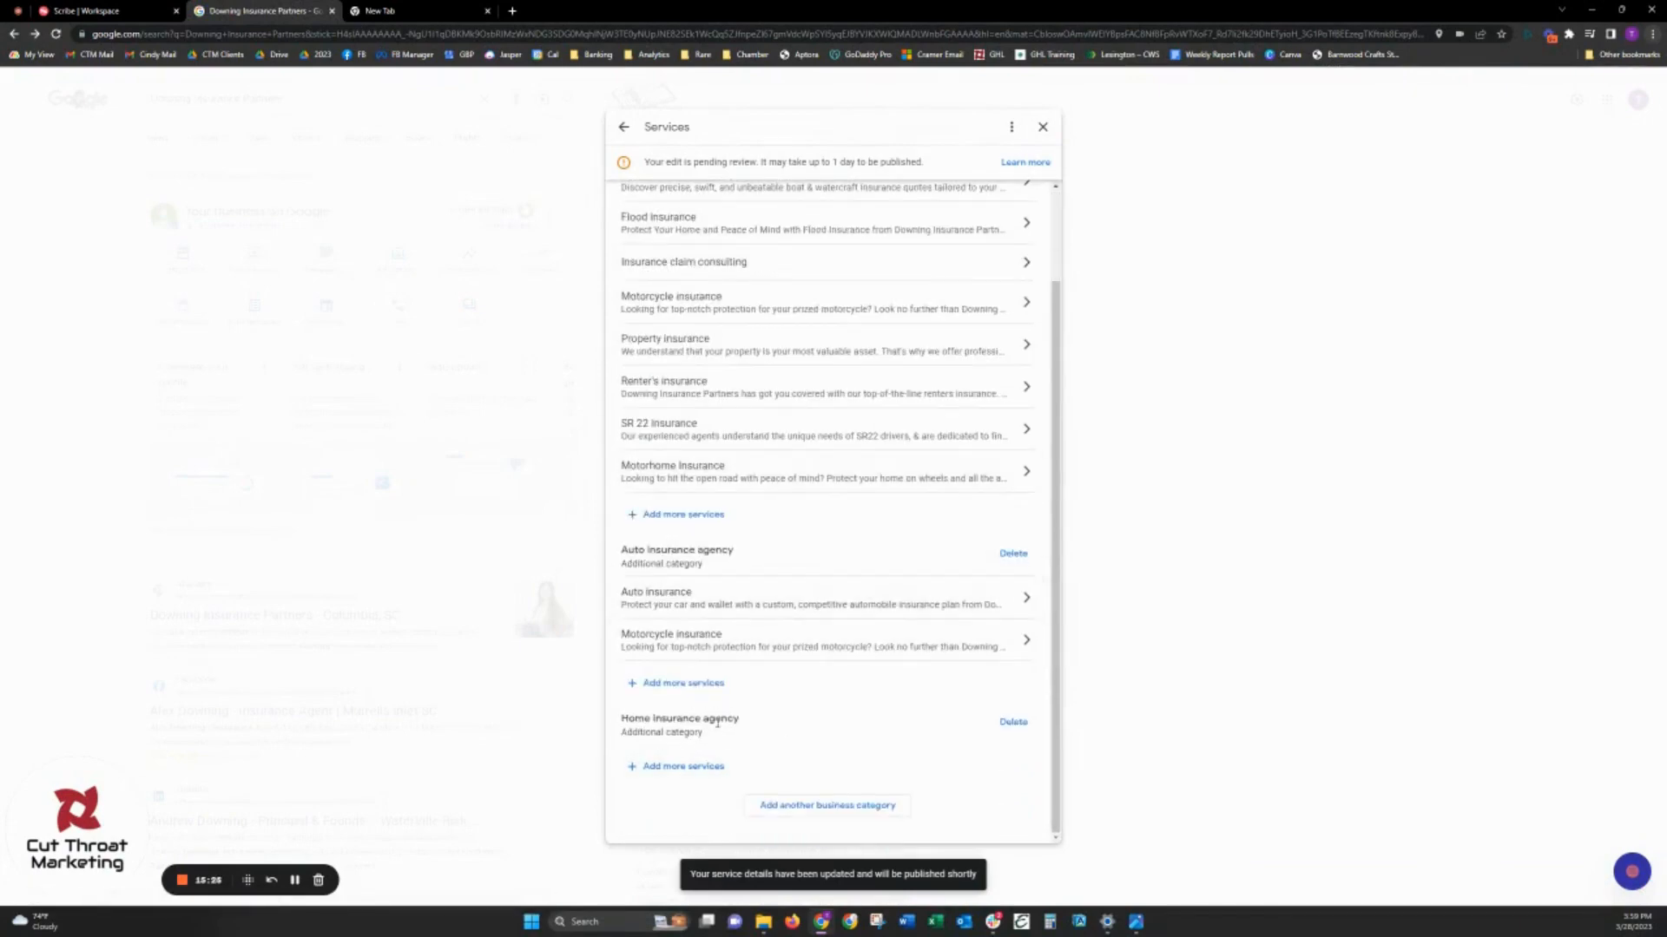
key(alt+Tab)
scroll(550, 572, down, 3)
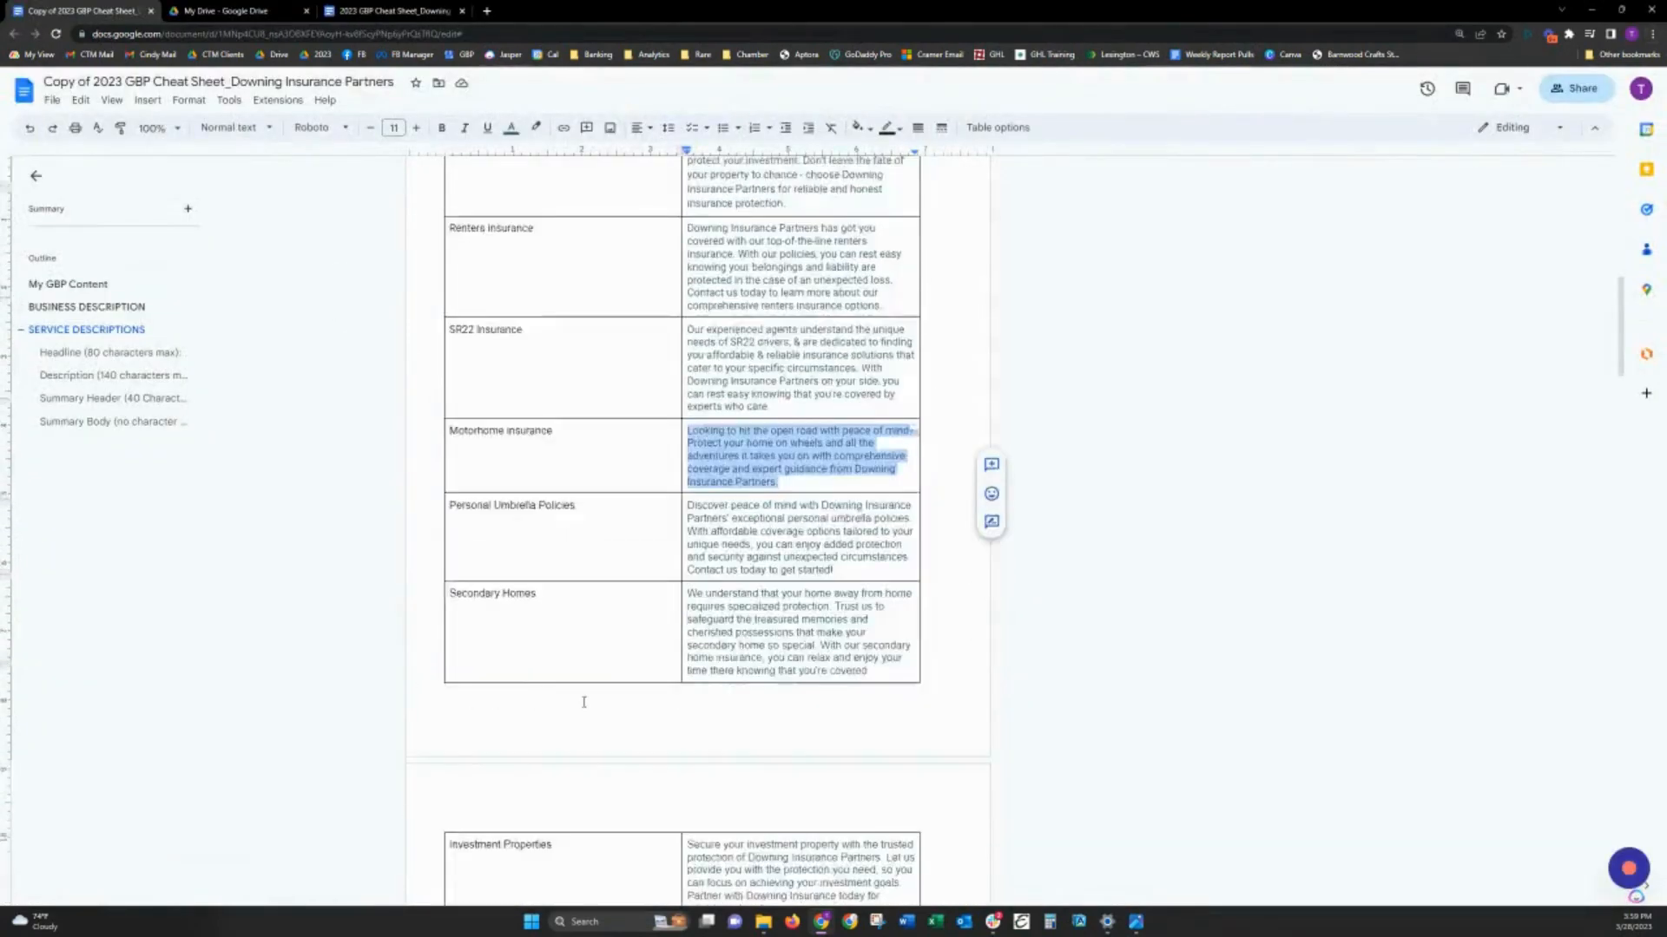
scroll(550, 572, down, 3)
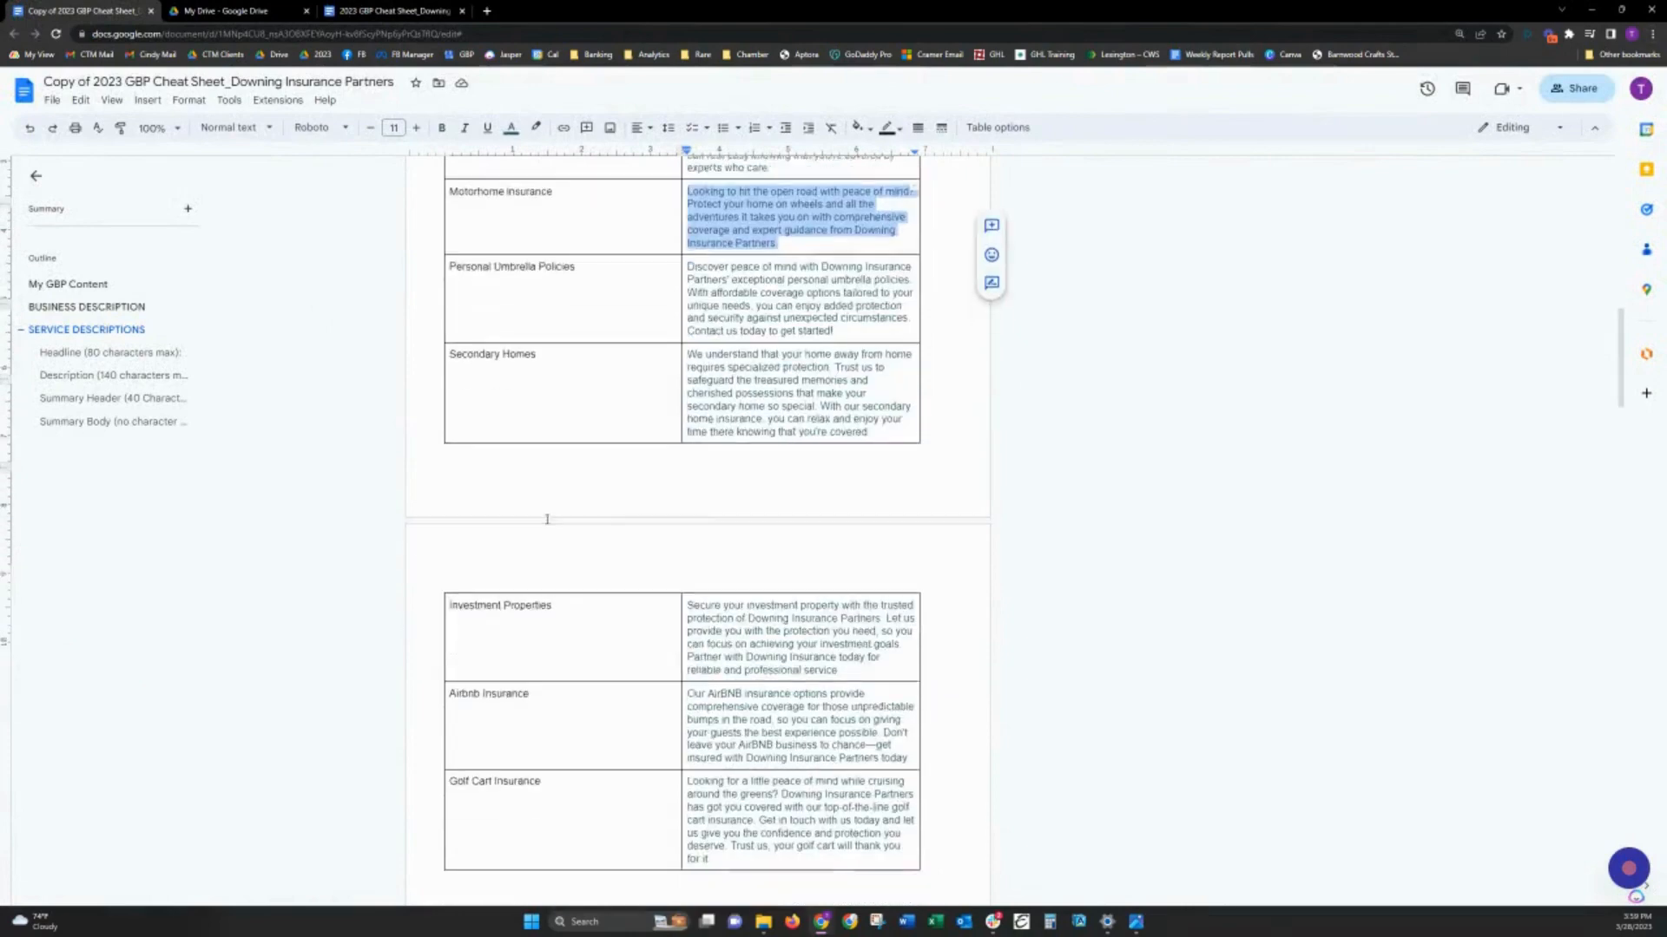
click(522, 400)
scroll(608, 538, down, 3)
scroll(640, 599, up, 4)
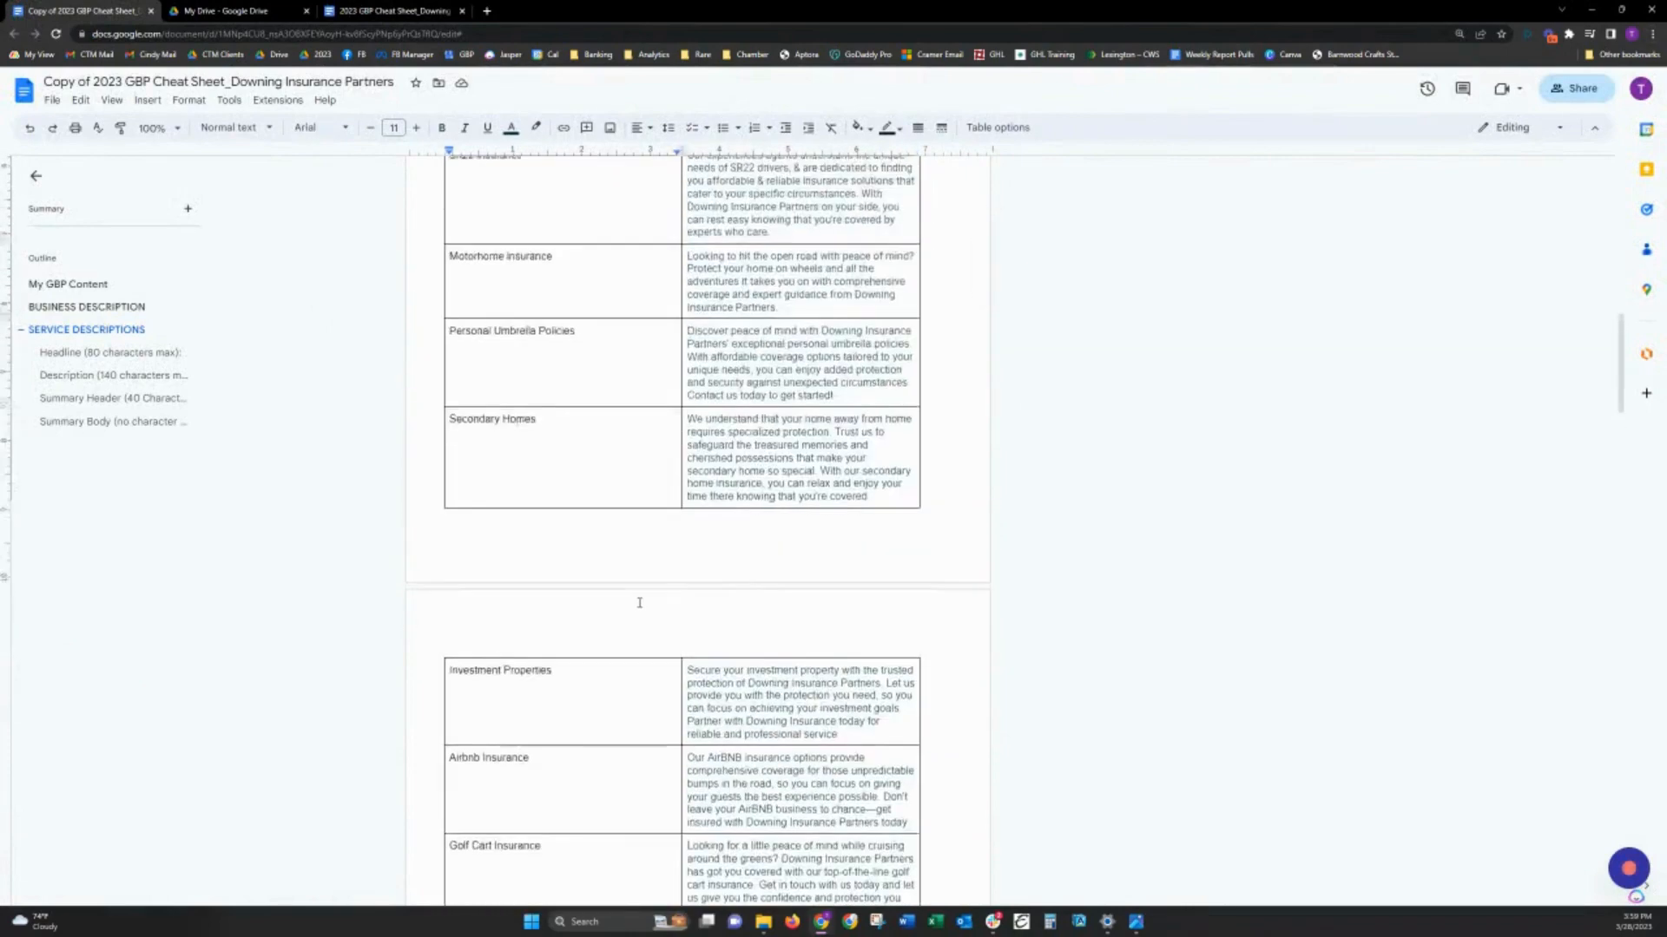
scroll(577, 412, up, 6)
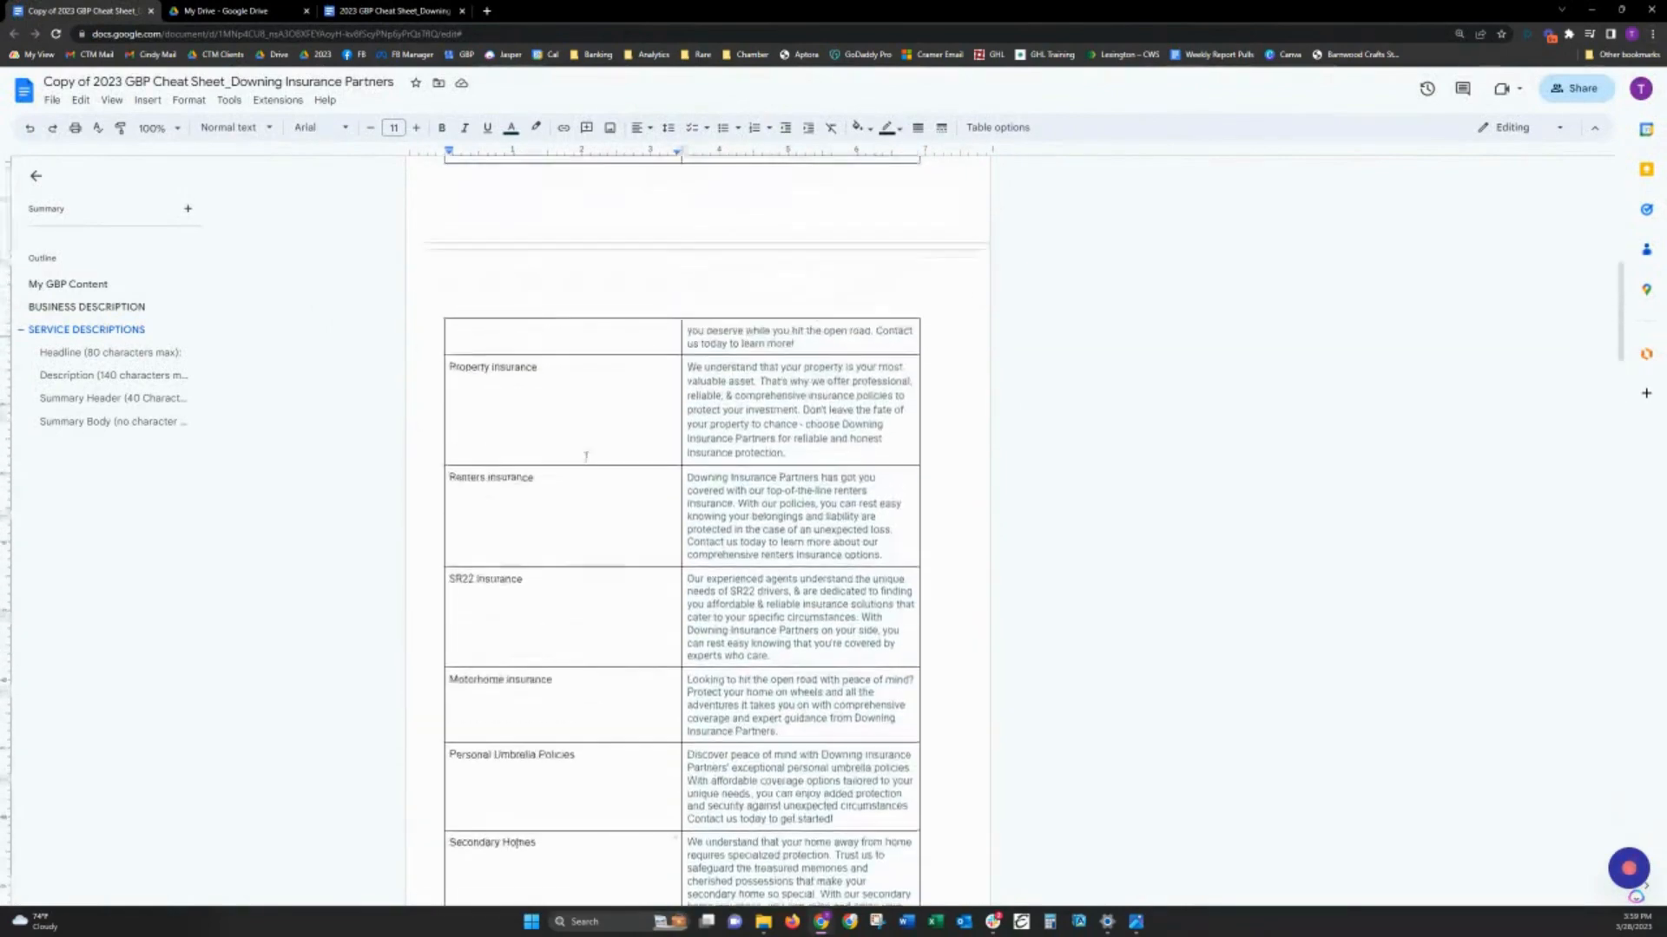
scroll(586, 473, up, 4)
scroll(556, 417, down, 3)
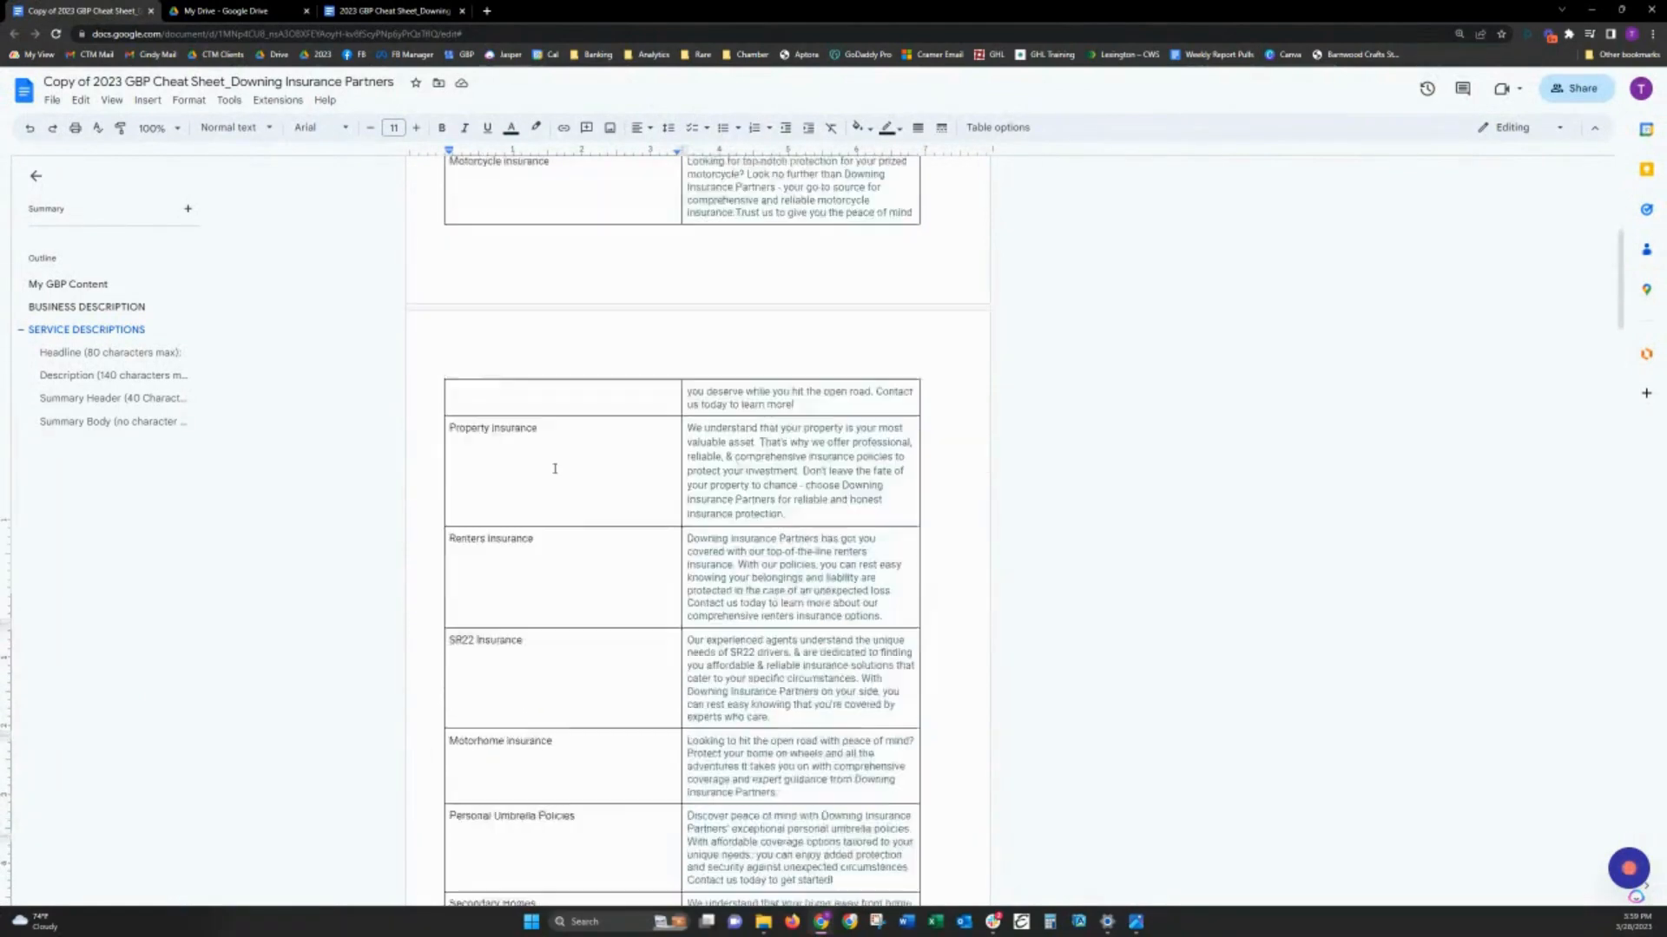
scroll(555, 468, down, 5)
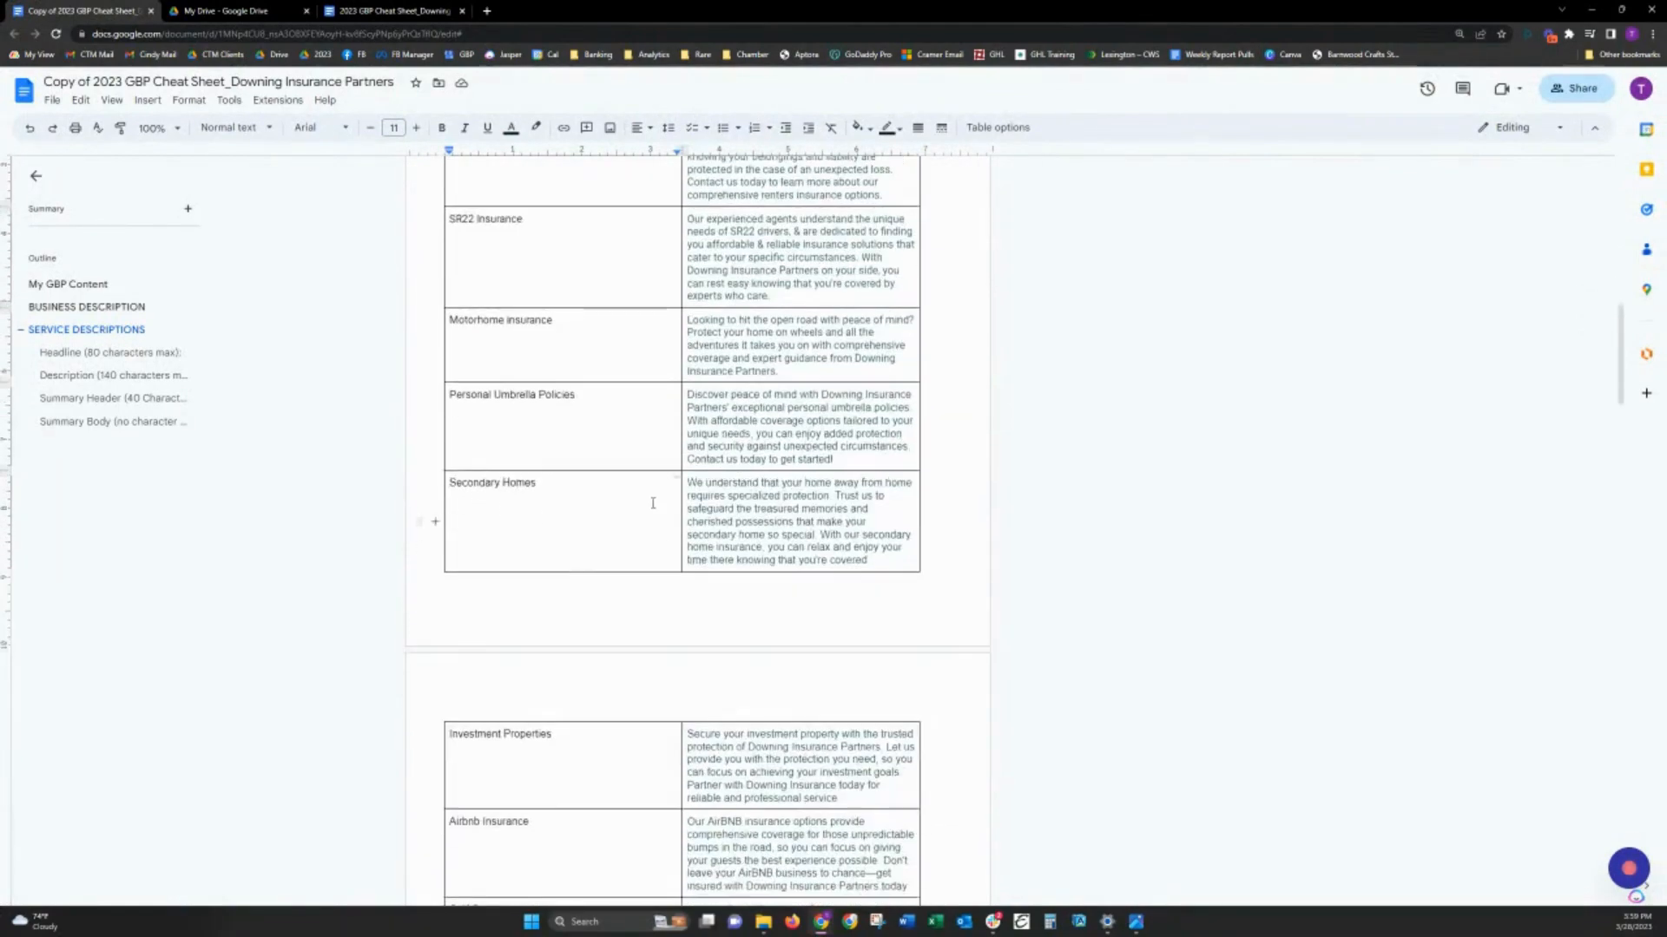
scroll(595, 488, down, 5)
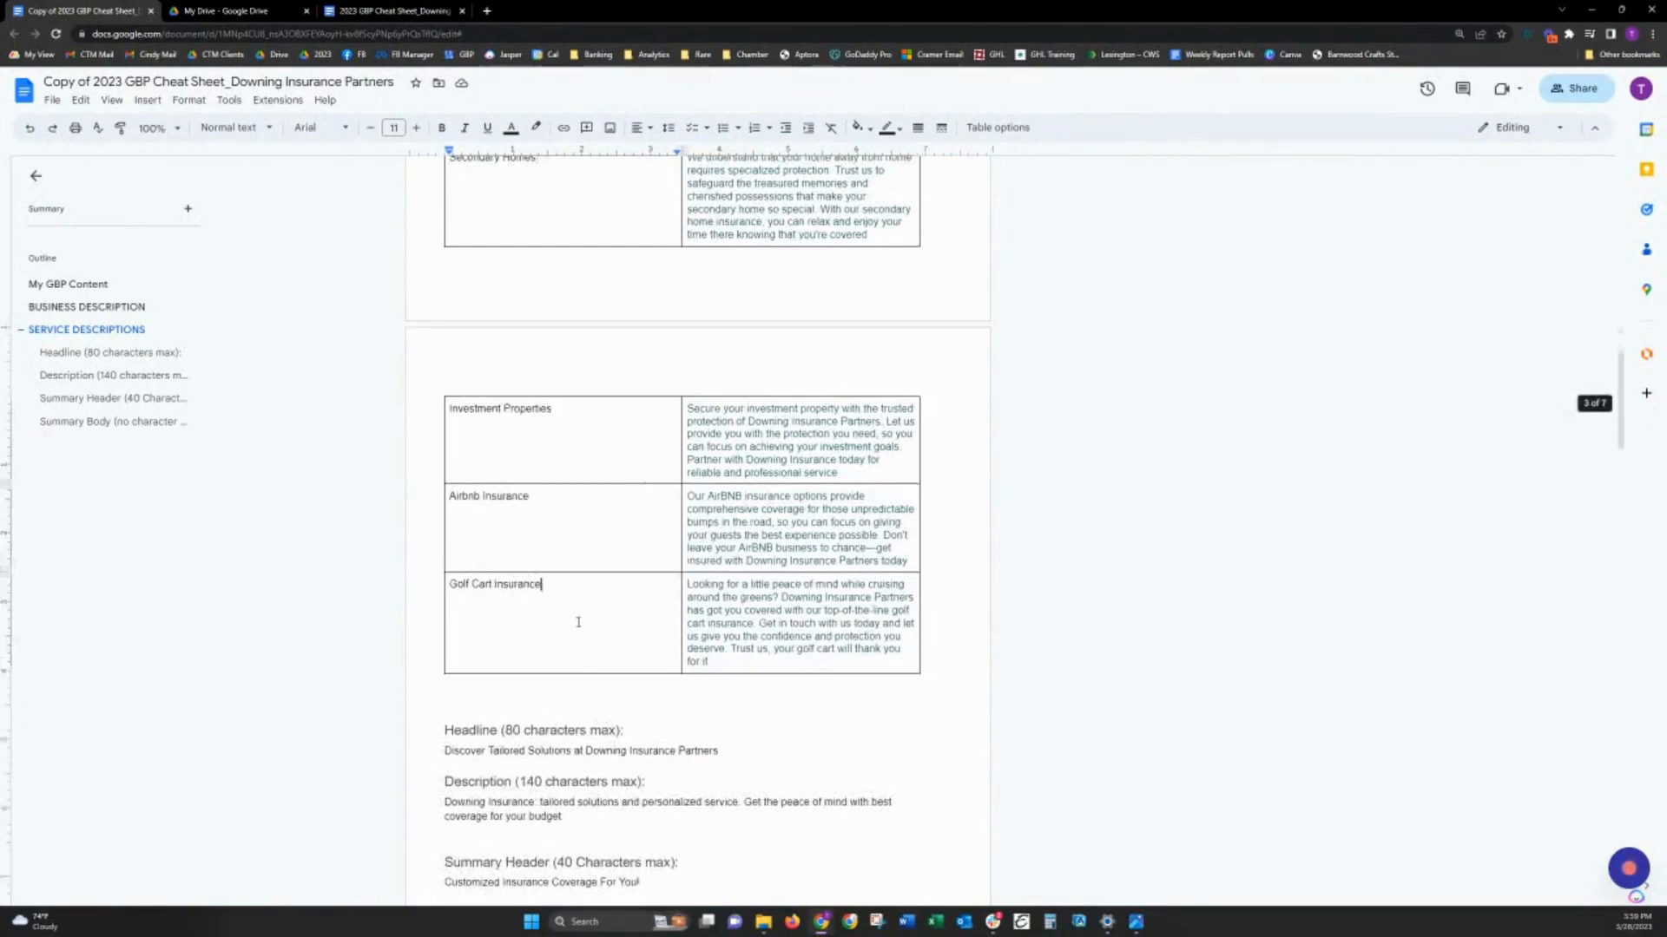
- Add a row below Golf Cart Insurance in the service descriptions table and enter "Home Insurance" as its service name
key(Tab)
key(Tab)
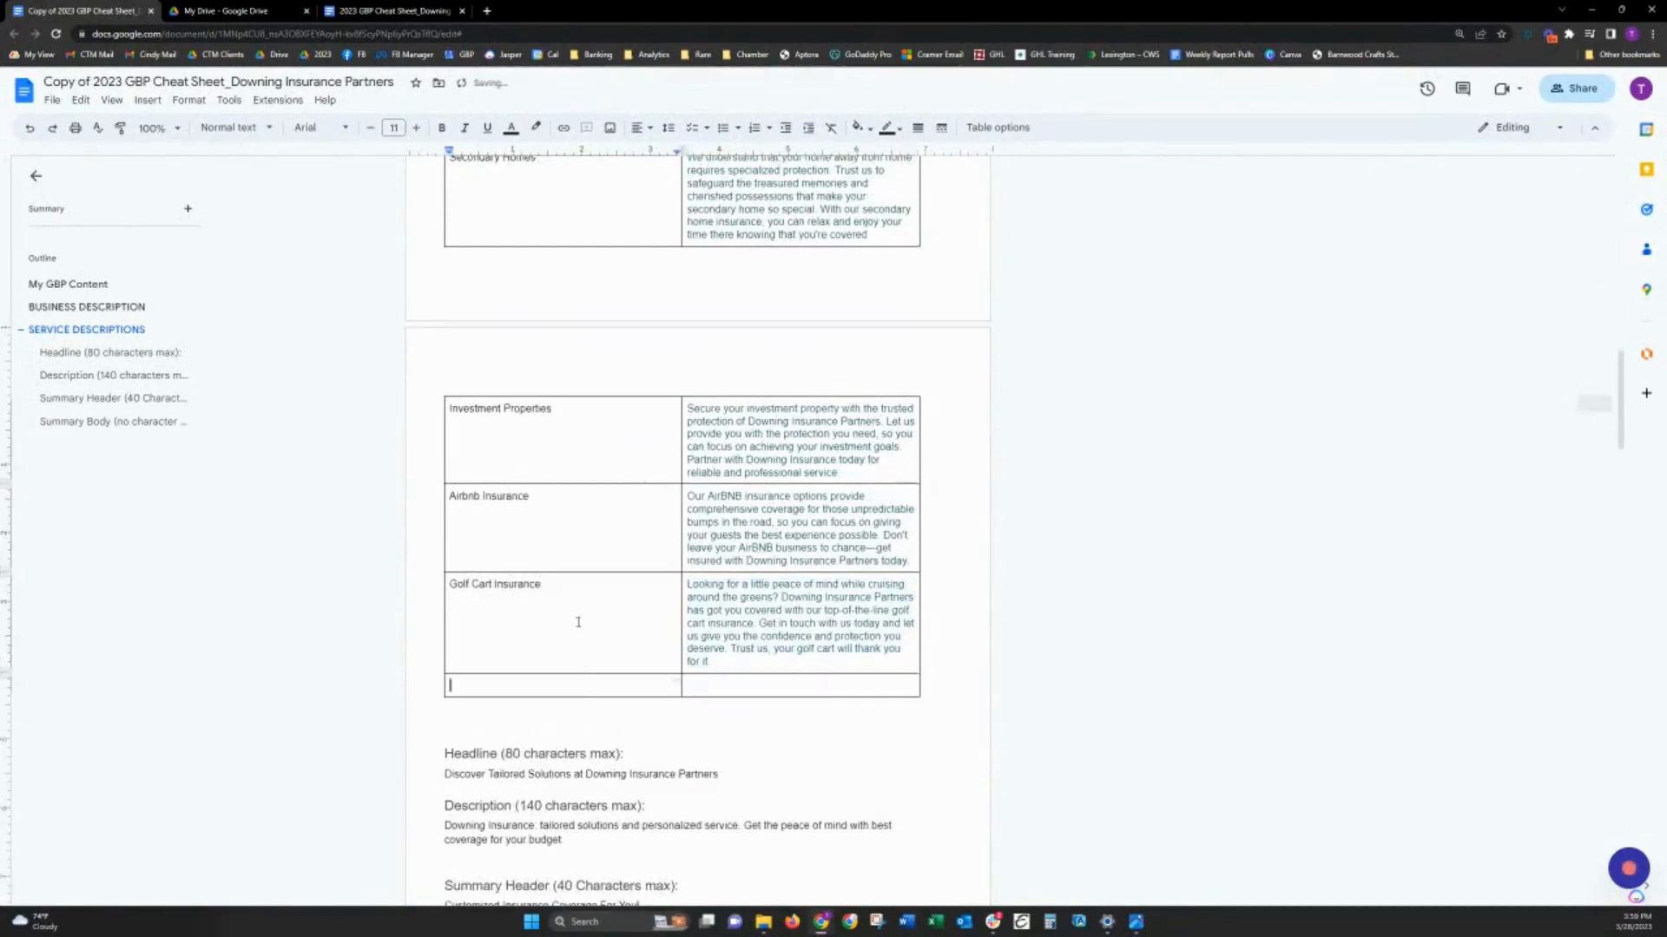
text(Home Insuranc)
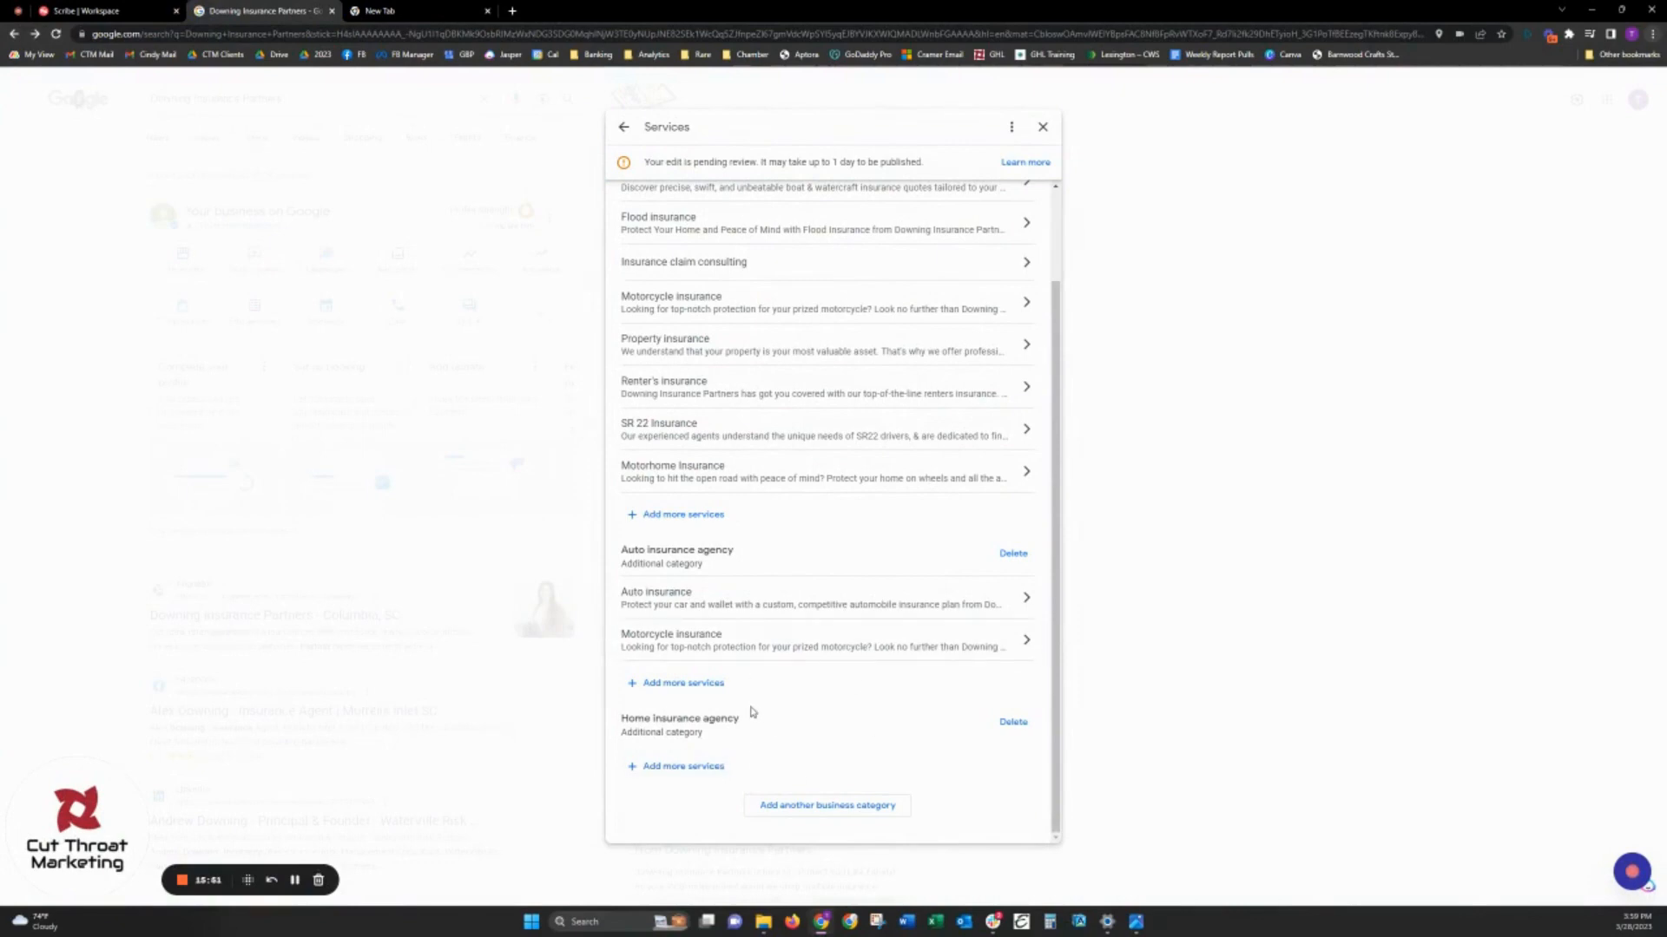
- Return to the business profile and open a blank form for adding a product
scroll(845, 695, up, 3)
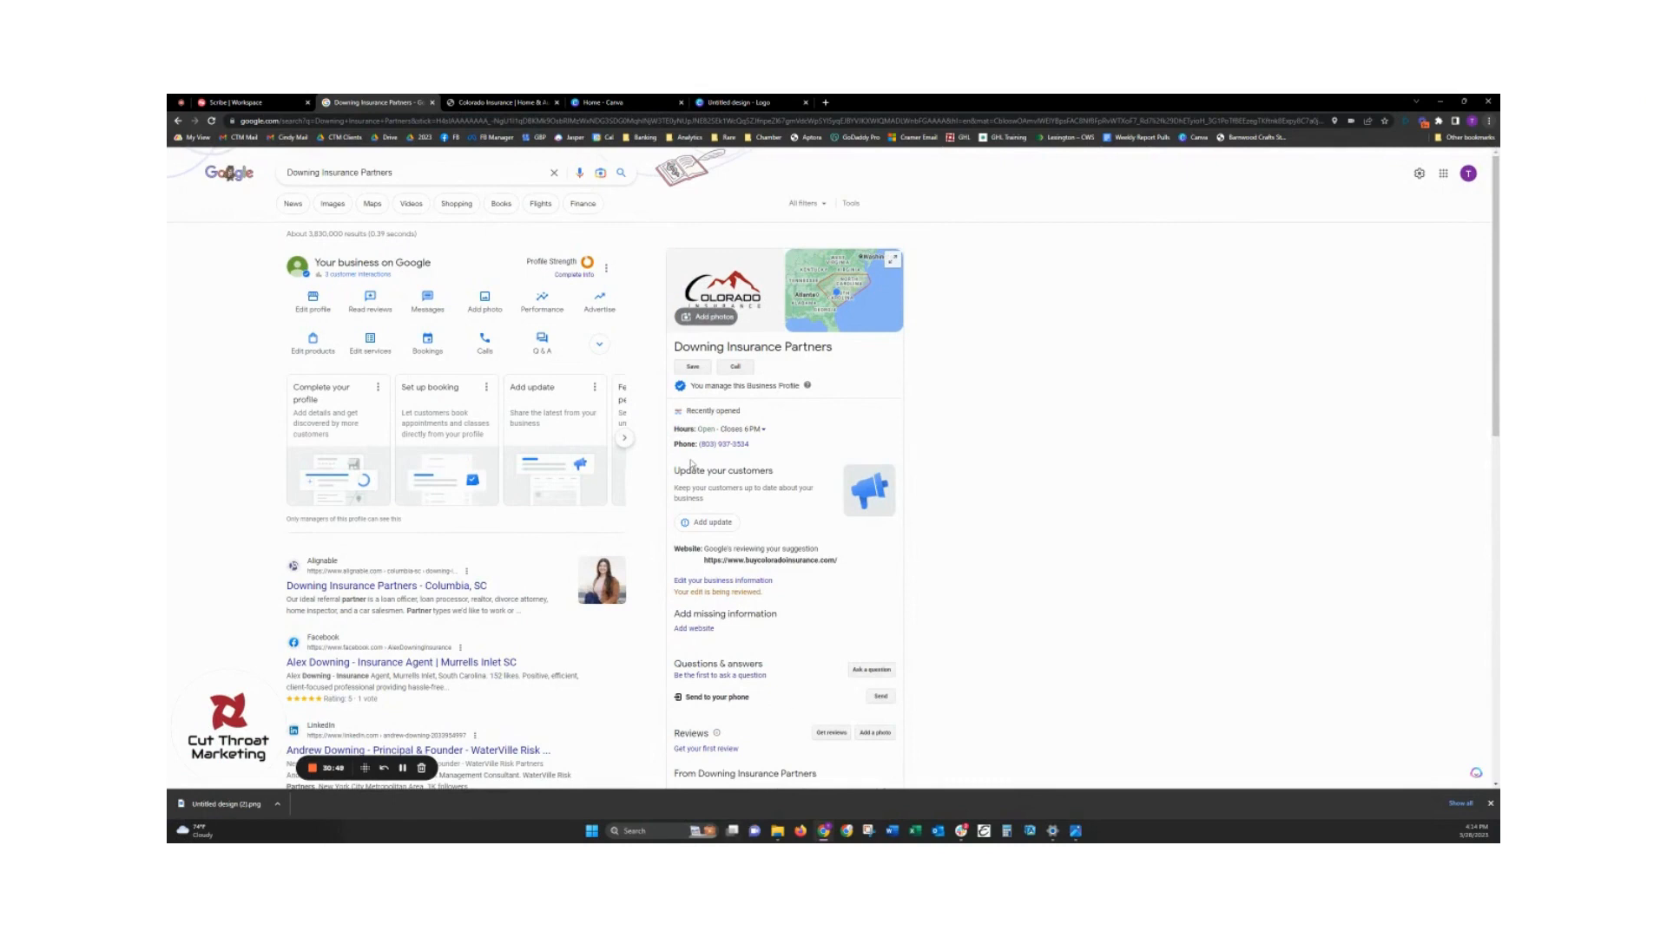
click(320, 350)
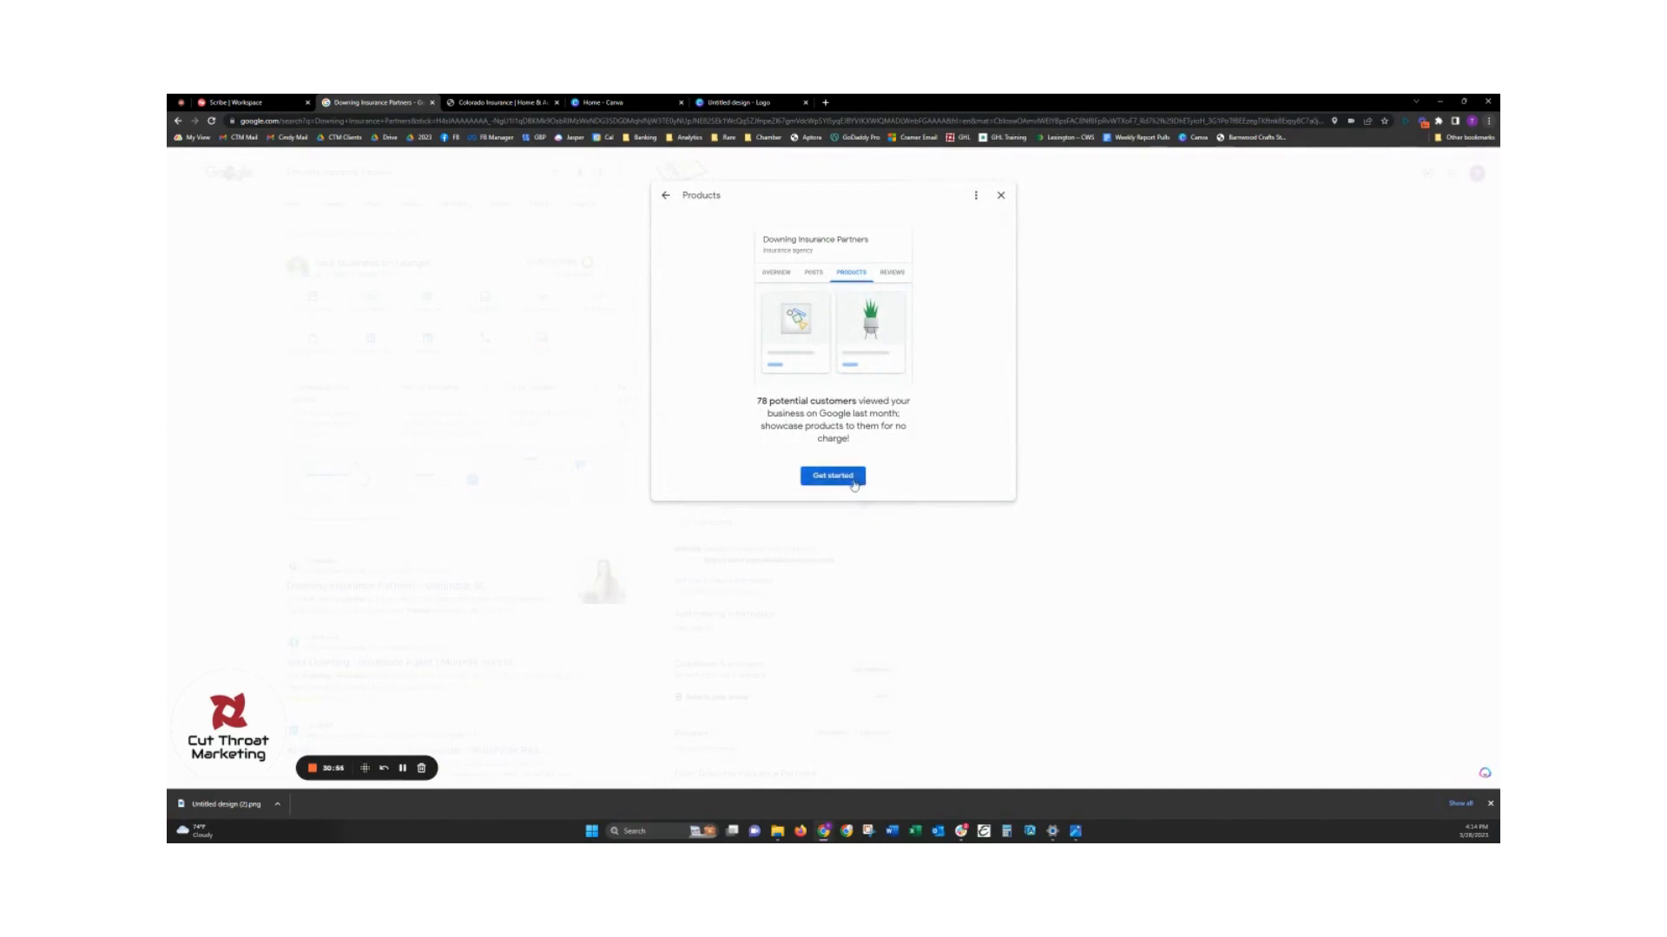
click(854, 485)
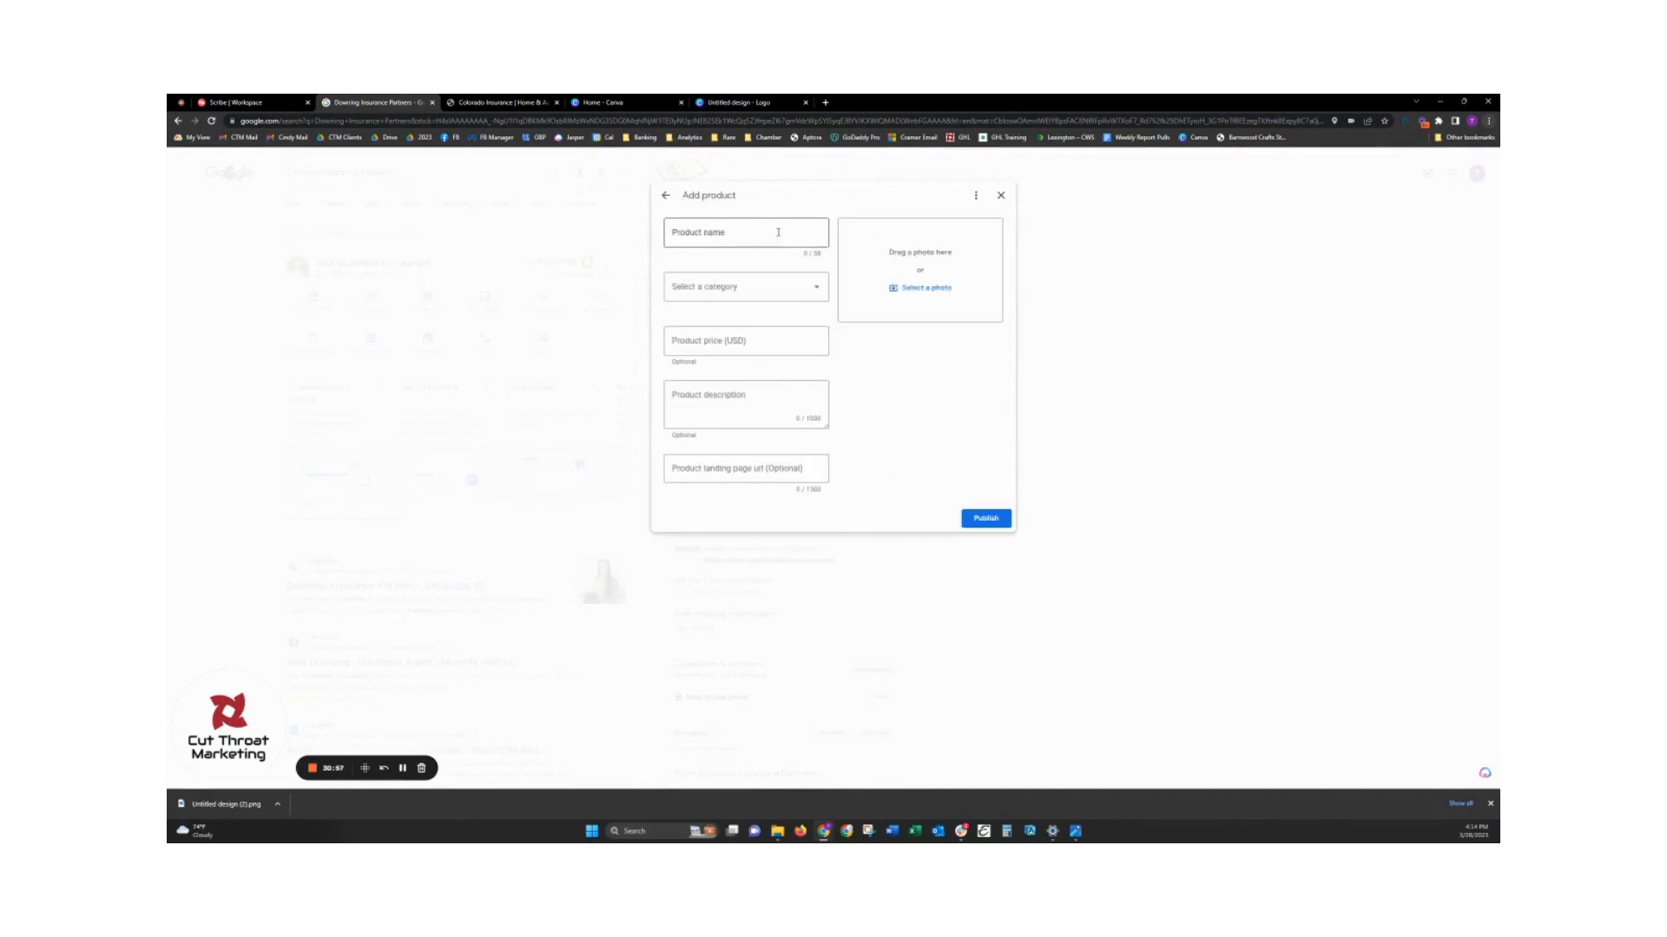
- Examine the product form's name, category, price, description and landing page fields, then close it without publishing
click(784, 233)
click(805, 288)
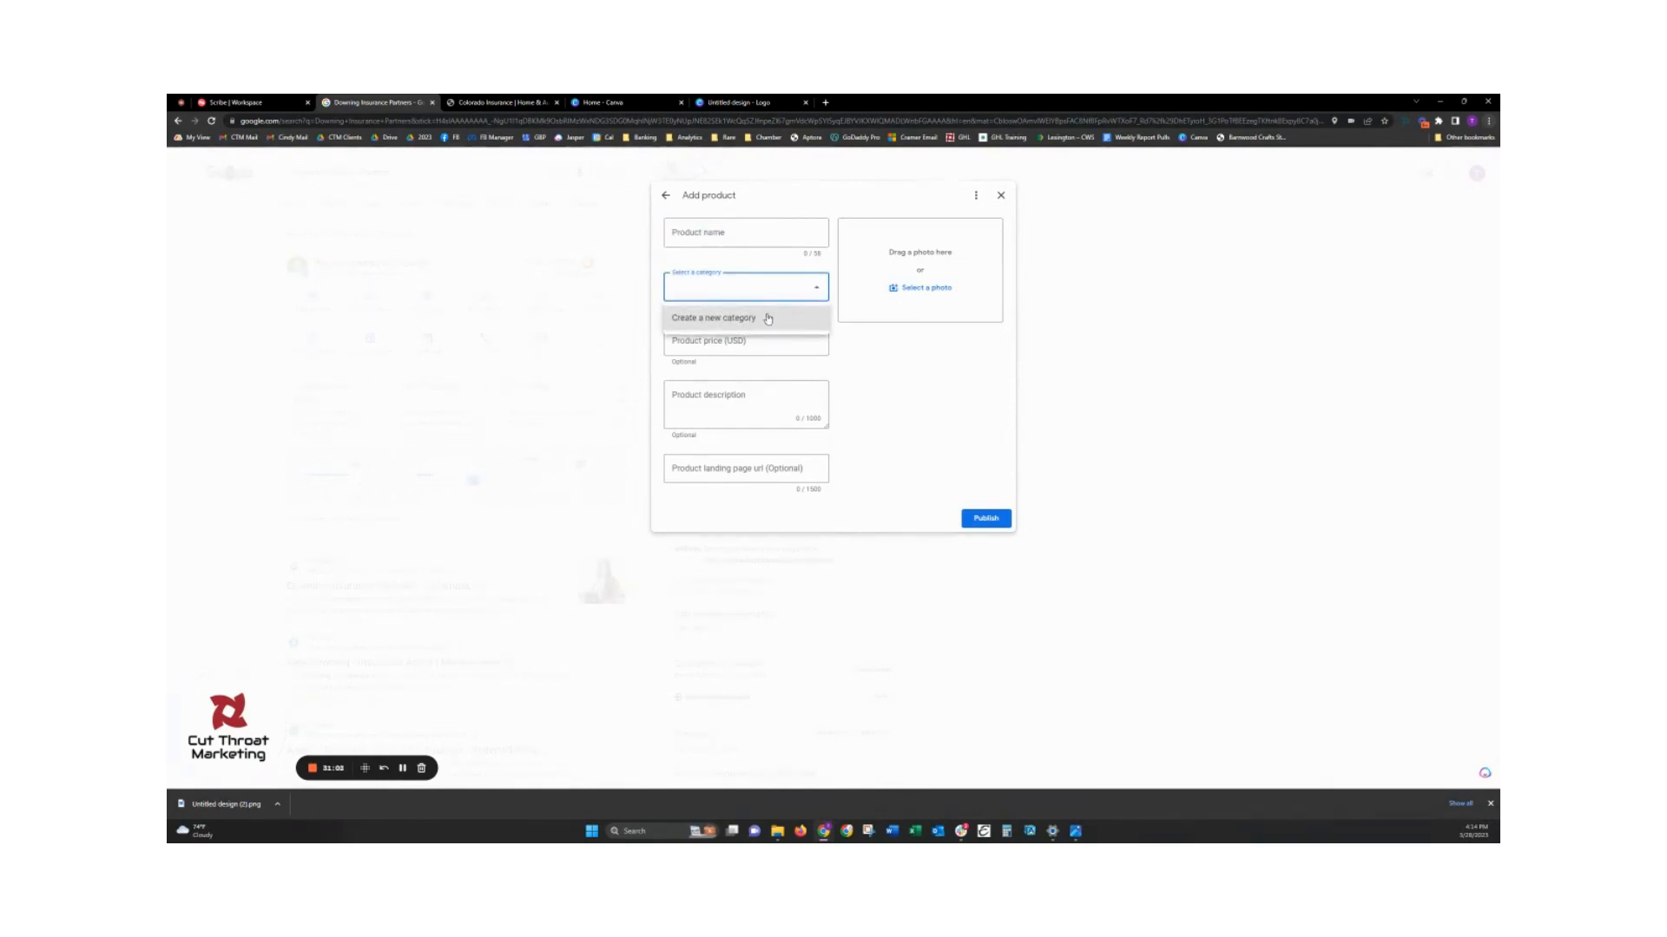
click(753, 342)
click(752, 342)
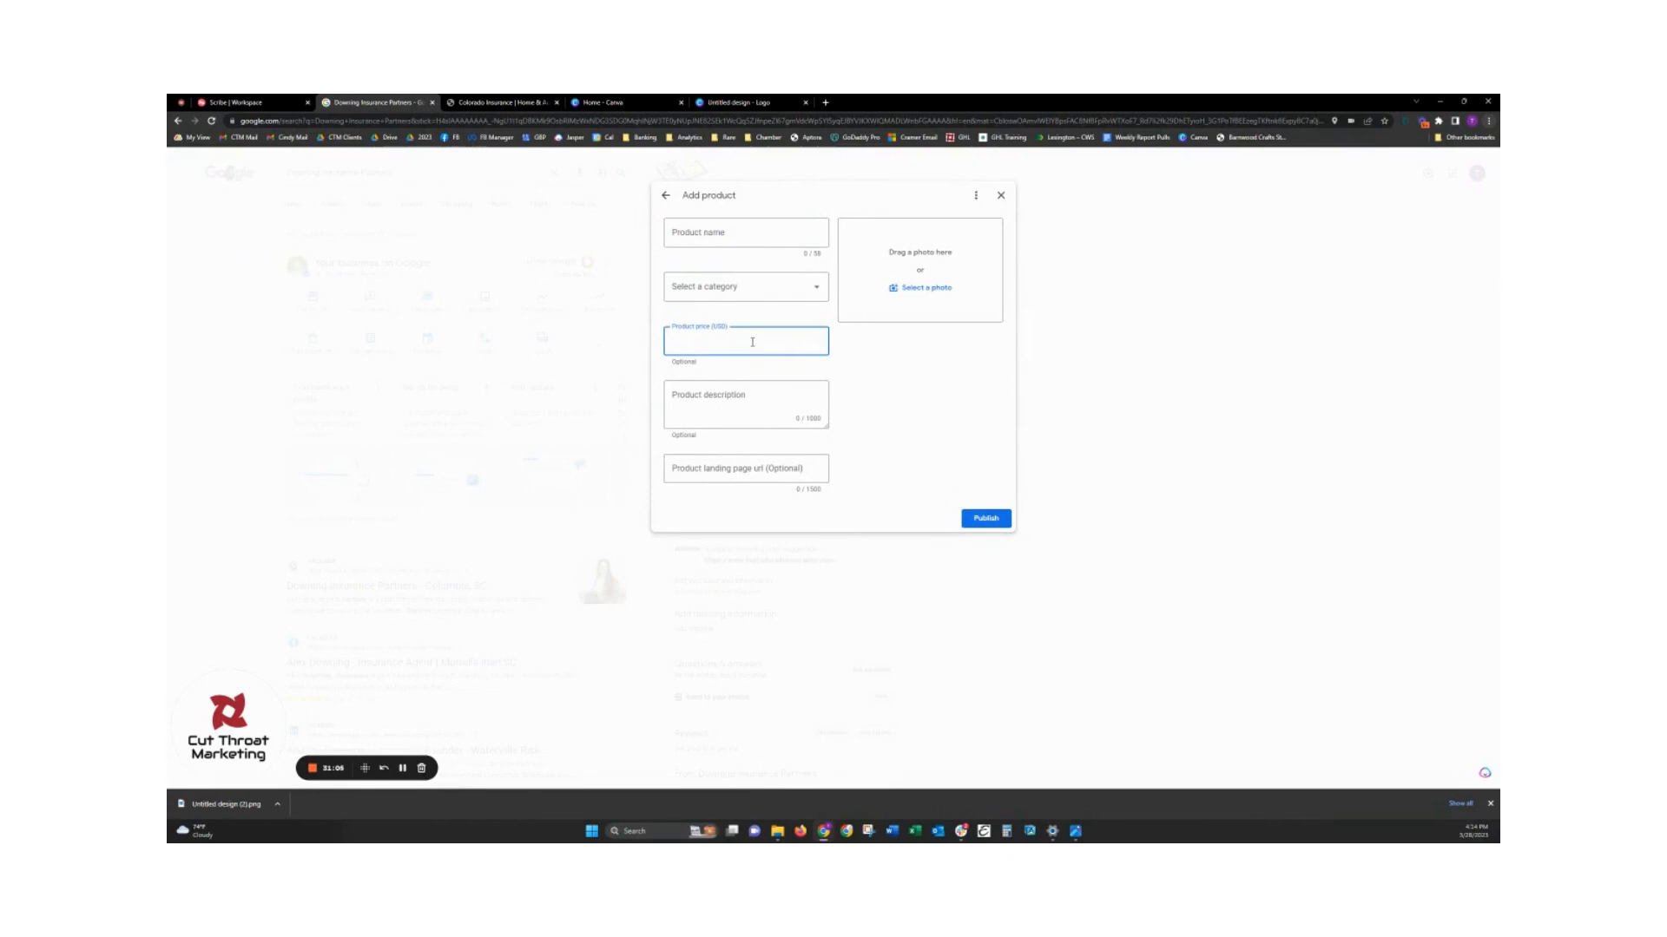
click(722, 405)
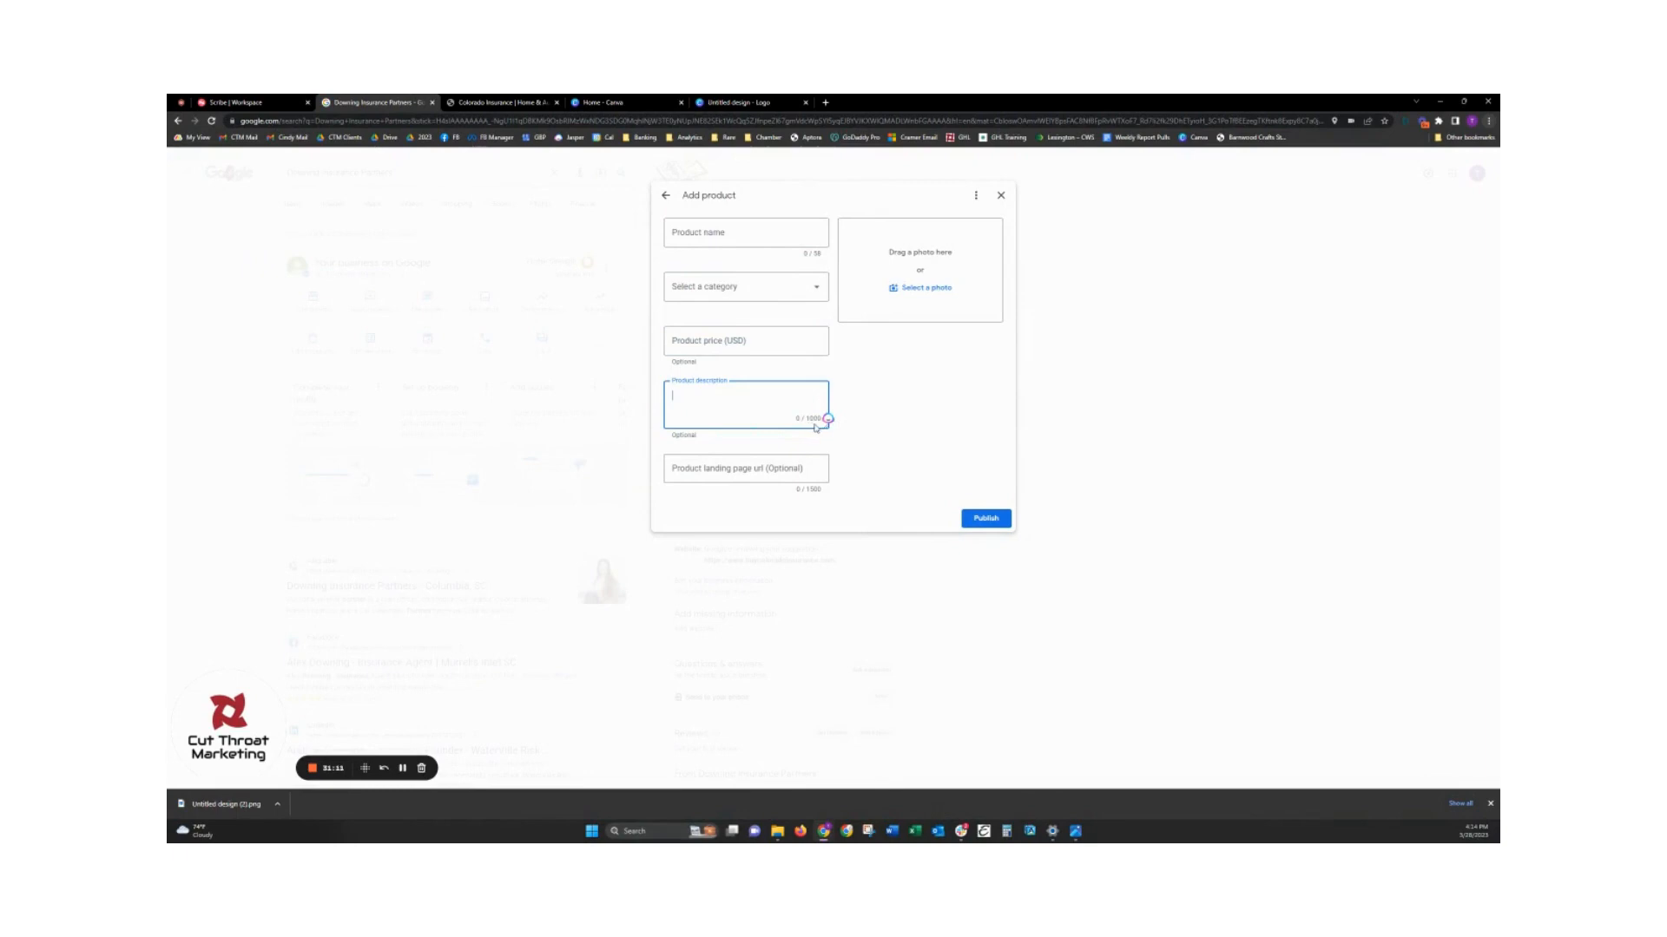
click(736, 474)
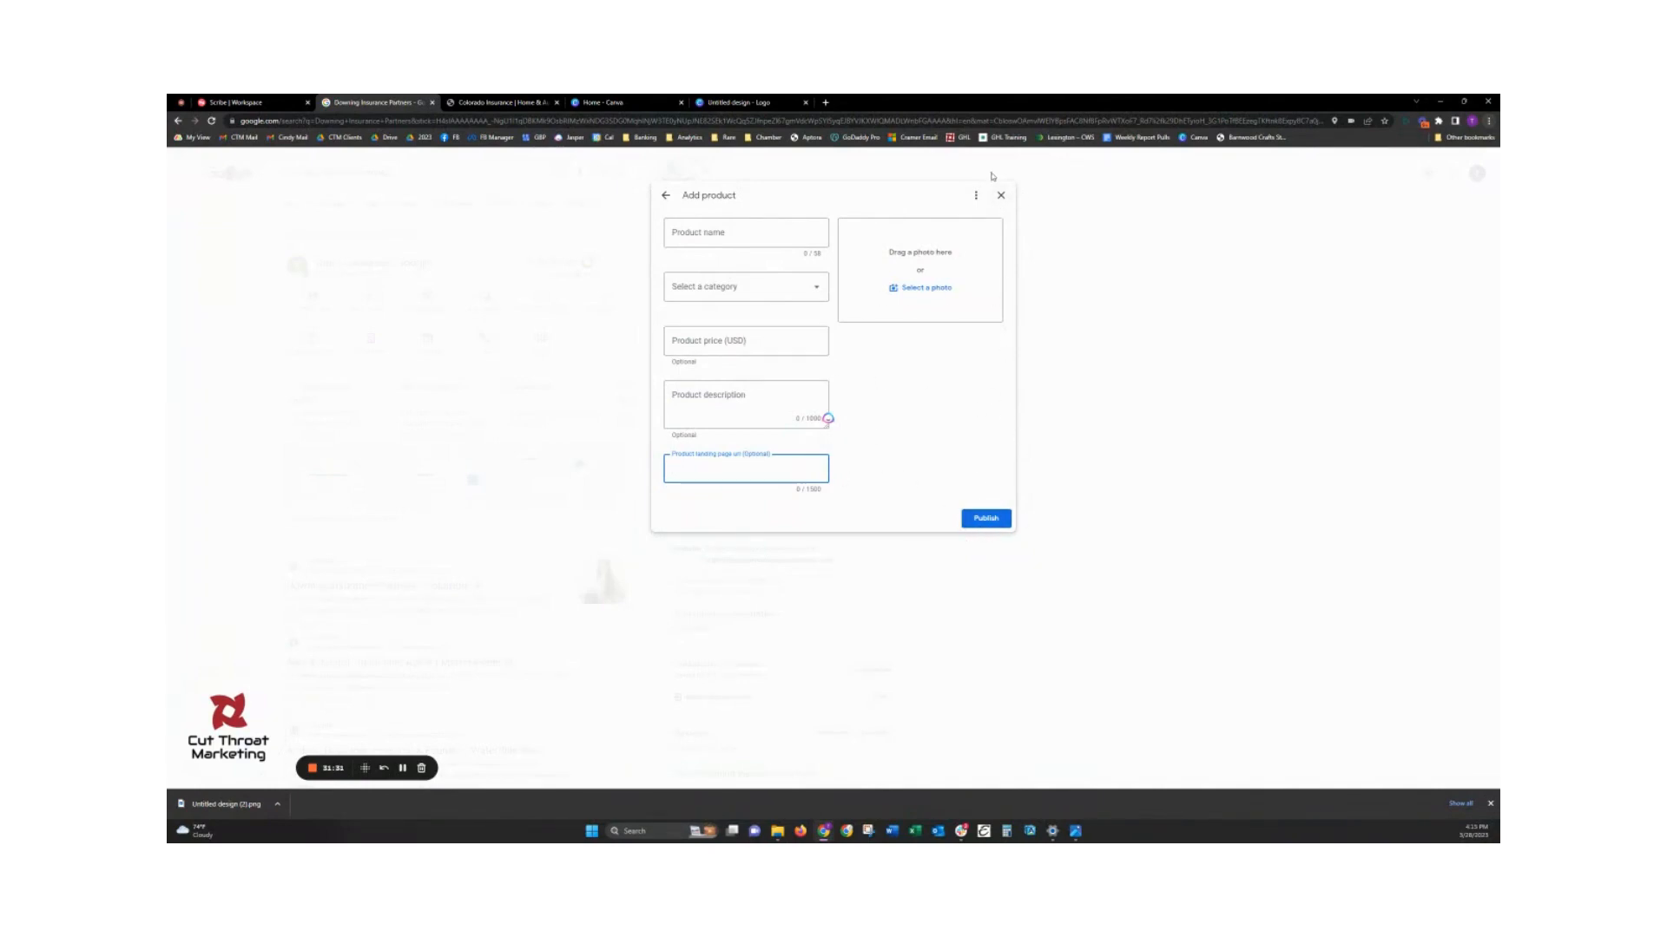
click(1002, 196)
scroll(859, 469, down, 2)
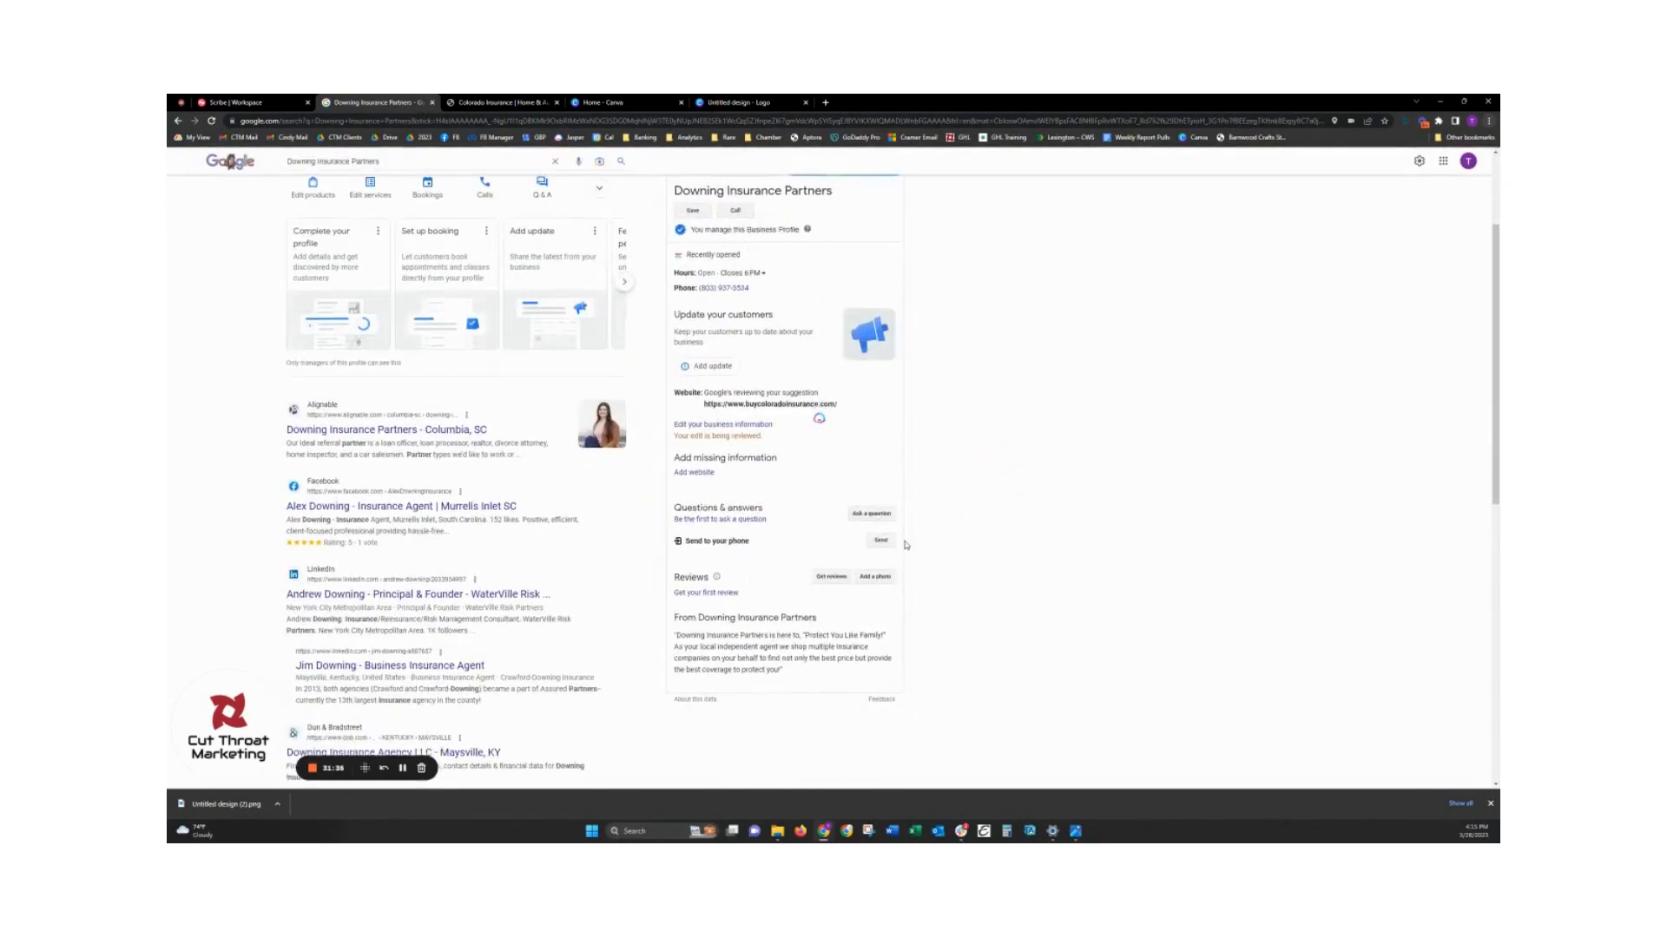
scroll(906, 545, up, 2)
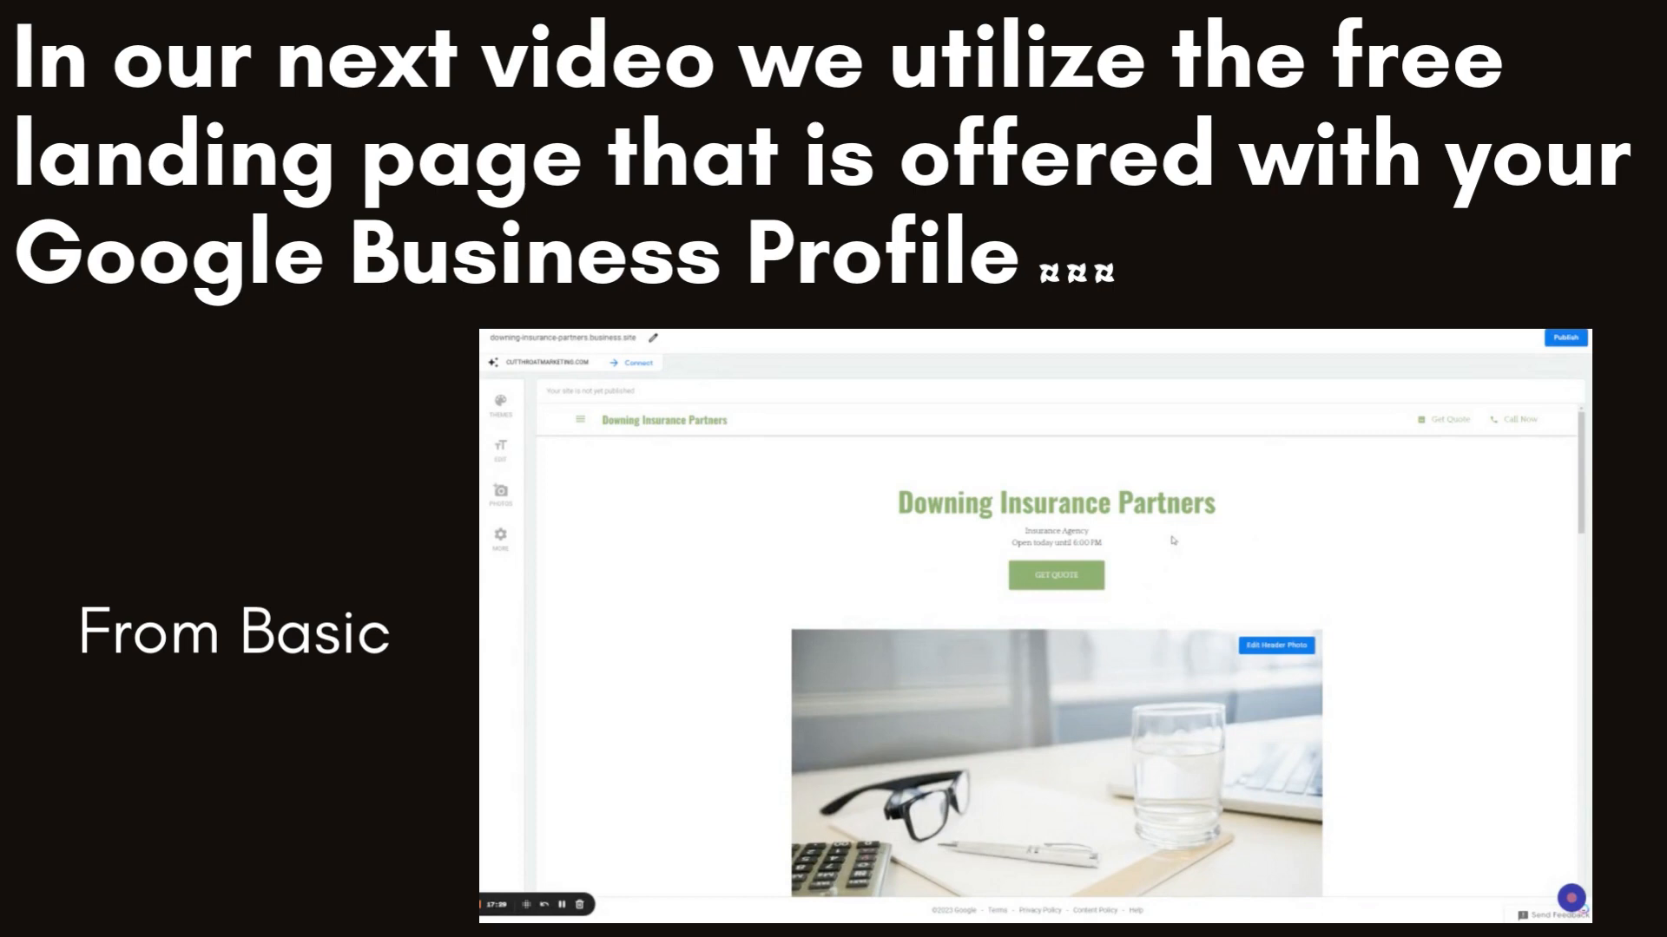